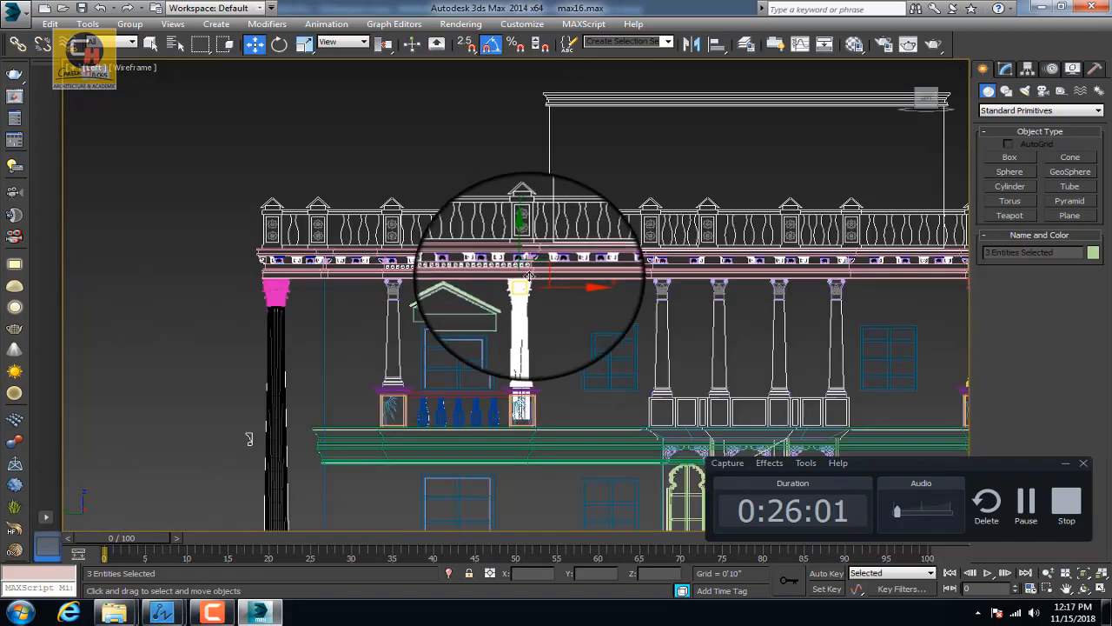
Step: Clone the selected column as one instance to the other side of the pedimented window and align it over the outlined balcony column
left_click_drag(433, 328, 434, 336, "shift")
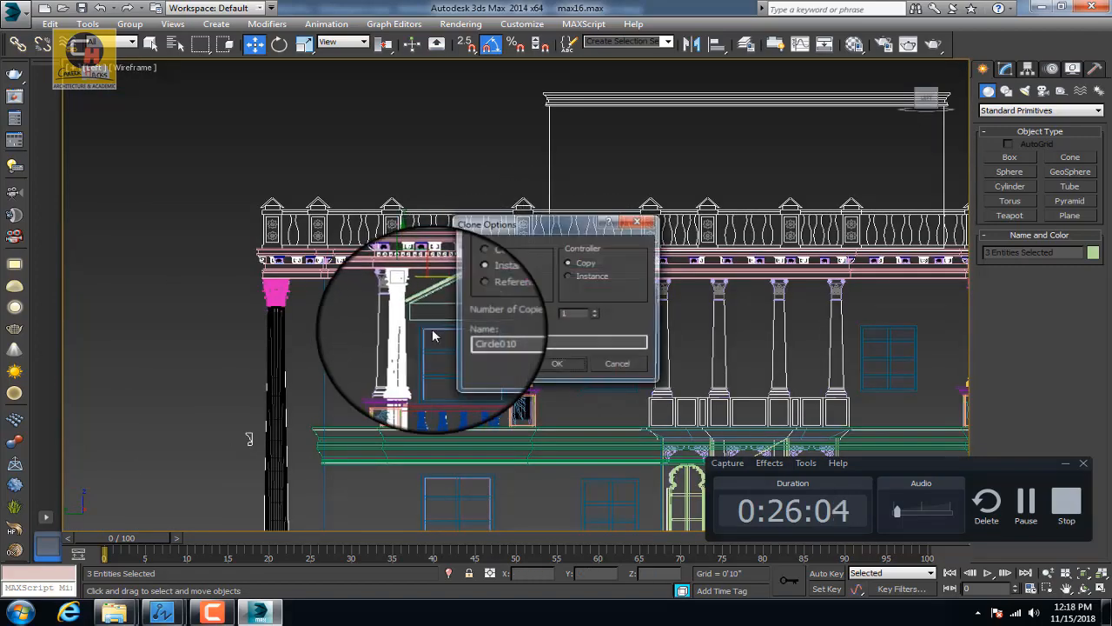
left_click(573, 363)
scroll(399, 391, "up", 8)
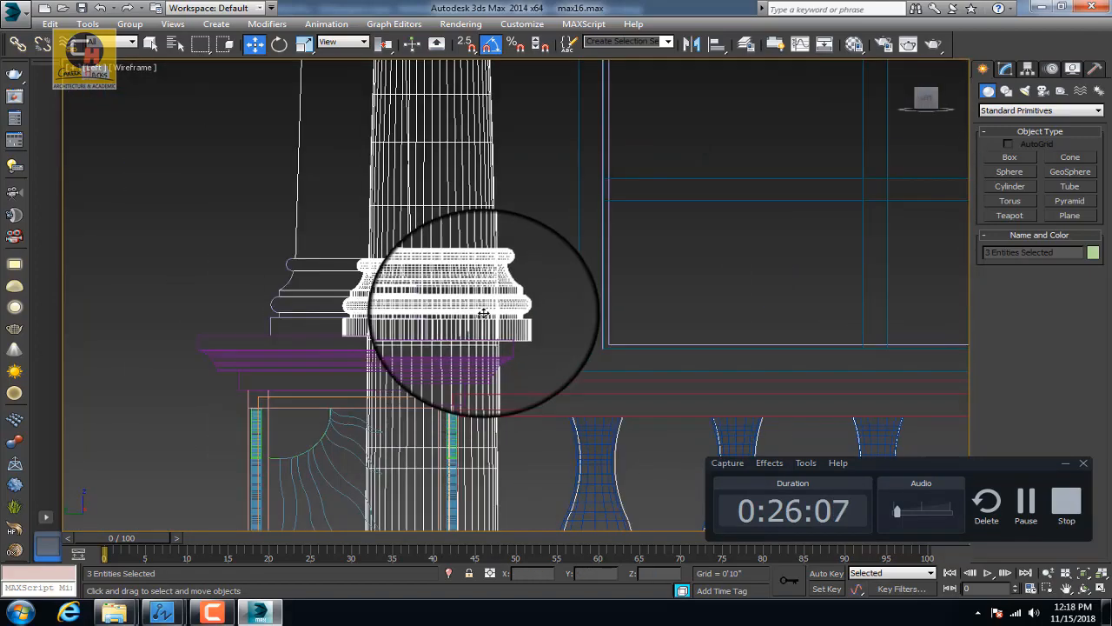
mouse_move(464, 316)
left_mouse_down()
mouse_move(432, 318)
mouse_move(419, 346)
left_mouse_up()
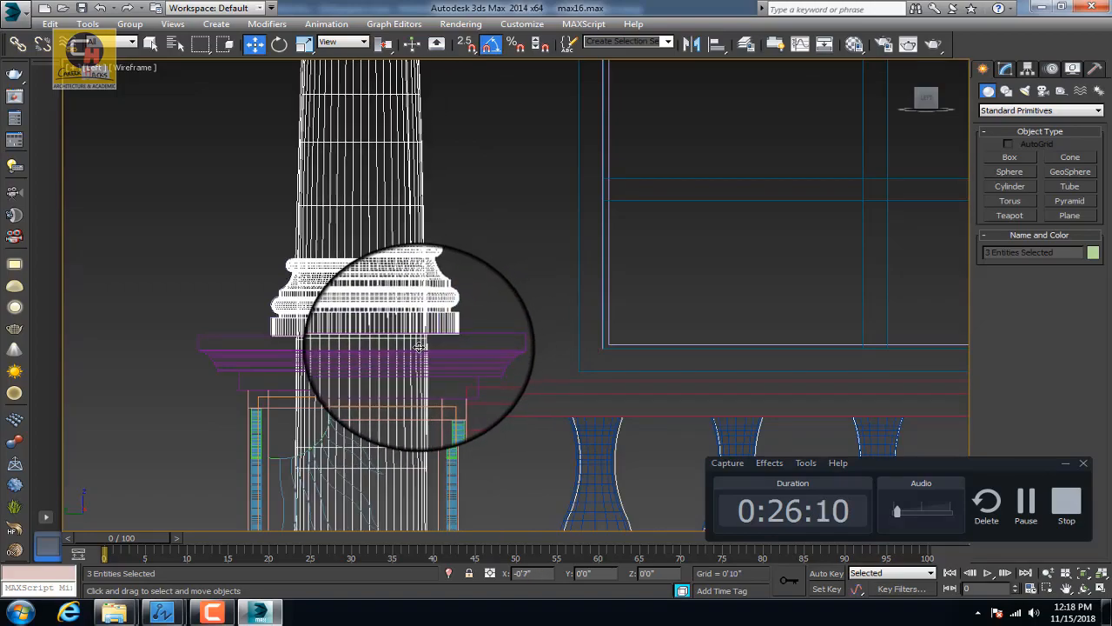
Step: Open the group of the cloned column's capital and shaft so its parts can be selected separately
scroll(423, 360, "down", 8)
middle_click_drag(568, 271, 380, 301)
middle_click_drag(611, 392, 431, 240)
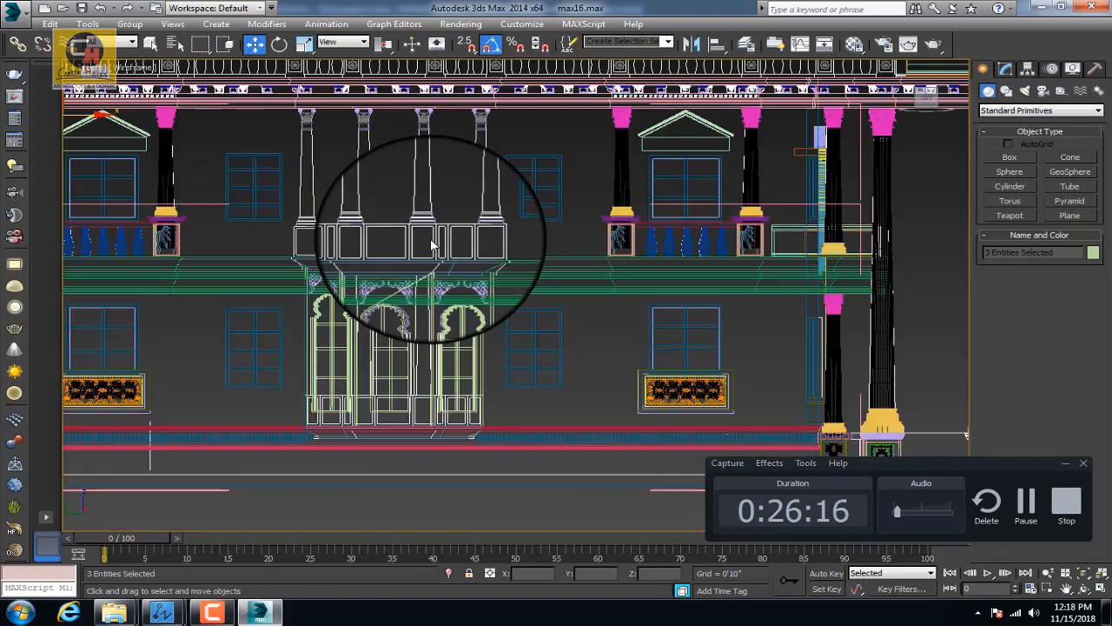
scroll(434, 242, "down", 2)
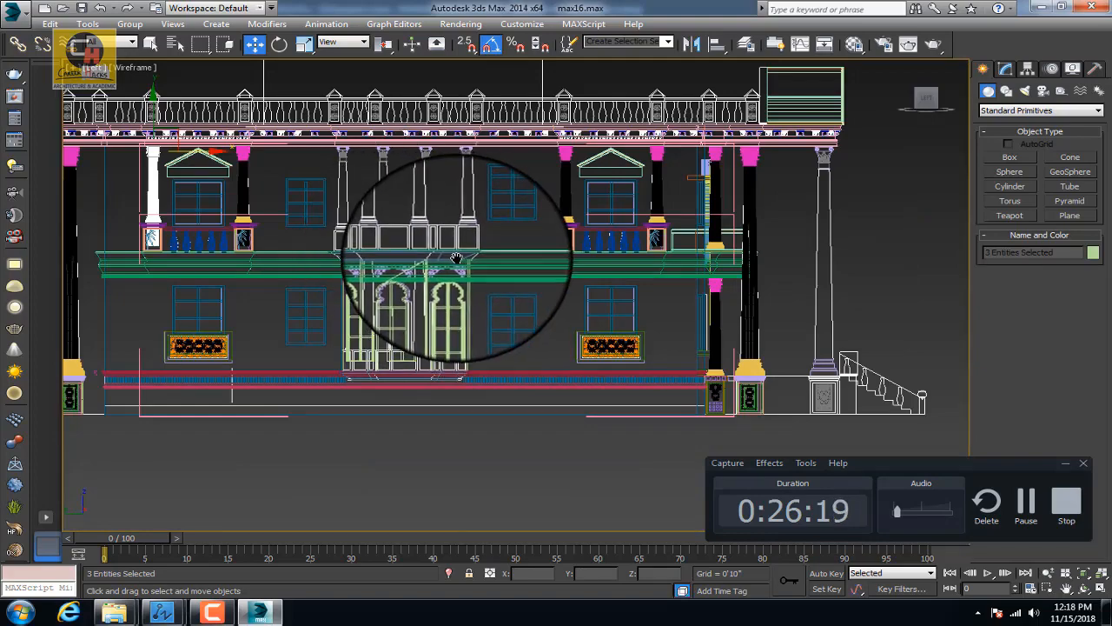
scroll(298, 241, "up", 4)
scroll(199, 187, "up", 3)
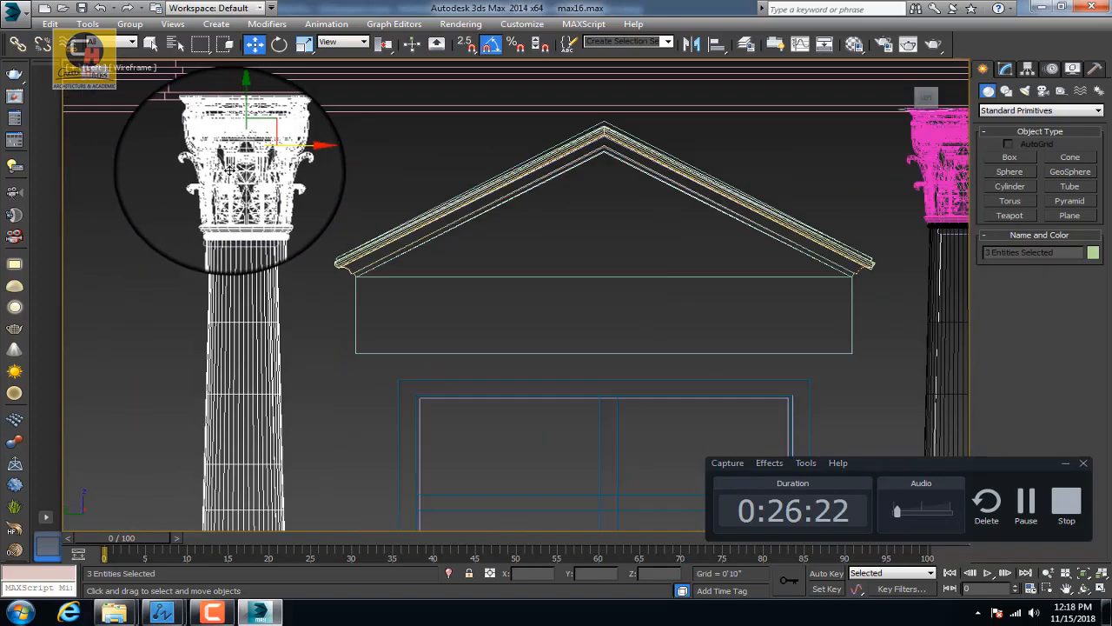
left_click(230, 174)
scroll(247, 239, "down", 2)
scroll(248, 241, "down", 2)
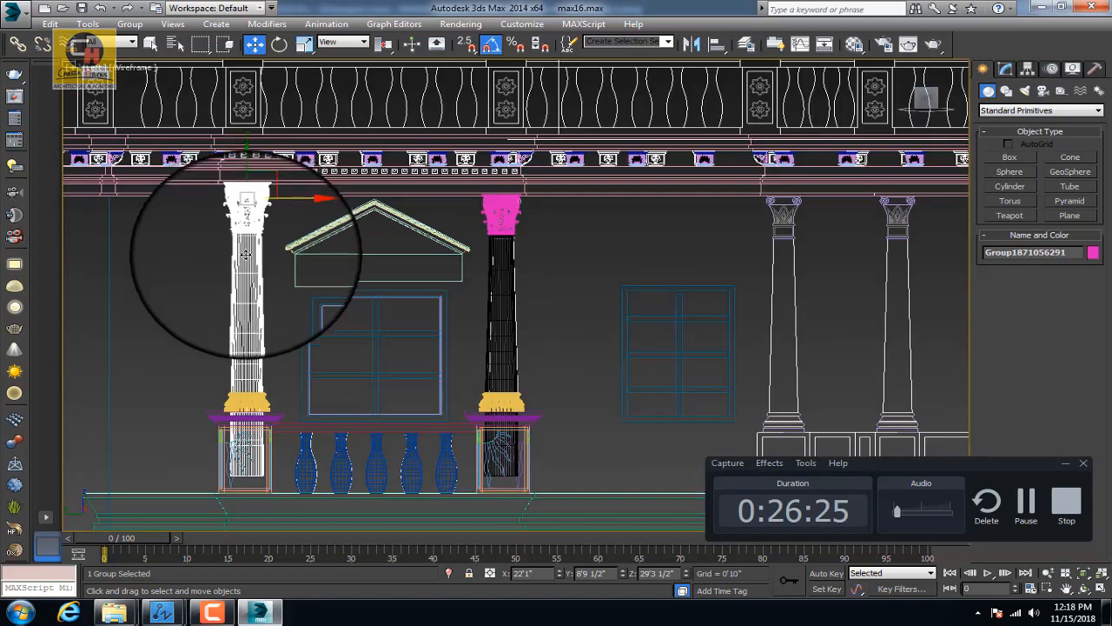
scroll(287, 223, "down", 3)
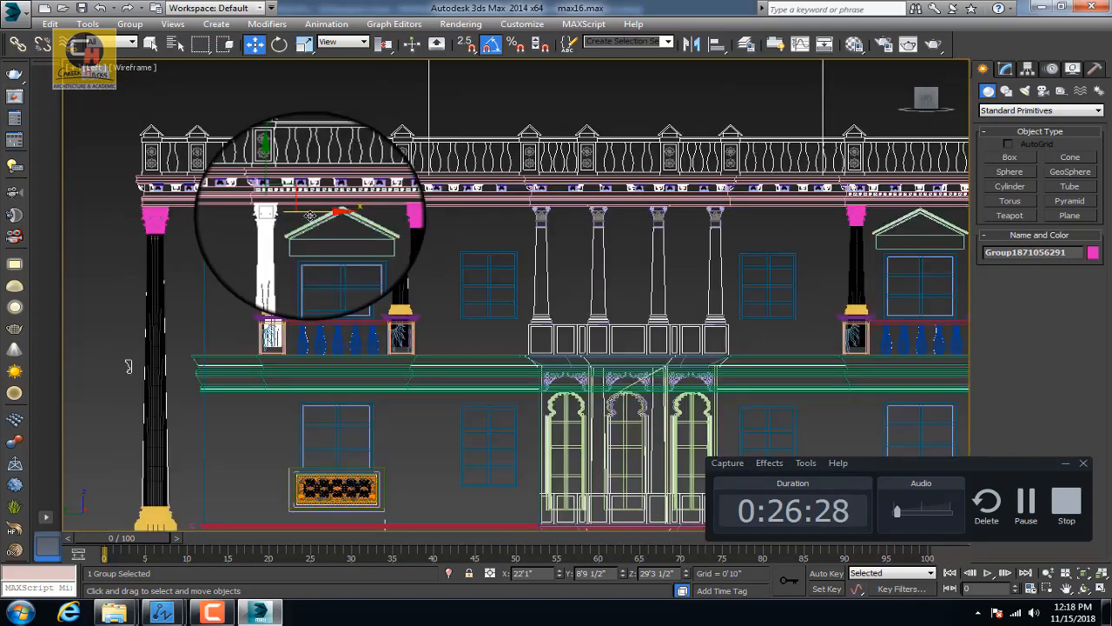
left_click(272, 236)
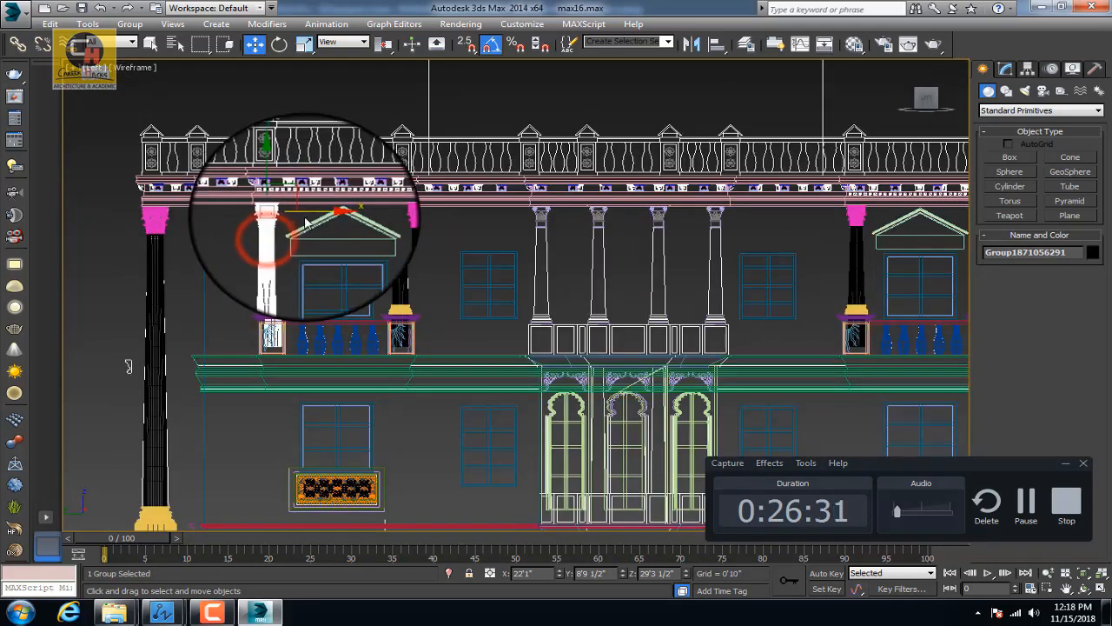
left_click(128, 29)
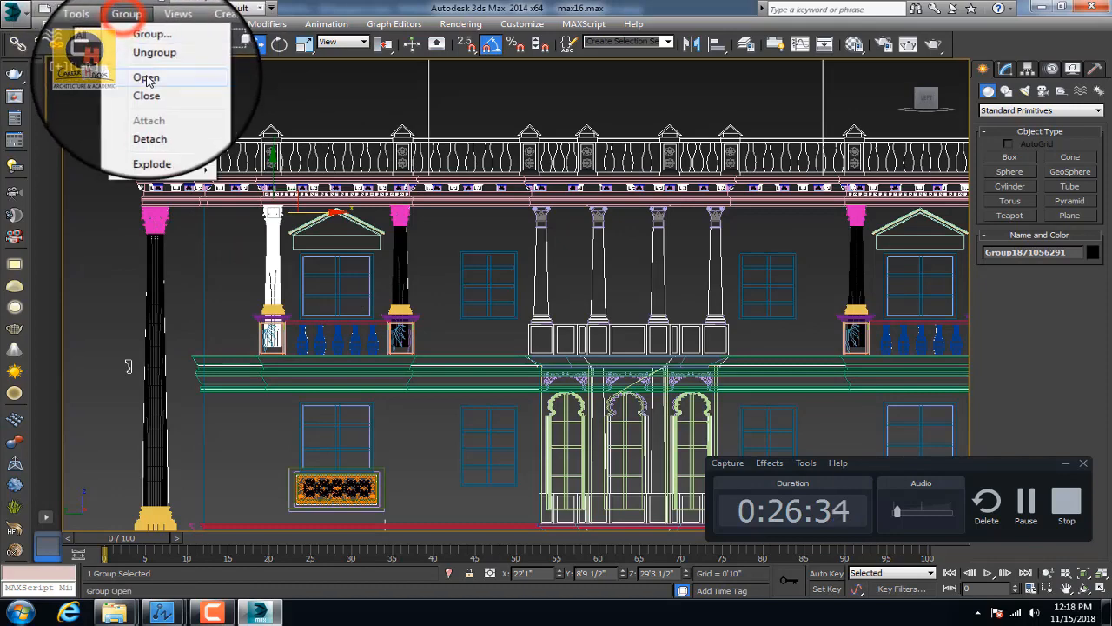
left_click(139, 73)
Step: Clone the column shaft to the central bay and lower it to Z 9'11" beside the middle ground-floor arched window
left_click(273, 255)
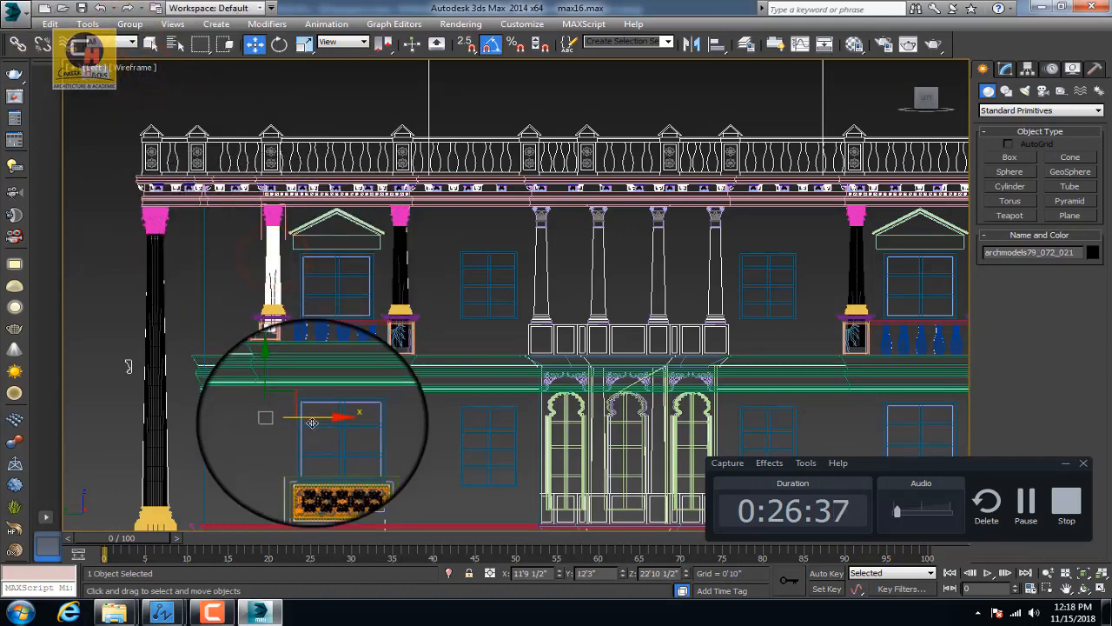
left_click_drag(299, 422, 626, 405)
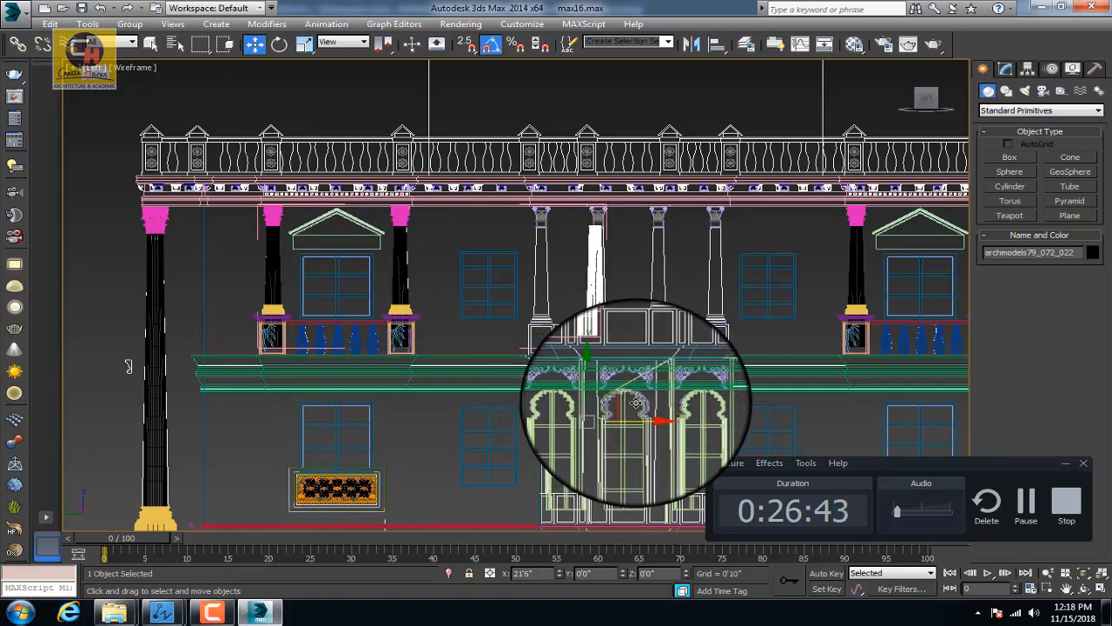
left_click(554, 366)
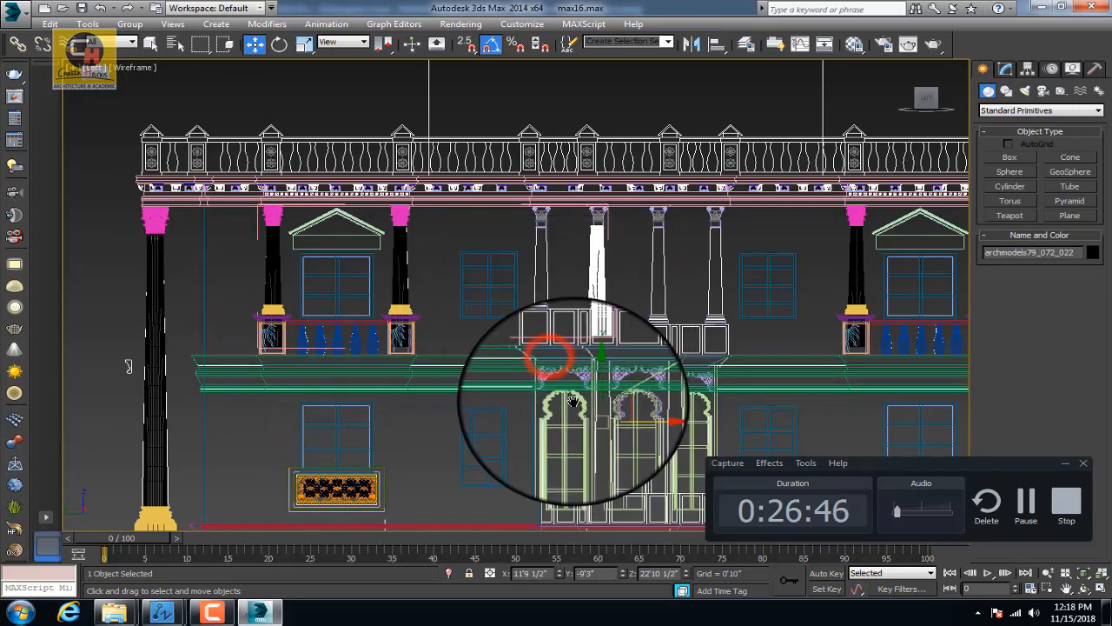
middle_click_drag(546, 356, 533, 234)
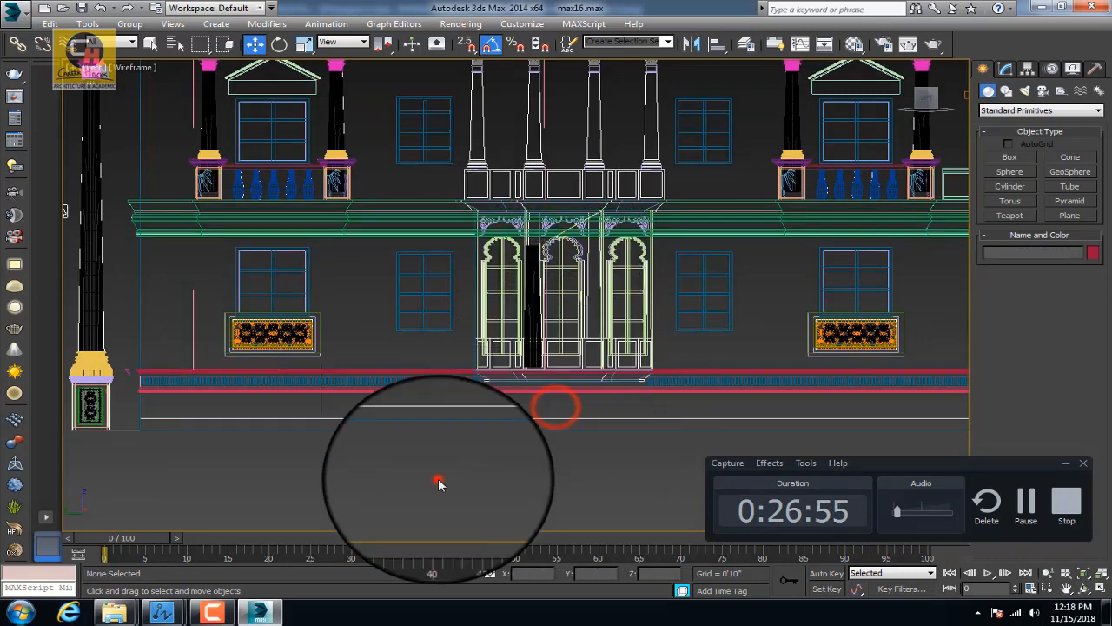
Step: Raise the top vertices of the cloned shaft to Z 26'7" to stretch it up to the bay's slab
scroll(531, 269, "up", 5)
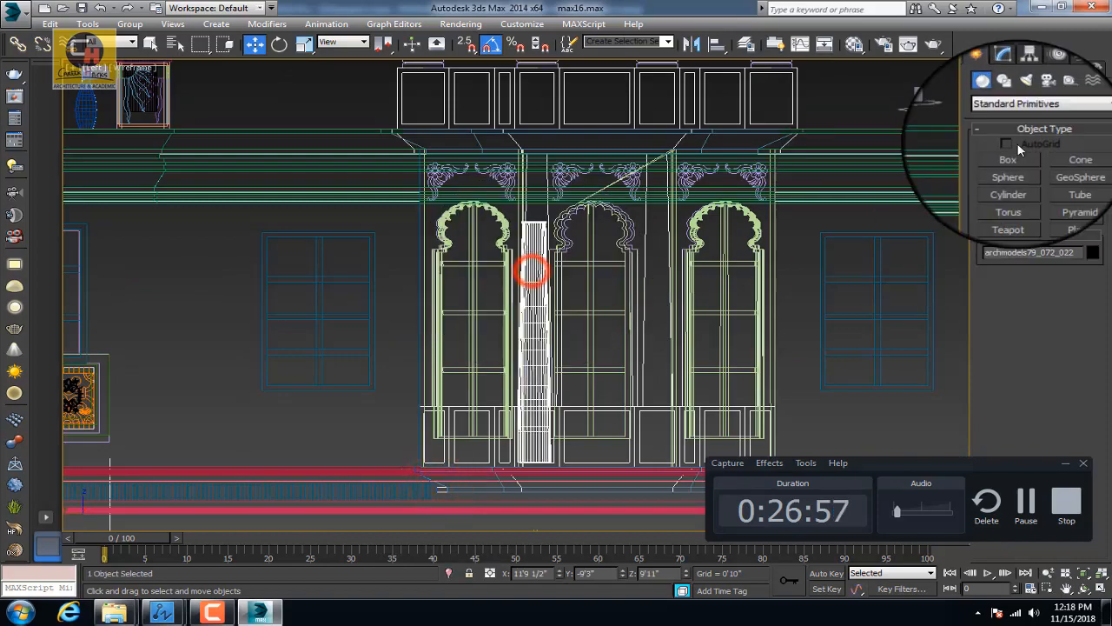
left_click(1004, 54)
left_click(1043, 254)
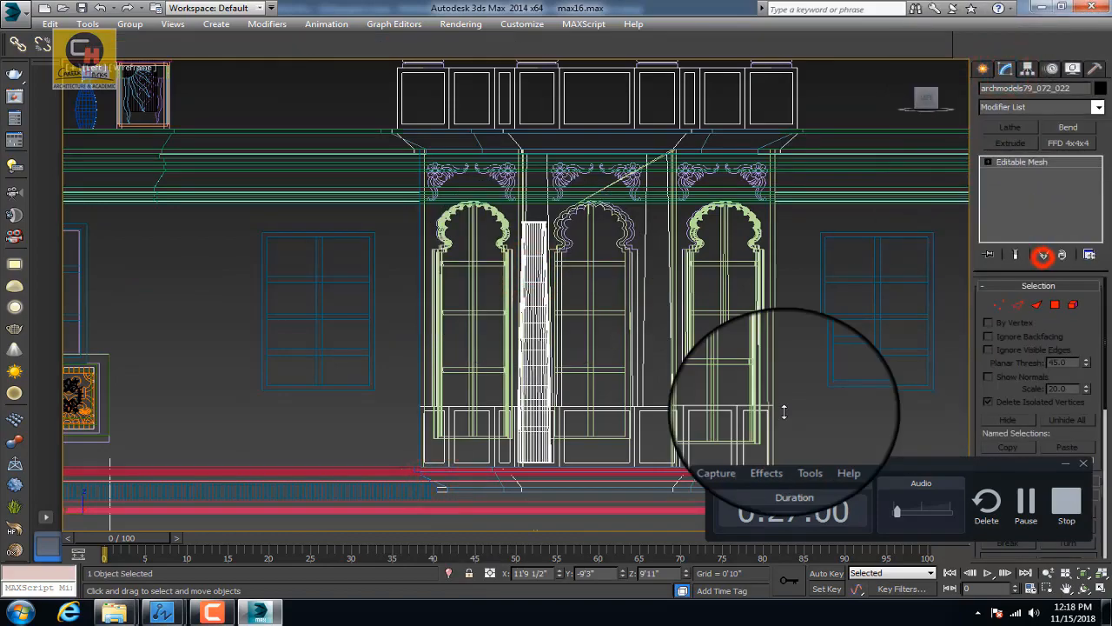
left_click(988, 162)
left_click(1016, 173)
left_click_drag(506, 244, 506, 244)
scroll(537, 184, "up", 5)
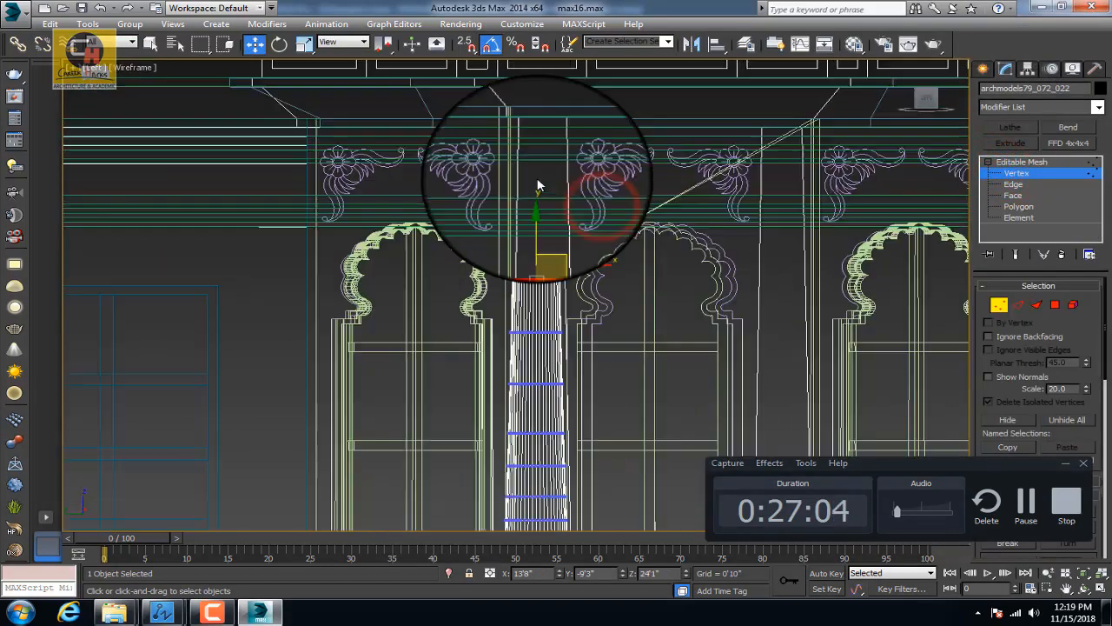
middle_click_drag(535, 198, 532, 287)
left_click_drag(542, 353, 546, 233)
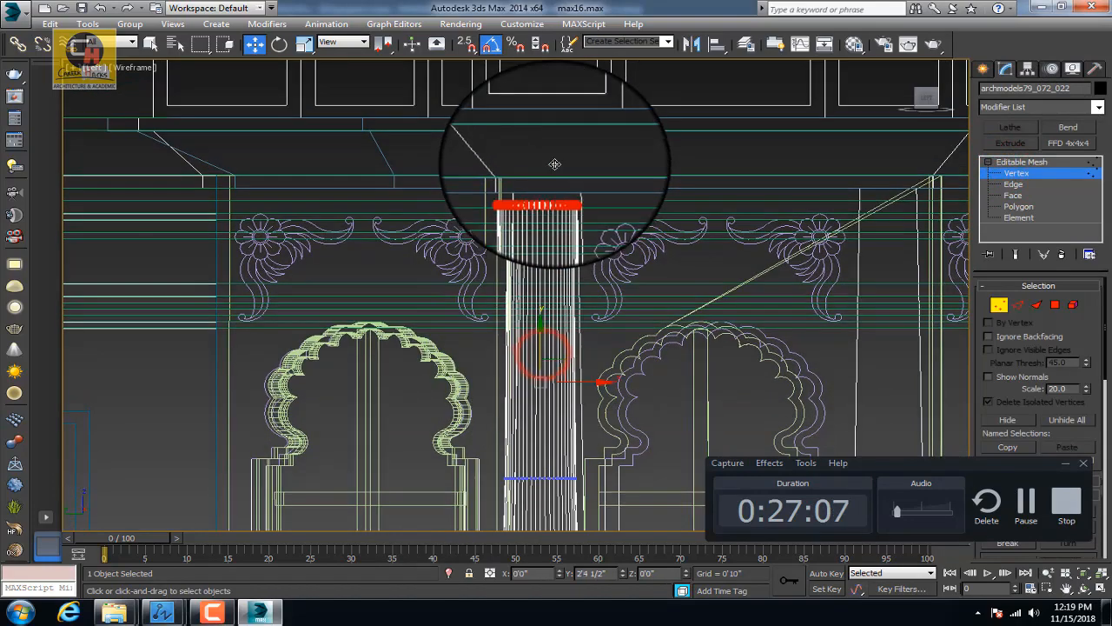
scroll(558, 162, "down", 5)
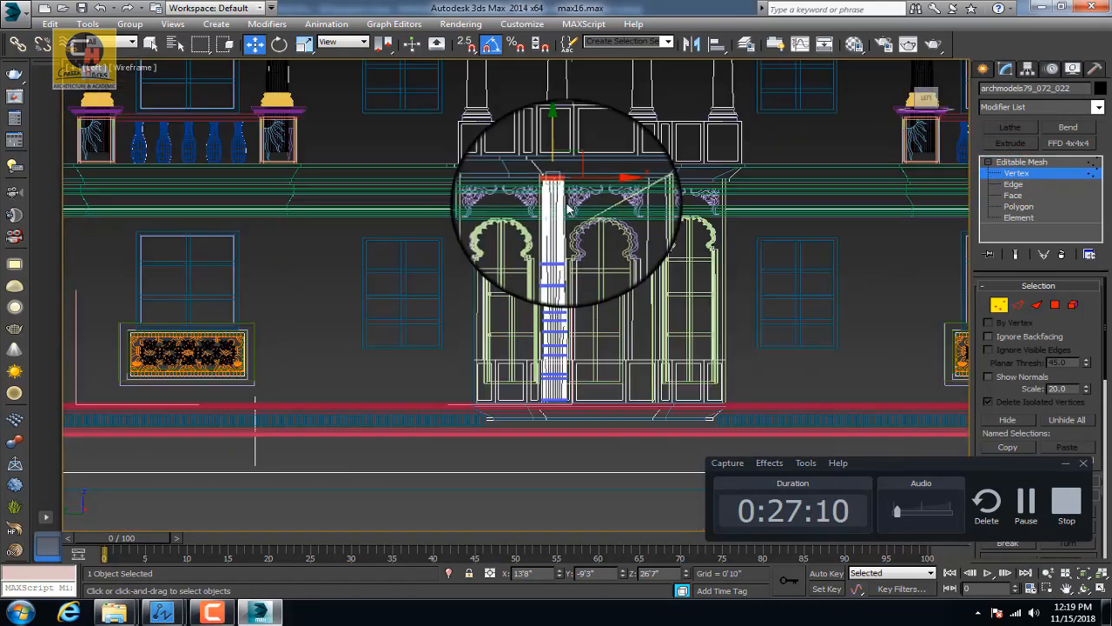
left_click(1011, 163)
scroll(556, 313, "up", 3)
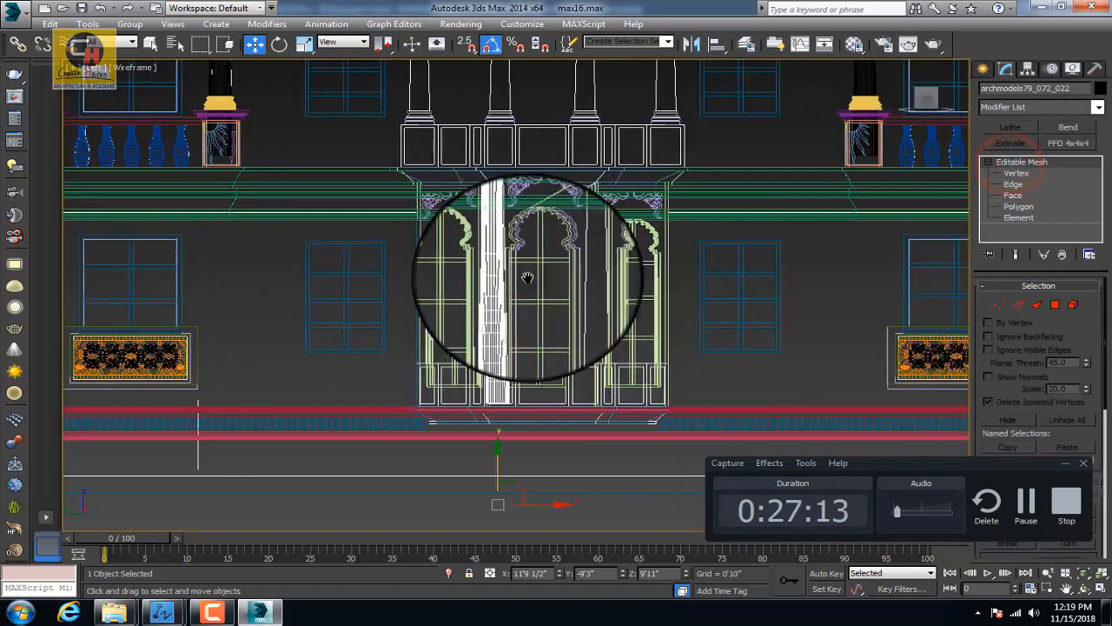
Step: Move the stretched shaft along X to 12'5" in front of the bay wall and check it in shaded view
key("F3")
middle_click_drag(509, 327, 476, 343, "alt")
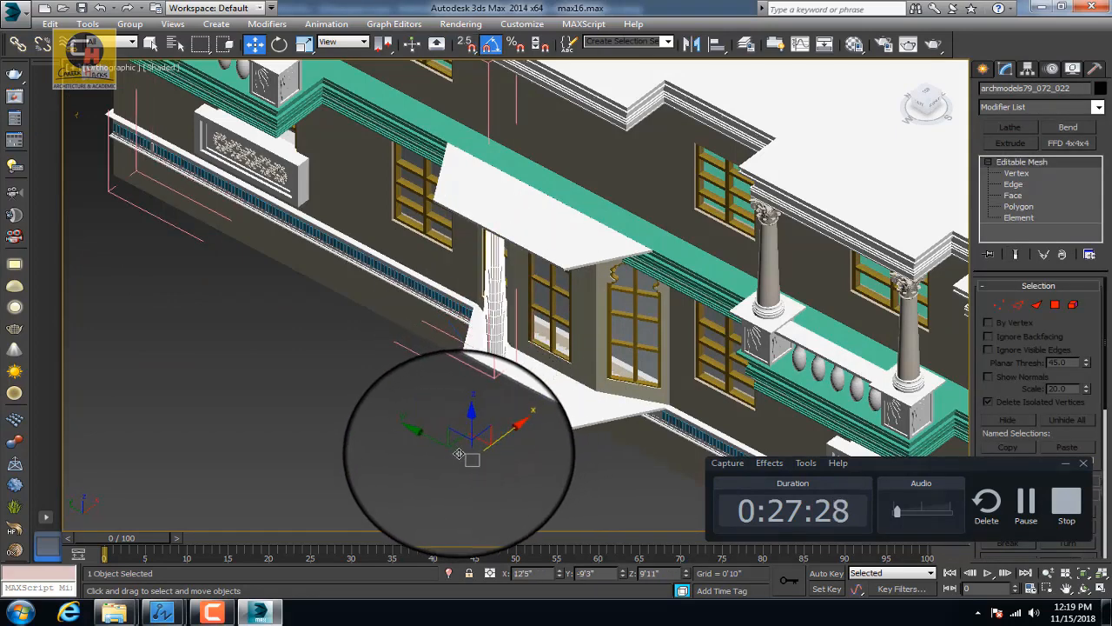
key("l")
scroll(464, 350, "up", 4)
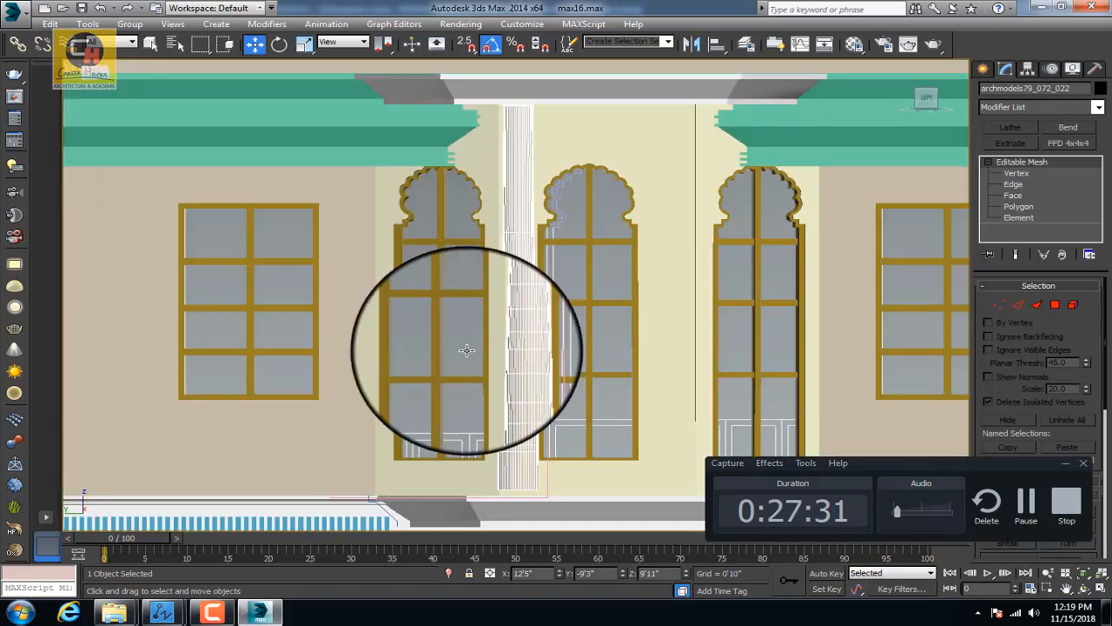
middle_click_drag(495, 321, 456, 321)
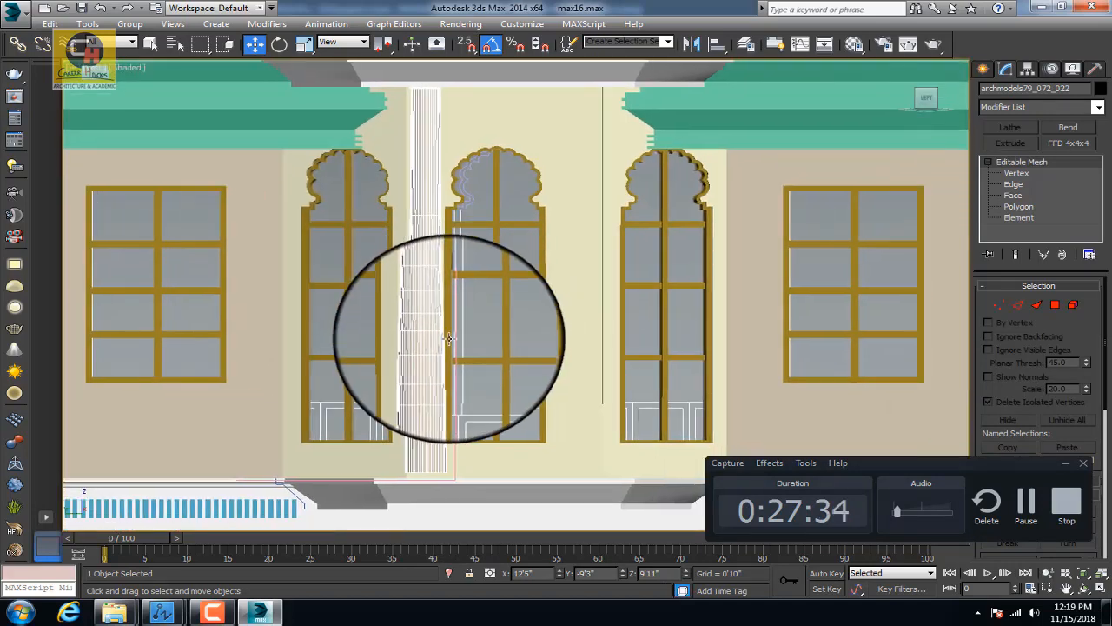
Step: Clone the shaft to the opposite side of the middle arched window at Y -13'5" and check it in shaded view
key("F3")
left_click_drag(380, 41, 383, 87)
left_click_drag(556, 273, 587, 278)
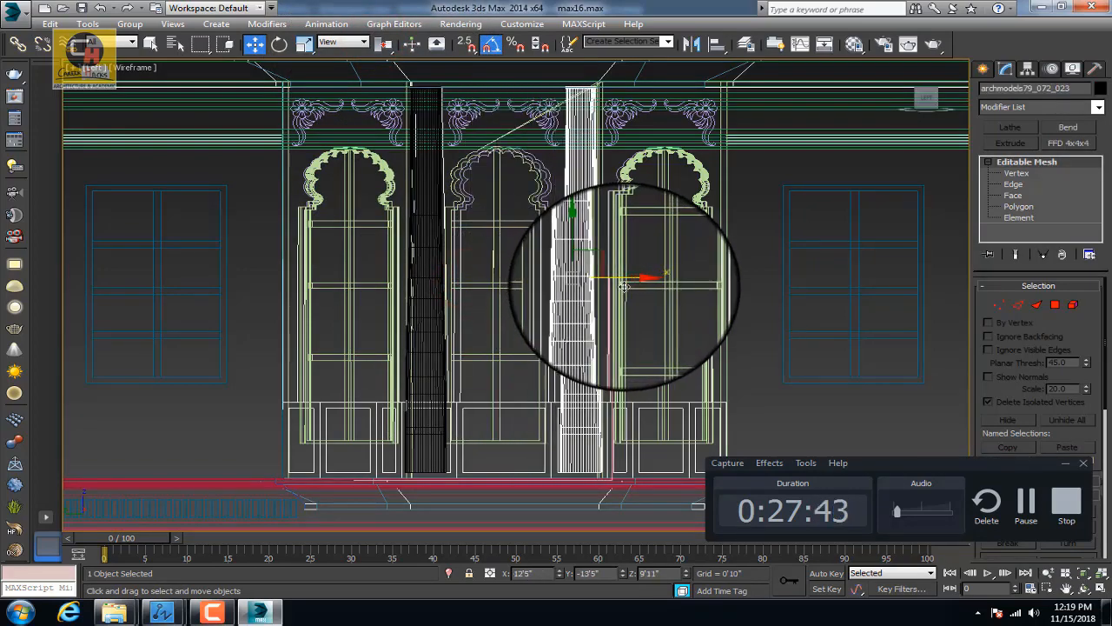
left_click(549, 367)
scroll(529, 286, "up", 8)
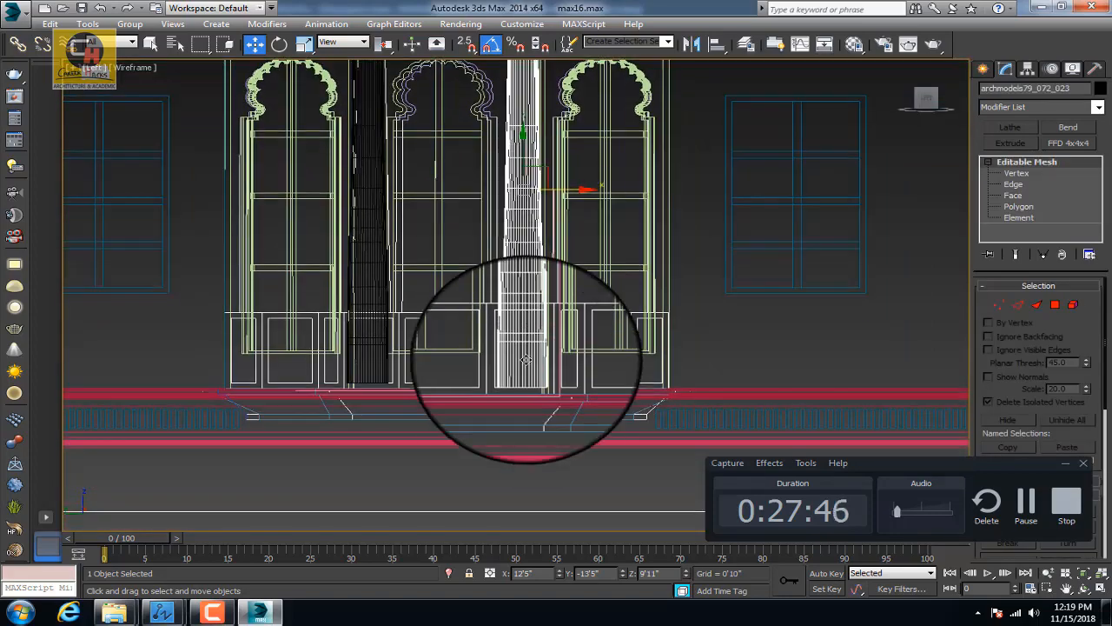
key("F3")
scroll(515, 328, "down", 8)
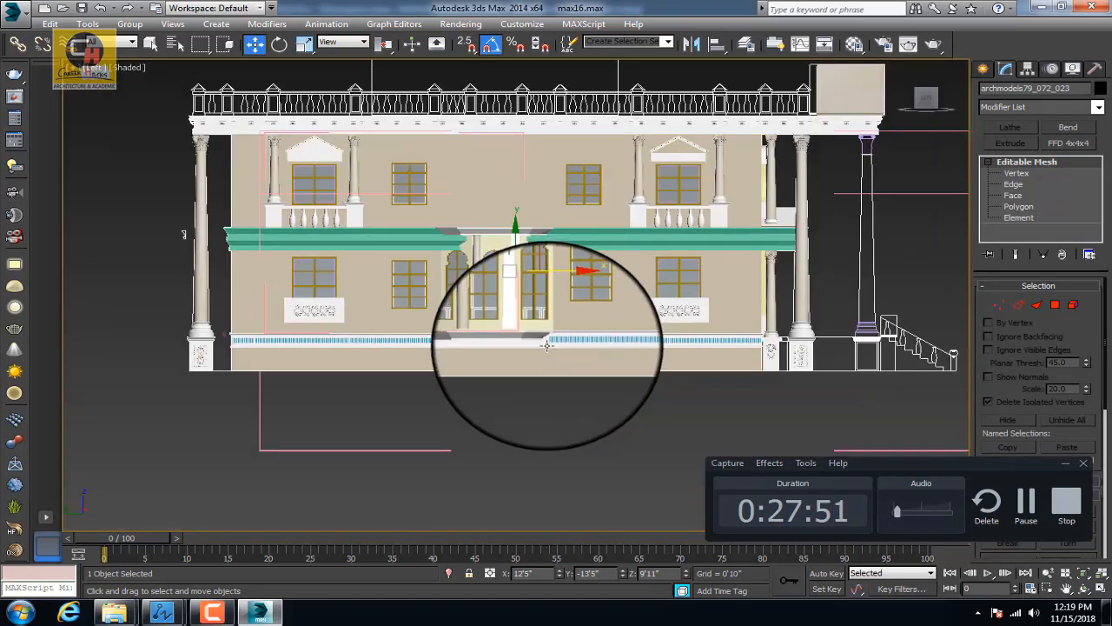
mouse_move(546, 340)
middle_mouse_down("alt")
mouse_move(522, 352)
mouse_move(517, 343)
mouse_move(575, 348)
mouse_move(559, 355)
mouse_move(444, 321)
mouse_move(497, 335)
mouse_move(566, 427)
mouse_move(584, 382)
middle_mouse_up("alt")
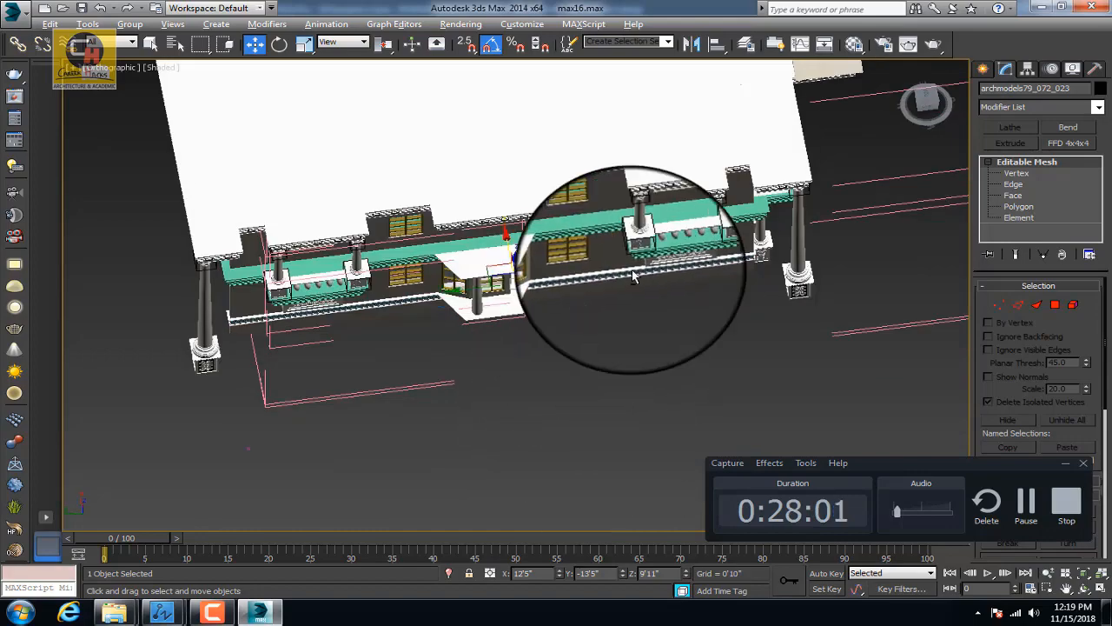
Step: Move the front vertices of the roof cornice above the balcony columns about 6 1/2" outward, snapping to the column pads' outer edge
scroll(677, 194, "up", 7)
middle_click_drag(638, 214, 619, 237)
scroll(619, 237, "down", 4)
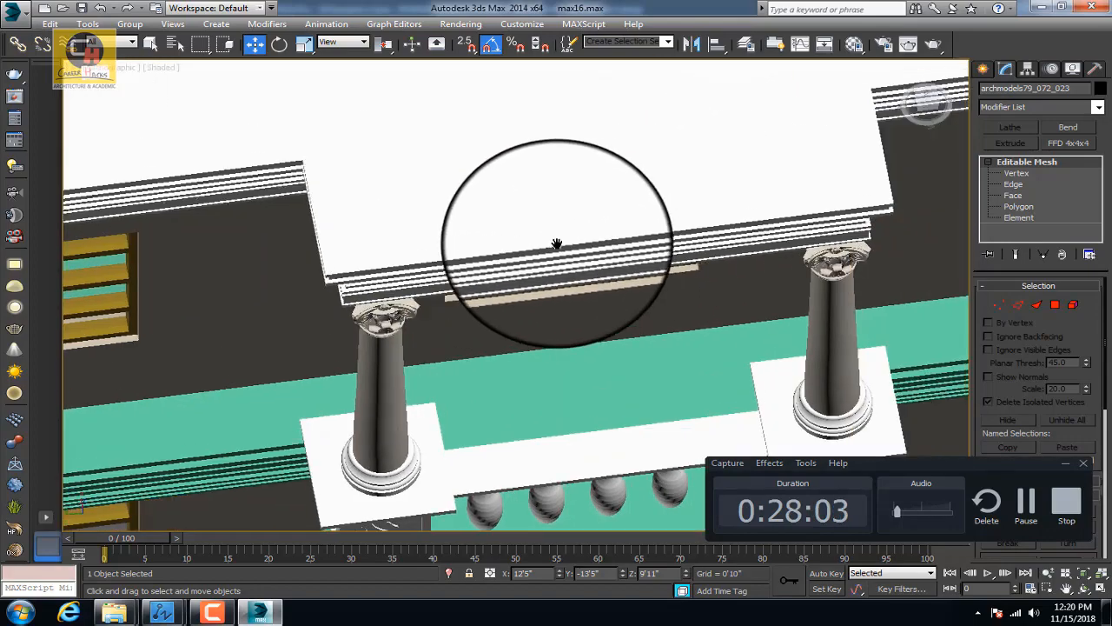
left_click(551, 223)
left_click(1040, 173)
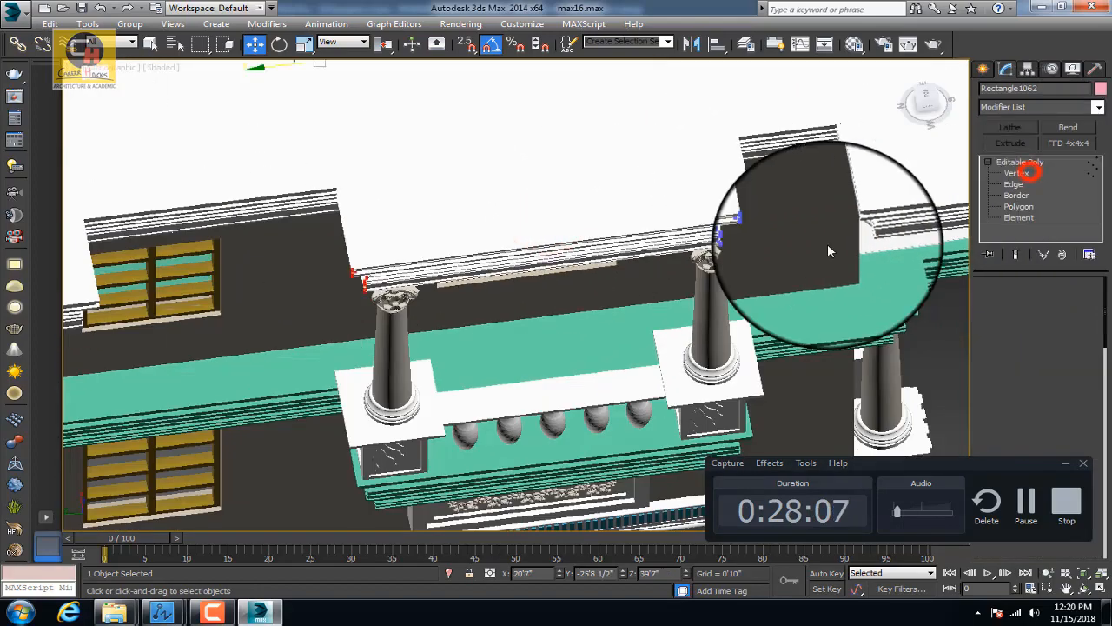
left_click_drag(781, 202, 365, 330)
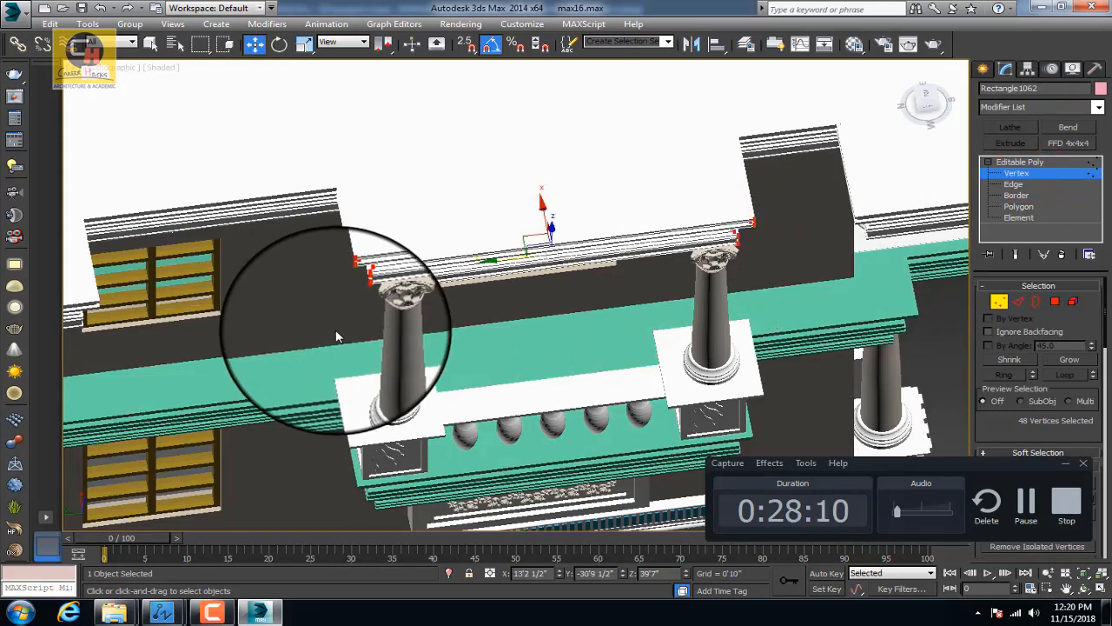
key("t")
key("z")
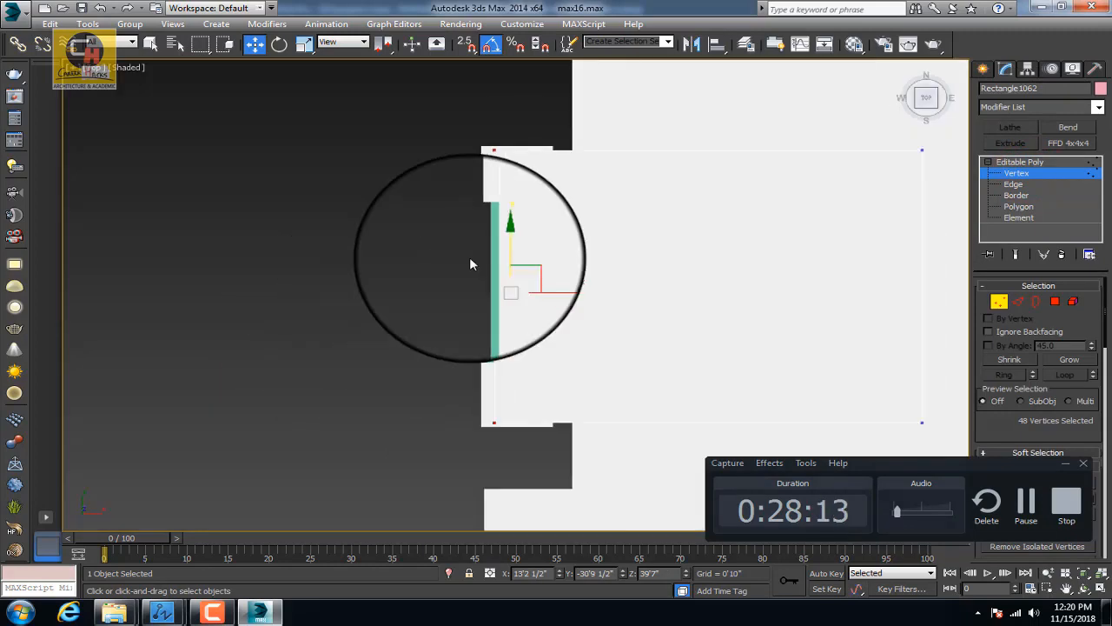
key("F3")
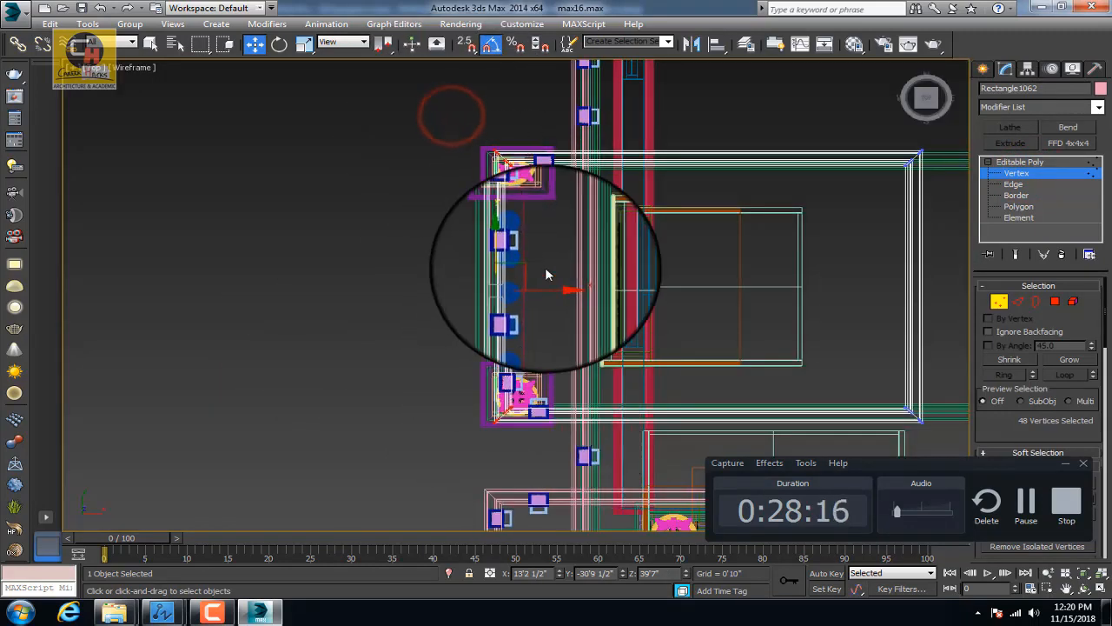
key("s")
left_click_drag(548, 284, 492, 325)
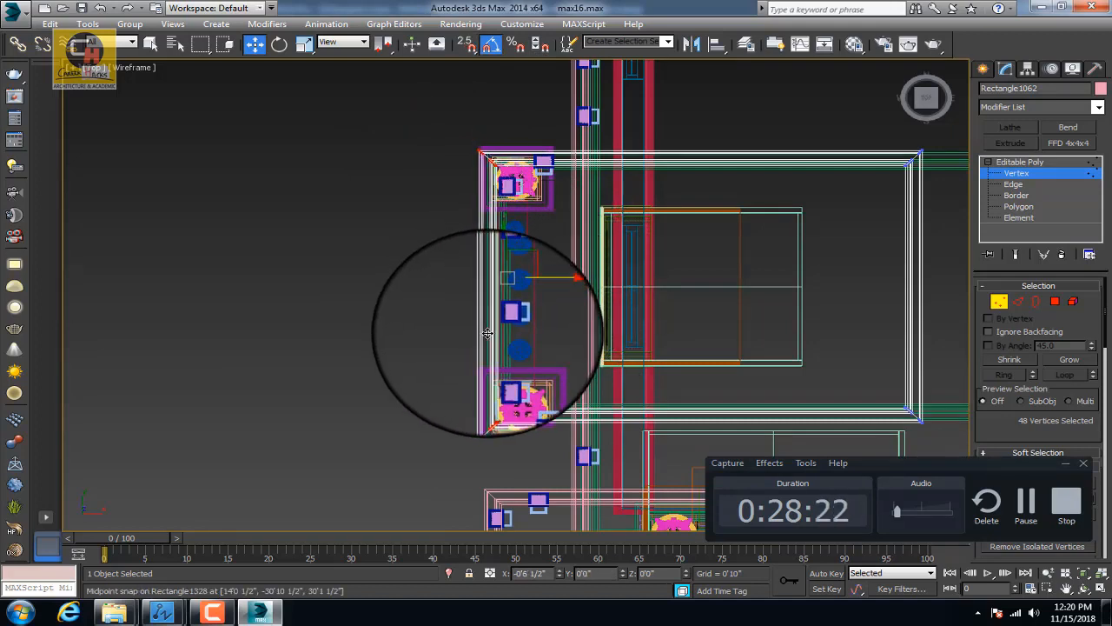
left_click(1014, 161)
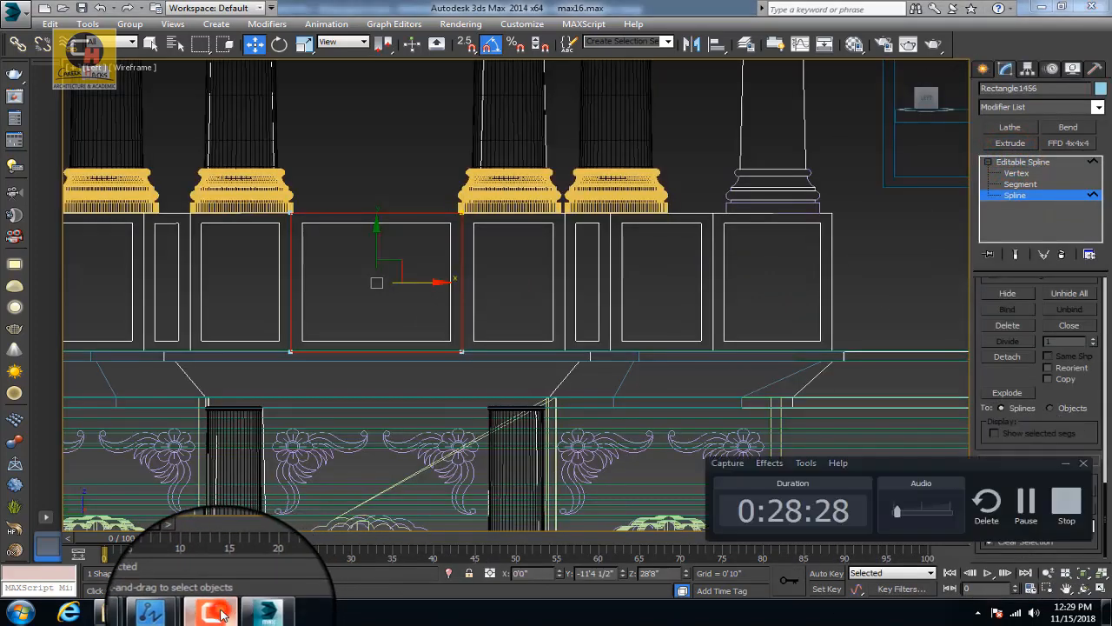
Step: Outline the middle balcony panel's outer rectangle spline inward to form the panel frame's inner edge
left_click_drag(945, 470, 658, 551)
scroll(1013, 475, "up", 3)
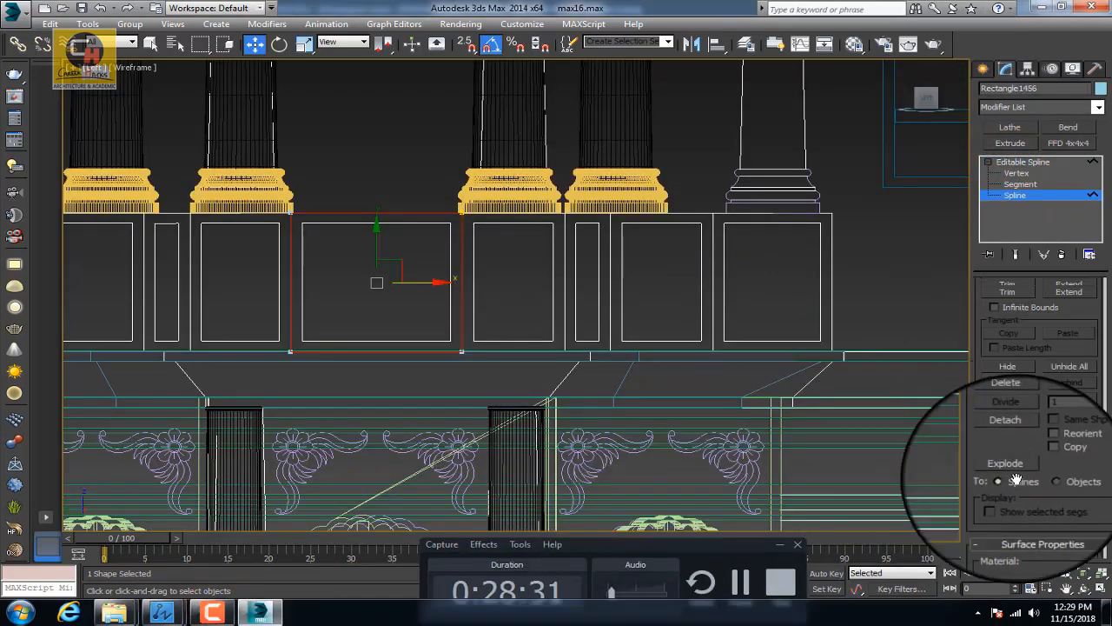
scroll(1006, 471, "up", 2)
left_click_drag(1070, 409, 1030, 408)
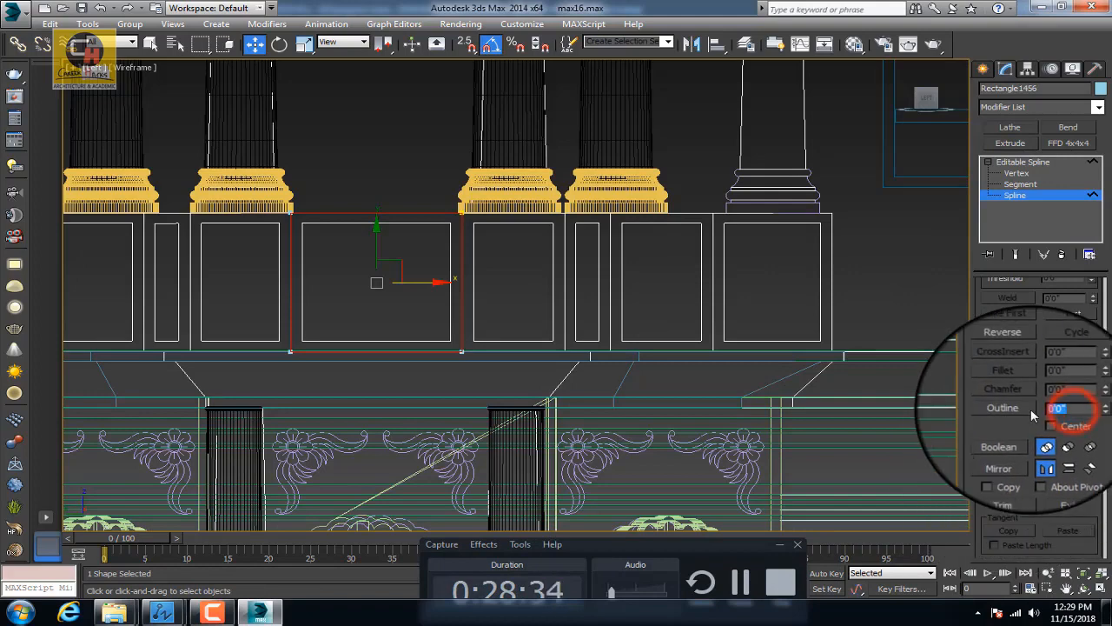
key("BackSpace")
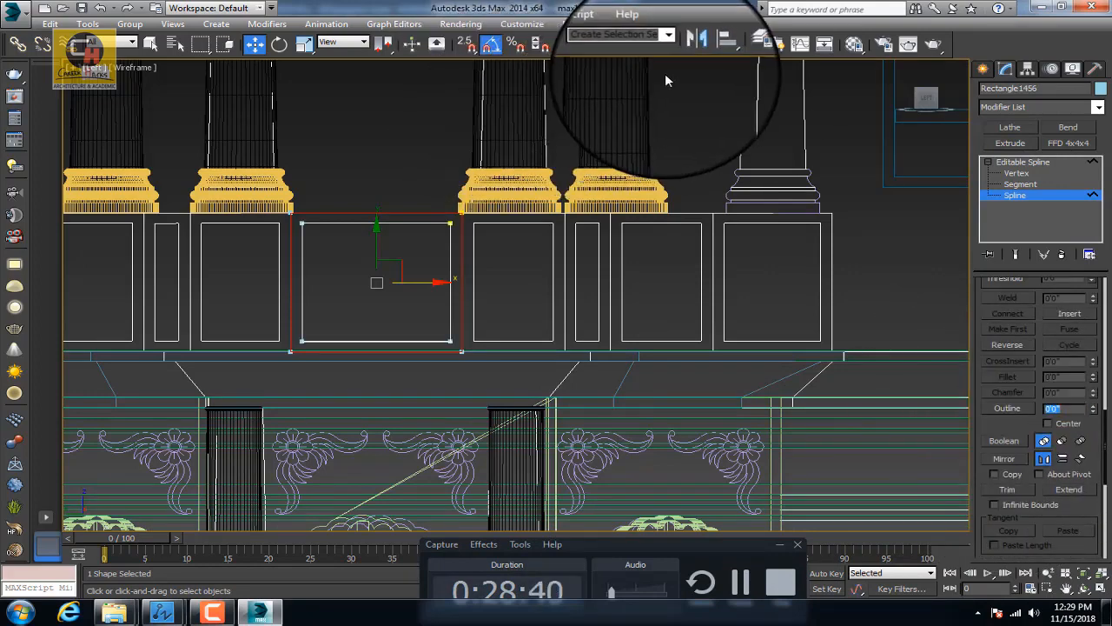
Step: Extrude the middle balcony panel frame by 0'2" and check it in shaded view
left_click(1011, 141)
middle_click_drag(345, 287, 364, 252)
left_click_drag(1059, 305, 1029, 303)
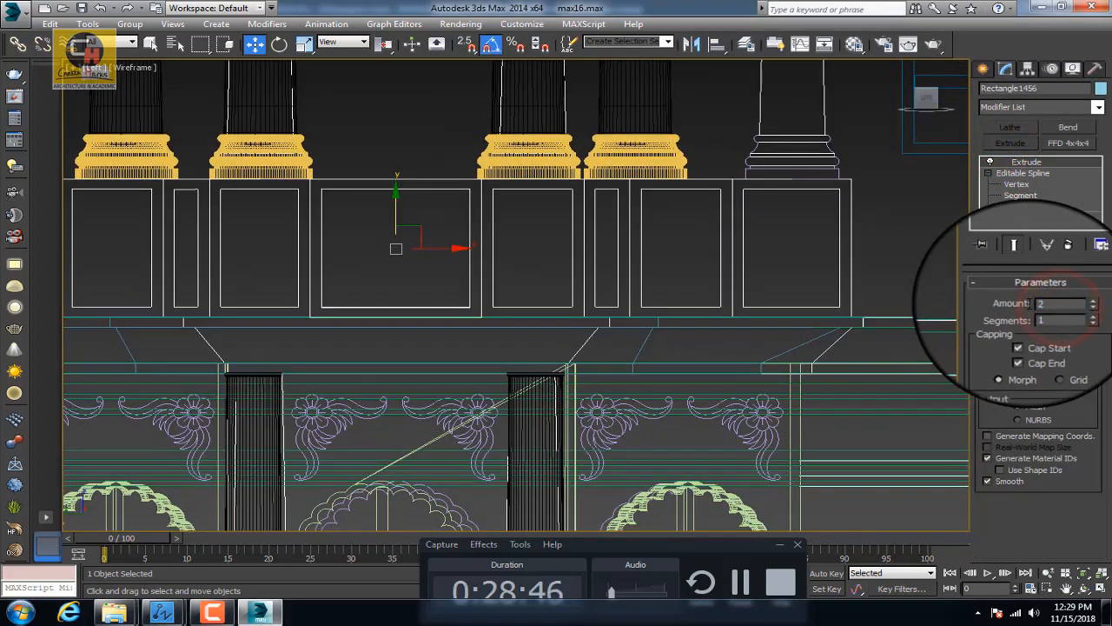
key("Return")
middle_click_drag(431, 199, 463, 199)
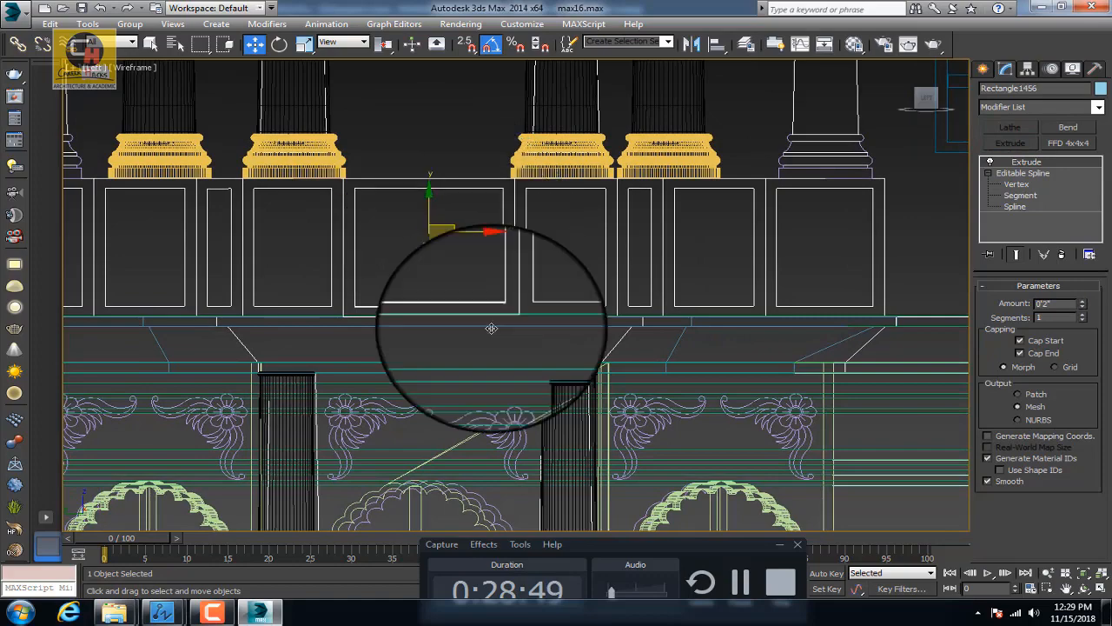
key("F3")
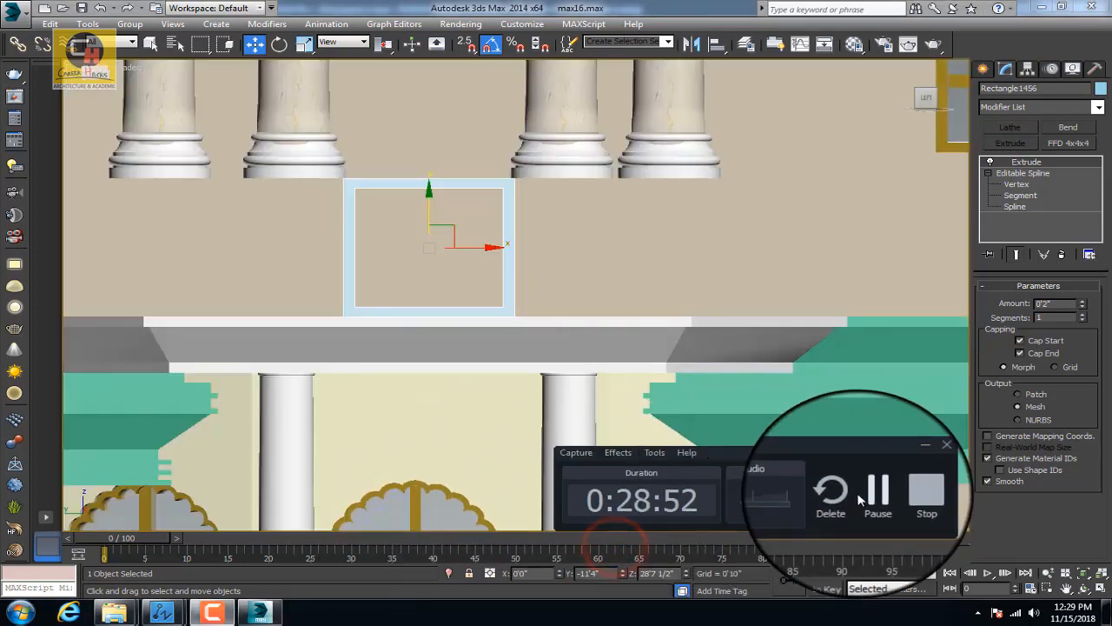
left_click(876, 493)
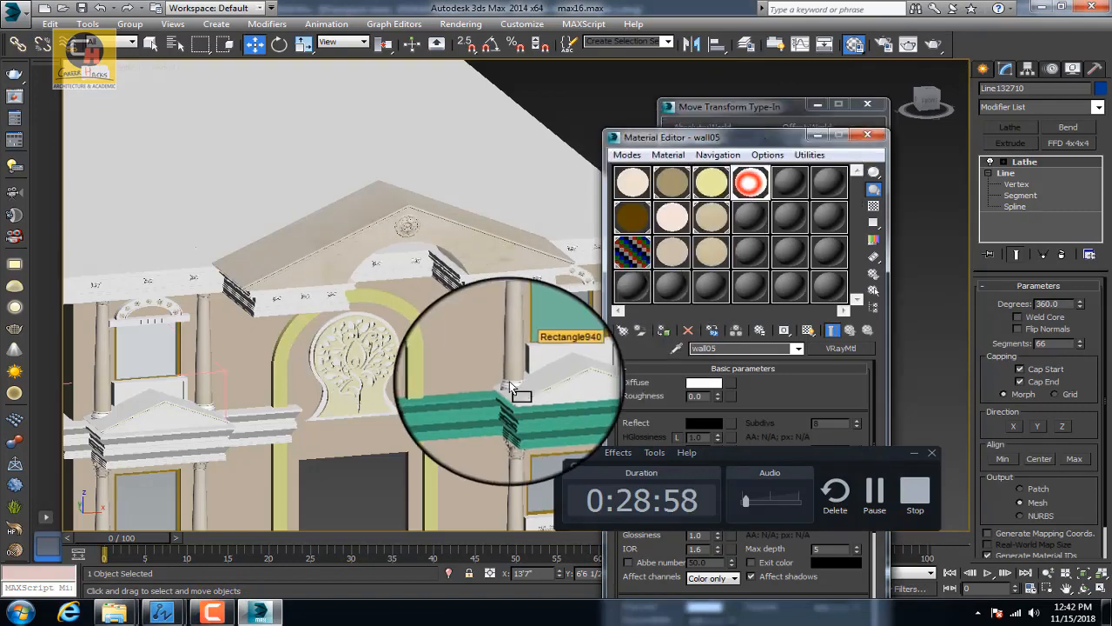
Step: Assign the wall05 material to the green cornice under the small pediment, and close the Material Editor and Move Transform Type-In
middle_click_drag(460, 409, 252, 287)
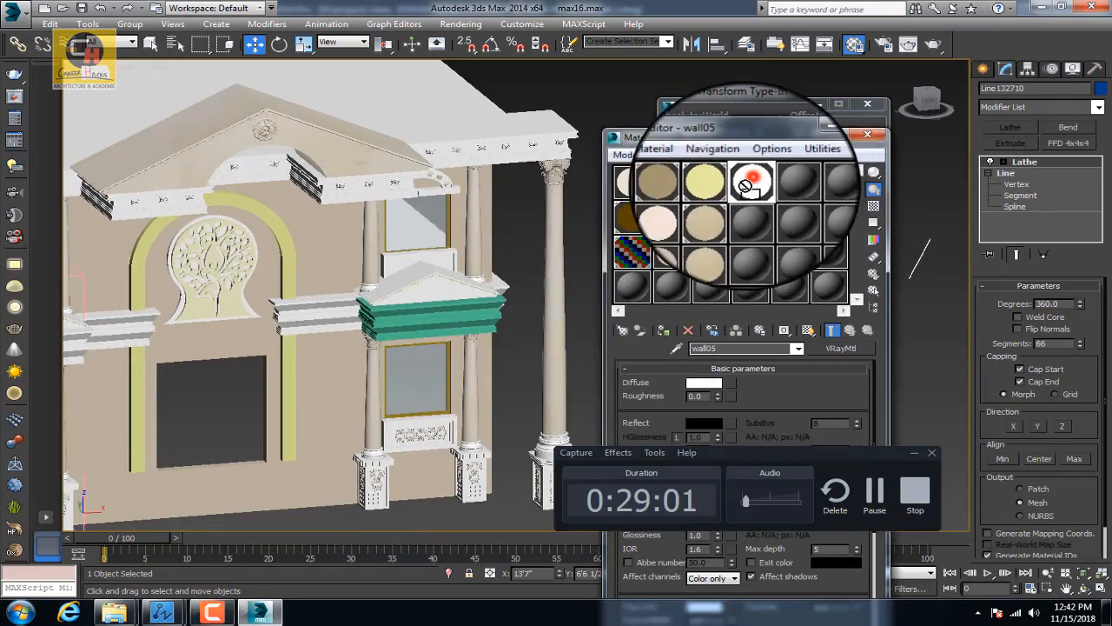
left_click_drag(751, 183, 473, 318)
middle_click_drag(293, 326, 551, 353, "alt")
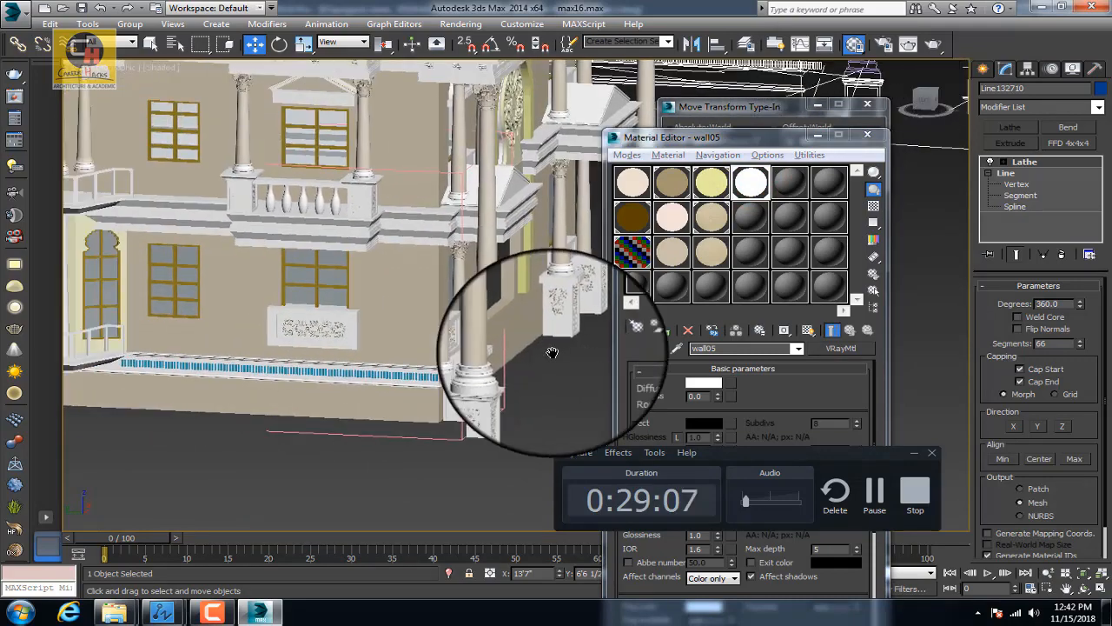
scroll(522, 343, "down", 5)
scroll(302, 226, "up", 2)
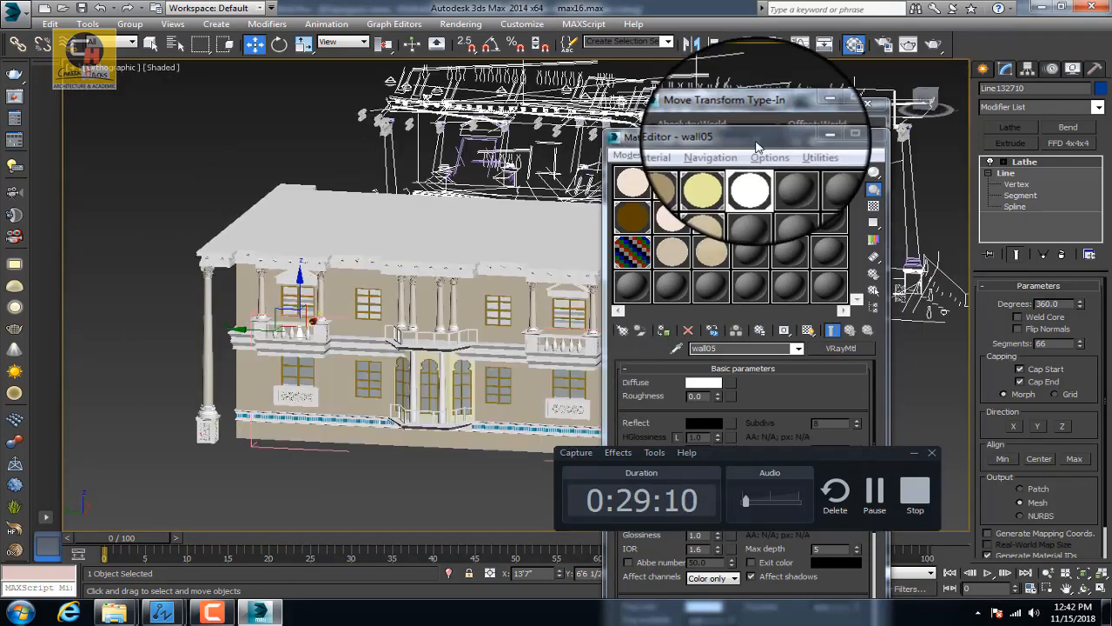
left_click(866, 134)
left_click(864, 99)
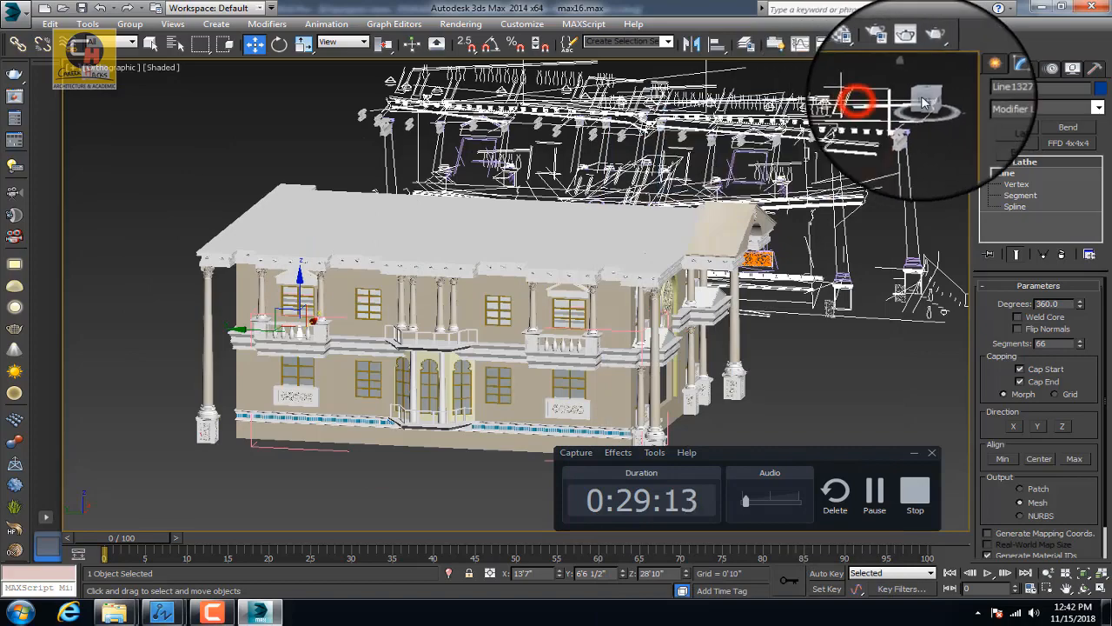
Step: Examine the left elevation's upper-floor window balcony balustrade and the roof parapet outlines above it
left_click(923, 101)
scroll(244, 287, "up", 5)
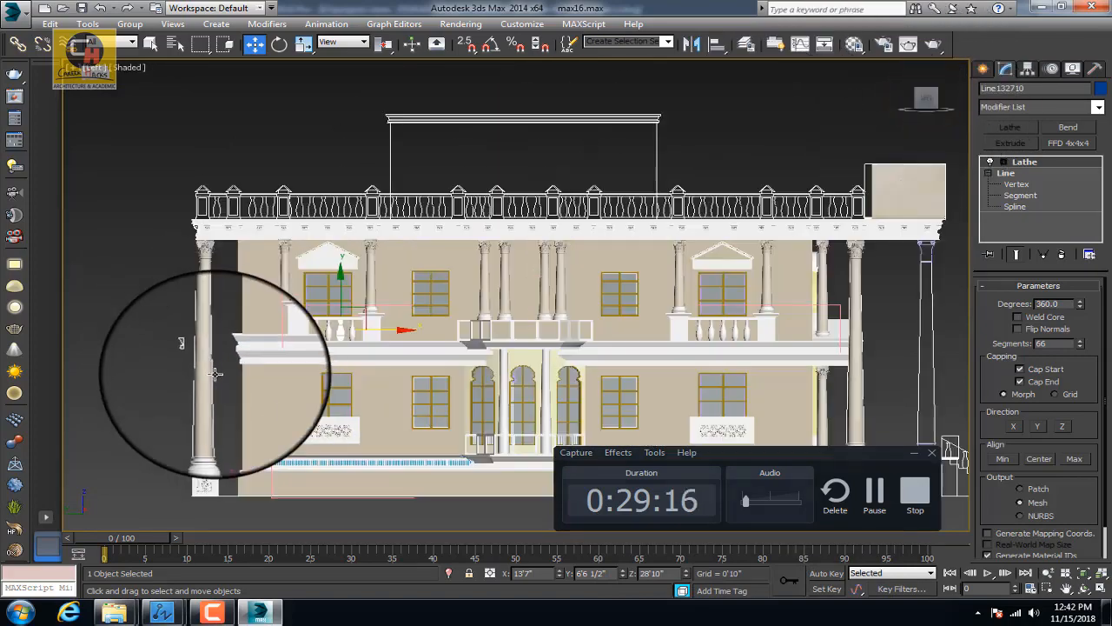
scroll(348, 291, "up", 3)
middle_click_drag(365, 269, 417, 405)
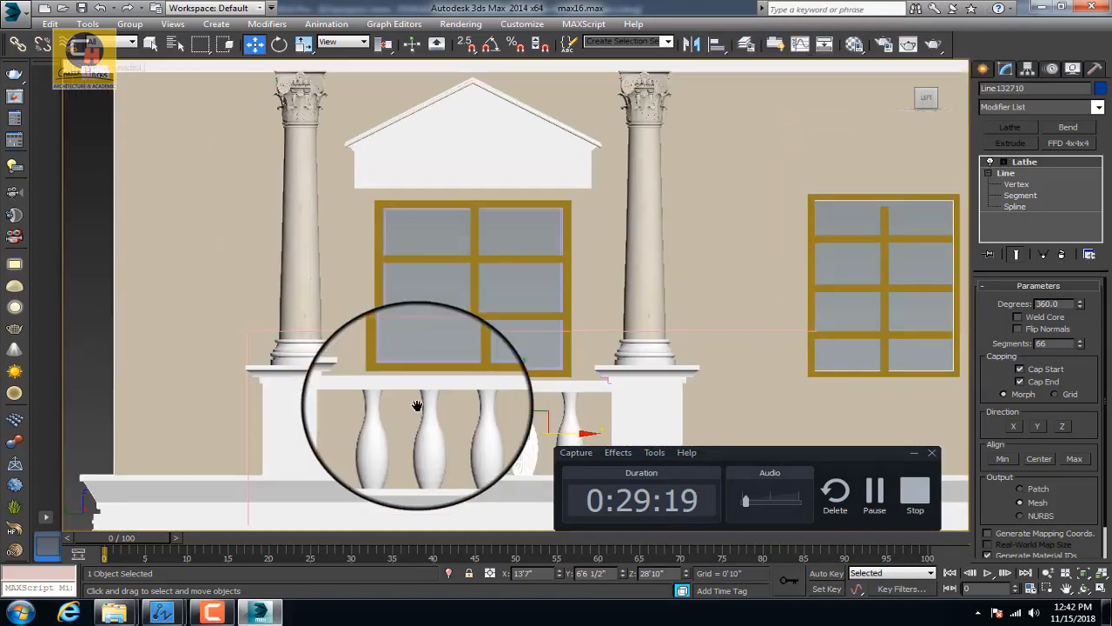
scroll(416, 404, "down", 1)
scroll(415, 403, "down", 4)
scroll(418, 213, "up", 4)
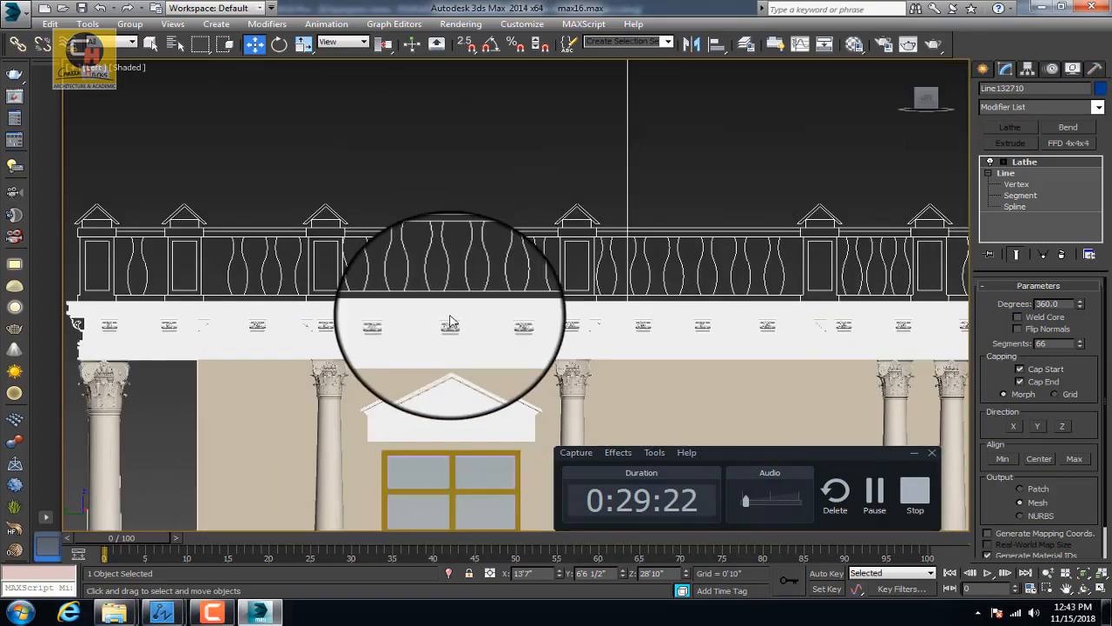
middle_click_drag(449, 317, 403, 214)
scroll(402, 213, "down", 1)
scroll(422, 272, "down", 3)
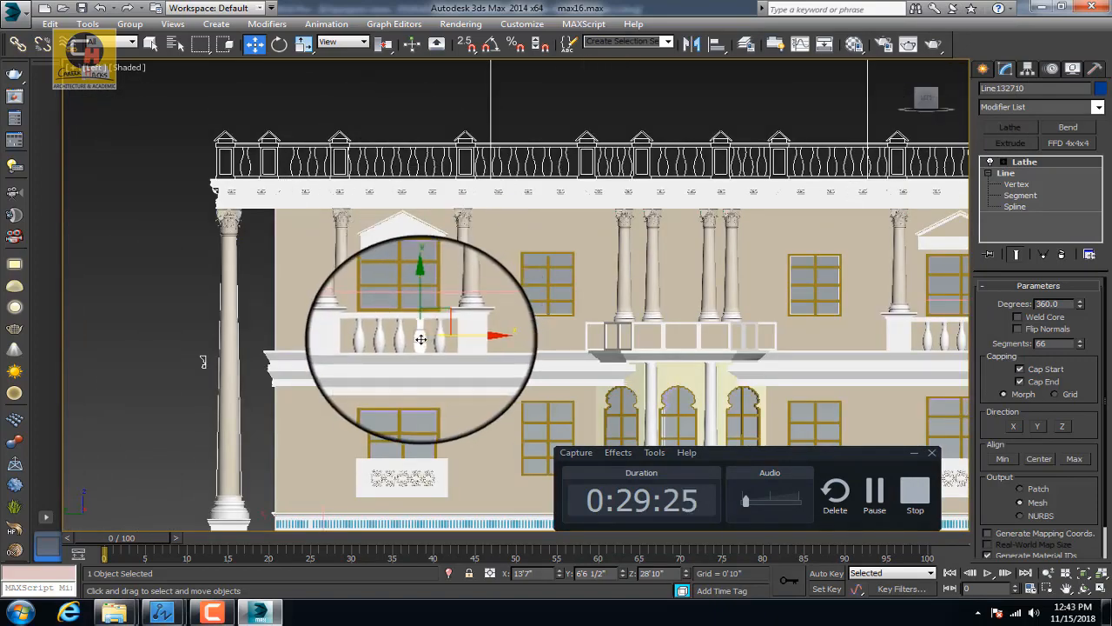
Step: Clone the window balcony's five balusters and handrail pieces vertically up to the roof parapet outline
scroll(398, 339, "up", 6)
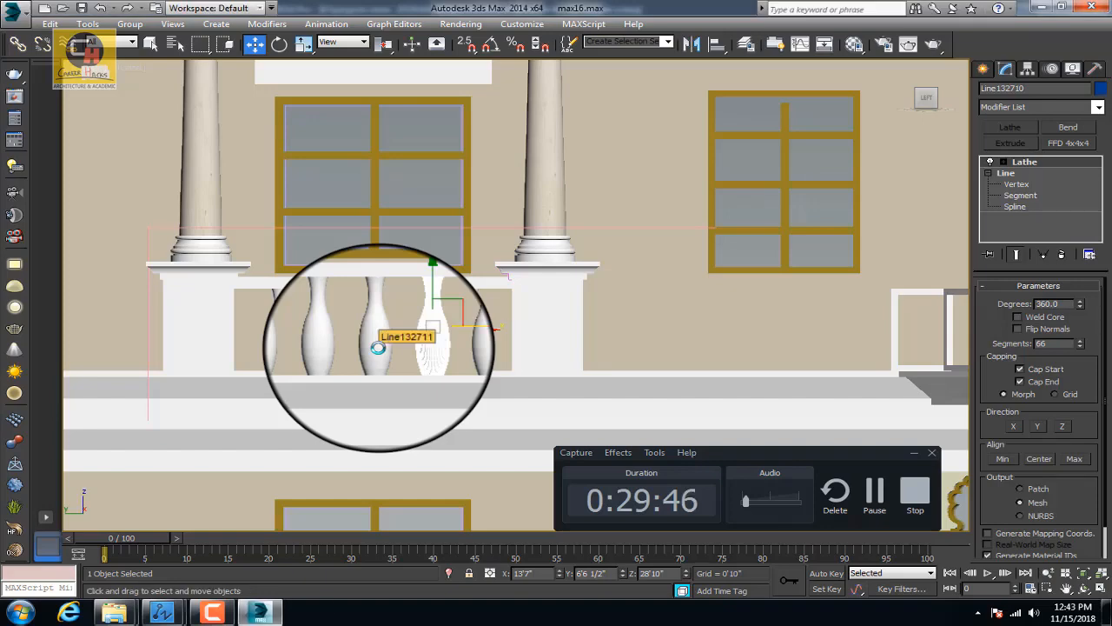
left_click(378, 347, "ctrl")
left_click(469, 341, "ctrl")
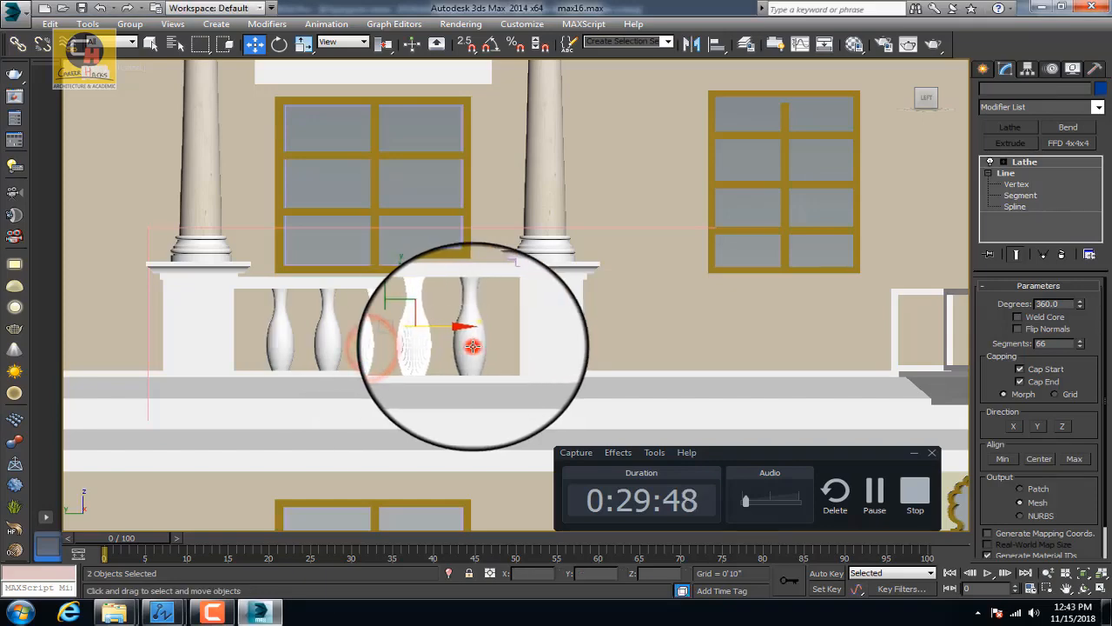
left_click(278, 343, "ctrl")
left_click(322, 350, "ctrl")
scroll(347, 258, "up", 5)
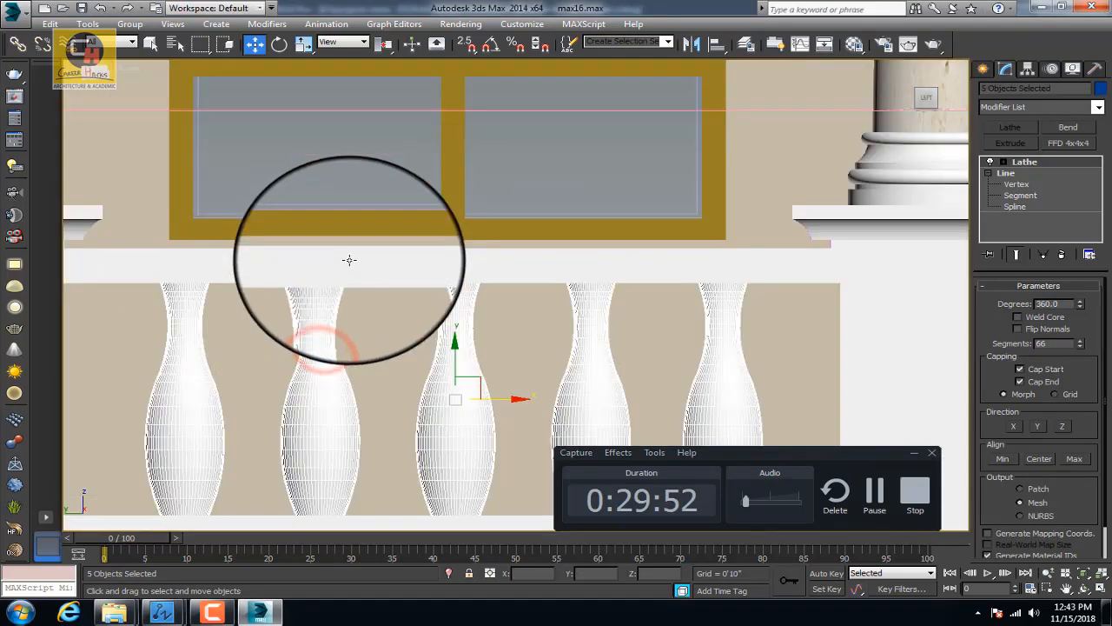
left_click(331, 263, "ctrl")
scroll(338, 282, "down", 6)
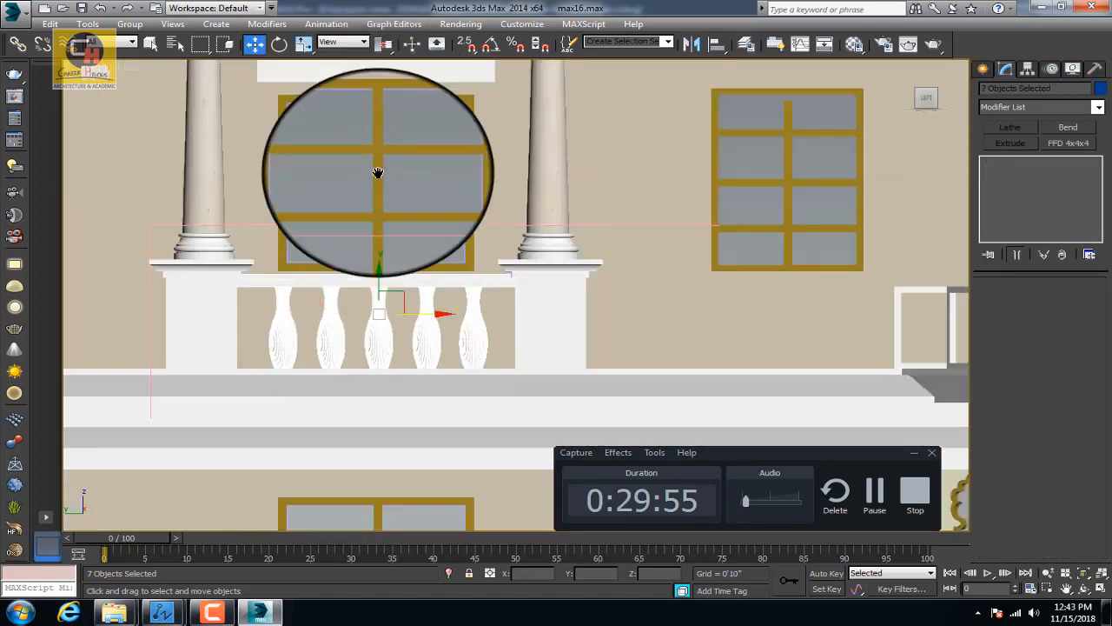
middle_click_drag(377, 173, 379, 356)
scroll(379, 356, "down", 3)
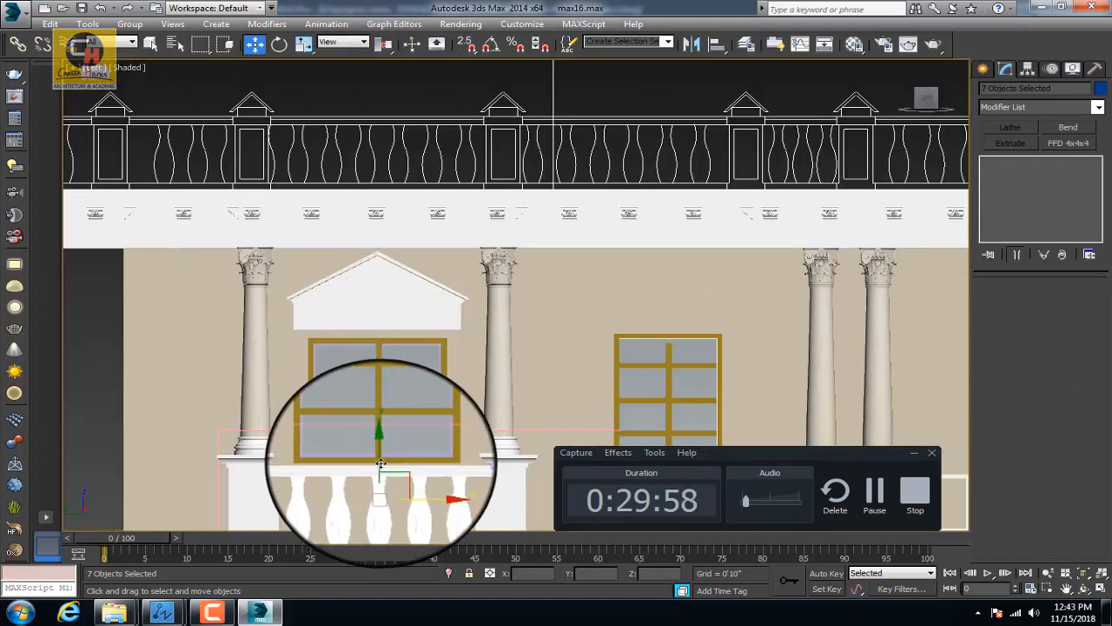
mouse_move(380, 463)
left_mouse_down("shift")
mouse_move(377, 214)
mouse_move(405, 105)
left_mouse_up("shift")
left_click(556, 367)
Step: Move the cloned balustrade onto the parapet outline, snapping a baluster's bottom corner to the outlined baluster's base
scroll(443, 166, "up", 2)
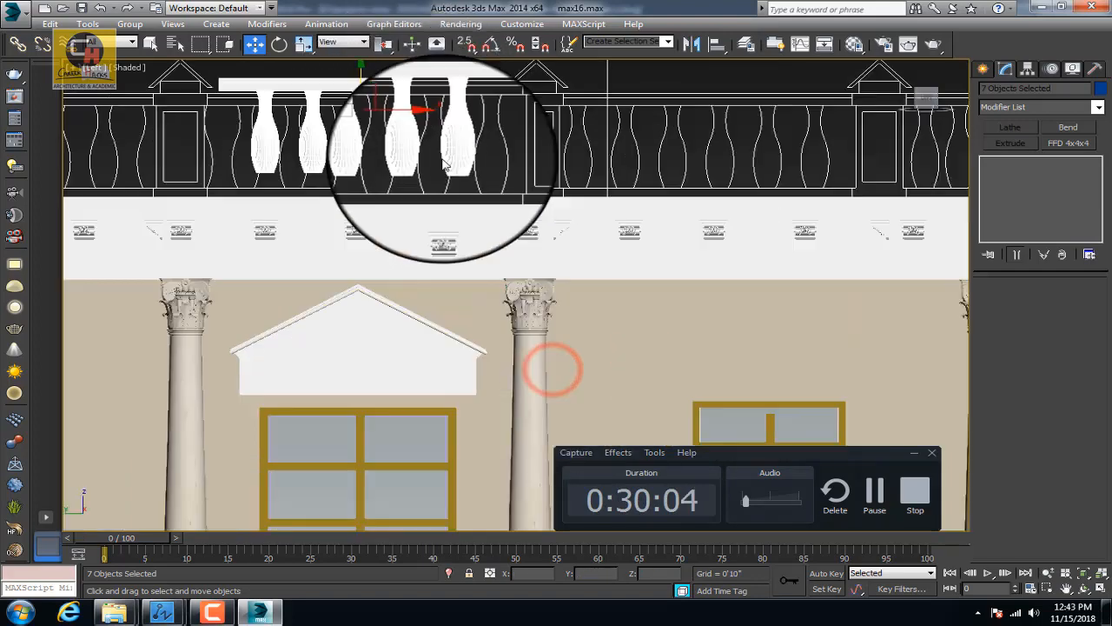
scroll(470, 213, "up", 3)
left_click_drag(474, 184, 523, 229)
scroll(268, 273, "up", 5)
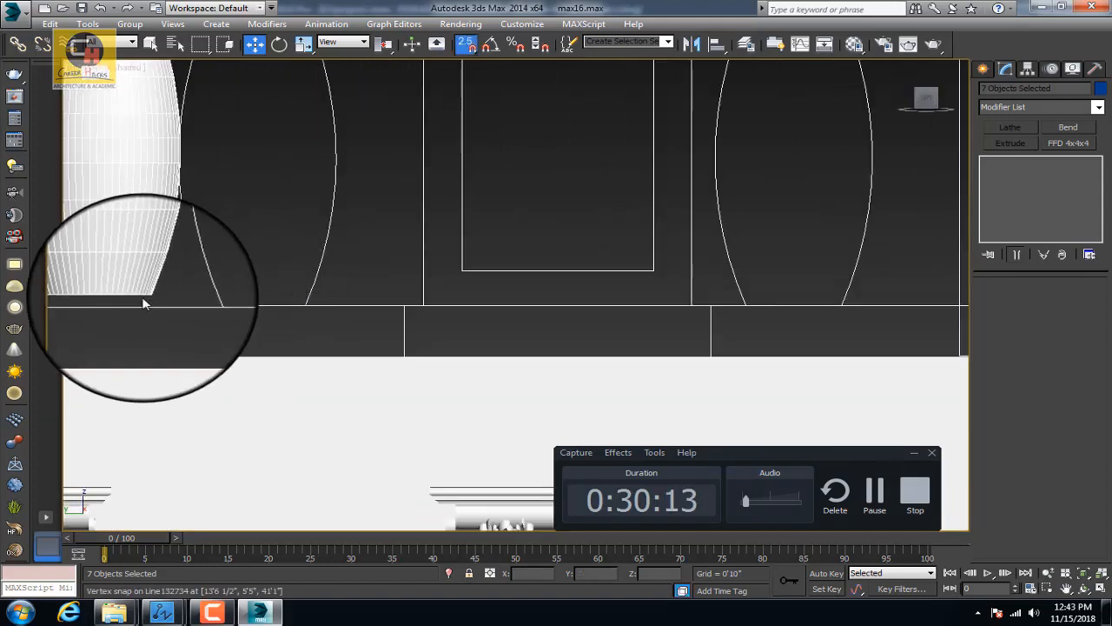
left_click_drag(162, 293, 288, 324)
scroll(261, 304, "up", 5)
scroll(409, 256, "down", 8)
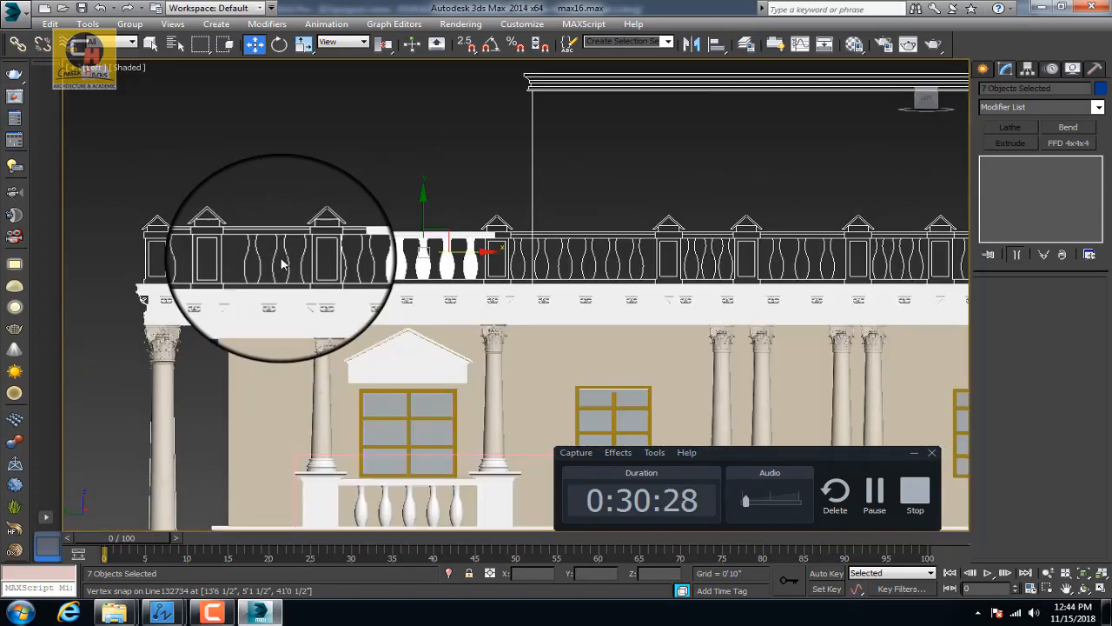
Step: Clone the leftmost parapet baluster onto the neighbouring baluster outline at Y 10'6 1/2"
scroll(465, 288, "up", 3)
left_click(525, 287)
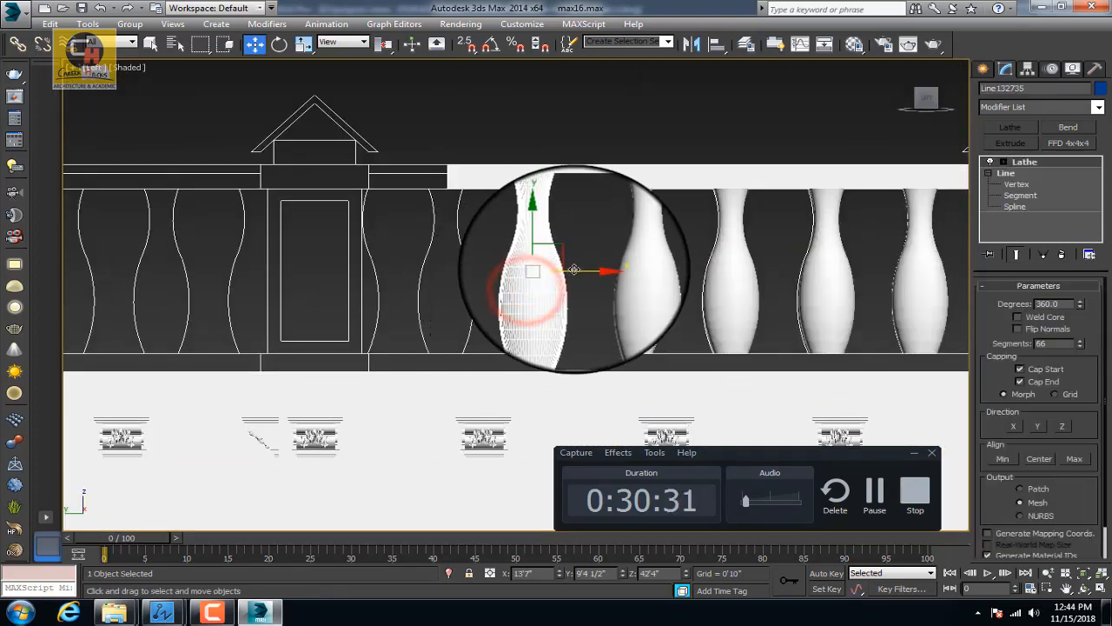
mouse_move(574, 271)
left_mouse_down("shift")
mouse_move(478, 222)
mouse_move(429, 237)
mouse_move(469, 191)
left_mouse_up("shift")
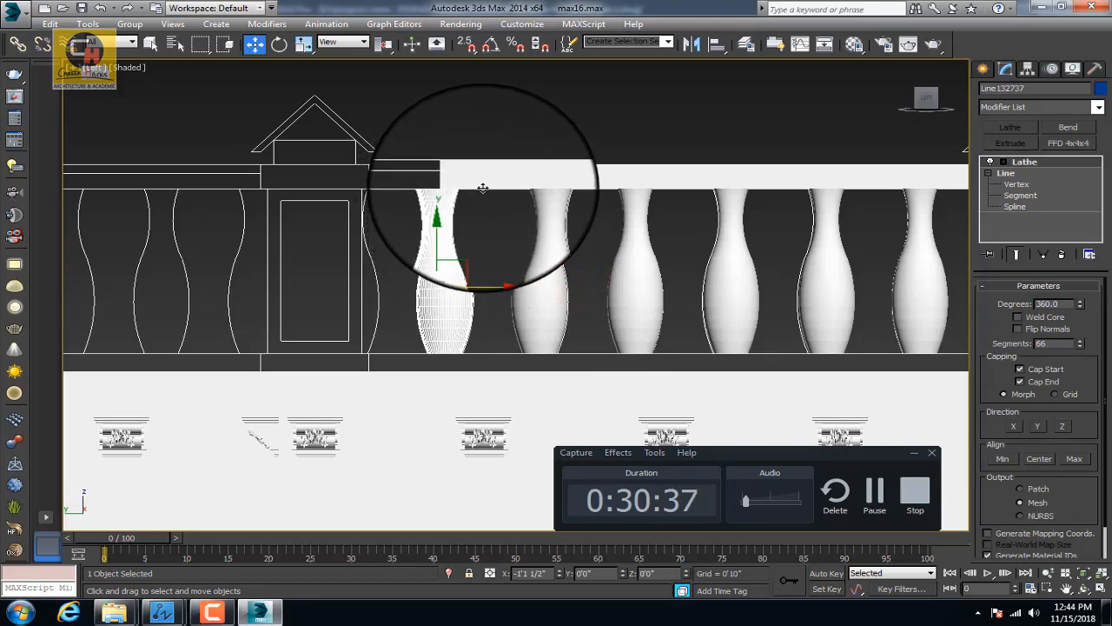
left_click_drag(483, 188, 480, 191, "shift")
left_click(561, 365)
middle_click_drag(445, 269, 451, 272)
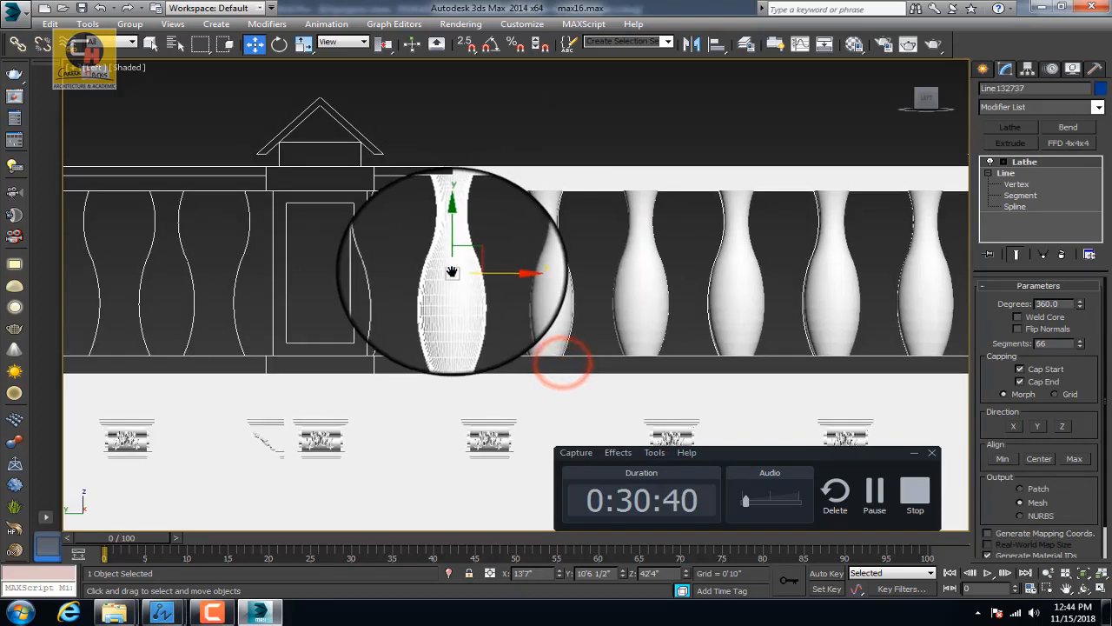
Step: Extend the upper handrail strip's left end vertices about 11 1/2" to the parapet pedestal's cap edge
scroll(456, 261, "up", 5)
left_click(561, 228)
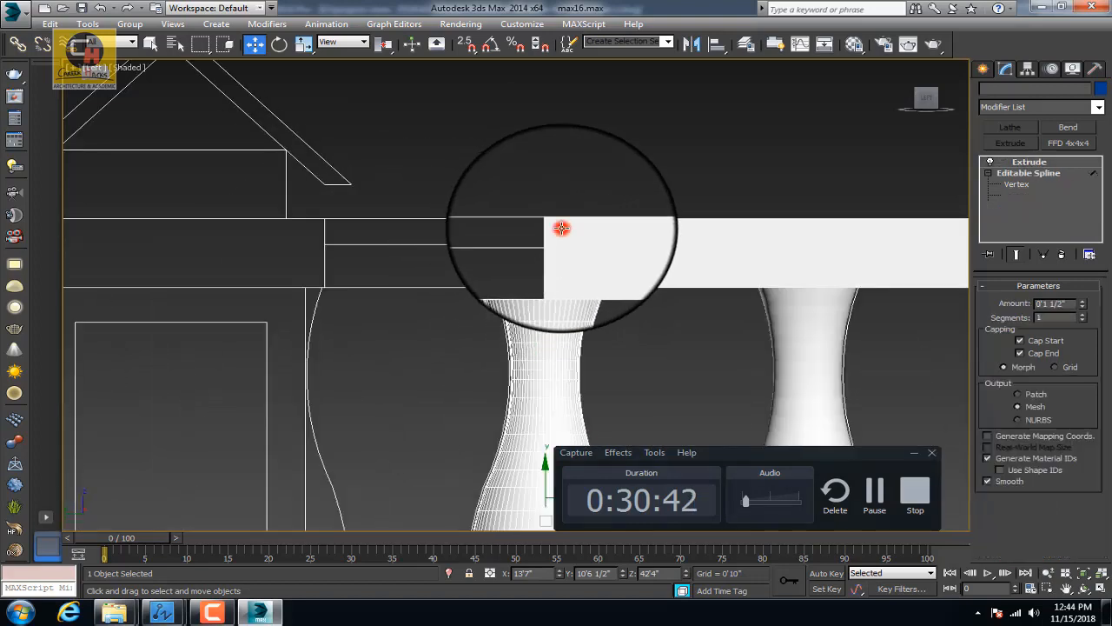
left_click(1038, 254)
left_click(988, 172)
left_click(1020, 185)
left_click_drag(660, 172, 517, 265)
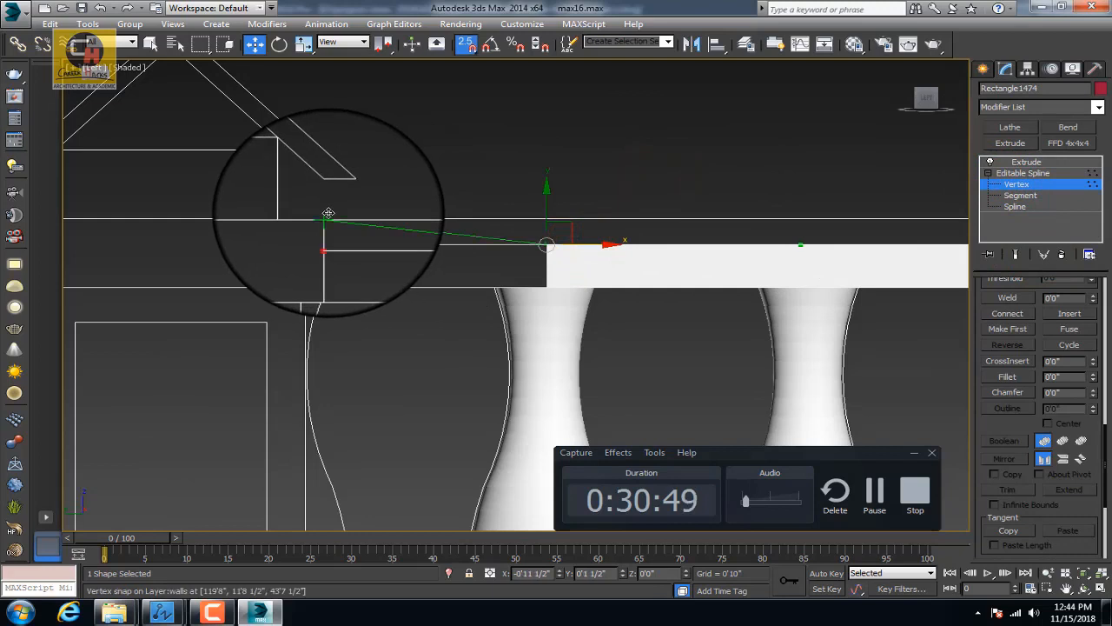
left_click_drag(329, 213, 325, 217)
left_click(1025, 162)
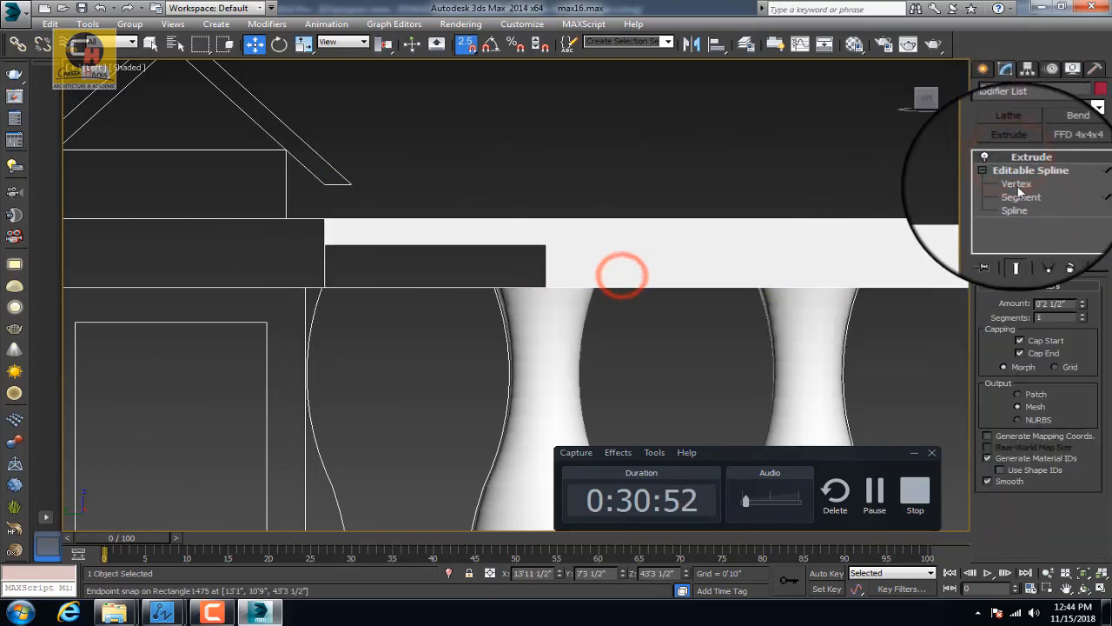
Step: Extend the lower handrail strip's left end vertices to the pedestal's cap edge, flush with the upper strip
left_click(988, 171)
left_click(989, 171)
left_click(1017, 184)
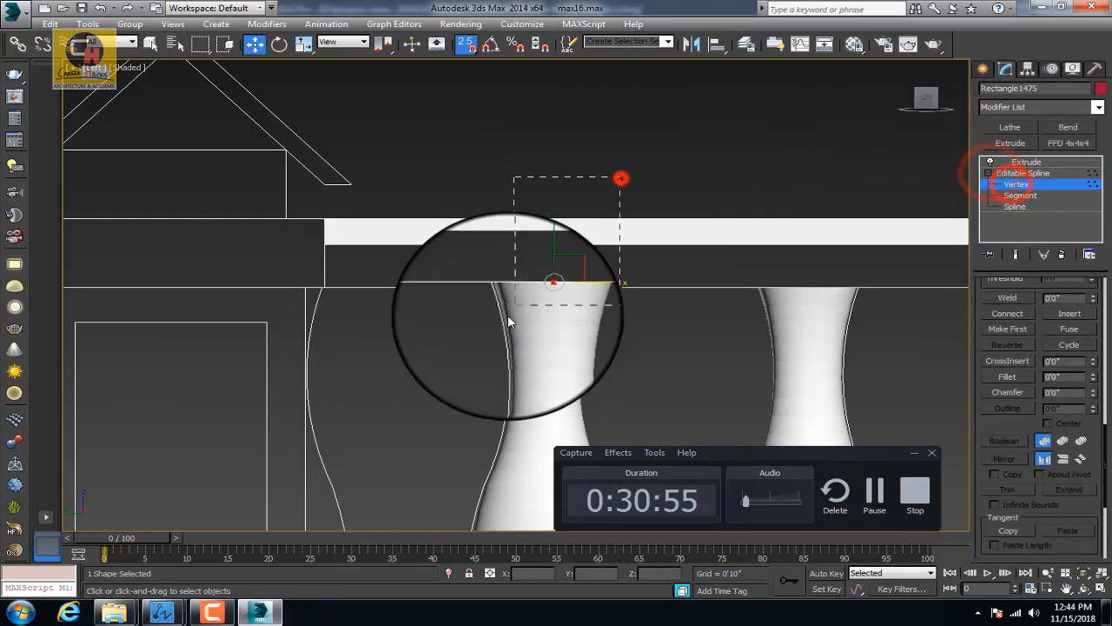
left_click_drag(510, 323, 325, 239)
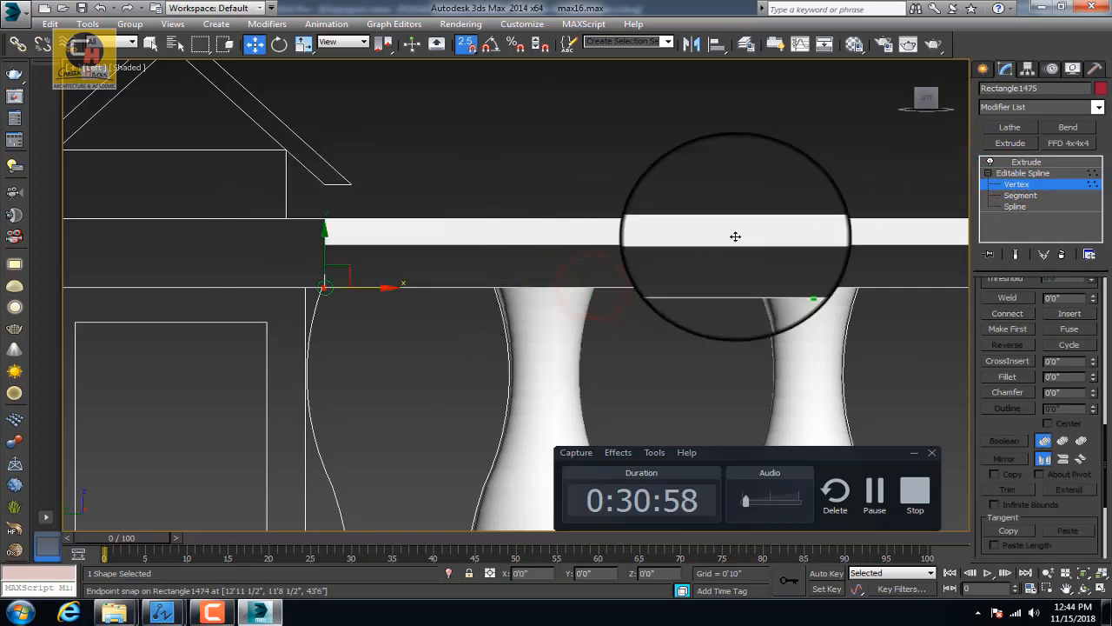
left_click(1026, 162)
Step: Pull the lower handrail strip's right end vertices back about 6 1/2" to the near edge of the right pedestal's cap
scroll(309, 259, "down", 2)
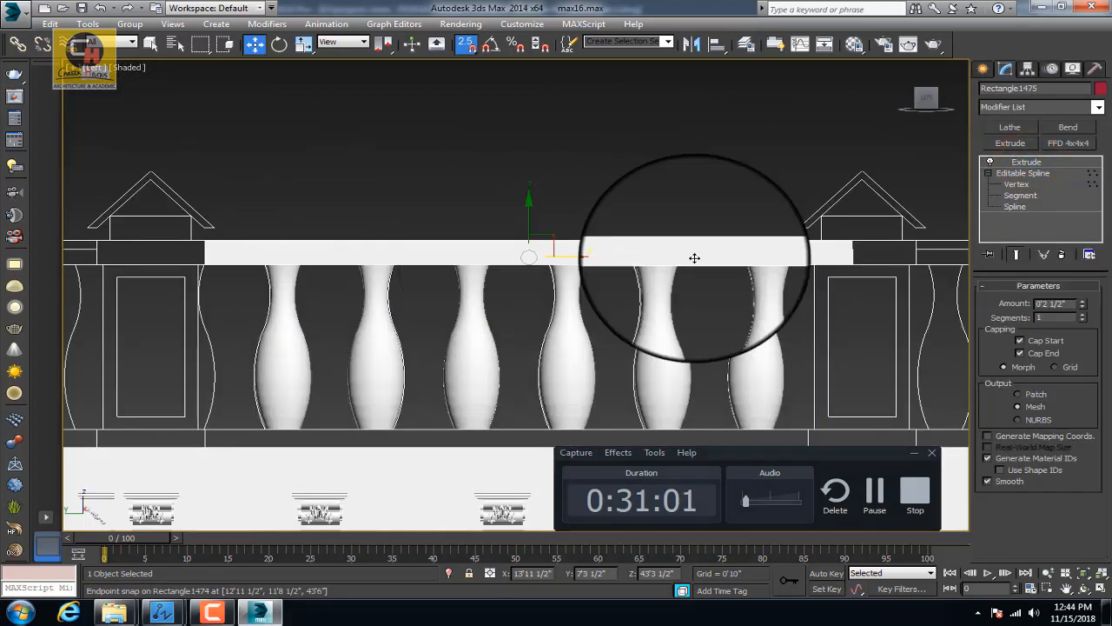
scroll(699, 259, "down", 2)
scroll(791, 266, "up", 2)
scroll(725, 259, "up", 2)
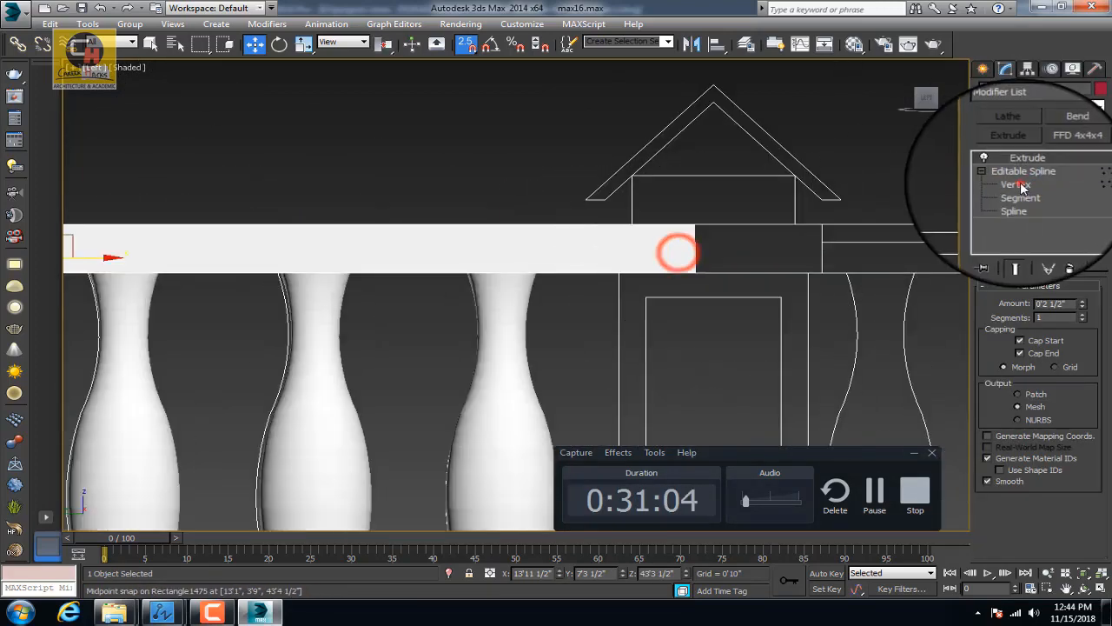
left_click(1016, 184)
left_click(787, 228)
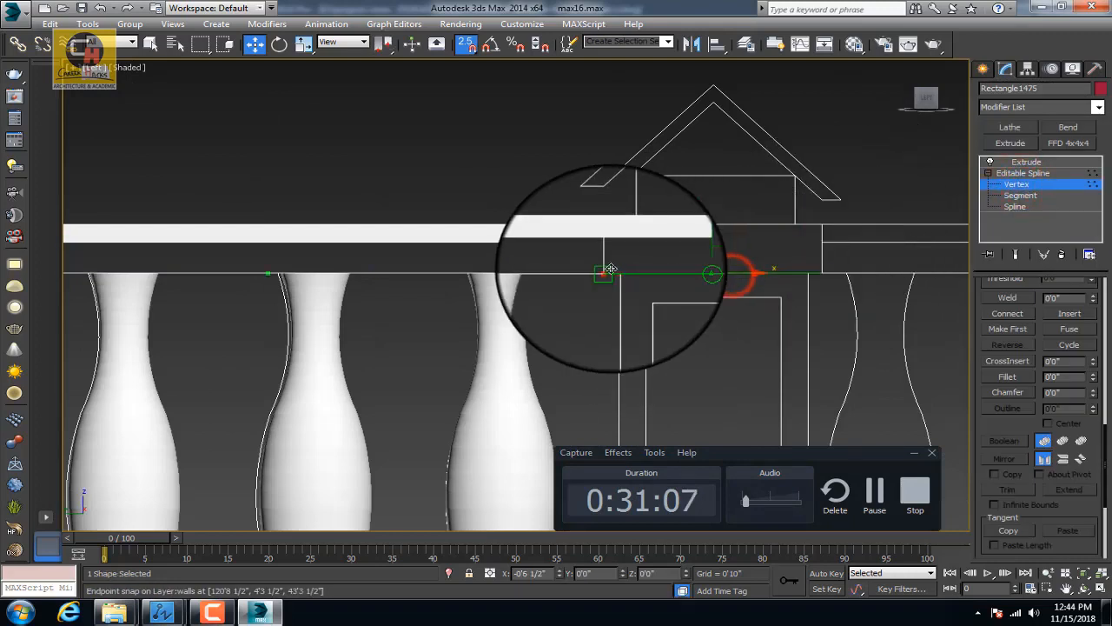
left_click(1015, 163)
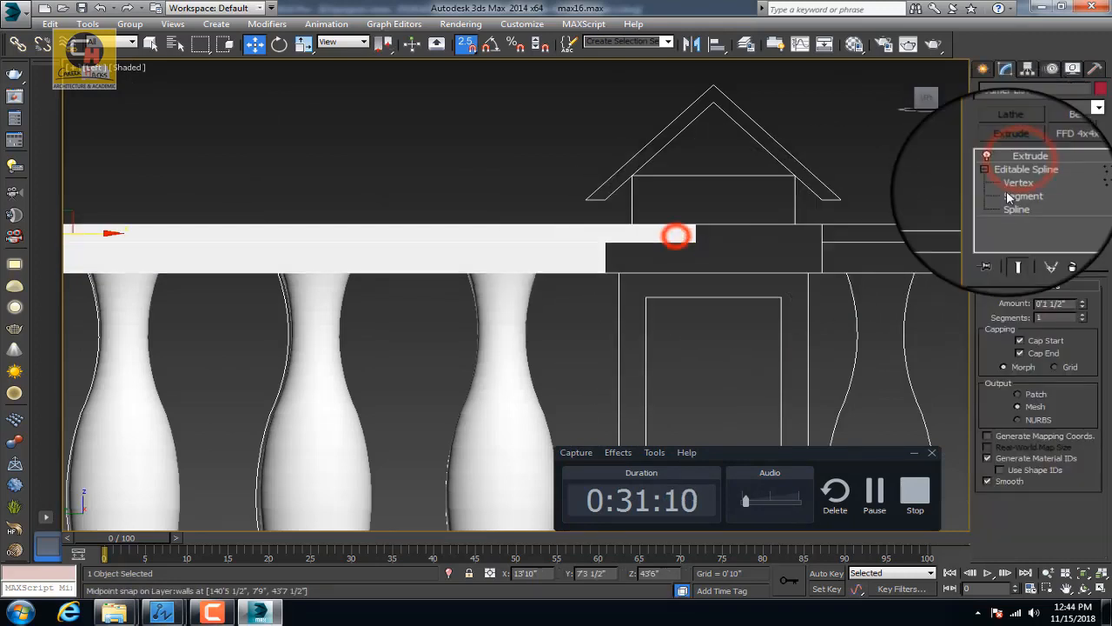
Step: Pull the upper handrail strip's right end vertices back to the right pedestal cap's near edge, flush with the lower strip
left_click(1014, 185)
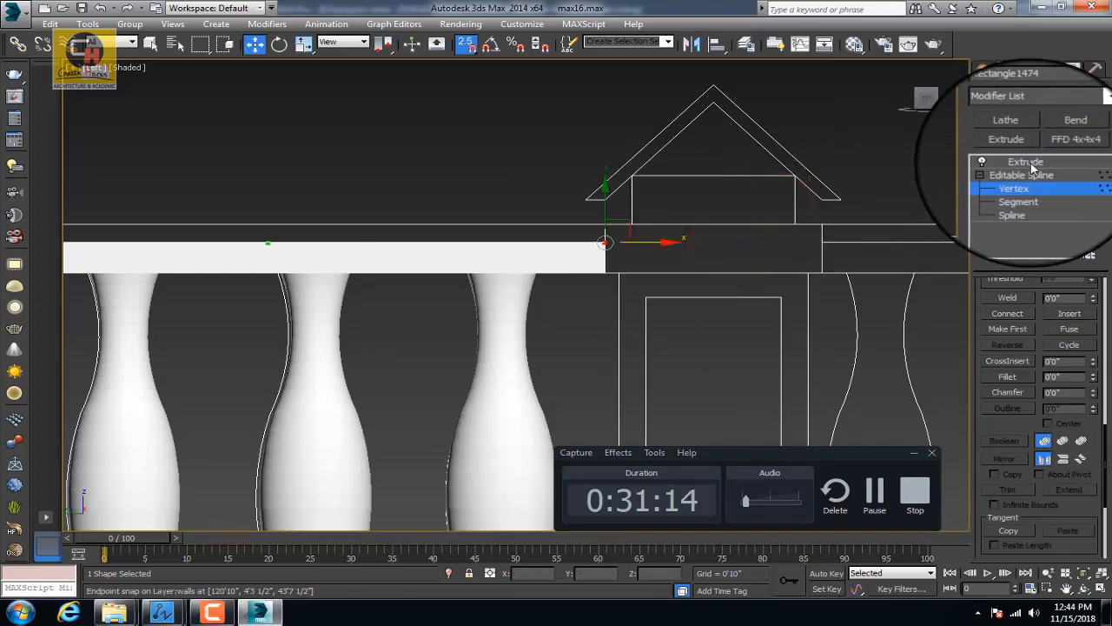
left_click(1025, 161)
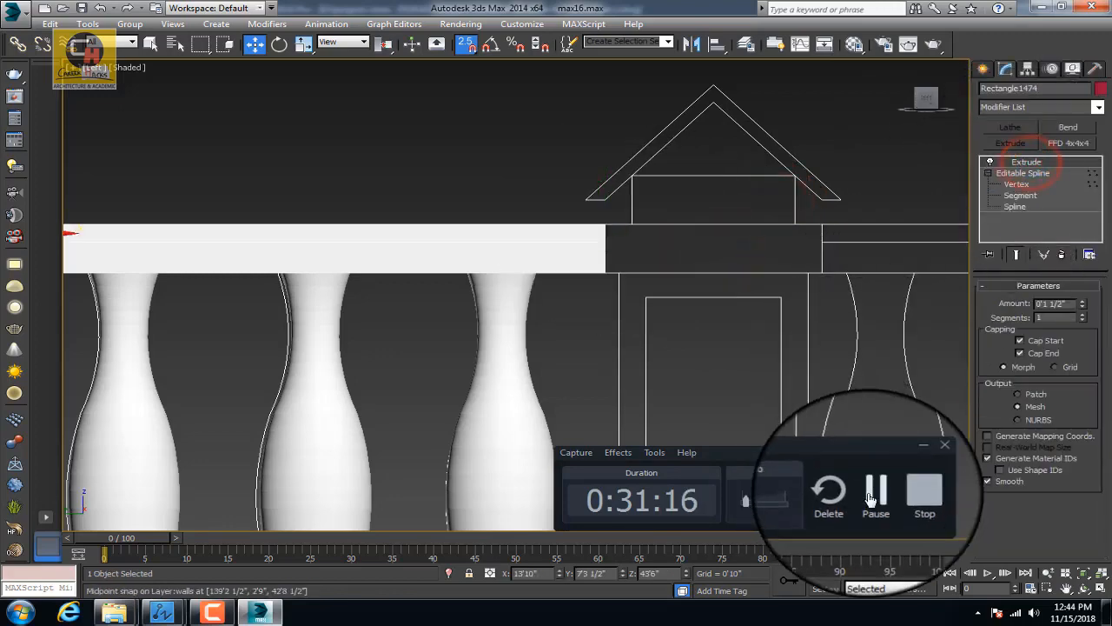
left_click(869, 492)
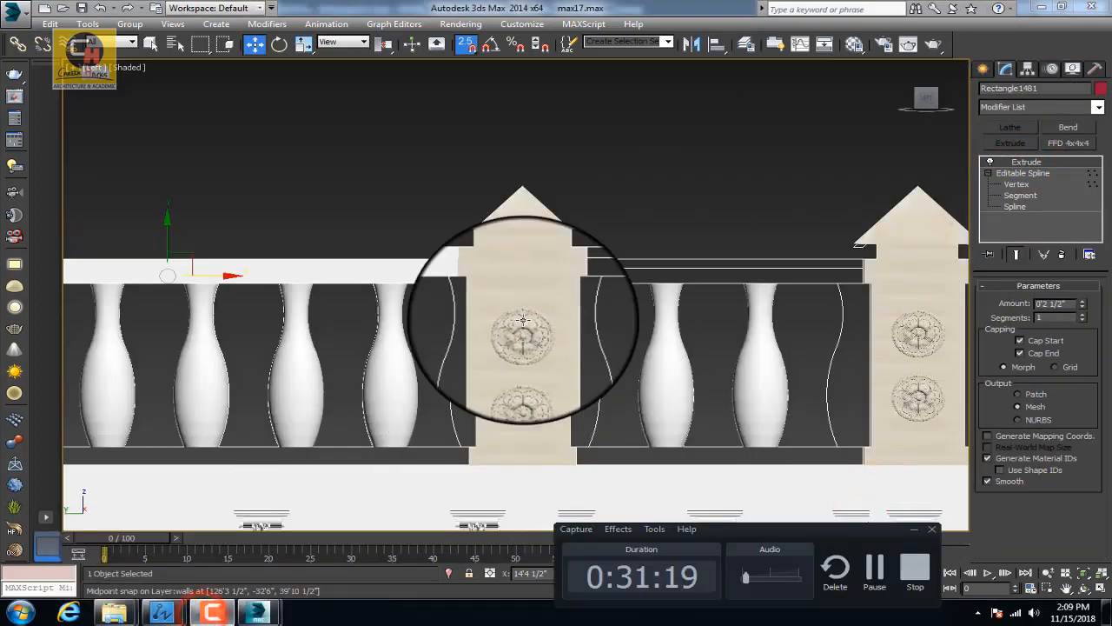
Step: Clone the upper and lower handrail strips together across the next parapet bay, between the two carved pedestals
scroll(521, 305, "up", 2)
scroll(486, 252, "down", 1)
scroll(478, 278, "down", 3)
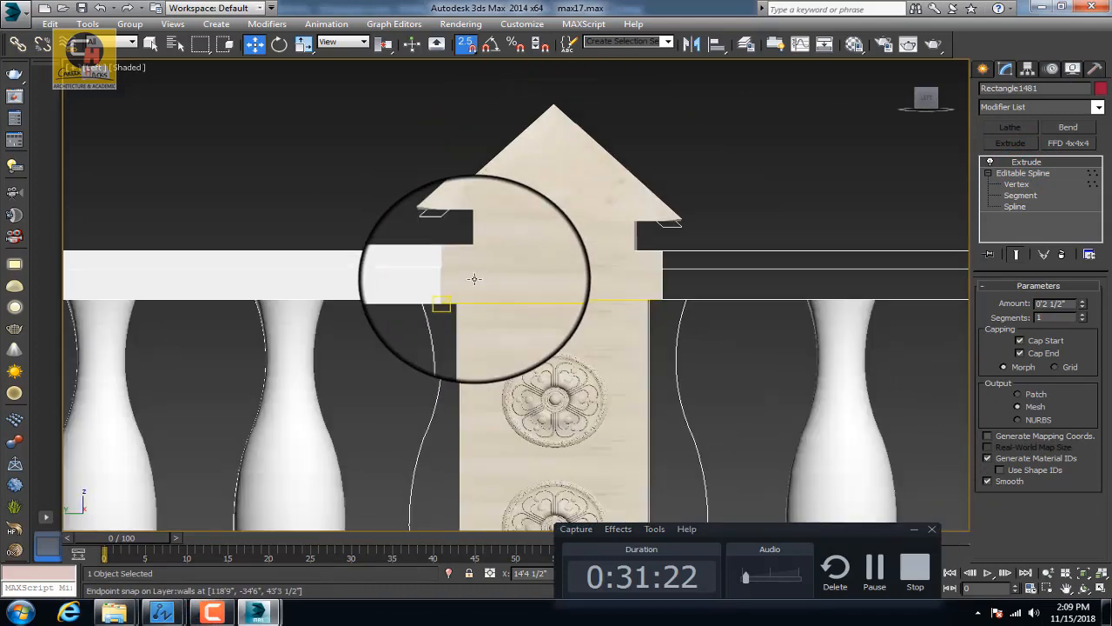
middle_click_drag(605, 313, 428, 333)
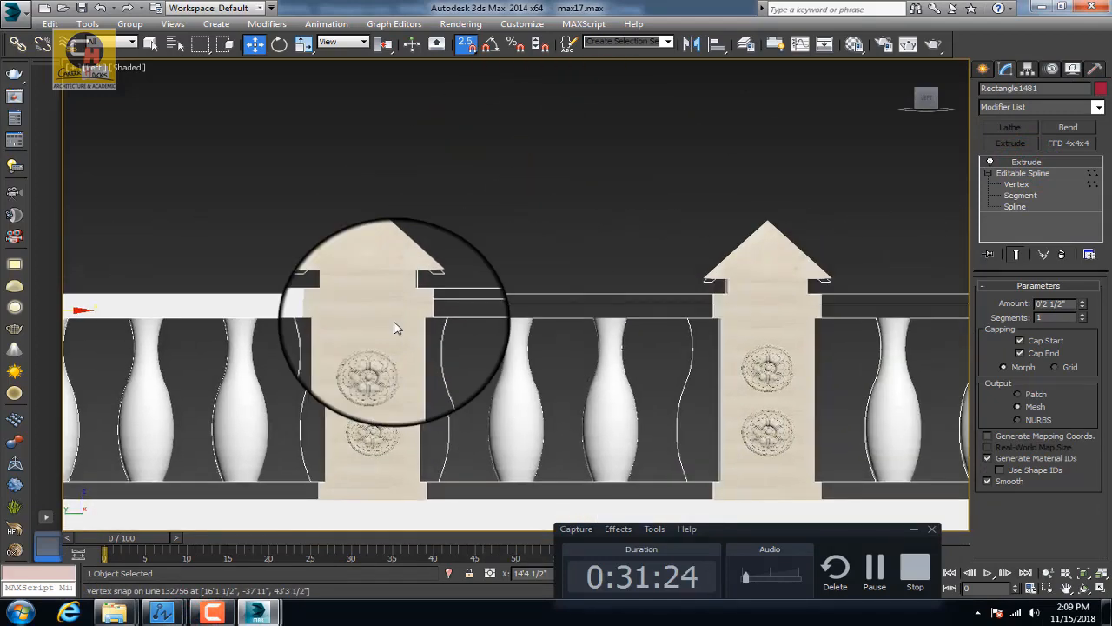
left_click(210, 294)
left_click(237, 313, "ctrl")
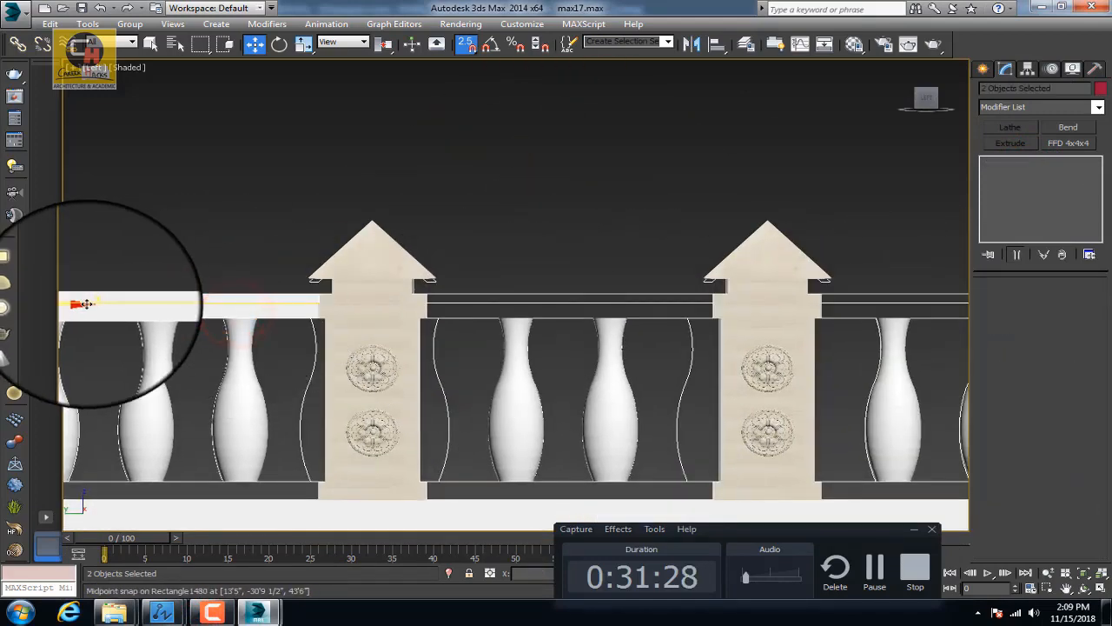
mouse_move(86, 304)
left_mouse_down()
mouse_move(240, 320)
mouse_move(738, 317)
left_mouse_up()
left_click(560, 362)
scroll(409, 310, "up", 6)
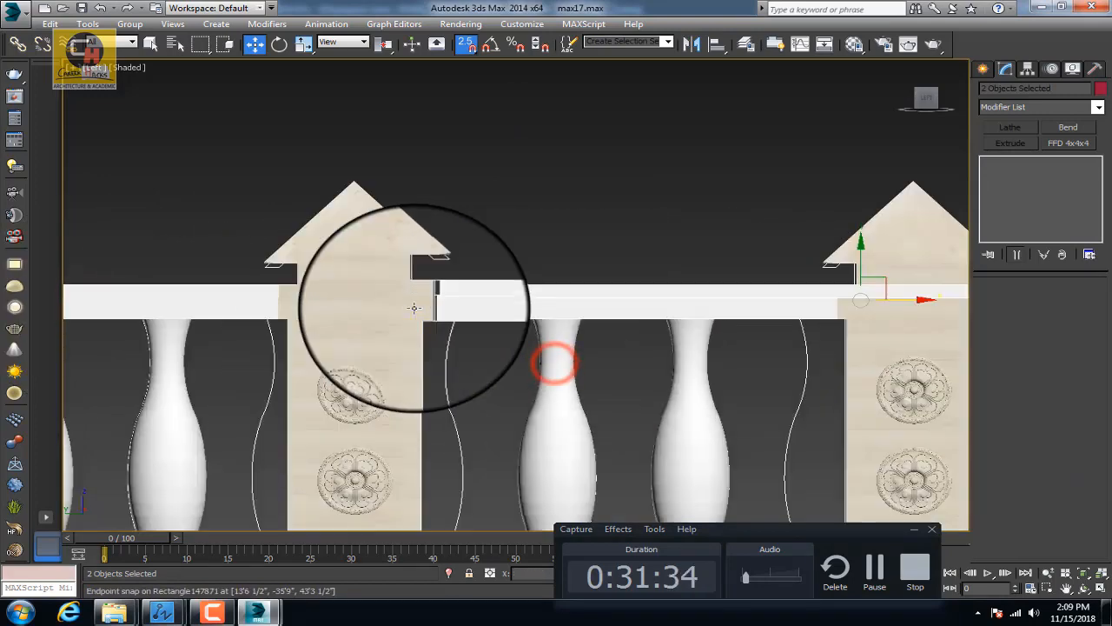
Step: Shift the cloned handrail strips about 1/2" so their left ends meet the pedestal cap's edge
scroll(447, 309, "up", 3)
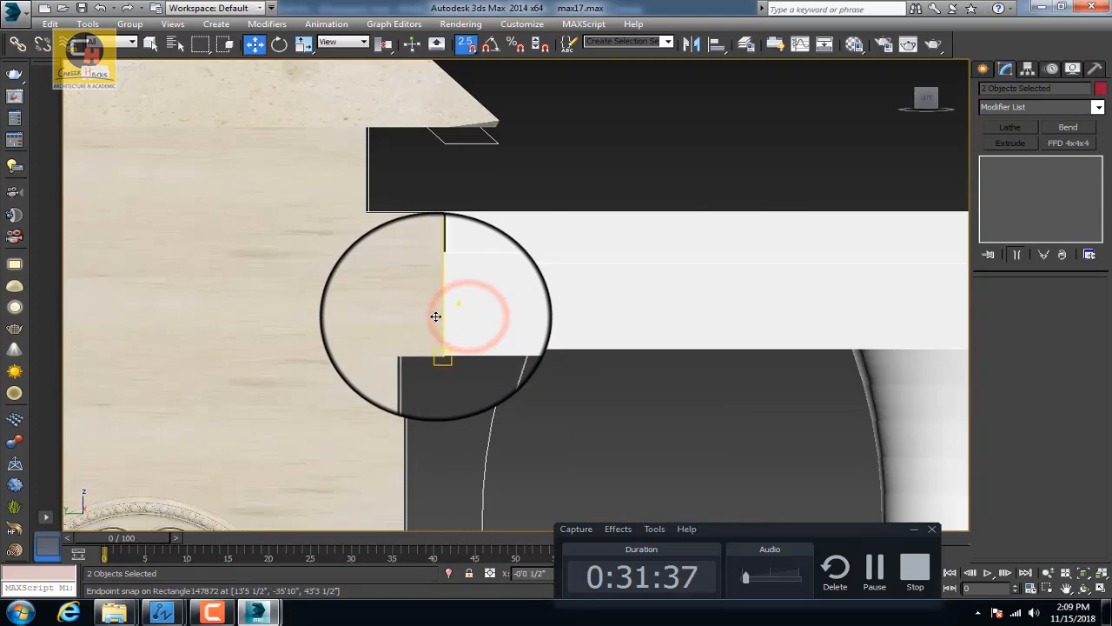
mouse_move(479, 248)
left_mouse_down()
mouse_move(489, 238)
mouse_move(471, 240)
left_mouse_up()
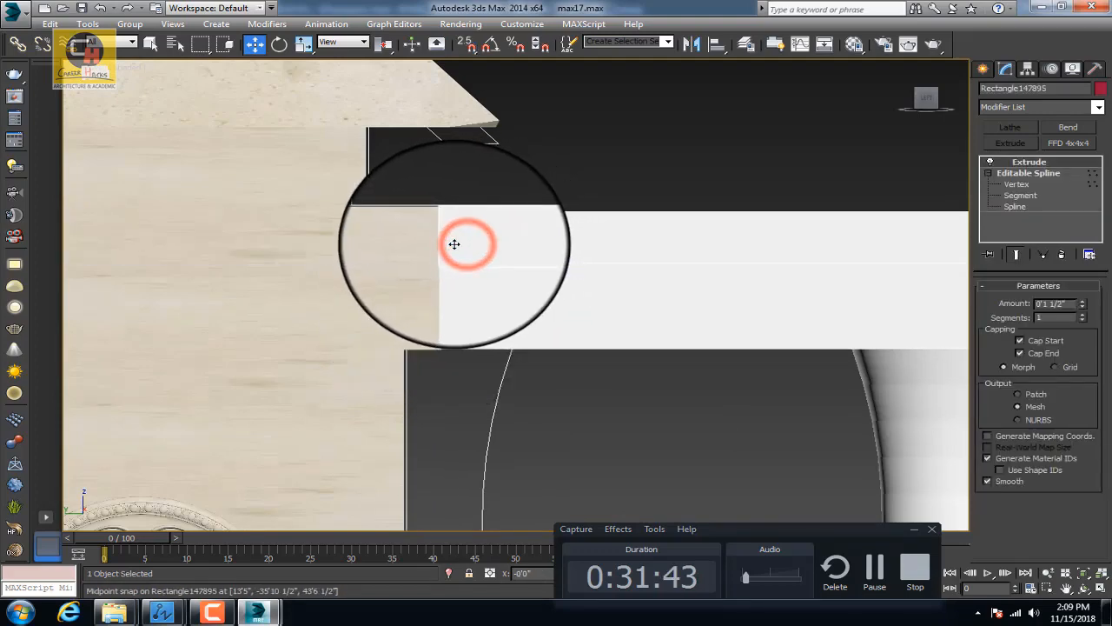
scroll(453, 245, "down", 4)
left_click(585, 269, "ctrl")
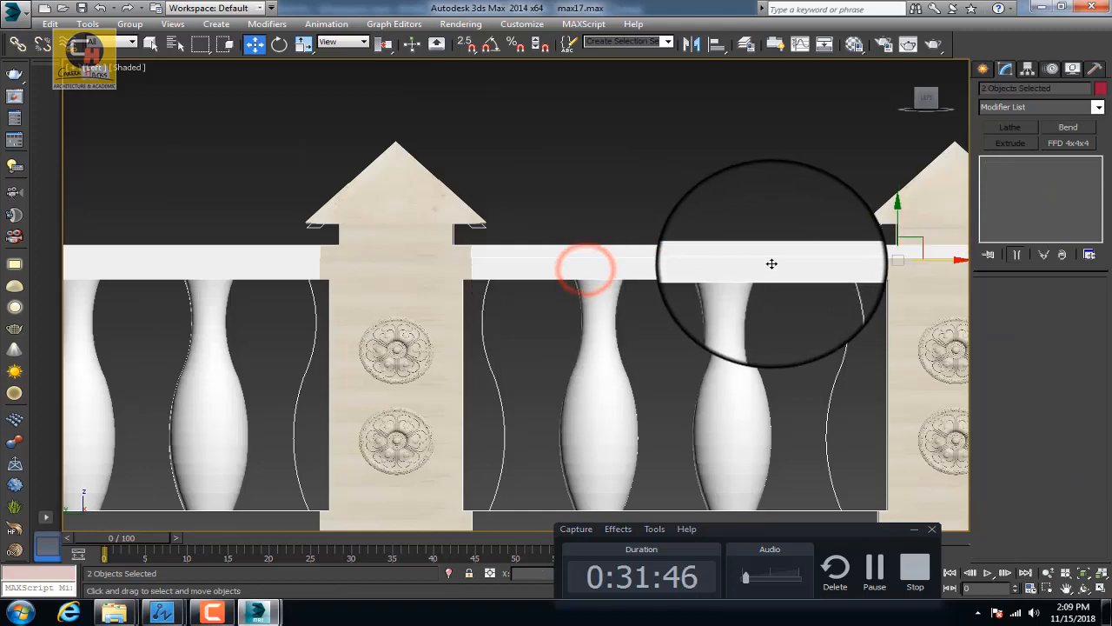
Step: Nudge the pair of cloned handrail strips in depth between the two pedestals
middle_click_drag(772, 263, 825, 316, "alt")
scroll(889, 296, "up", 2)
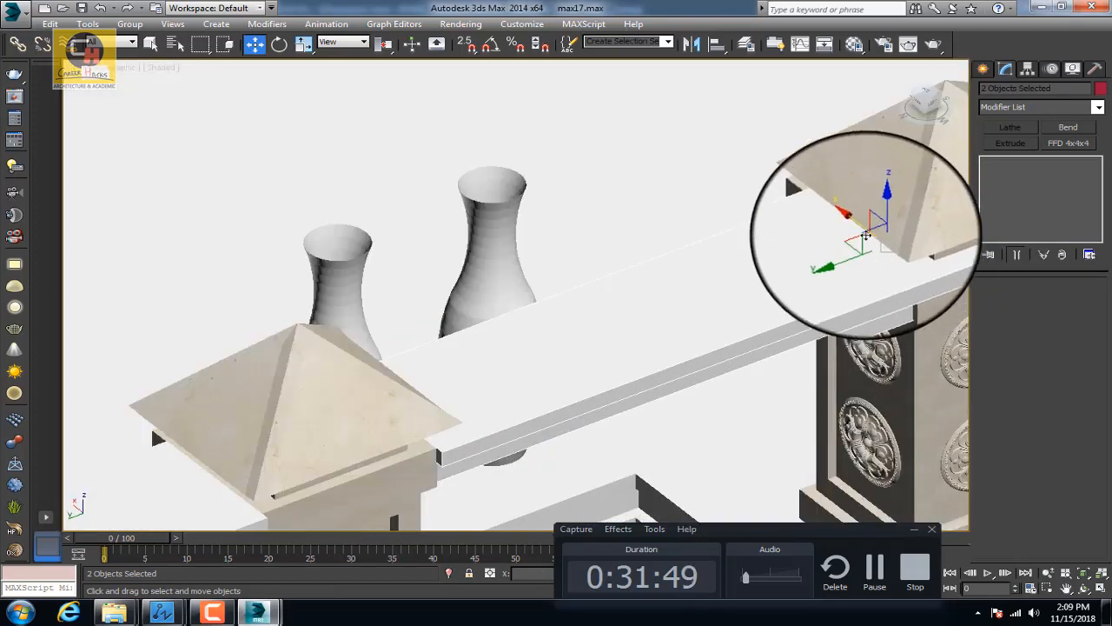
scroll(866, 235, "up", 2)
left_click_drag(855, 212, 848, 207)
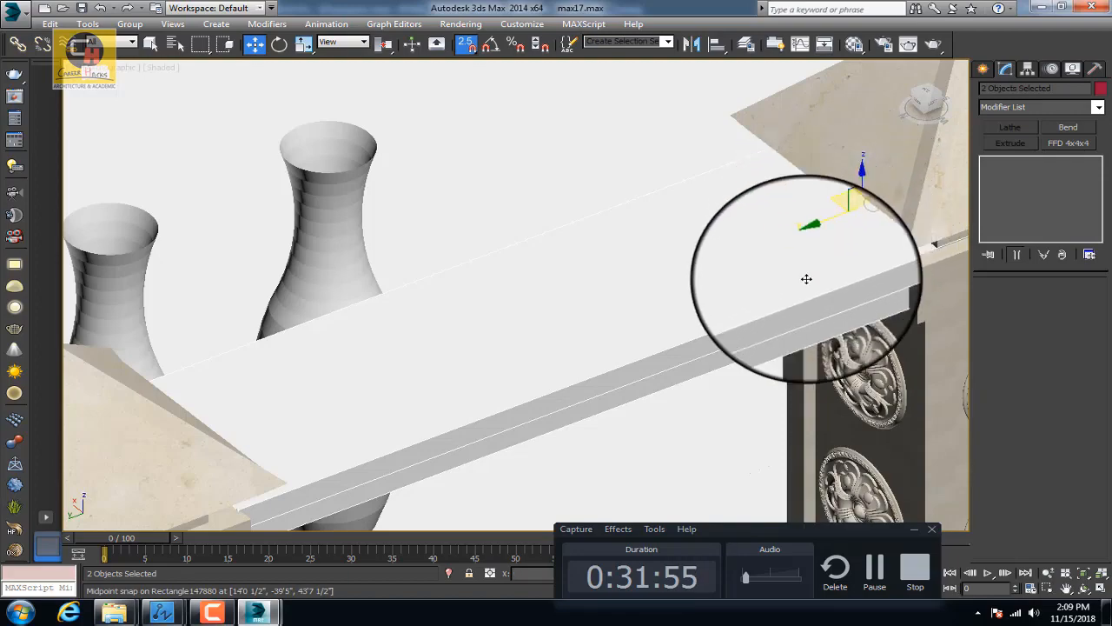
Step: Delete the two cloned handrail strips from the recessed bay near the building's corner
scroll(806, 278, "down", 5)
middle_click_drag(784, 307, 737, 314, "alt")
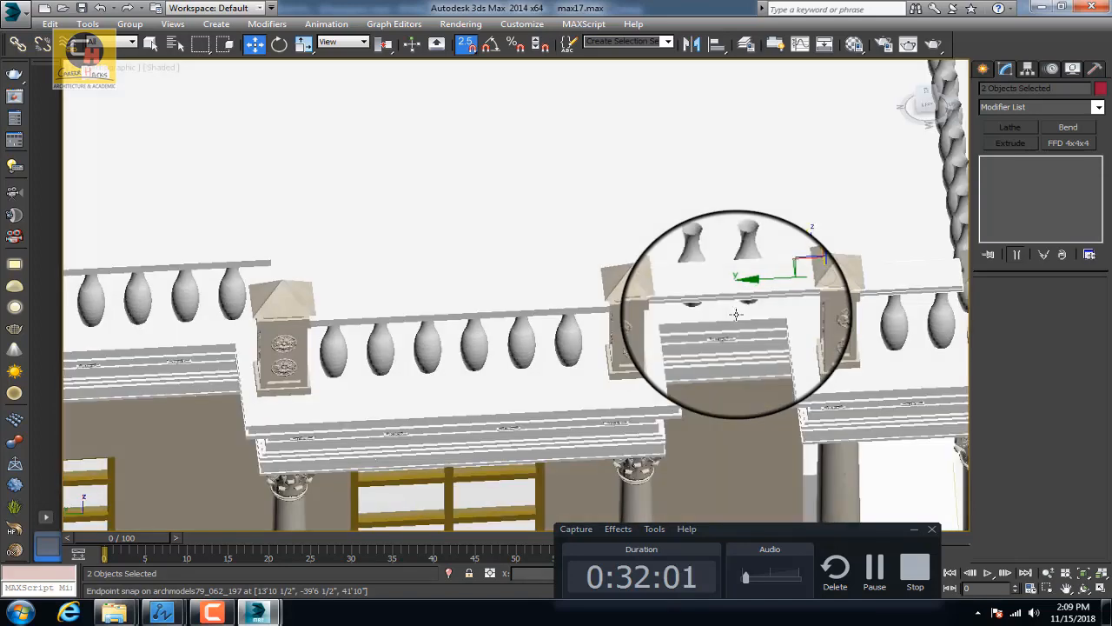
middle_click_drag(397, 322, 304, 330)
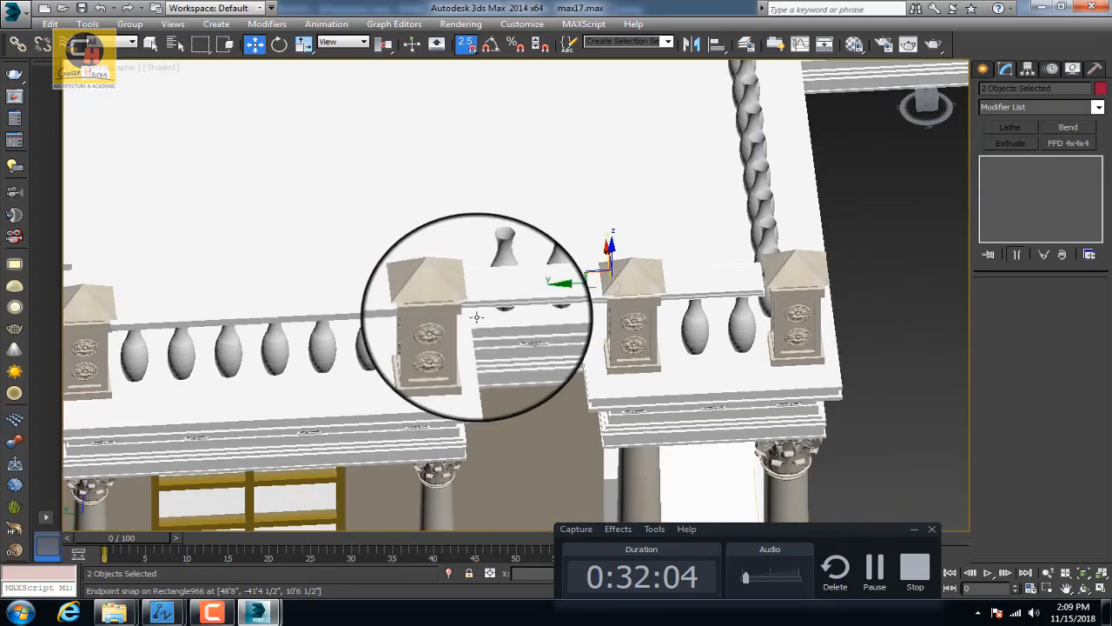
key("Delete")
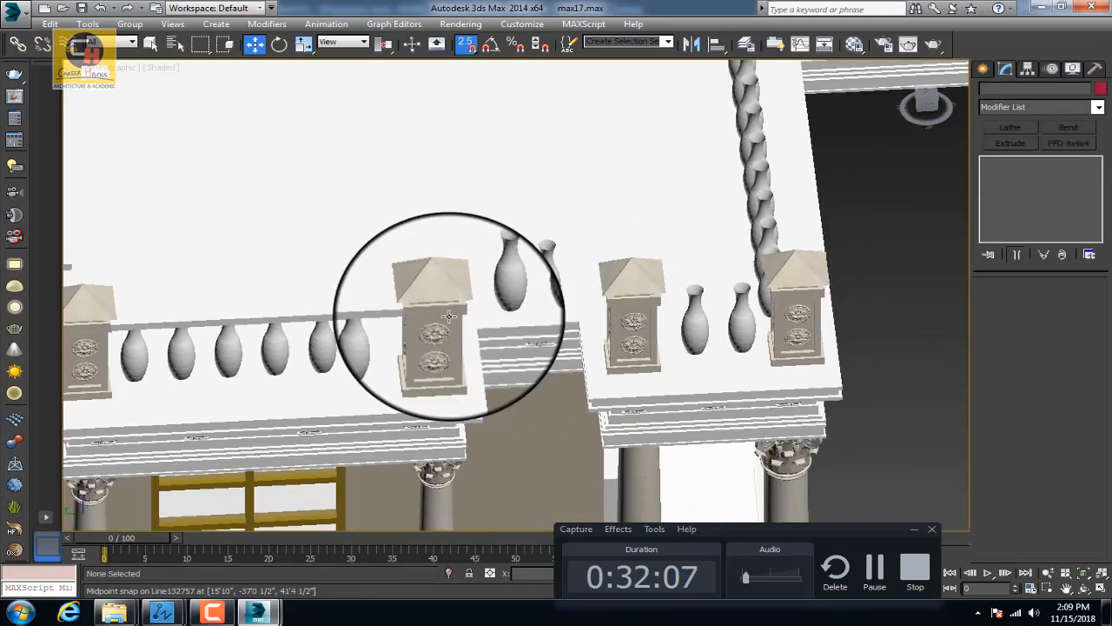
Step: Place a handrail strip pair over the recessed bay's balusters near the corner, setting it back about 1'9 1/2"
middle_click_drag(483, 317, 793, 339)
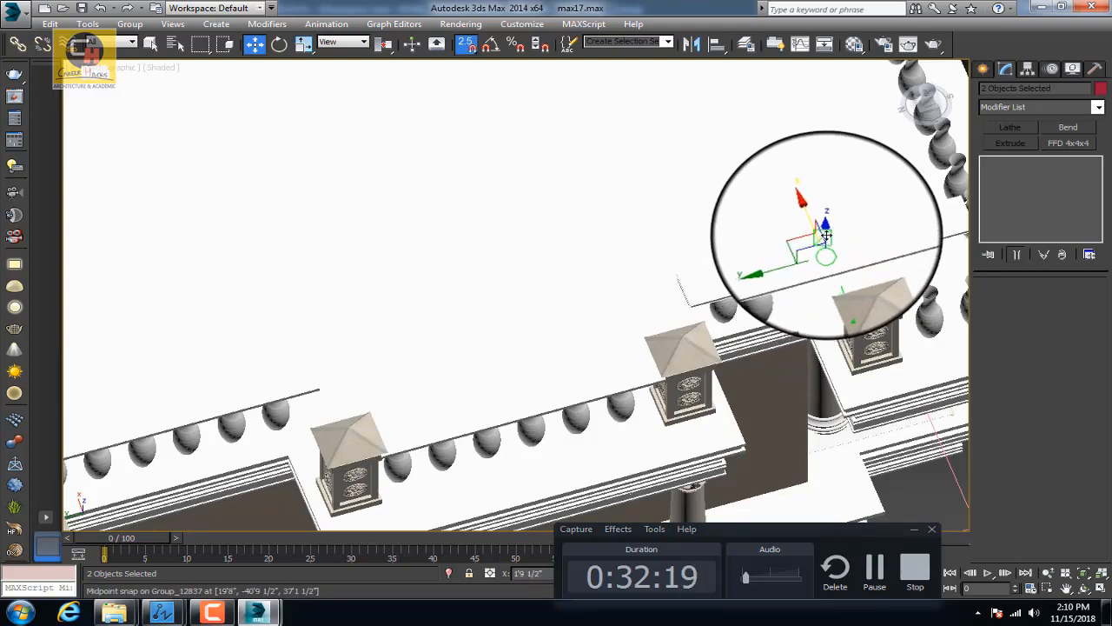
middle_click_drag(806, 272, 743, 248, "alt")
scroll(743, 247, "down", 2)
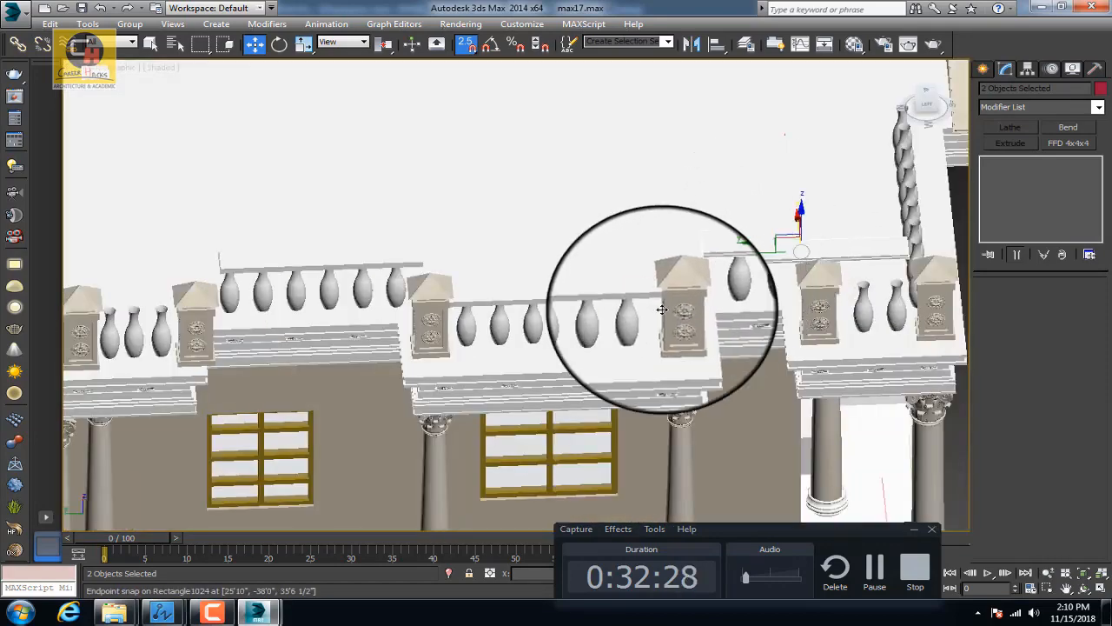
Step: Examine the handrail coverage of the remaining parapet bays along the left elevation
middle_click_drag(458, 345, 741, 348)
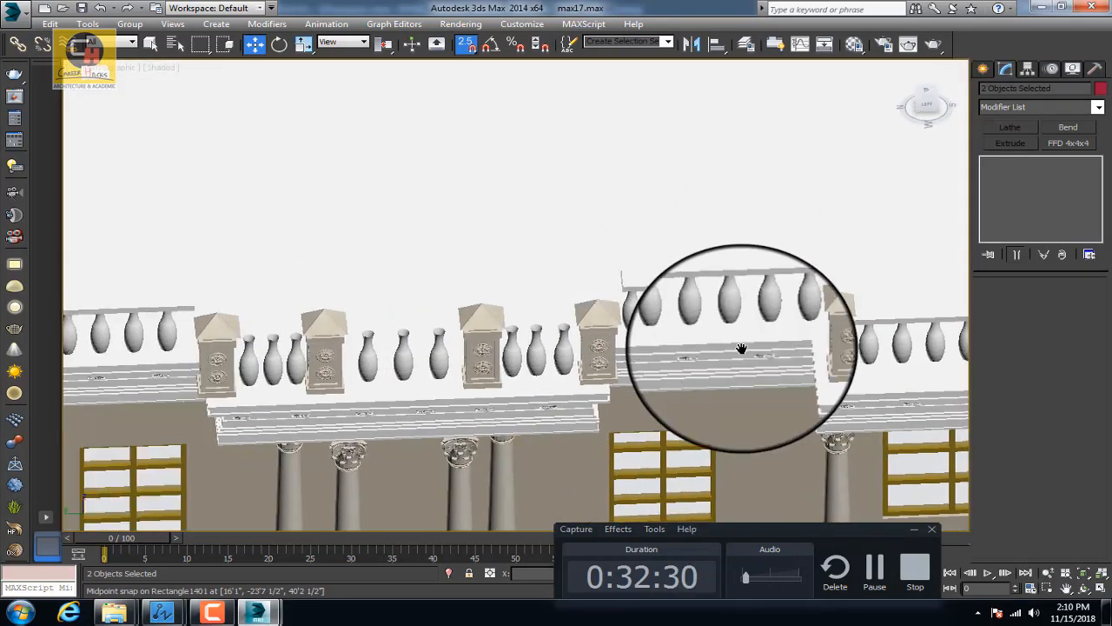
scroll(601, 342, "down", 2)
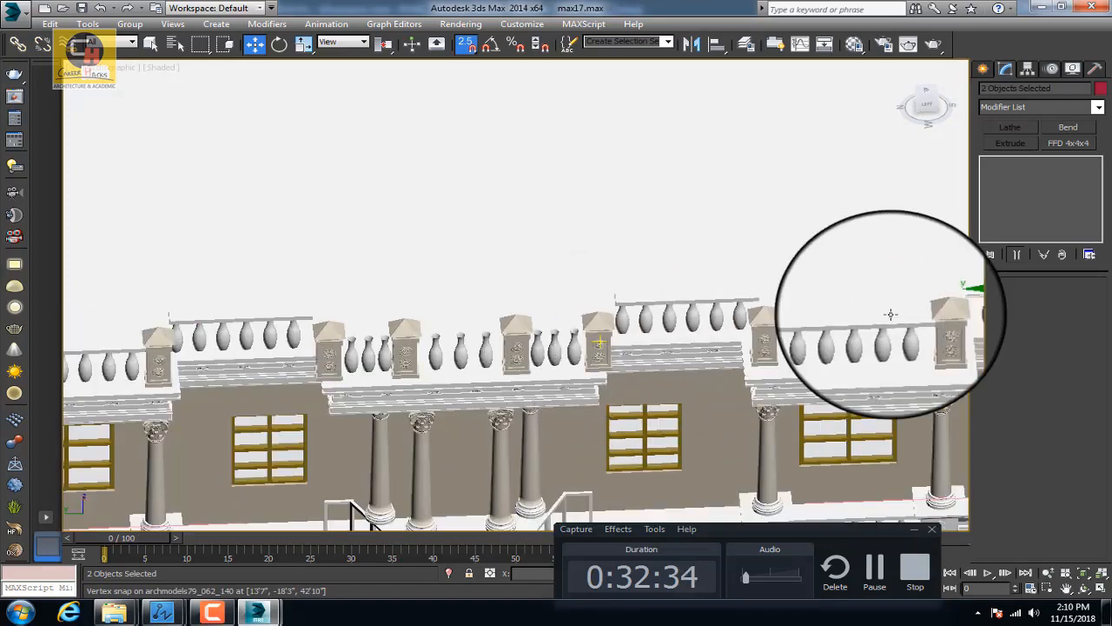
scroll(904, 313, "down", 3)
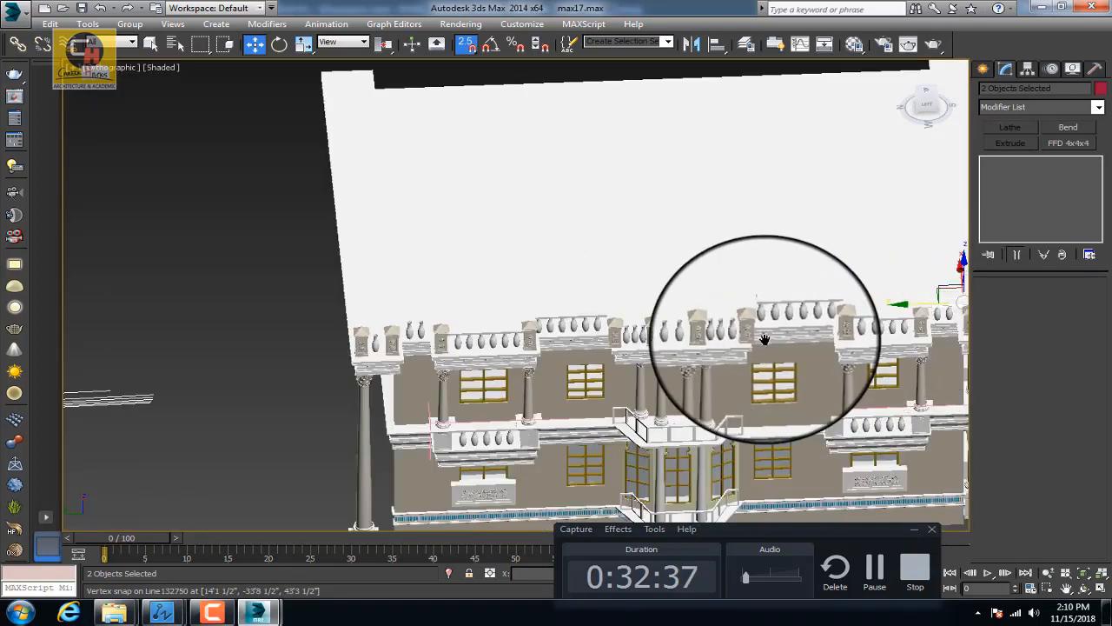
middle_click_drag(764, 339, 842, 319)
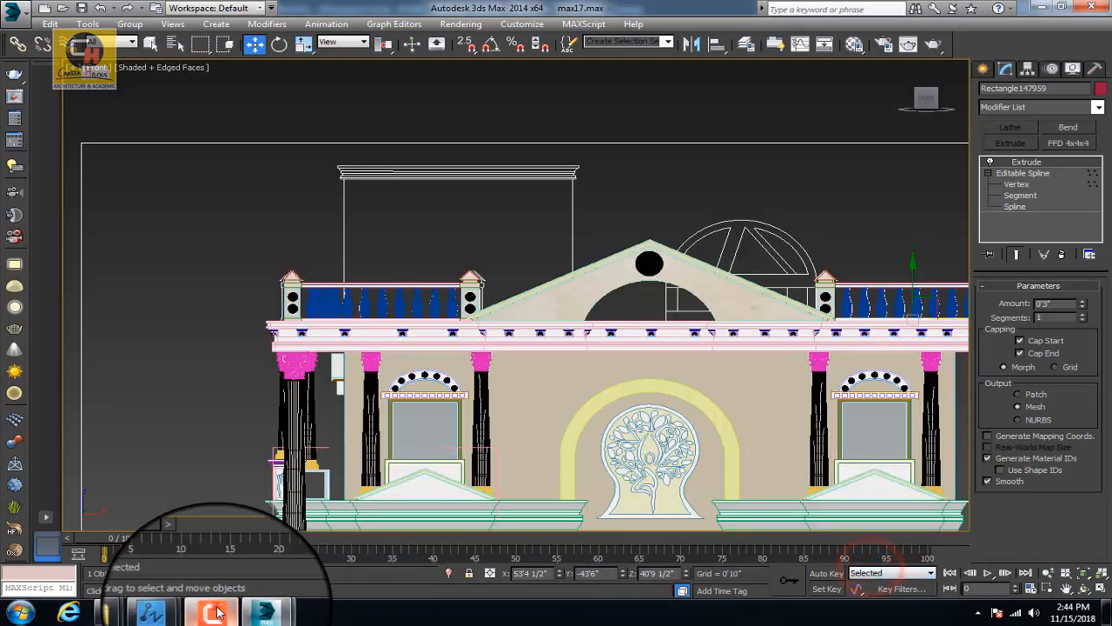
Step: Switch the viewport display from shaded with edged faces to plain shaded
left_click(217, 612)
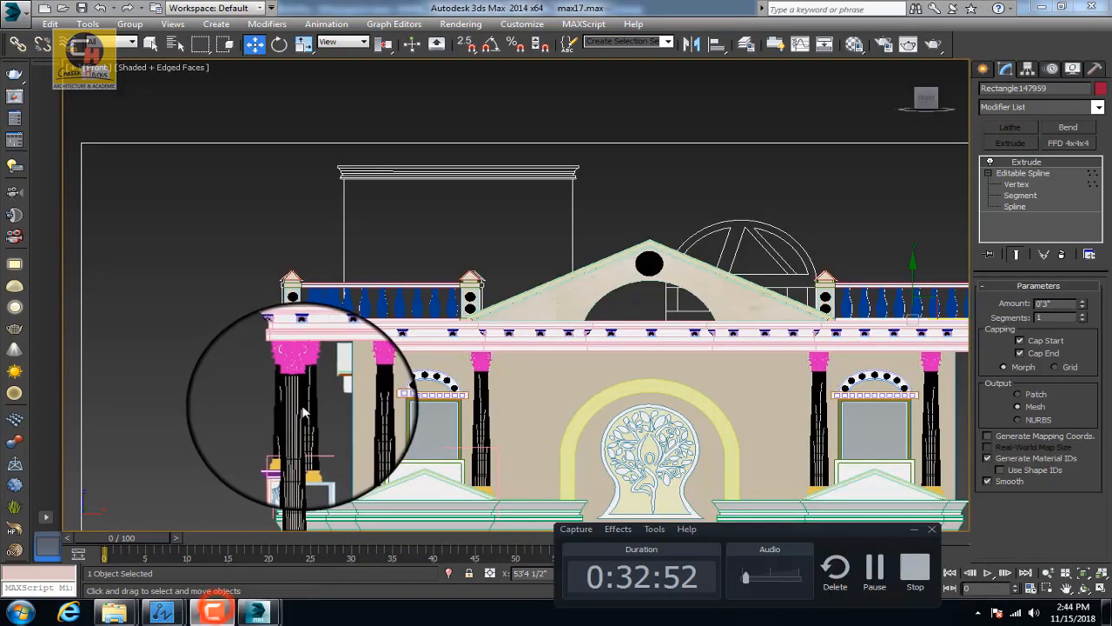
mouse_move(298, 397)
middle_mouse_down("alt")
mouse_move(367, 397)
mouse_move(474, 427)
mouse_move(435, 397)
mouse_move(397, 405)
mouse_move(409, 385)
mouse_move(372, 380)
middle_mouse_up("alt")
key("F4")
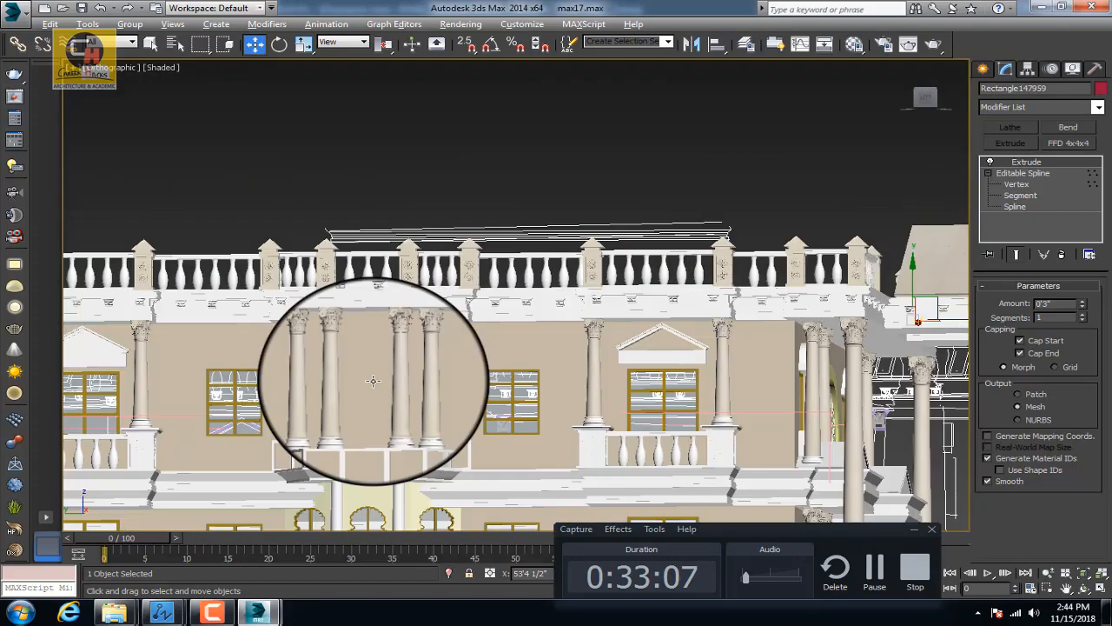
Step: Isolate the star-pattern lattice panel together with the faceted railing frame of the central balcony
scroll(372, 380, "down", 2)
scroll(110, 478, "up", 1)
scroll(110, 484, "up", 5)
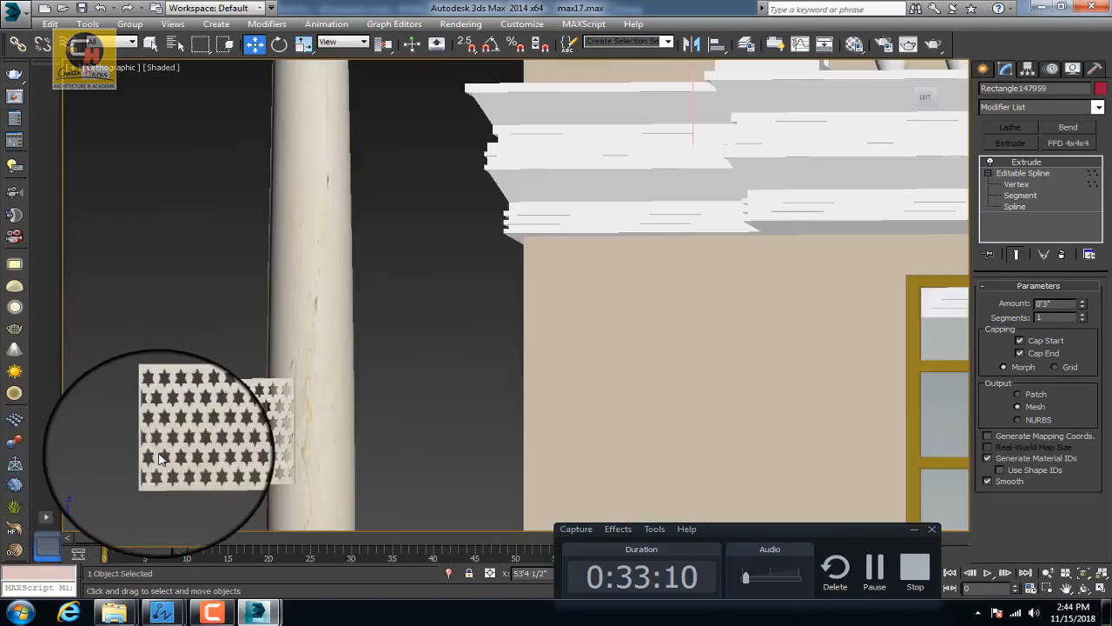
left_click(182, 443)
scroll(182, 442, "down", 3)
scroll(253, 429, "down", 1)
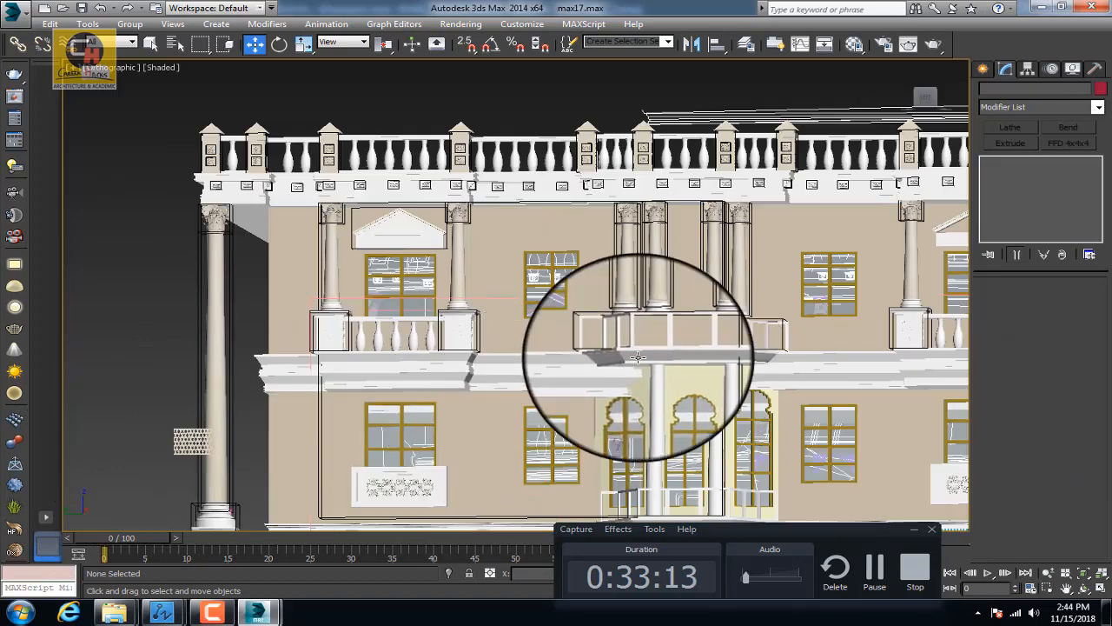
scroll(651, 337, "up", 3)
left_click(662, 334)
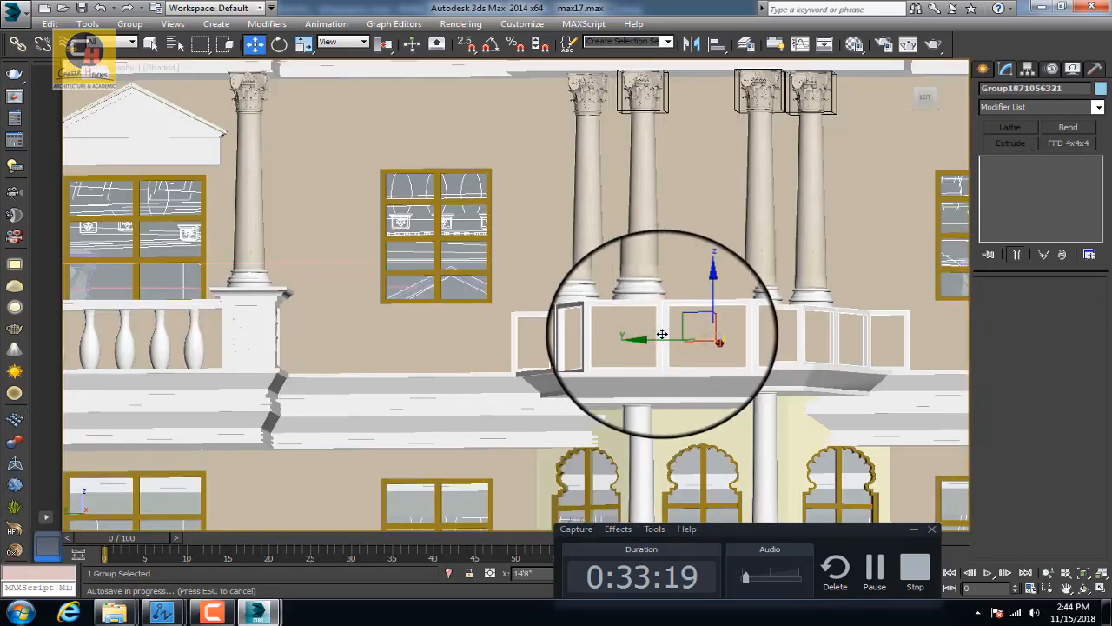
left_click(874, 569)
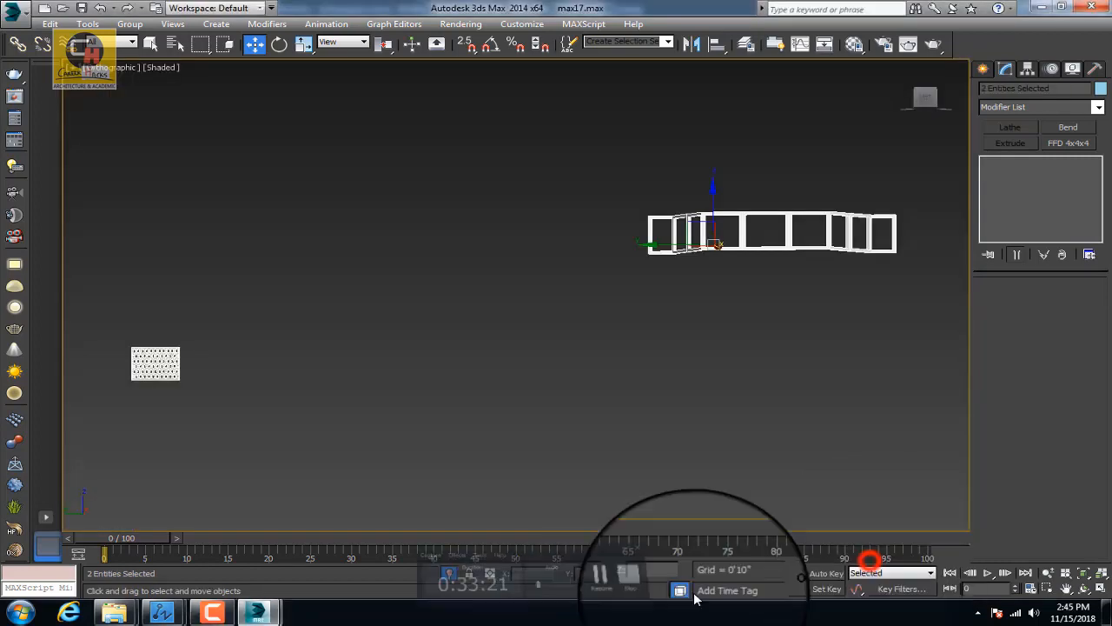
left_click(224, 613)
Step: Move the star-pattern lattice panel across and up to the front of the balcony railing frame
middle_click_drag(584, 299, 531, 338)
left_click_drag(268, 308, 87, 441)
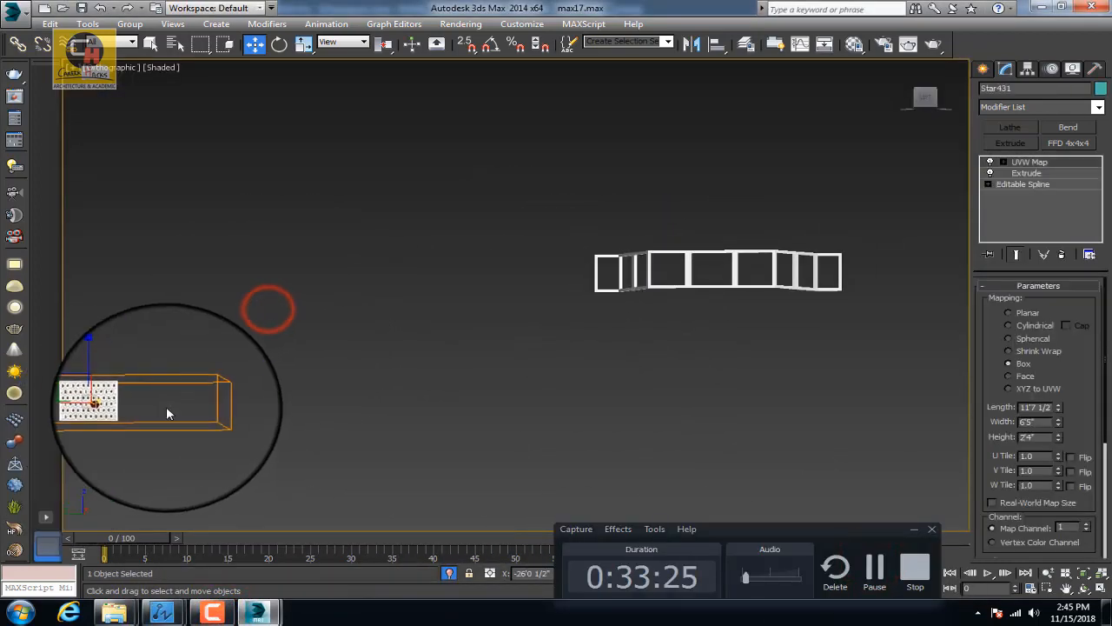
left_click_drag(82, 403, 500, 361)
key("f")
scroll(535, 318, "down", 5)
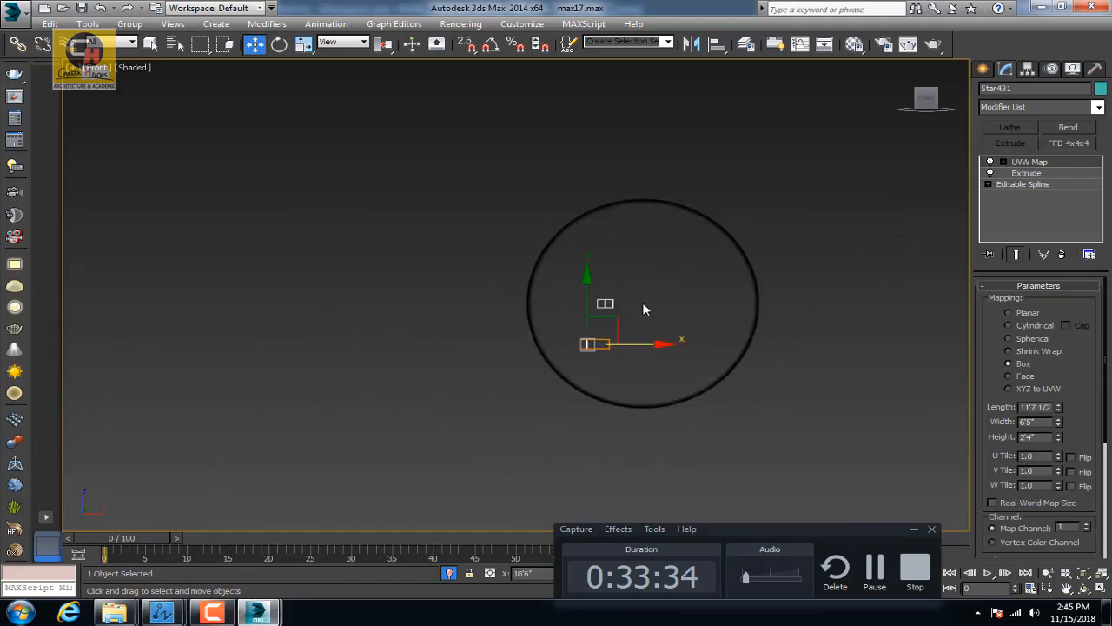
middle_click_drag(643, 309, 470, 375)
left_click_drag(466, 384, 576, 104)
Step: Align the lattice panel in the front view with the railing frame's outer member and its height
scroll(545, 113, "up", 5)
left_click_drag(383, 184, 579, 194)
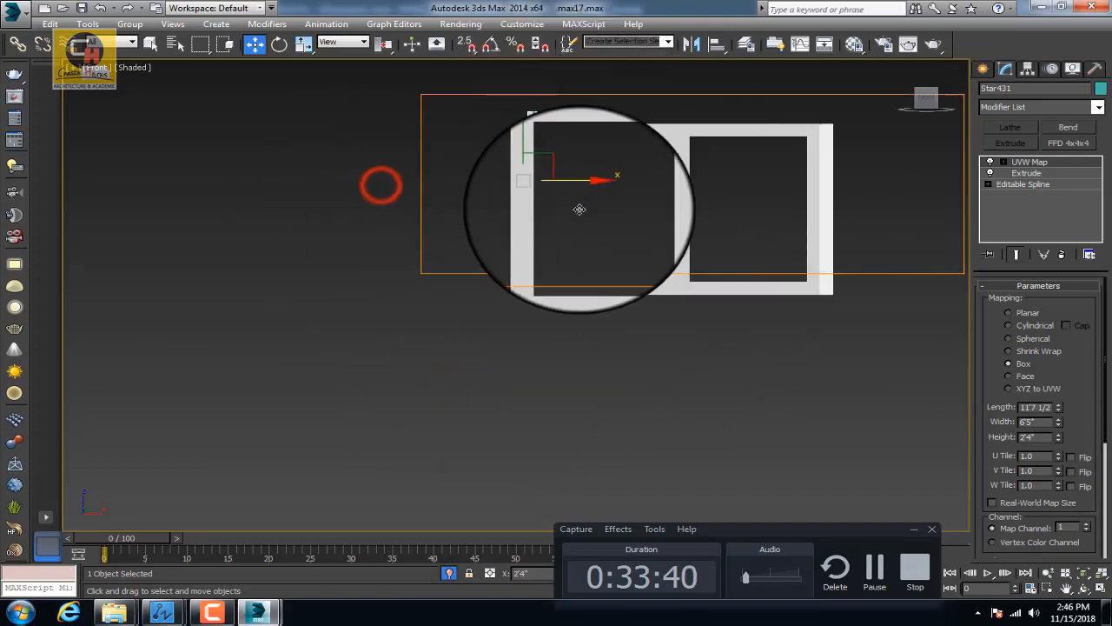
scroll(527, 165, "up", 3)
left_click_drag(526, 129, 535, 191)
scroll(534, 191, "down", 2)
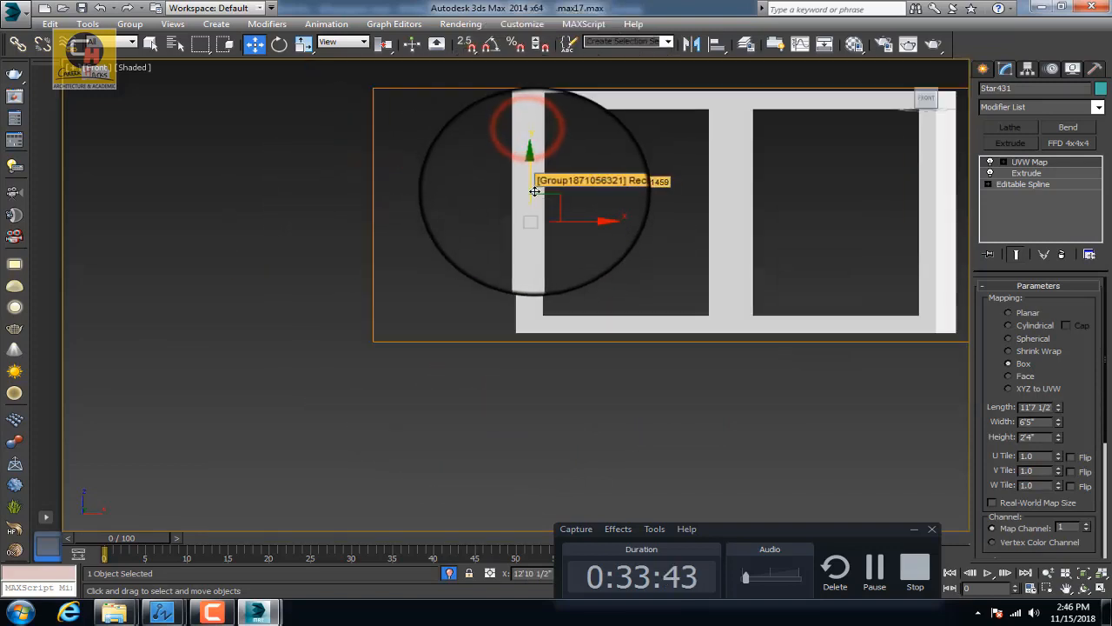
Step: Fit the lattice panel into the middle opening of the balcony's front railing, centred horizontally and vertically
scroll(534, 191, "down", 5)
key("l")
scroll(547, 204, "up", 6)
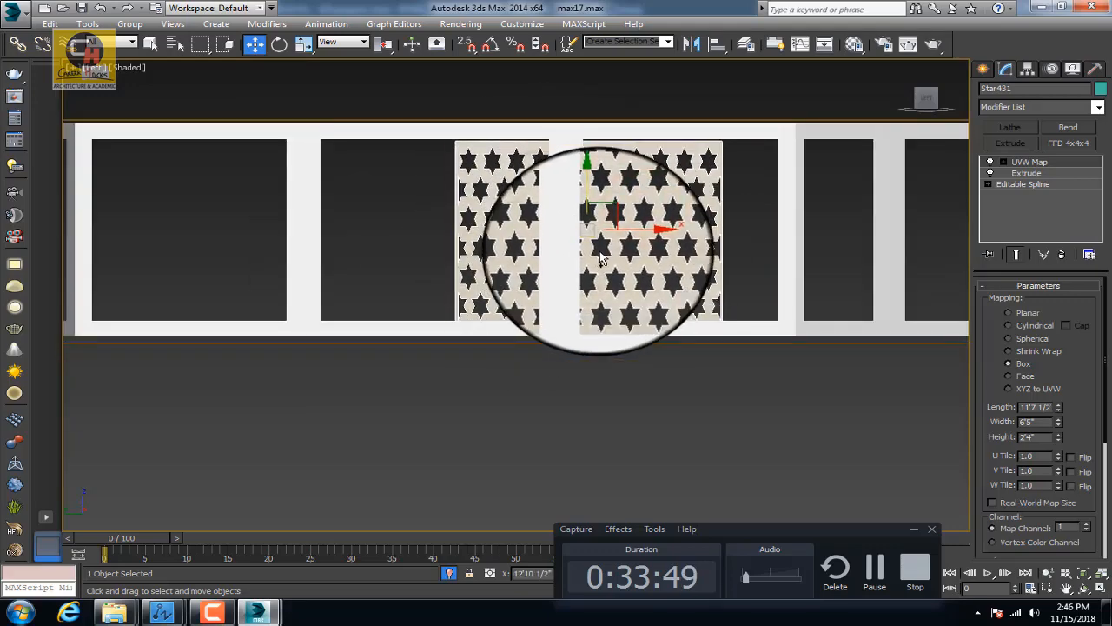
left_click_drag(622, 239, 487, 238)
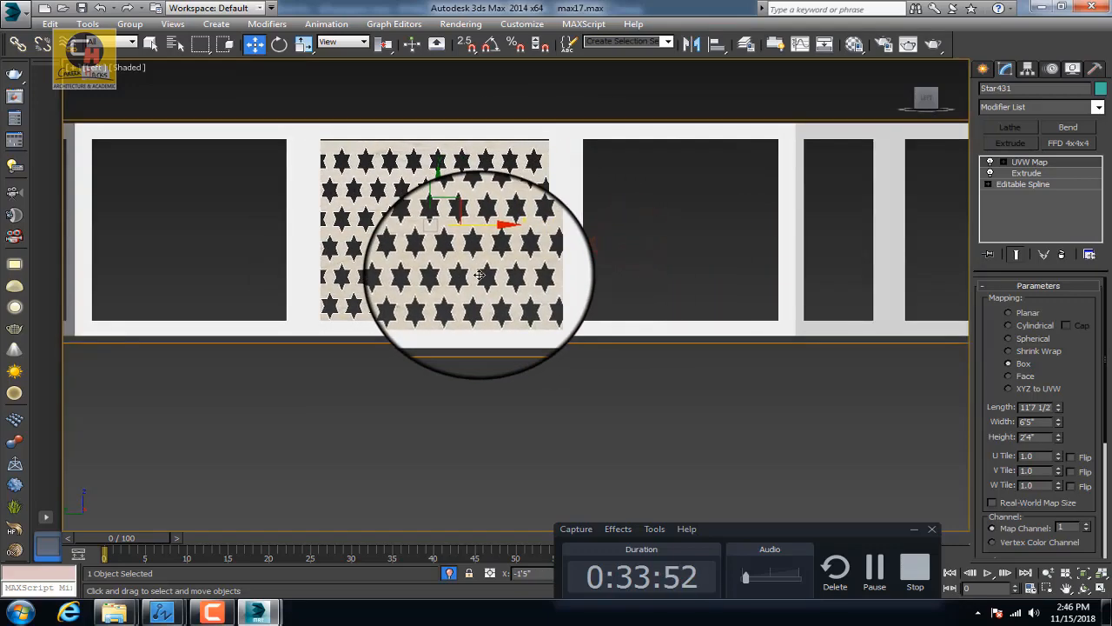
left_click(442, 194)
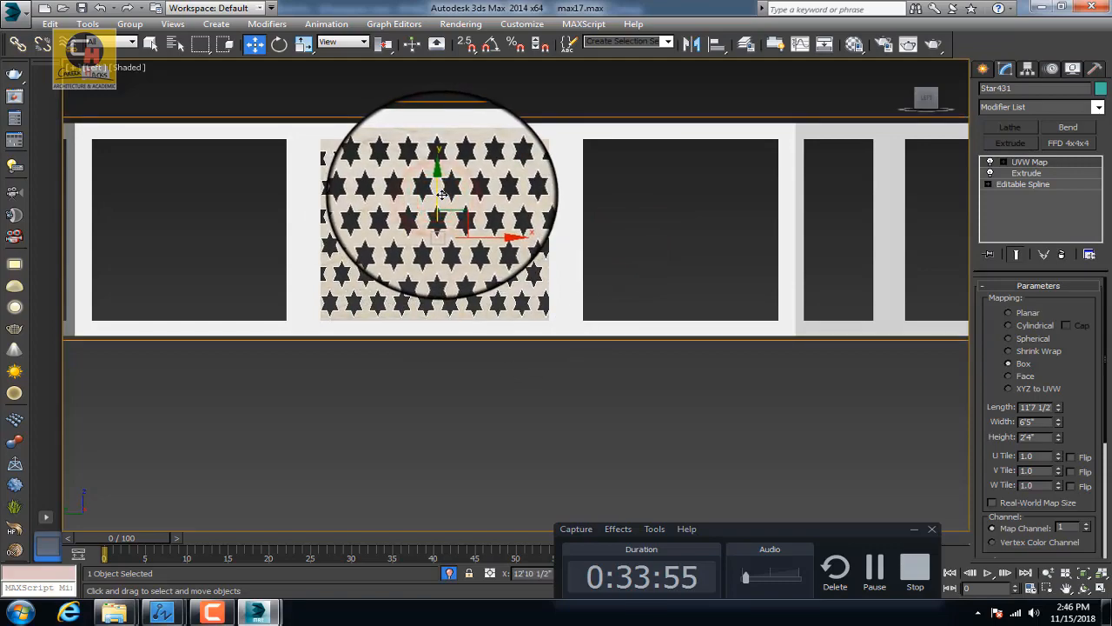
Step: Display the isolated railing frame and lattice panel as wireframe in a three-dimensional view
key("F3")
scroll(443, 197, "down", 2)
key("p")
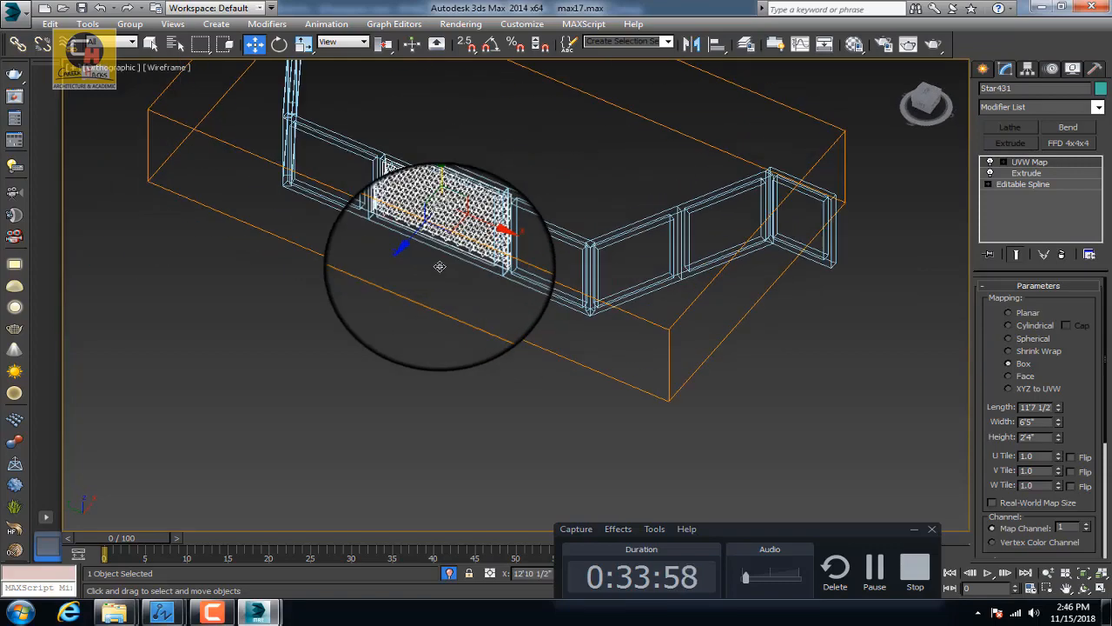
Step: In top view, copy the lattice panel as an instance into an adjacent front railing opening and shorten it along Y to fit
key("t")
scroll(445, 281, "up", 3)
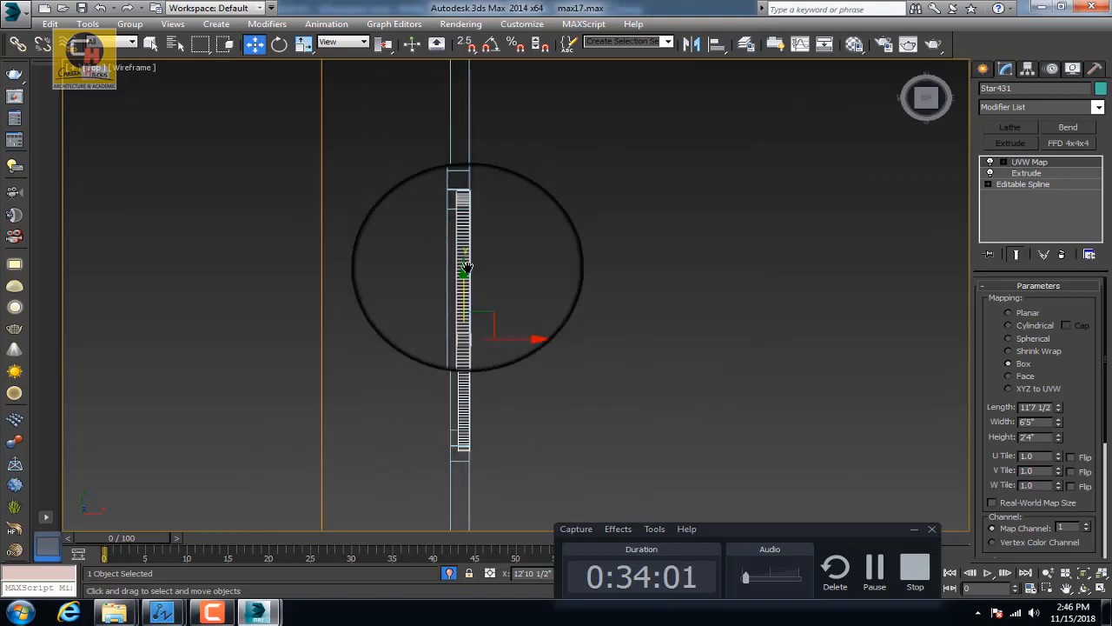
left_click_drag(449, 346, 492, 130, "shift")
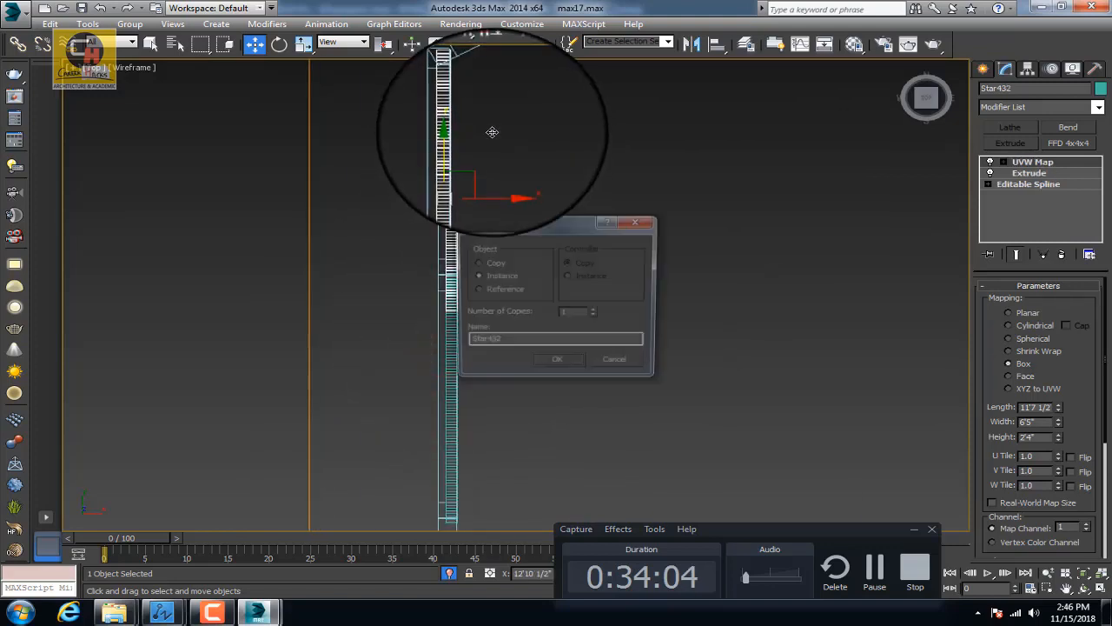
left_click(557, 369)
middle_click_drag(471, 242, 491, 309)
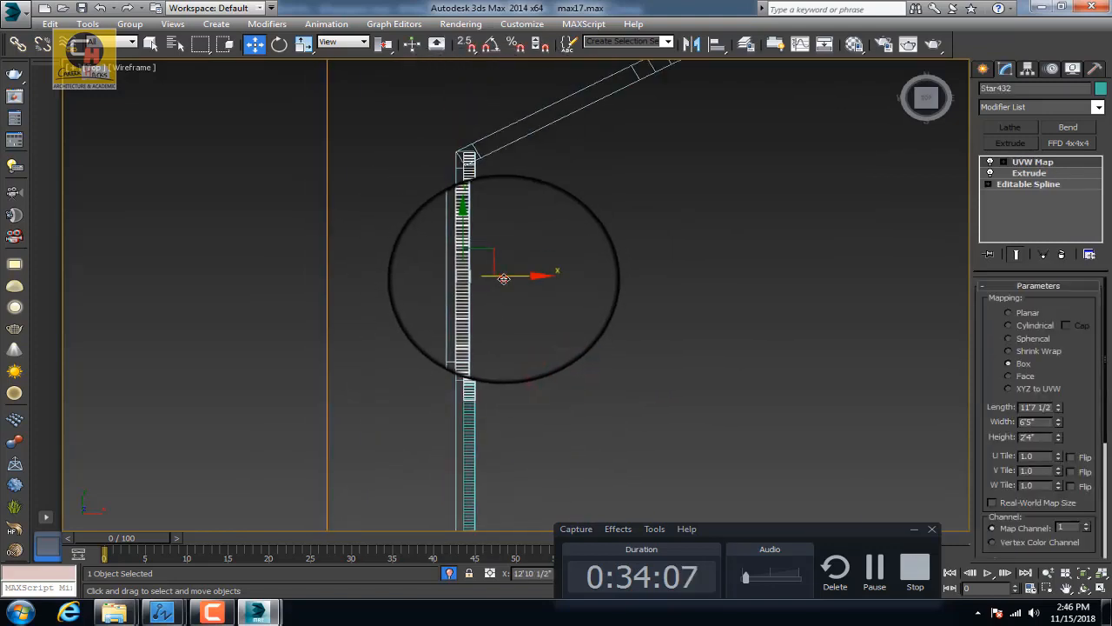
left_click(501, 278)
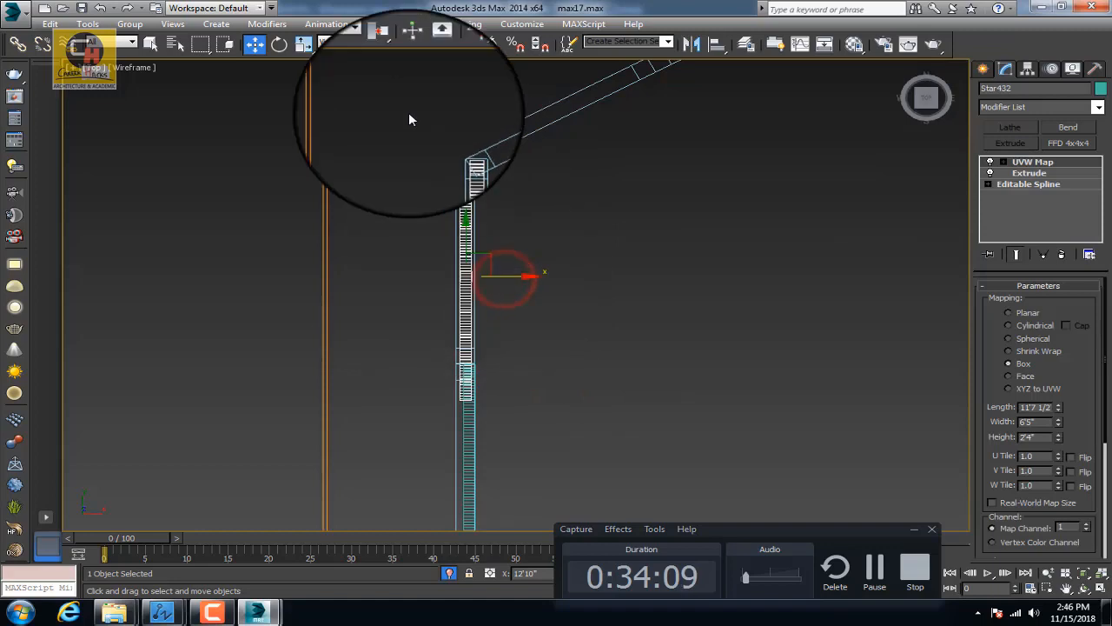
right_click(304, 45)
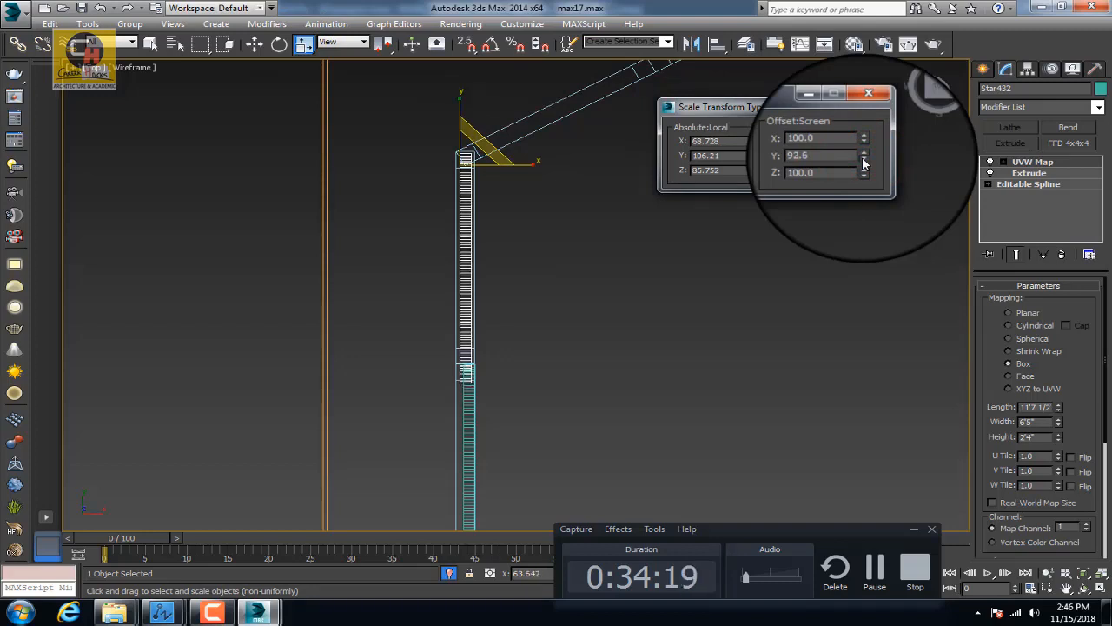
left_click(868, 93)
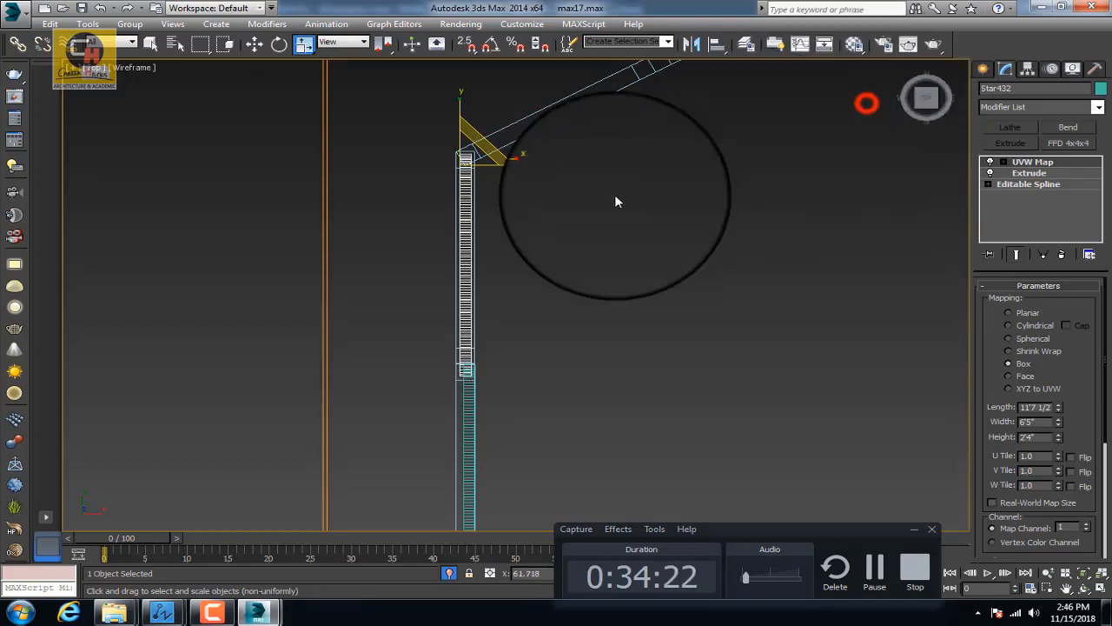
Step: Copy the shortened lattice panel as an instance into the opening at the opposite end of the balcony's front railing
scroll(555, 149, "down", 4)
left_click(254, 44)
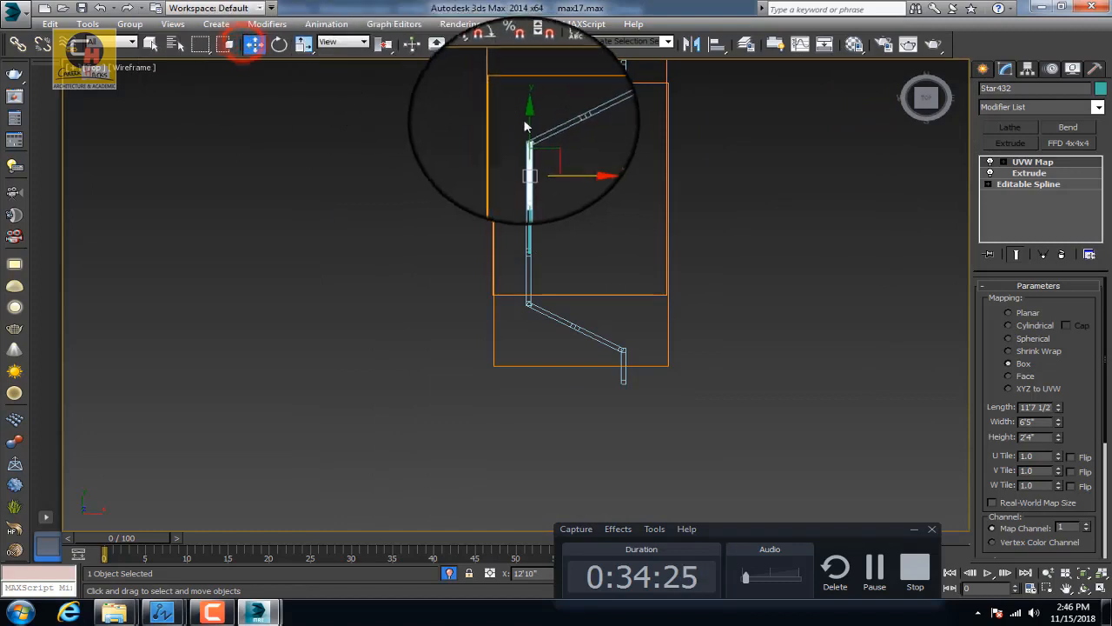
mouse_move(527, 122)
left_mouse_down("shift")
mouse_move(526, 235)
mouse_move(545, 237)
left_mouse_up("shift")
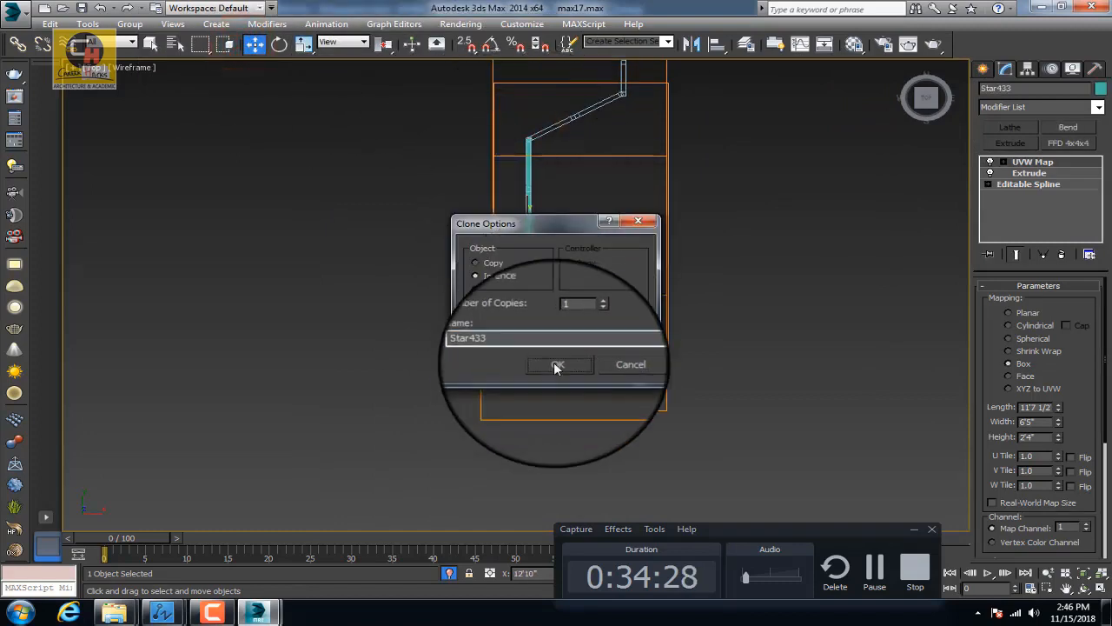
left_click(557, 366)
scroll(537, 329, "up", 4)
middle_click_drag(547, 201, 546, 237)
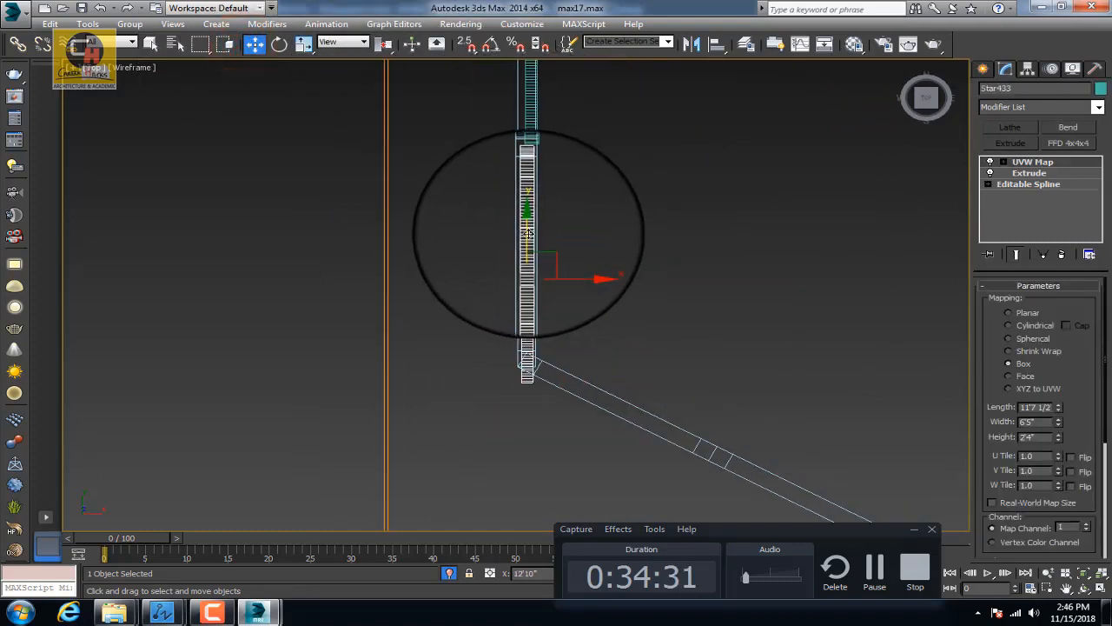
left_click_drag(528, 233, 549, 219)
Step: Copy the end lattice panel beside the front railing and move the copy over the adjoining angled railing
middle_click_drag(579, 286, 471, 191)
scroll(471, 191, "down", 2)
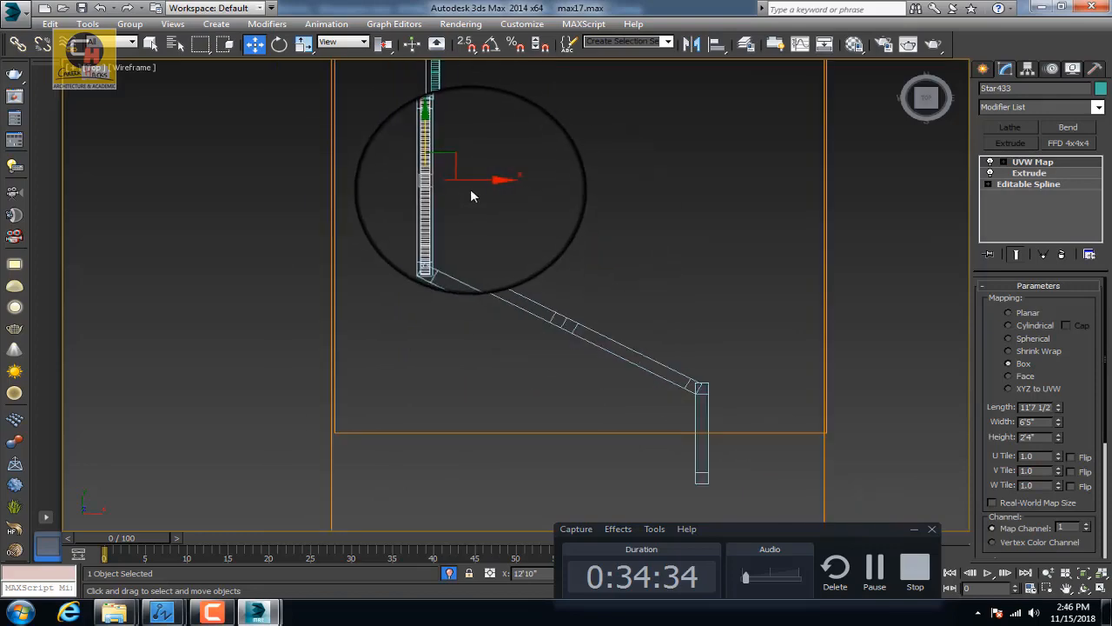
left_click_drag(462, 179, 564, 184, "shift")
left_click(577, 369)
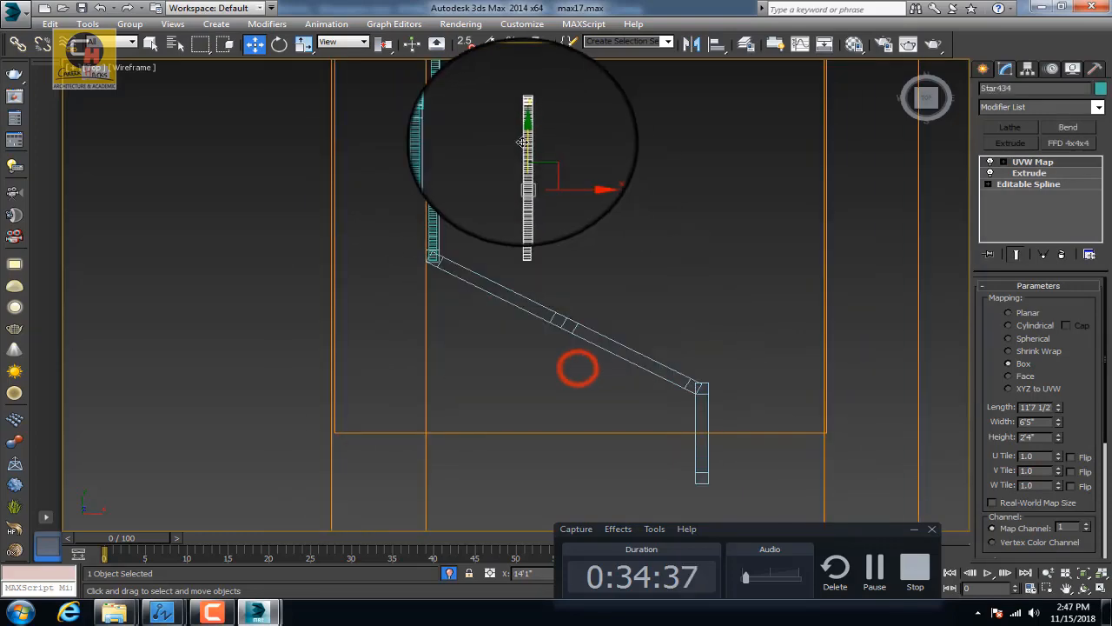
left_click_drag(522, 141, 529, 237)
Step: Try to rotate the copied lattice panel parallel to the angled railing
left_click(280, 46)
middle_click_drag(471, 243, 456, 165)
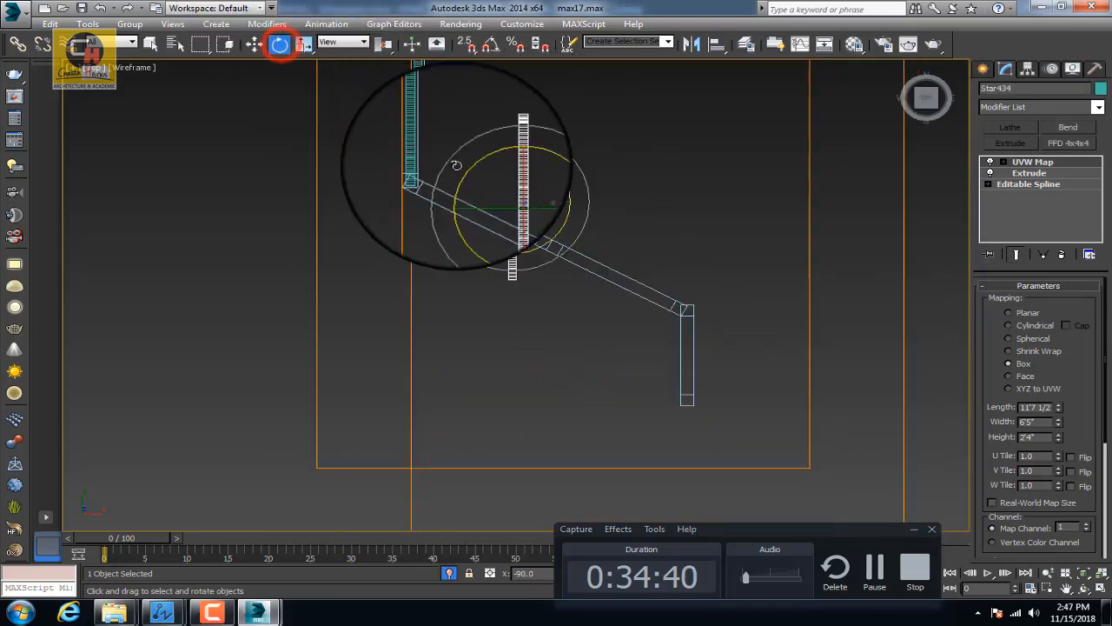
scroll(486, 147, "up", 2)
left_click_drag(578, 265, 637, 193)
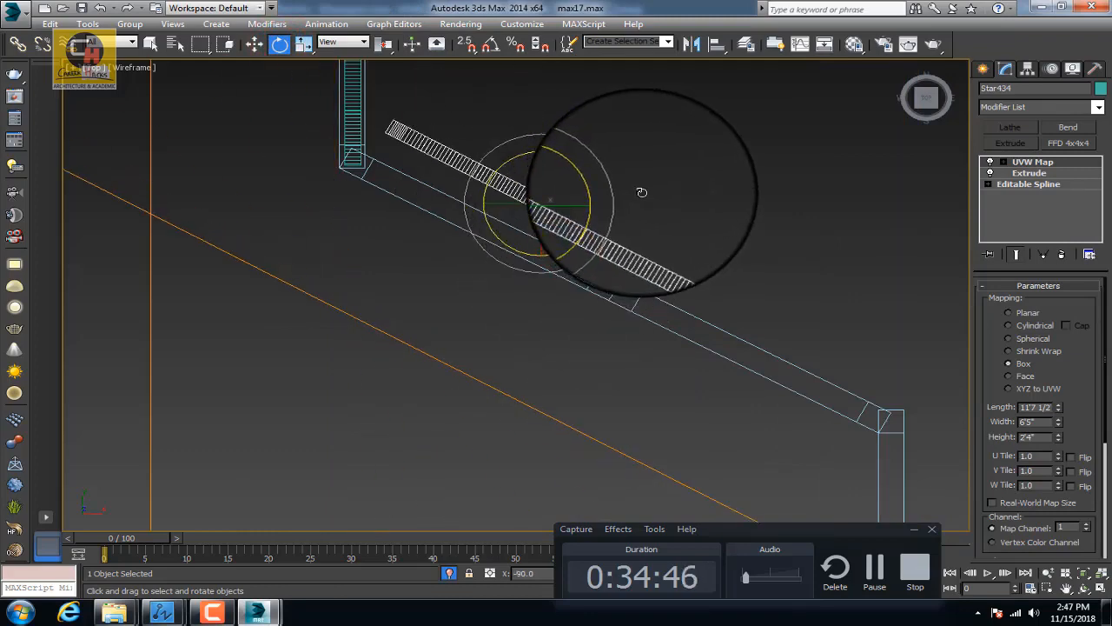
middle_click_drag(547, 182, 509, 240)
scroll(509, 241, "down", 2)
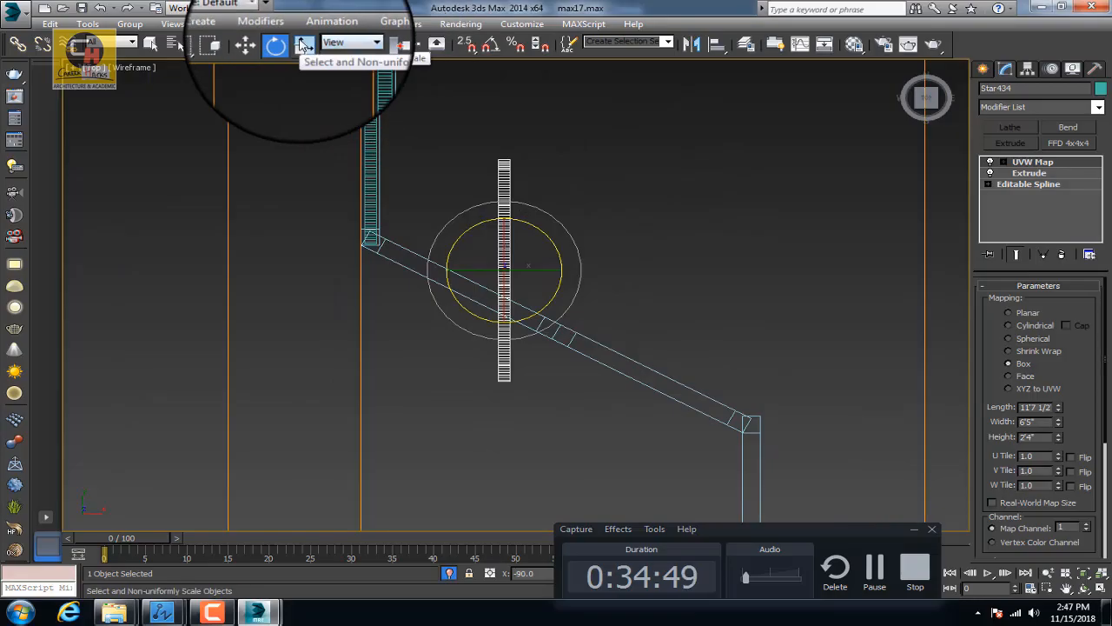
Step: Shorten the copied lattice panel along its length for the angled railing's opening, then return to the top view
left_click(302, 44)
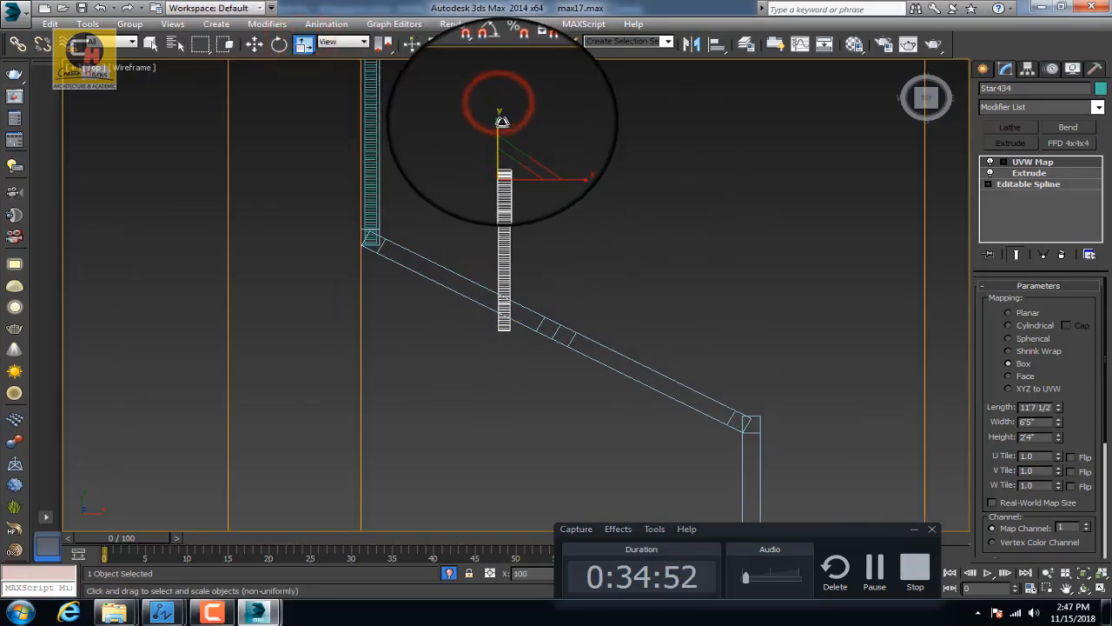
middle_click_drag(503, 121, 535, 233, "alt")
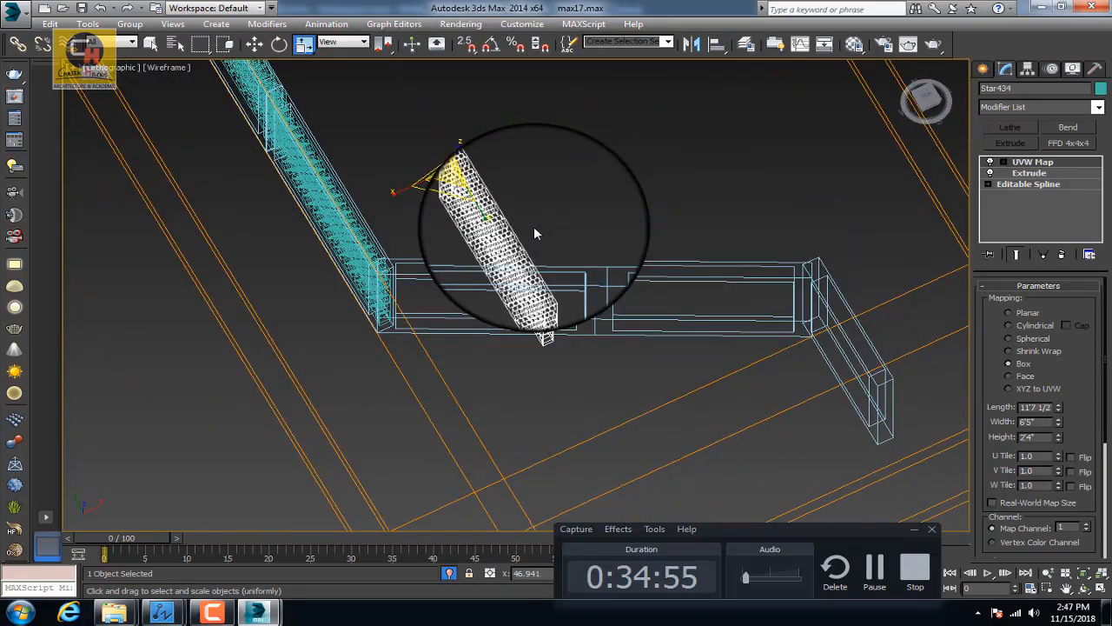
key("t")
scroll(496, 266, "up", 4)
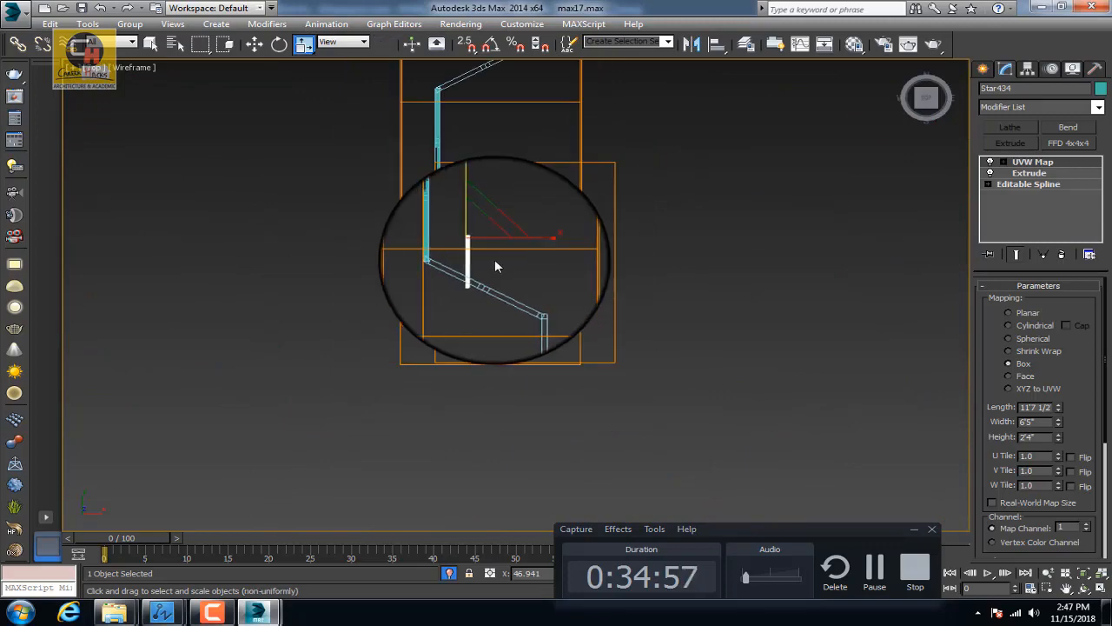
Step: Rotate the shortened lattice panel in plan so it runs along the direction of the angled railing
left_click(278, 44)
left_click_drag(490, 290, 542, 236)
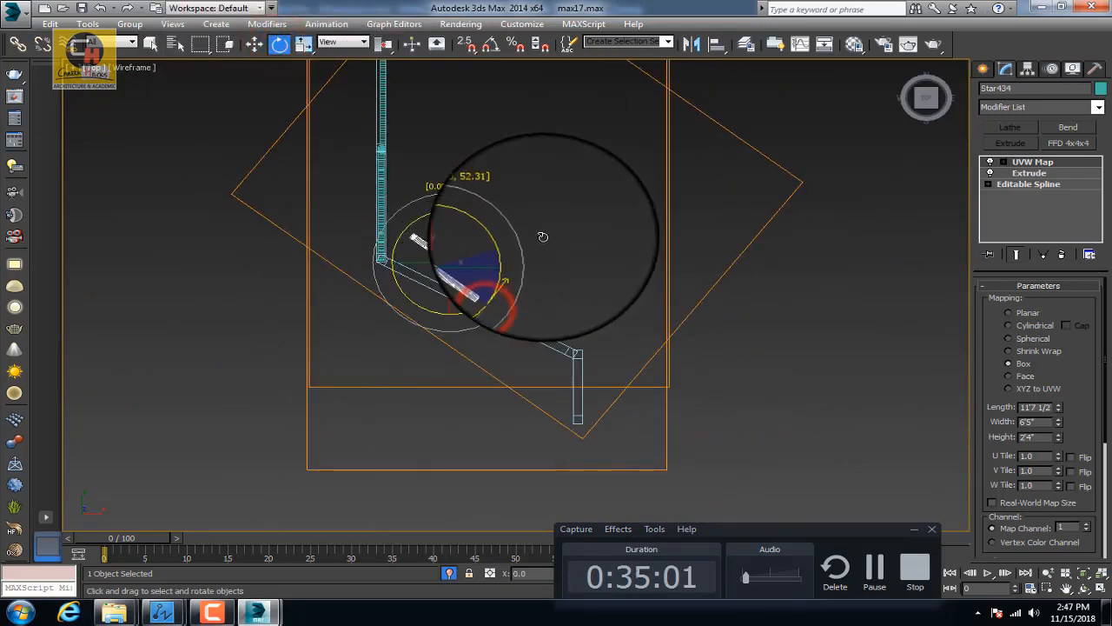
scroll(477, 269, "up", 4)
Step: Move the rotated lattice panel into the angled railing's first opening and fine-tune its angle to match the frame
left_click(255, 44)
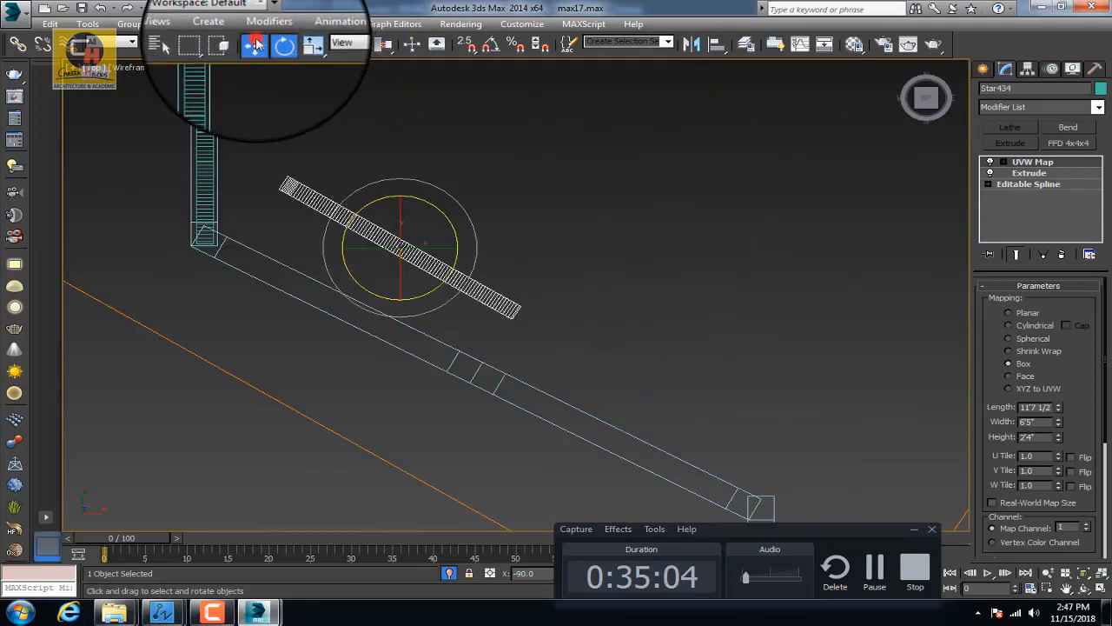
middle_click_drag(456, 268, 586, 211)
mouse_move(570, 191)
left_mouse_down()
mouse_move(554, 208)
mouse_move(528, 205)
left_mouse_up()
left_click_drag(494, 159, 468, 203)
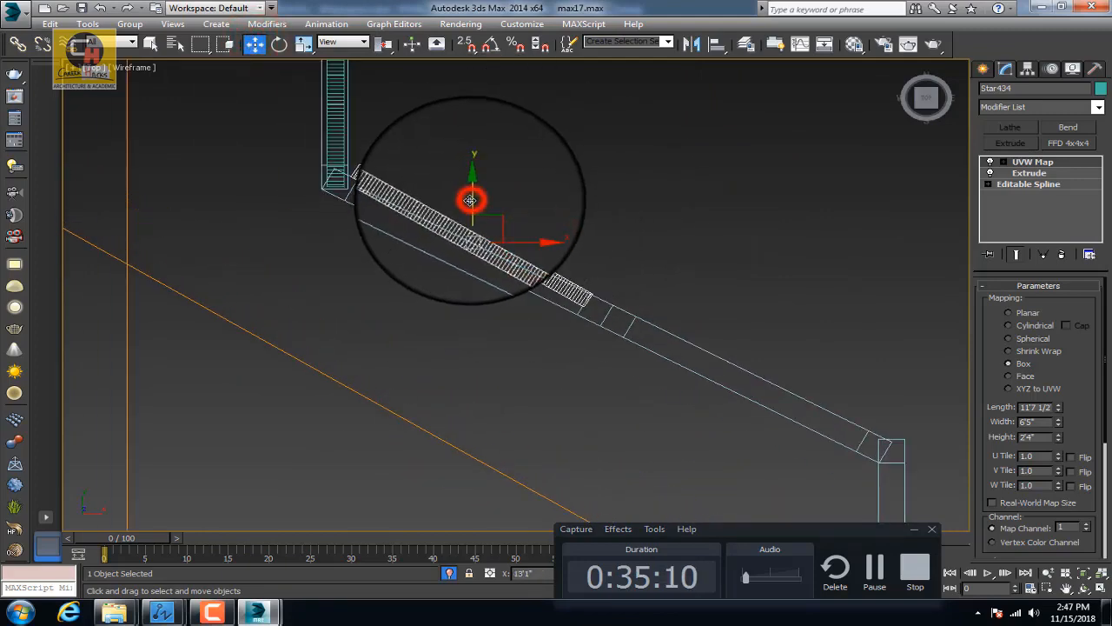
left_click(278, 45)
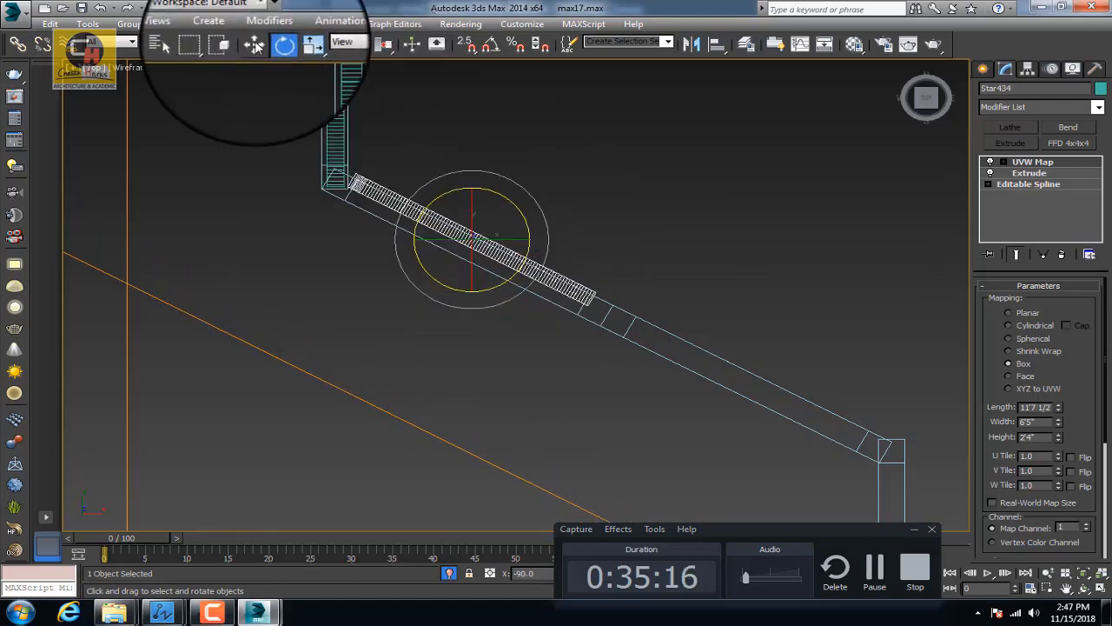
left_click(253, 44)
left_click_drag(473, 200, 464, 211)
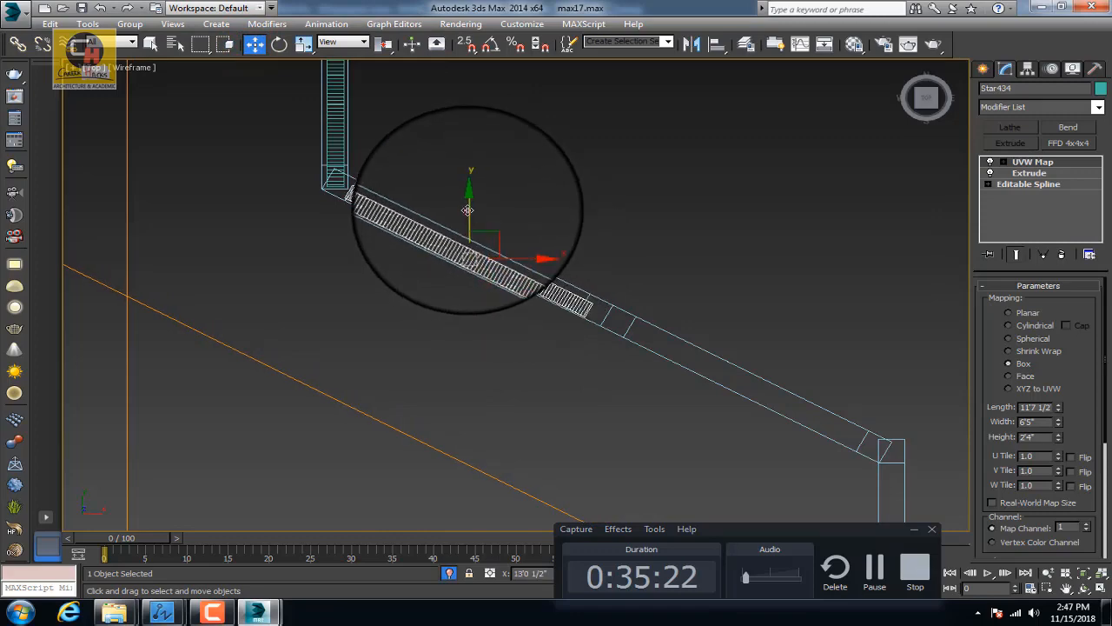
Step: Copy the angled lattice panel into the second opening of the same angled railing and align it within the frame
scroll(478, 213, "down", 4)
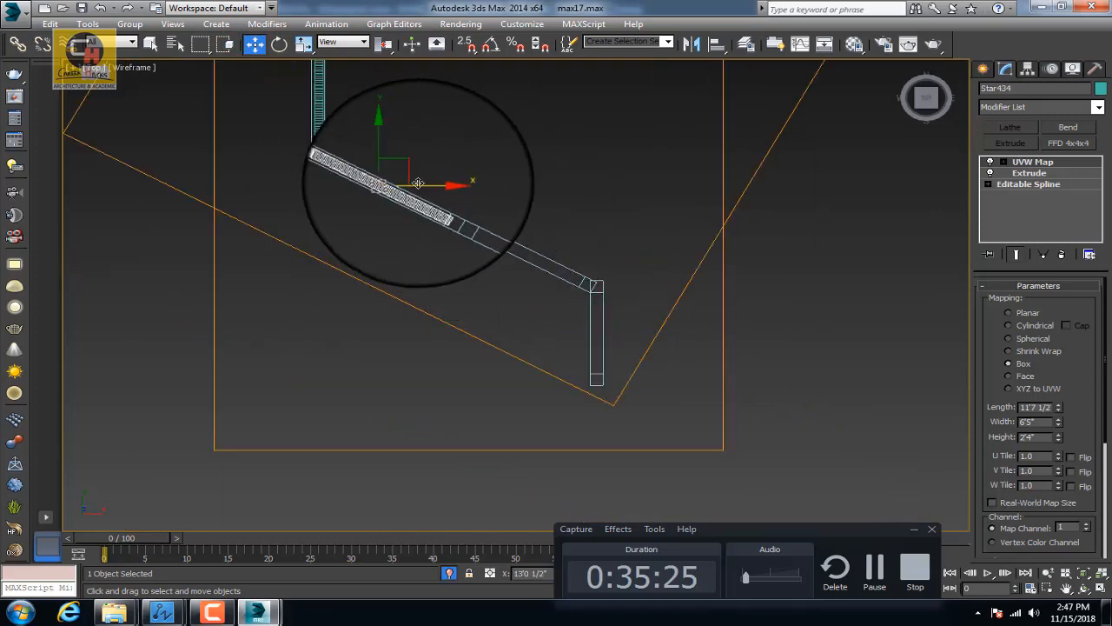
left_click_drag(418, 183, 550, 240, "shift")
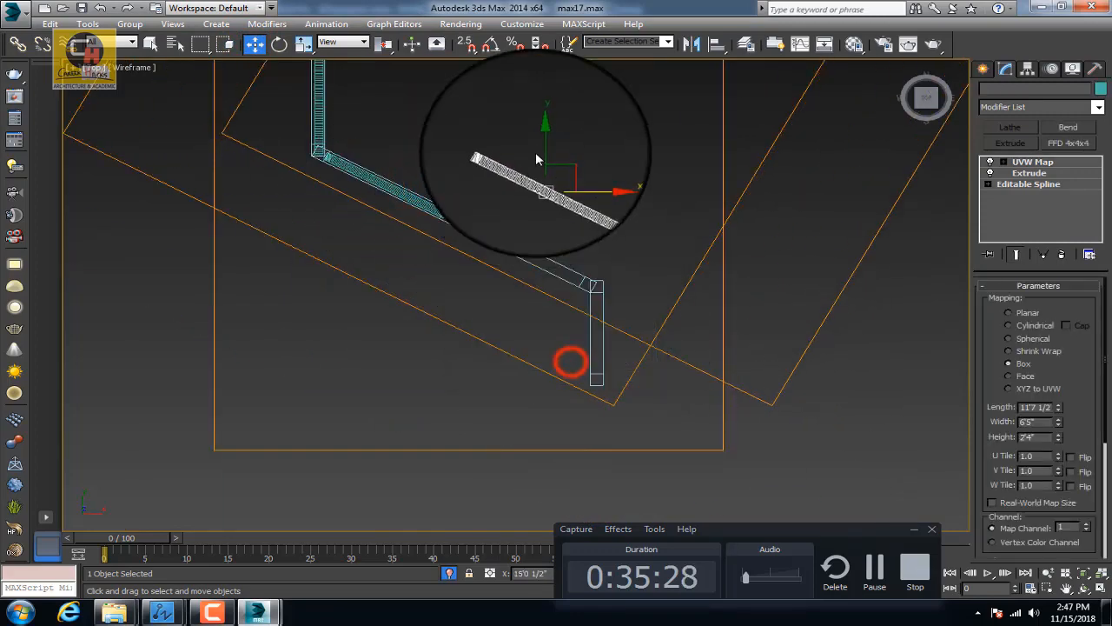
scroll(522, 267, "up", 4)
left_click_drag(623, 204, 581, 223)
left_click_drag(546, 159, 543, 184)
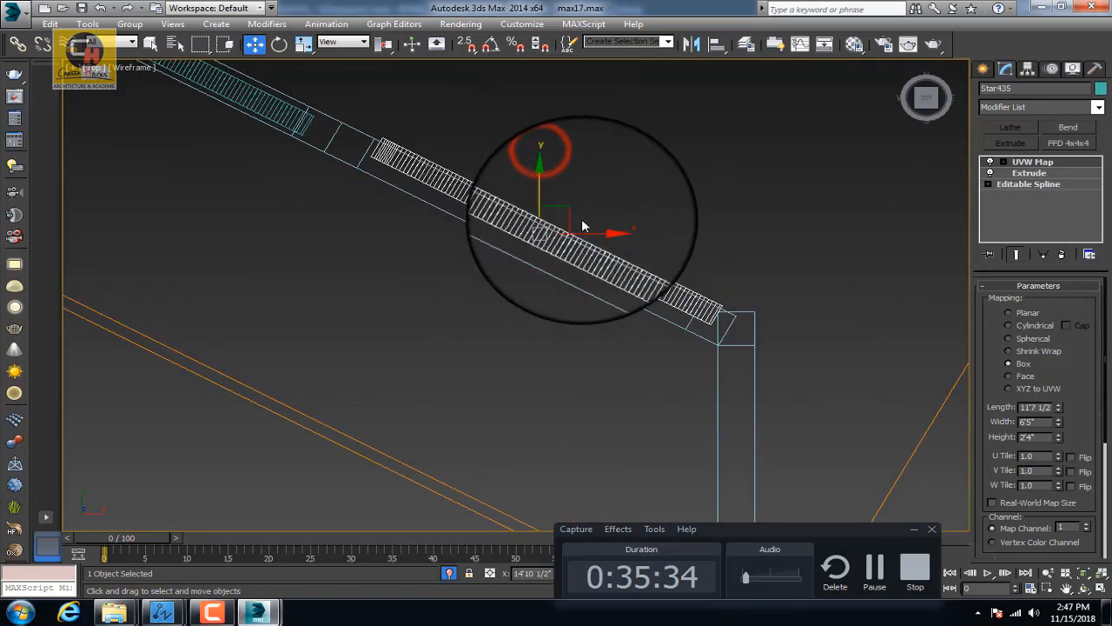
left_click_drag(582, 227, 569, 233)
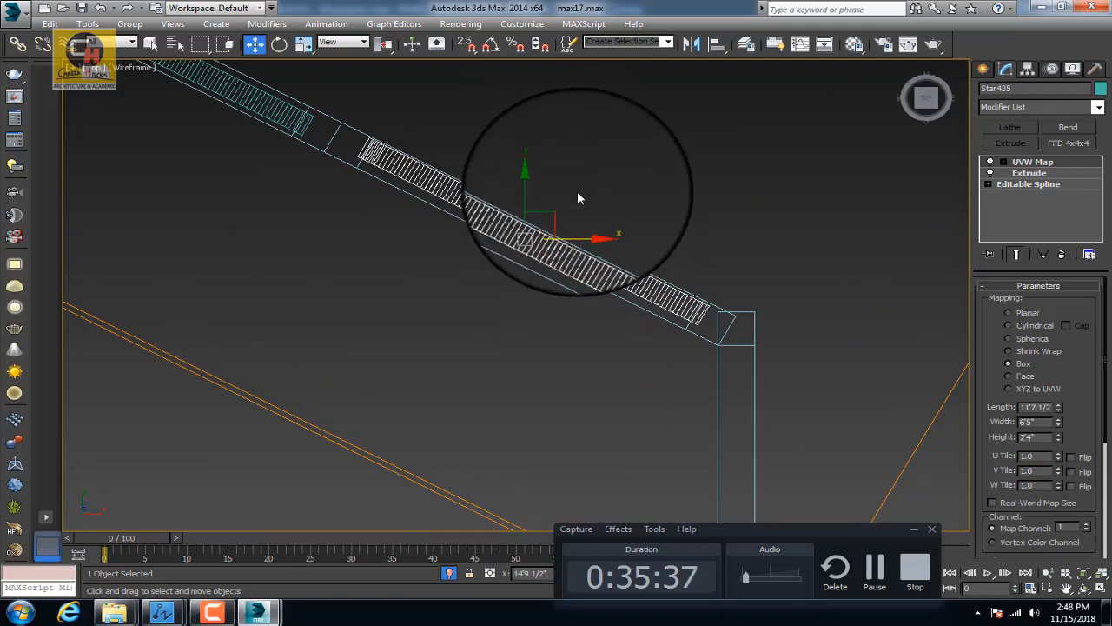
Step: Copy both angled lattice panels together towards the angled railing on the balcony's opposite side
scroll(577, 179, "down", 3)
middle_click_drag(601, 205, 588, 246)
scroll(586, 249, "down", 3)
middle_click_drag(554, 139, 561, 255)
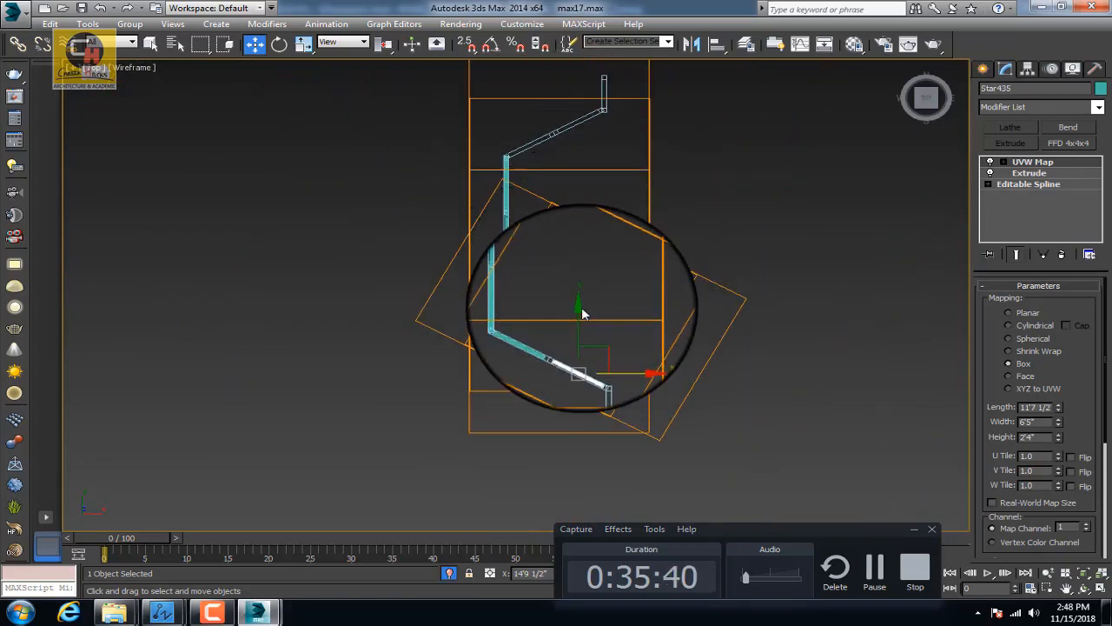
scroll(531, 346, "up", 3)
scroll(532, 298, "down", 3)
left_click_drag(544, 315, 544, 89, "shift")
left_click(558, 364)
scroll(557, 217, "up", 2)
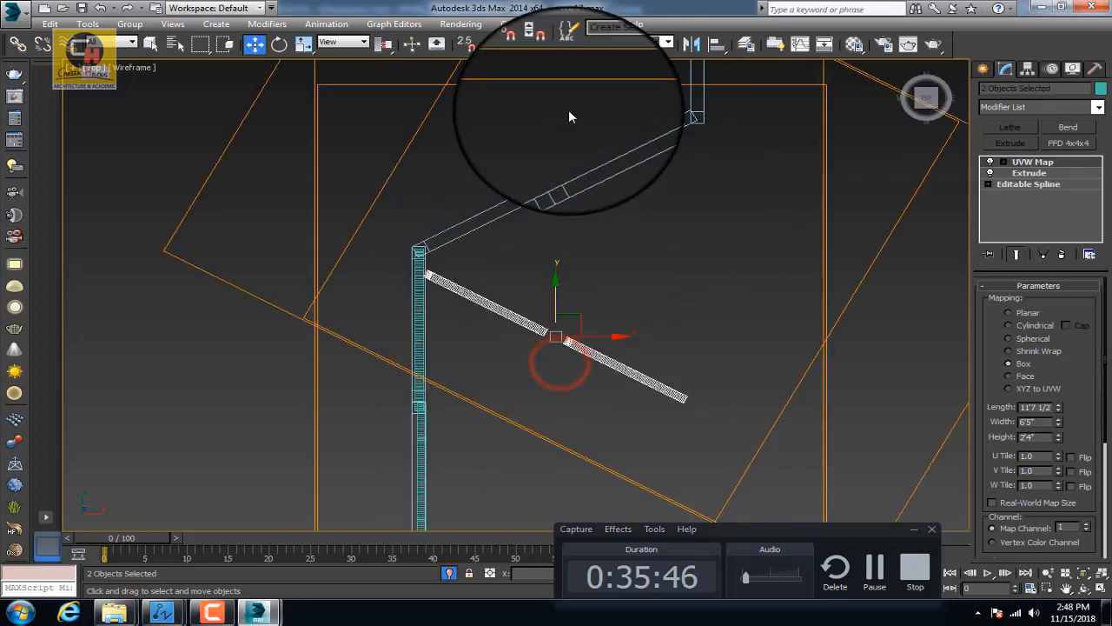
Step: Mirror the two copied lattice panels about the Y axis without cloning and fit them into the opposite angled railing's openings
left_click(693, 44)
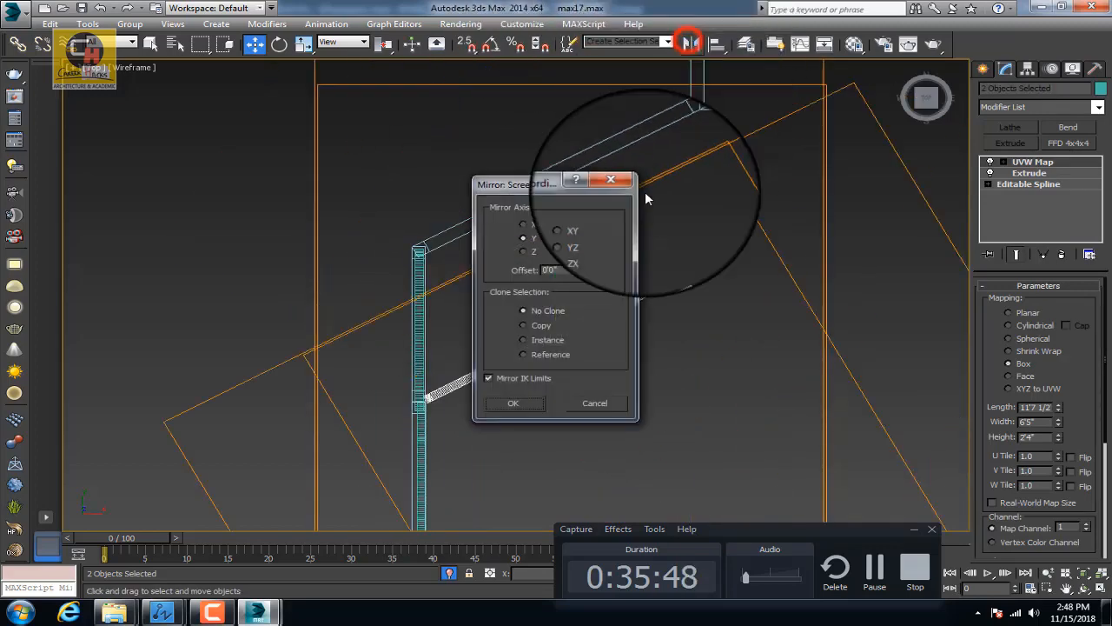
left_click(512, 402)
scroll(552, 354, "up", 2)
mouse_move(552, 355)
left_mouse_down()
mouse_move(608, 124)
mouse_move(613, 139)
left_mouse_up()
scroll(573, 194, "up", 2)
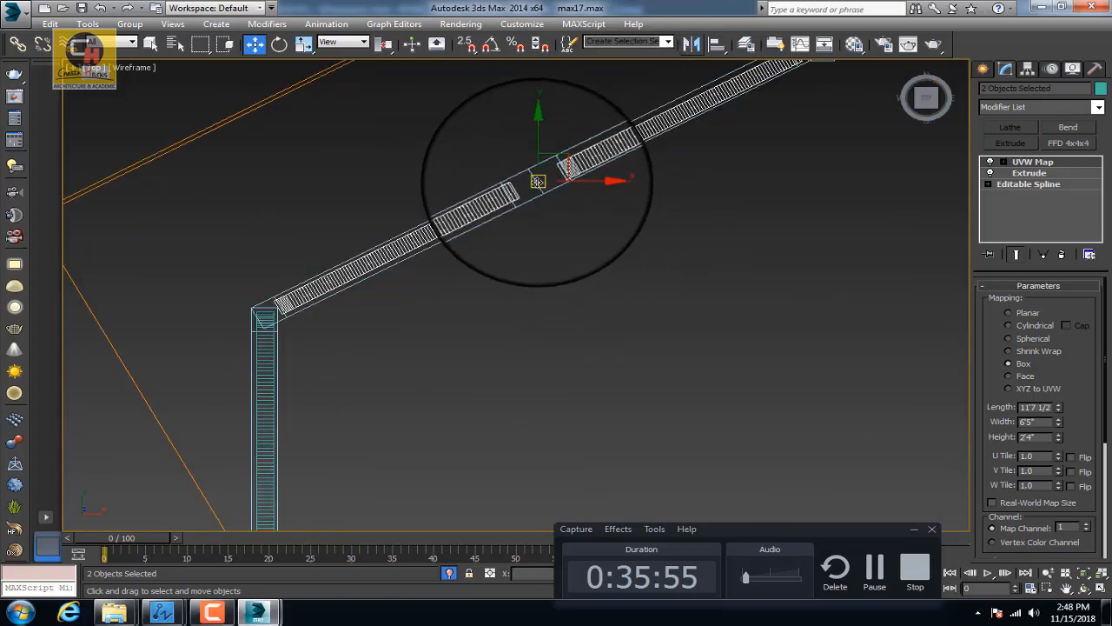
scroll(539, 169, "up", 2)
scroll(540, 168, "down", 3)
Step: Copy the outer lattice panel of the first angled railing and move the copy onto the adjoining short end railing
scroll(541, 382, "down", 1)
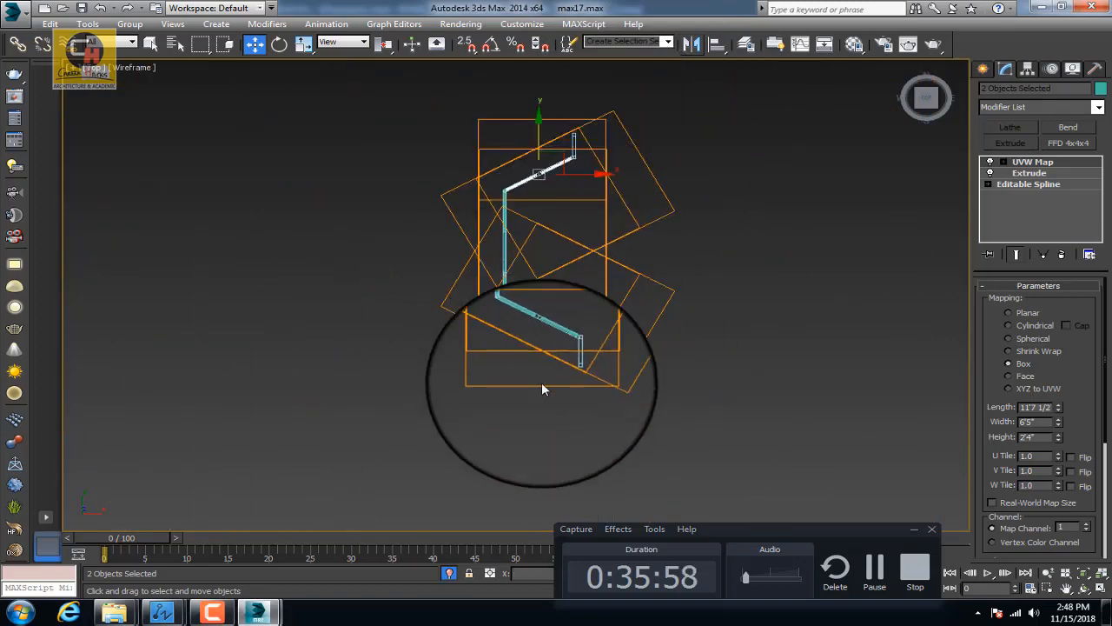
scroll(593, 281, "up", 4)
scroll(594, 217, "up", 1)
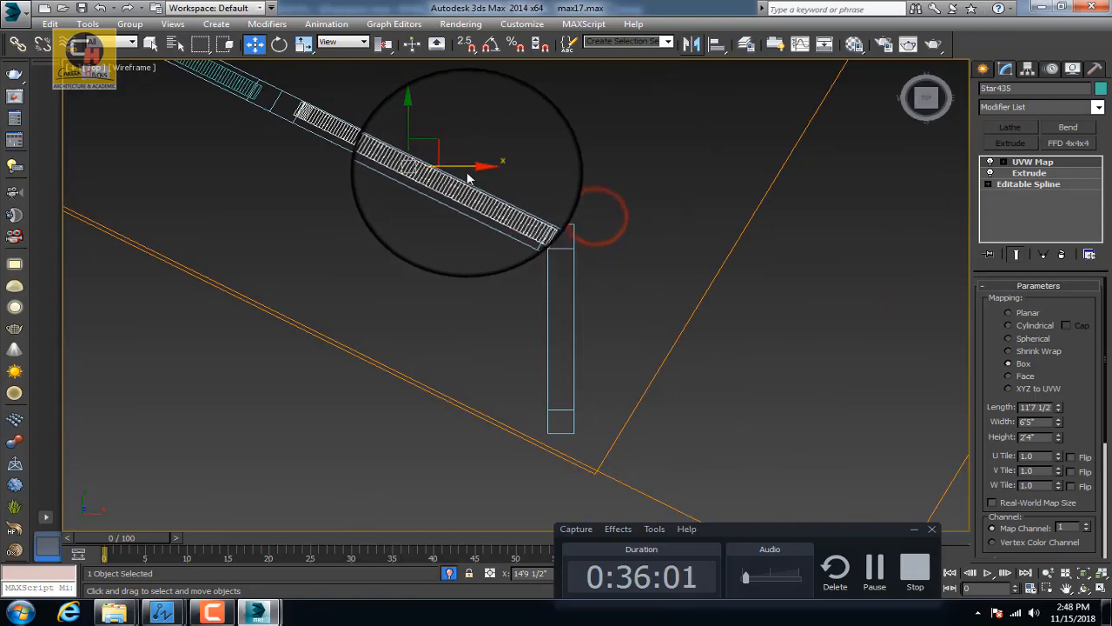
left_click_drag(622, 193, 622, 193, "shift")
left_click(554, 359)
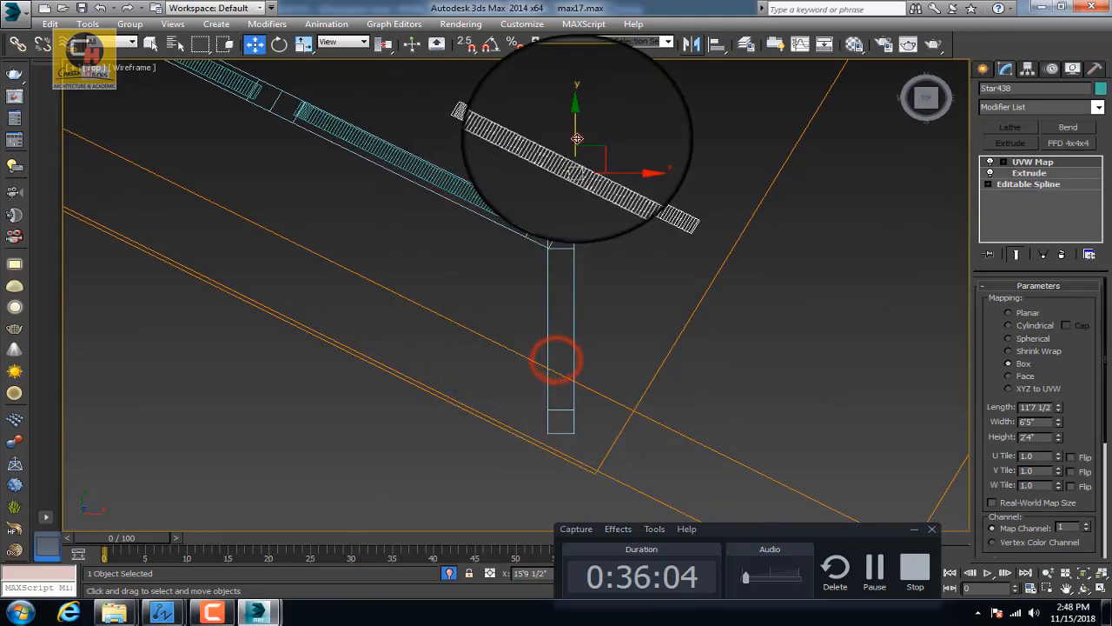
left_click_drag(577, 139, 563, 314)
Step: Rotate the copied lattice panel in plan until it is parallel to the short end railing
middle_click_drag(563, 315, 568, 228)
scroll(573, 269, "up", 2)
left_click(278, 44)
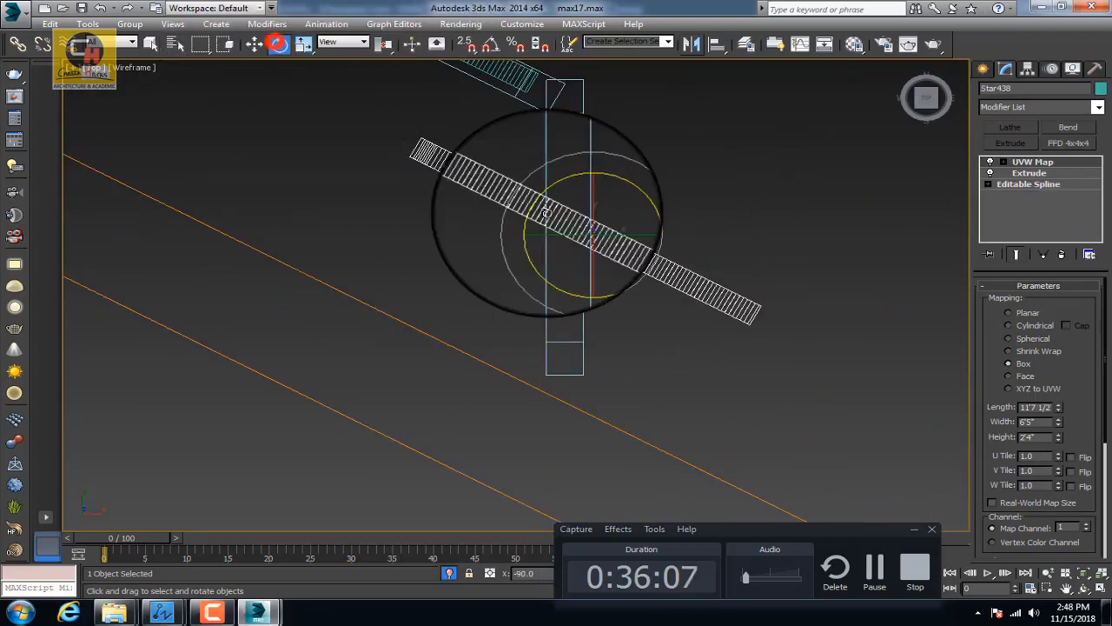
mouse_move(610, 277)
left_mouse_down()
mouse_move(552, 400)
mouse_move(539, 402)
mouse_move(546, 347)
left_mouse_up()
Step: Scale the rotated lattice panel down in thickness and length and move it into the short end railing's opening
left_click(298, 46)
scroll(488, 195, "down", 2)
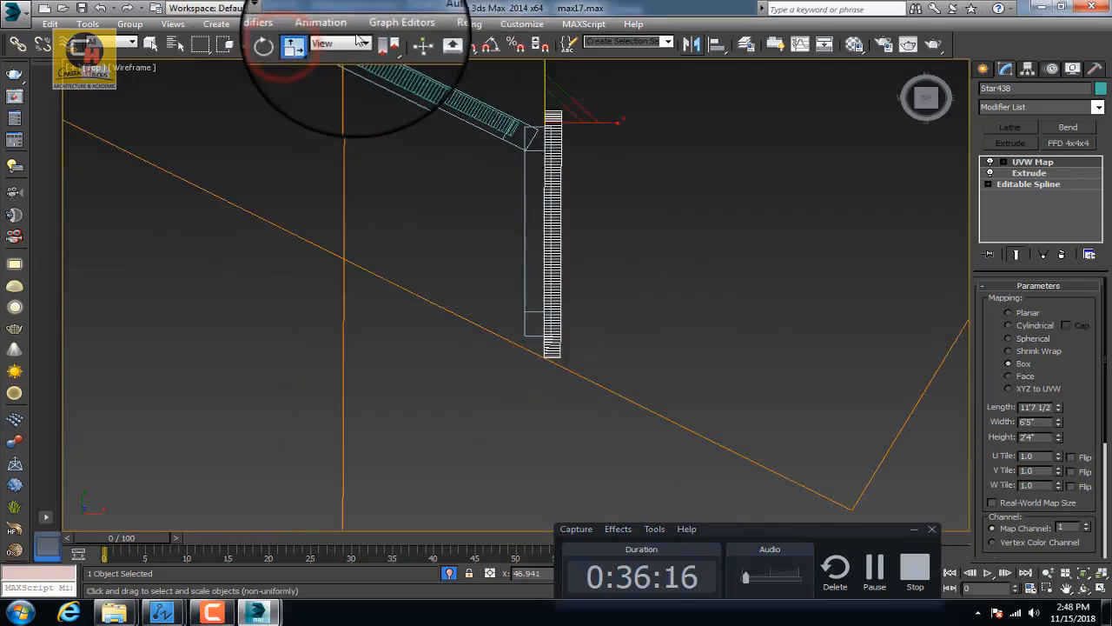
left_click(254, 44)
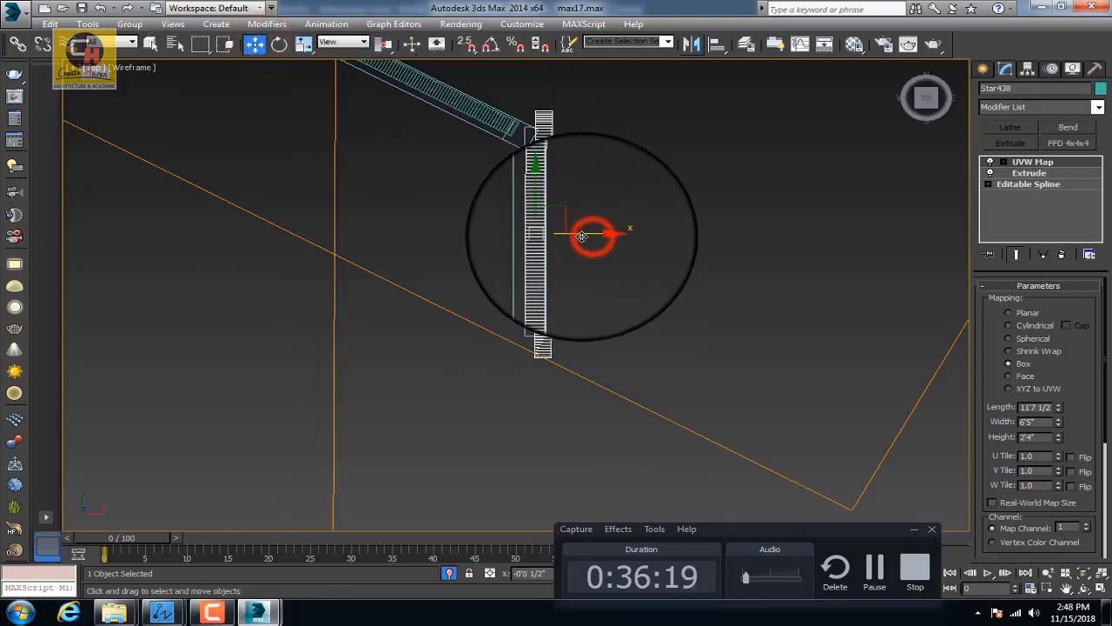
right_click(304, 43)
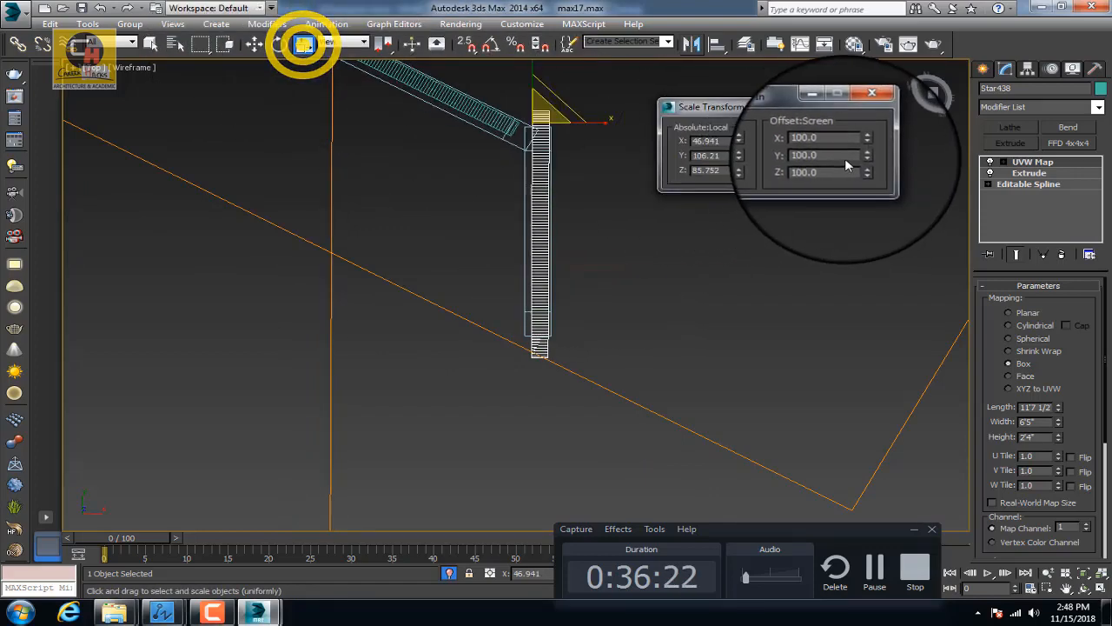
scroll(522, 138, "down", 2)
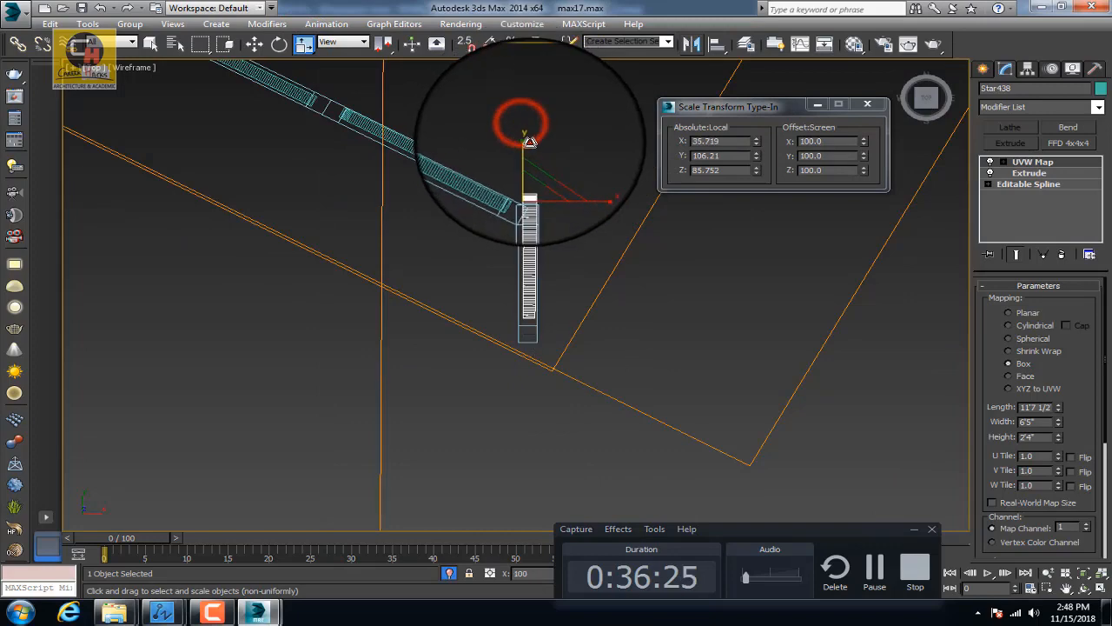
left_click(254, 44)
scroll(513, 193, "up", 2)
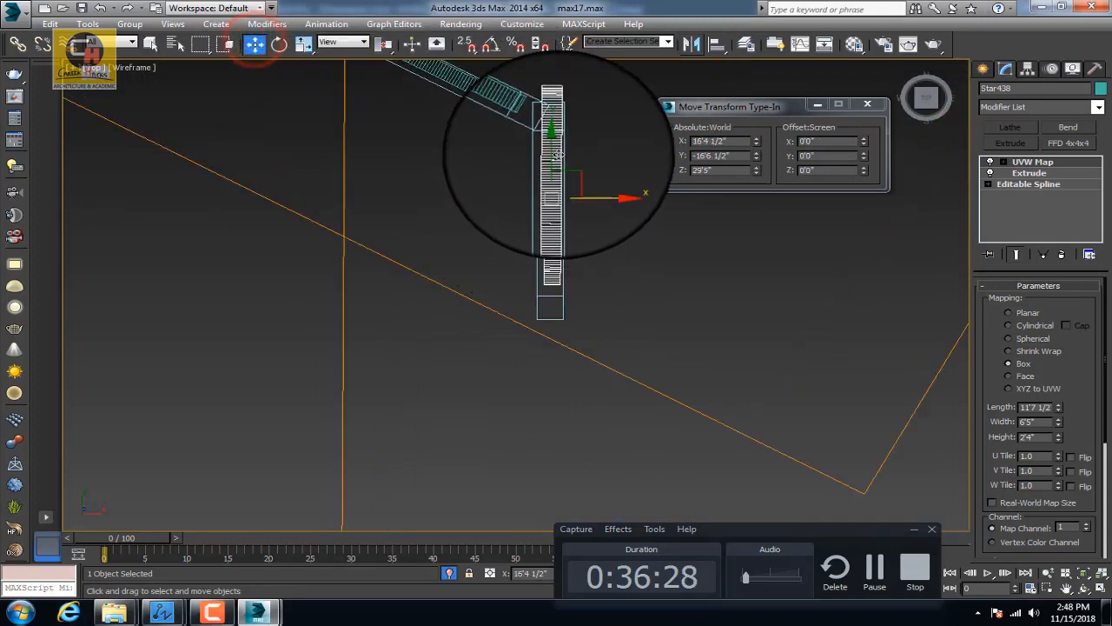
Step: Copy the fitted end lattice panel as an instance and position it in the short end railing on the balcony's opposite side
scroll(556, 176, "down", 7)
middle_click_drag(579, 139, 546, 308)
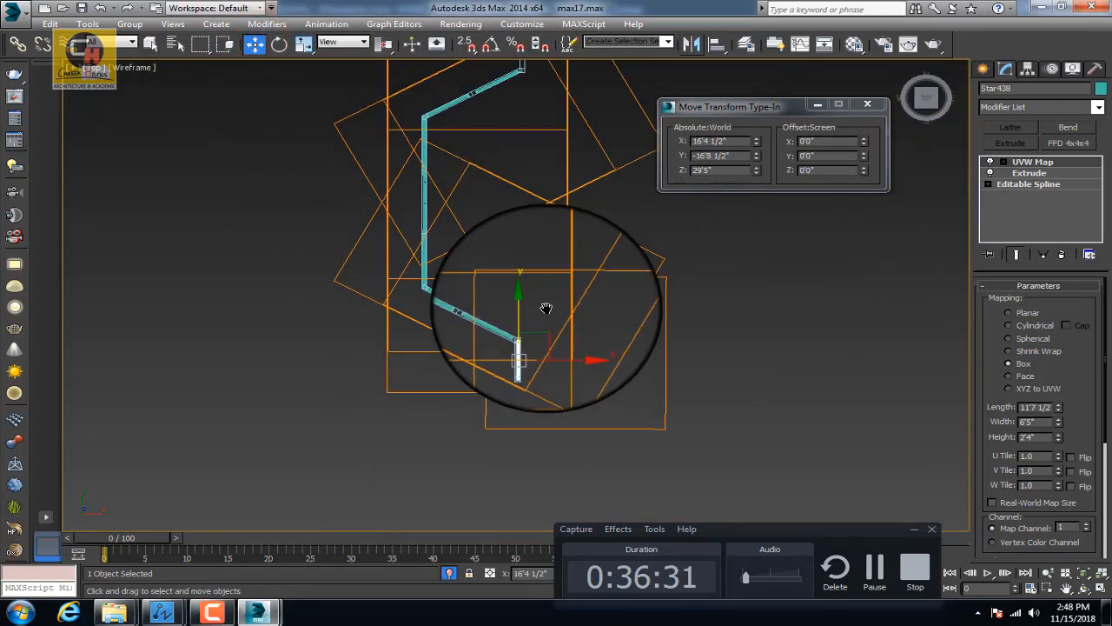
left_click_drag(520, 318, 562, 90, "shift")
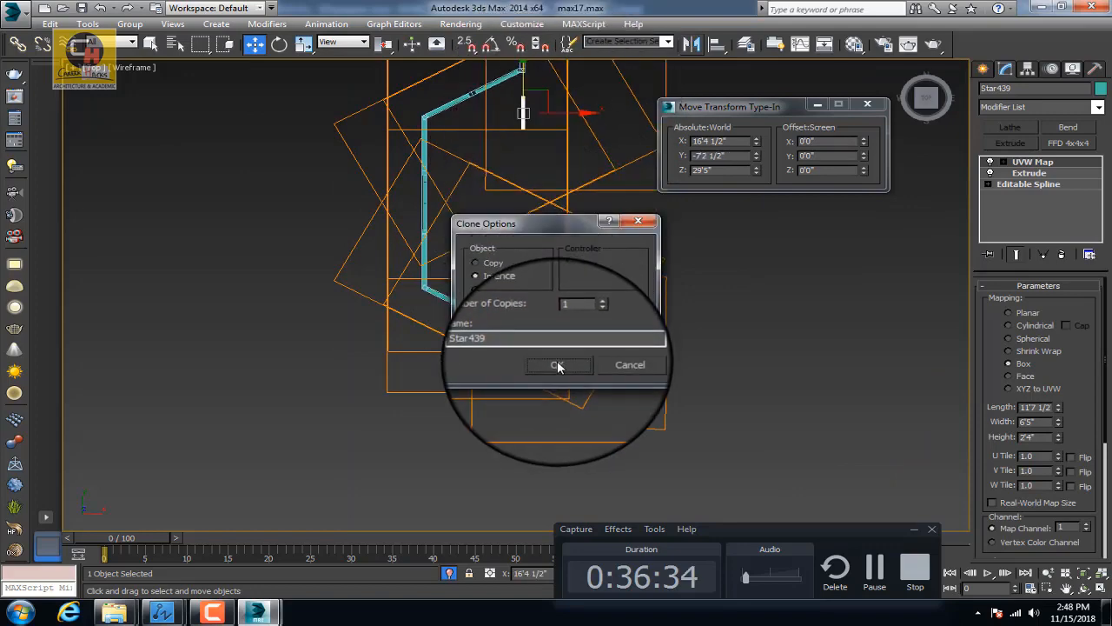
left_click(556, 365)
scroll(533, 261, "up", 3)
left_click_drag(532, 261, 537, 110)
scroll(540, 107, "down", 4)
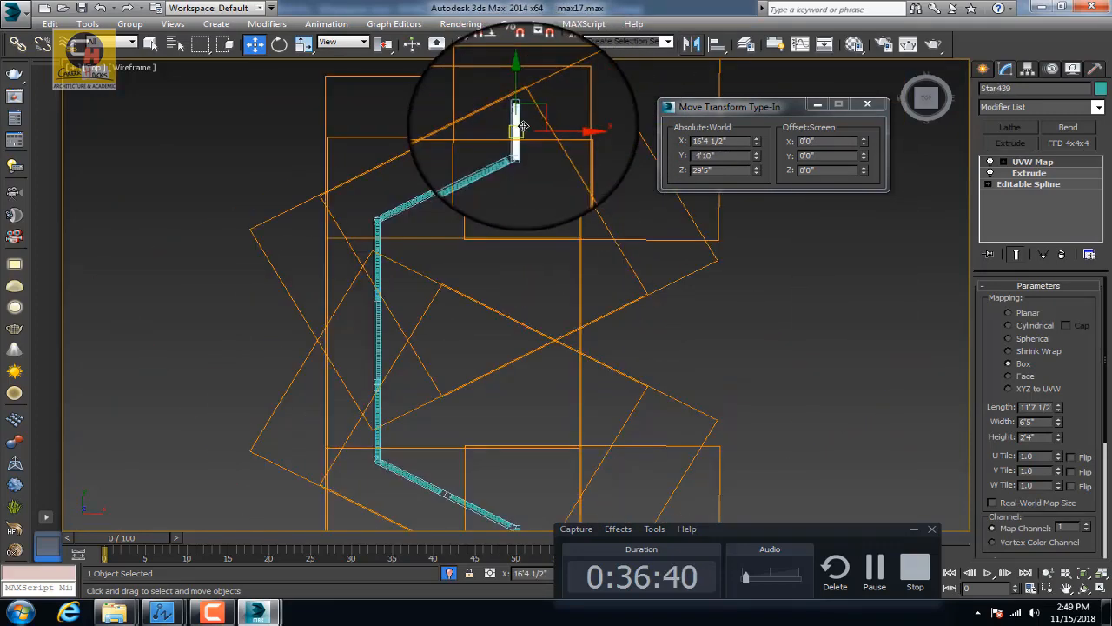
Step: Try to lift the middle front lattice panel straight up out of its railing opening
key("F3")
scroll(523, 126, "down", 3)
mouse_move(504, 224)
middle_mouse_down("alt")
mouse_move(595, 139)
mouse_move(629, 164)
mouse_move(399, 242)
middle_mouse_up("alt")
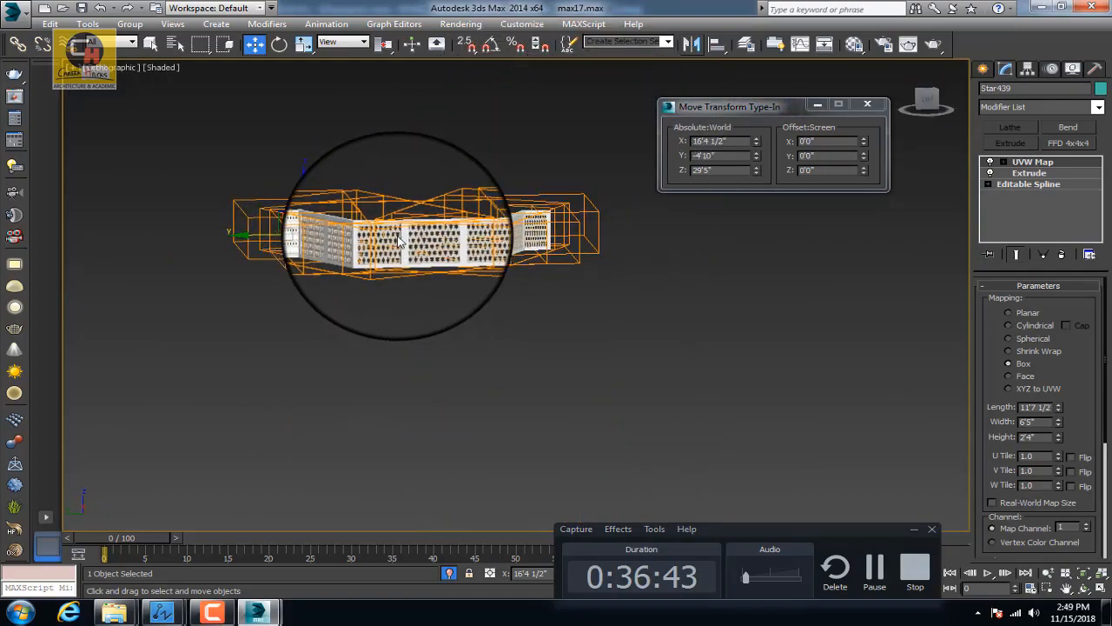
scroll(406, 232, "up", 8)
scroll(451, 231, "down", 7)
left_click(867, 105)
left_click(615, 322)
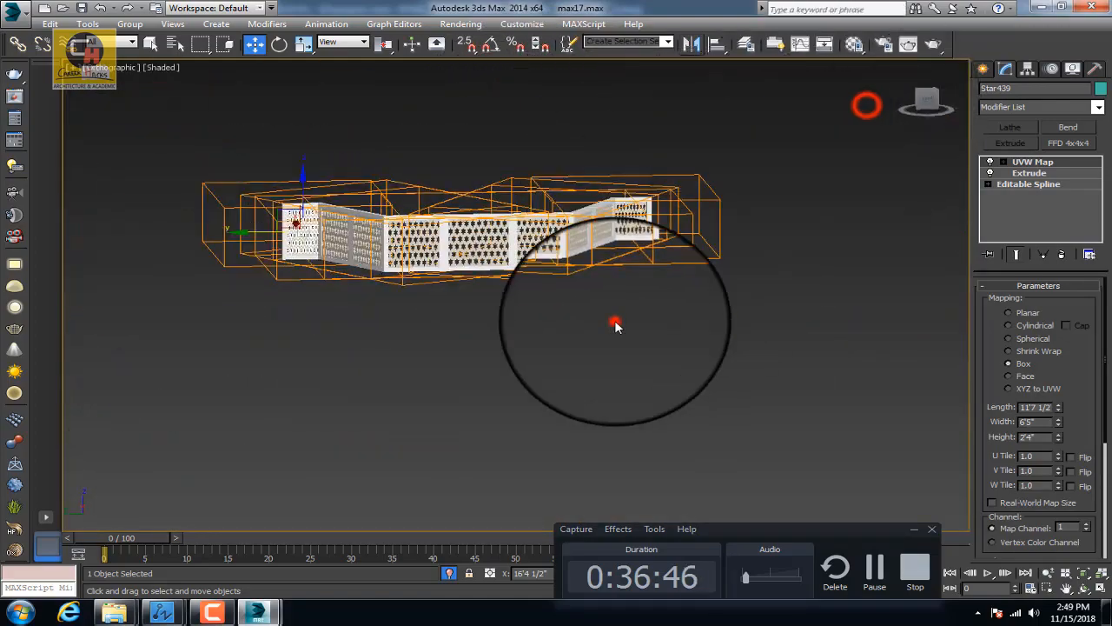
left_click(514, 238)
left_click(504, 238)
left_click(501, 243)
left_click_drag(481, 225, 494, 147)
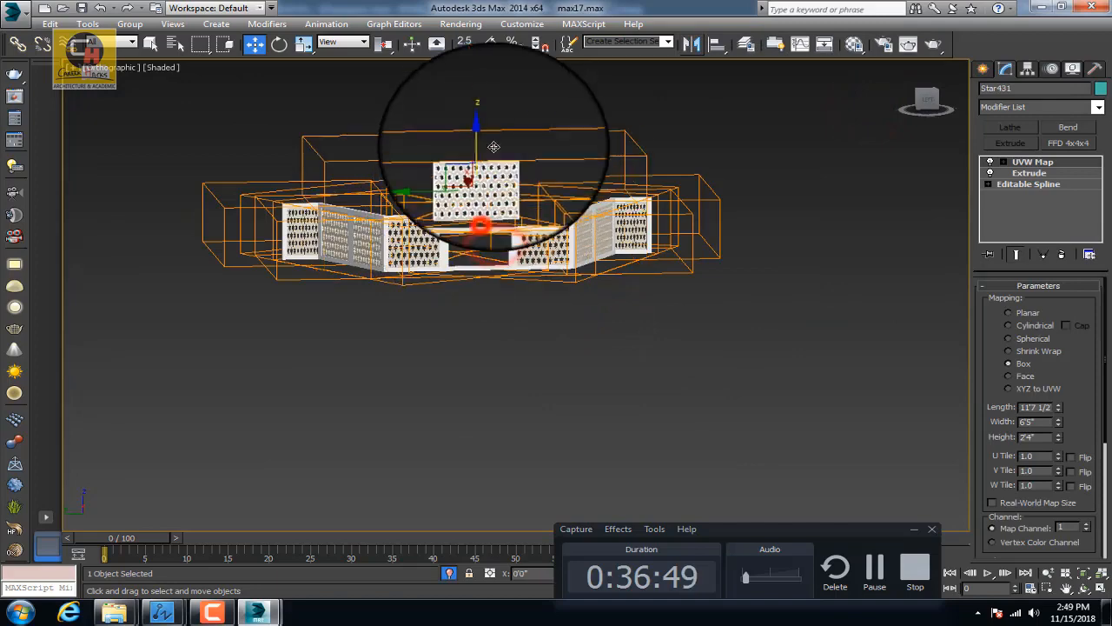
Step: Select the complete upper balcony railing with its lattice panels and exit isolation to bring back the whole building
left_click(925, 97)
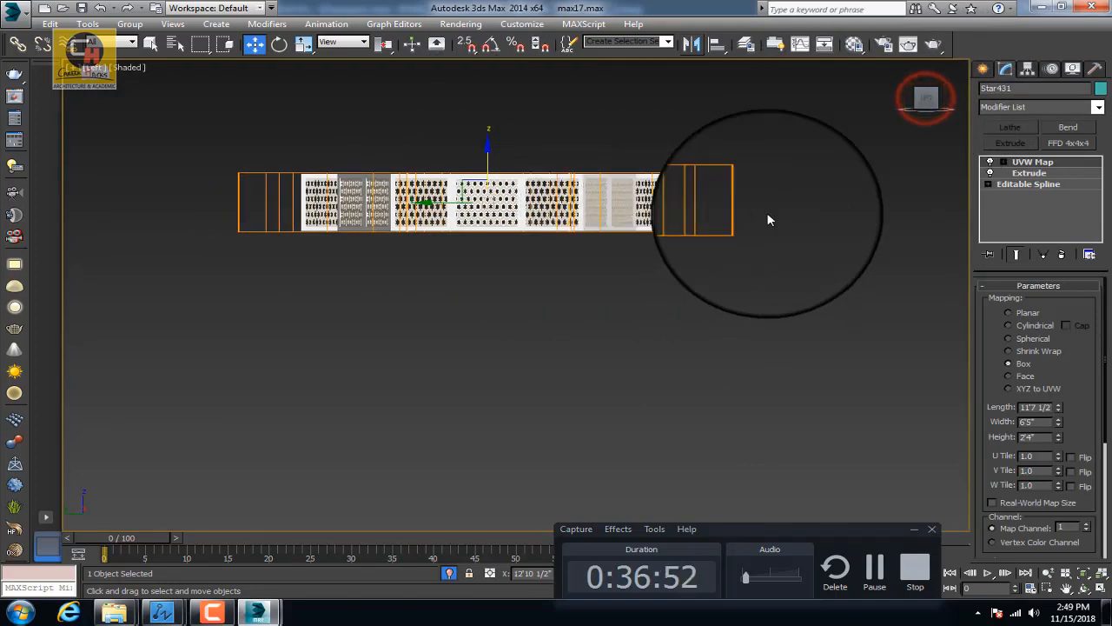
left_click(608, 282)
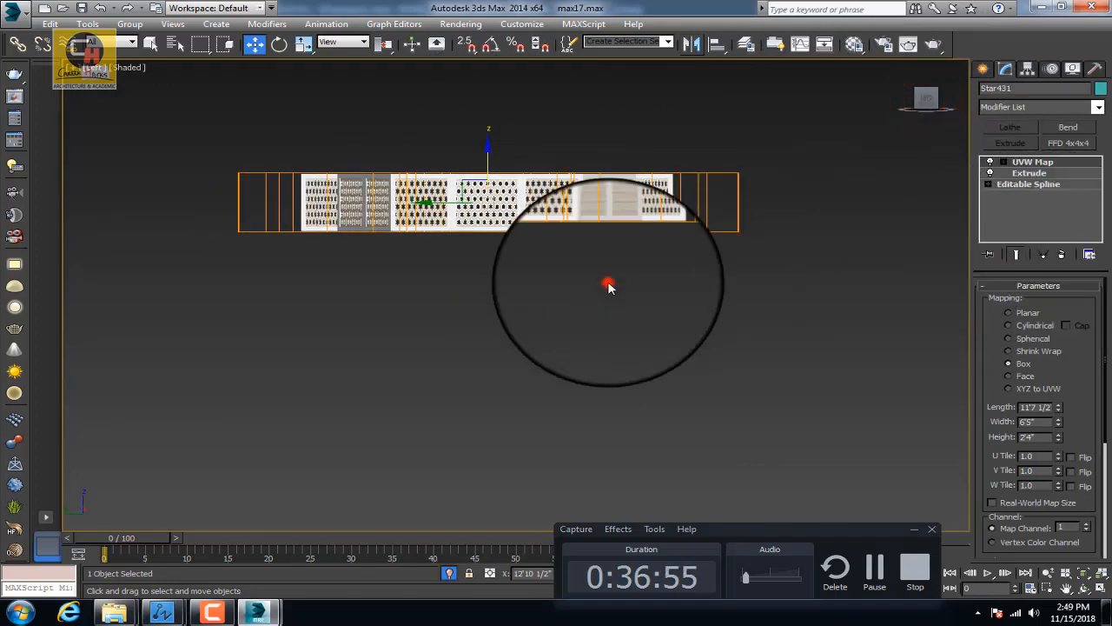
scroll(681, 196, "down", 4)
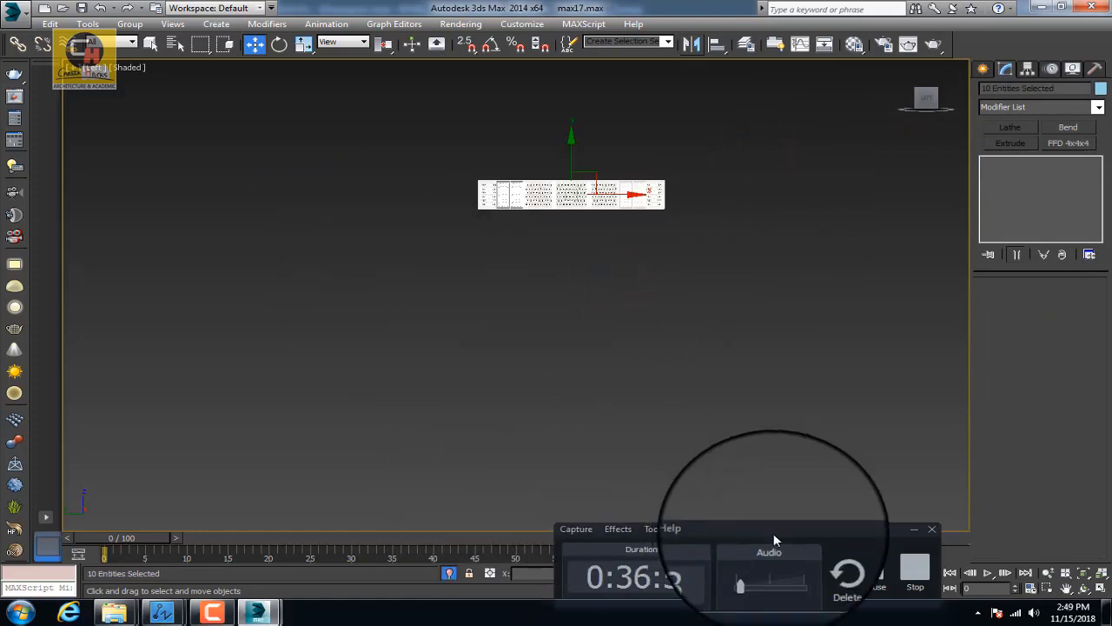
left_click(871, 569)
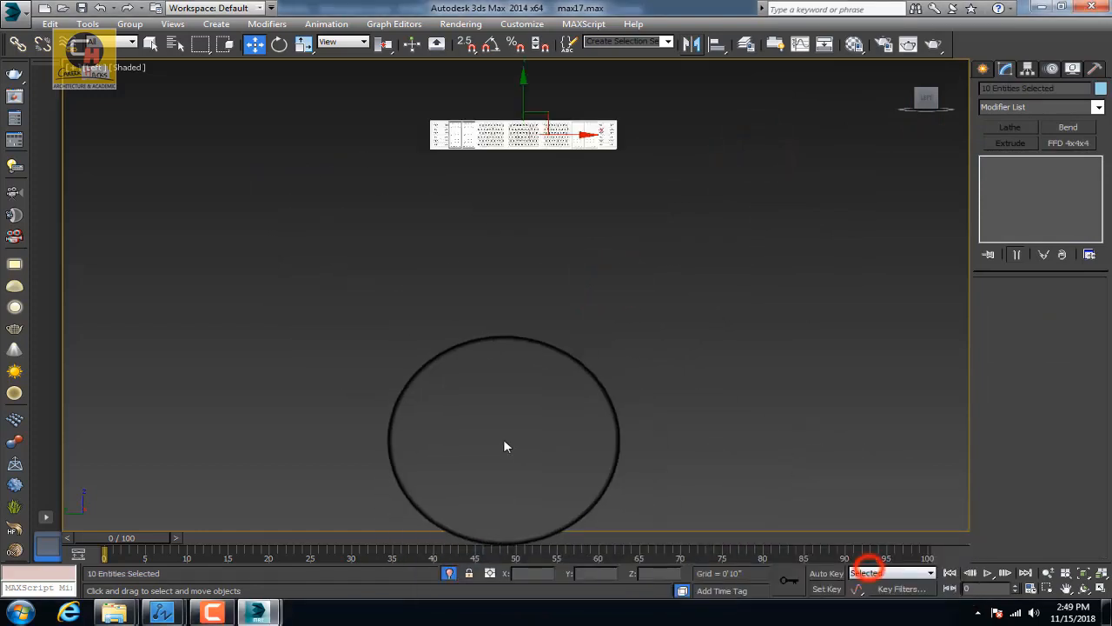
middle_click_drag(504, 440, 486, 405)
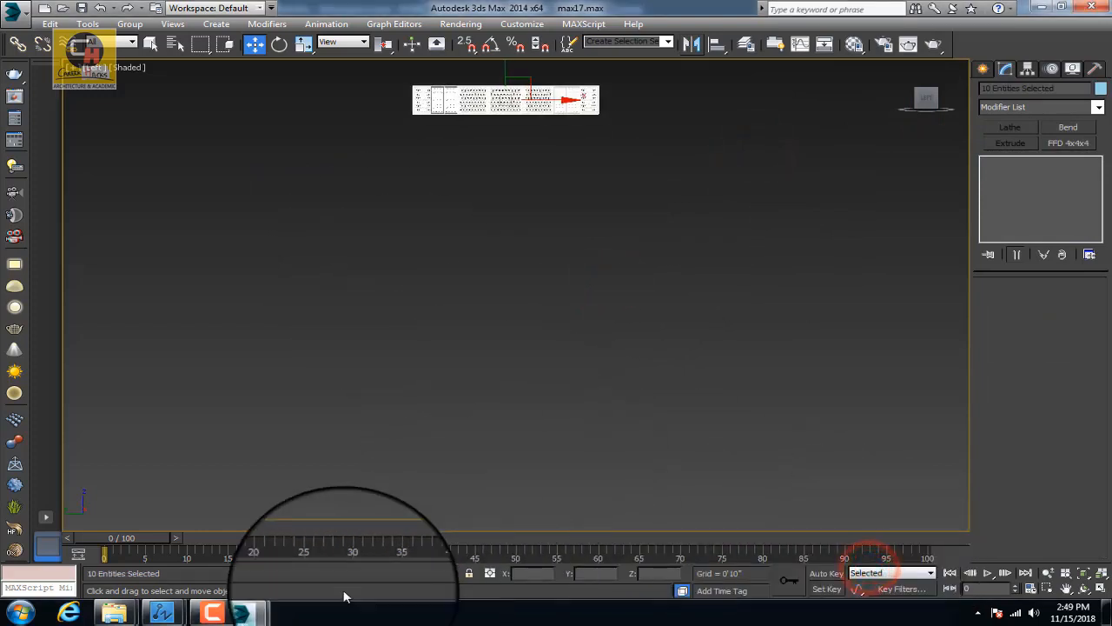
left_click(211, 606)
left_click(448, 573)
middle_click_drag(469, 323, 459, 360)
scroll(489, 342, "up", 5)
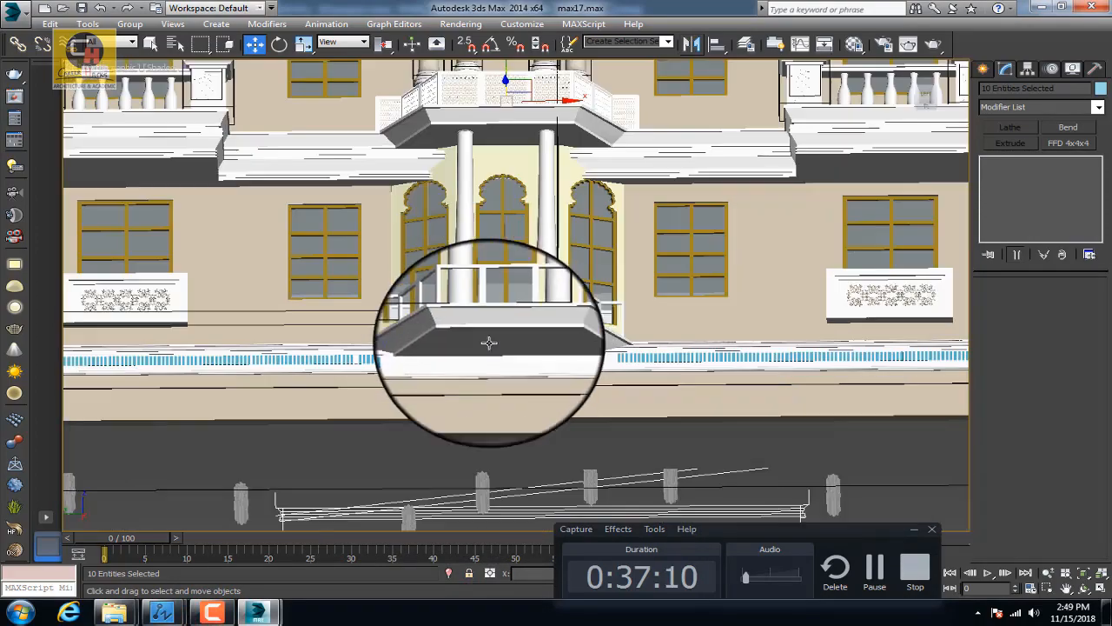
Step: Add the lower balcony's front, angled and end railing frames to the selection and isolate them together with the upper railing
left_click(478, 271)
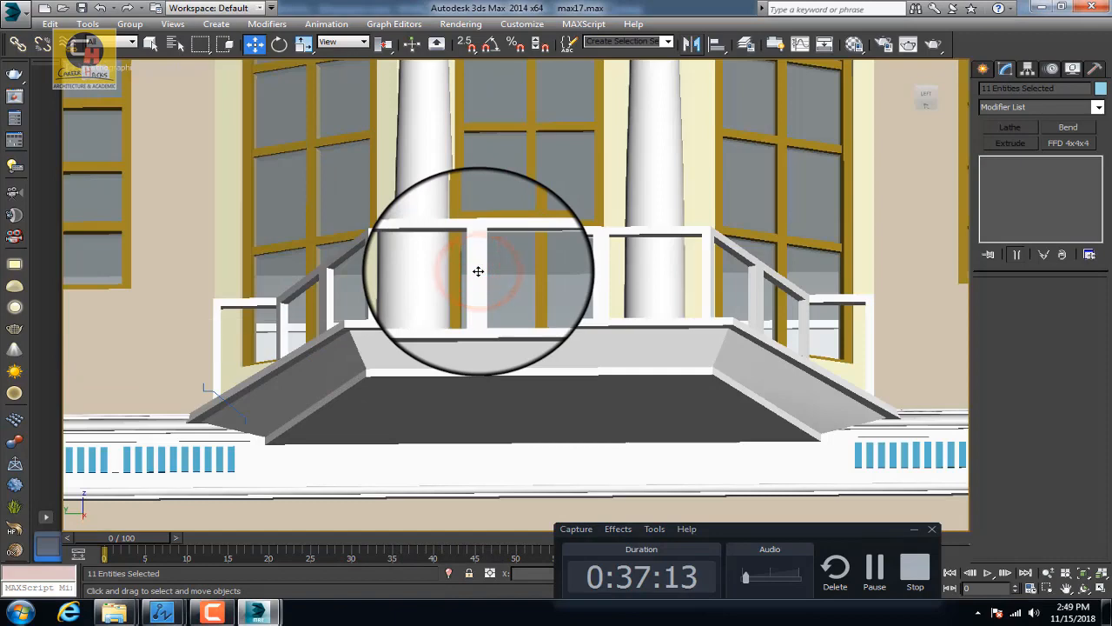
key("F3")
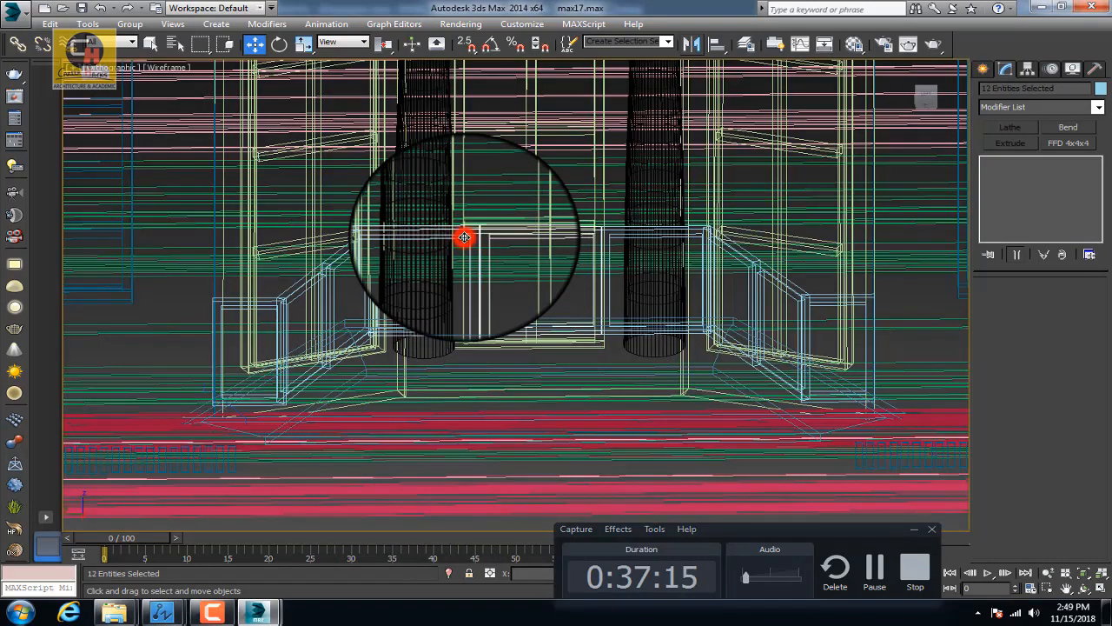
left_click(608, 252, "ctrl")
left_click(751, 293, "ctrl")
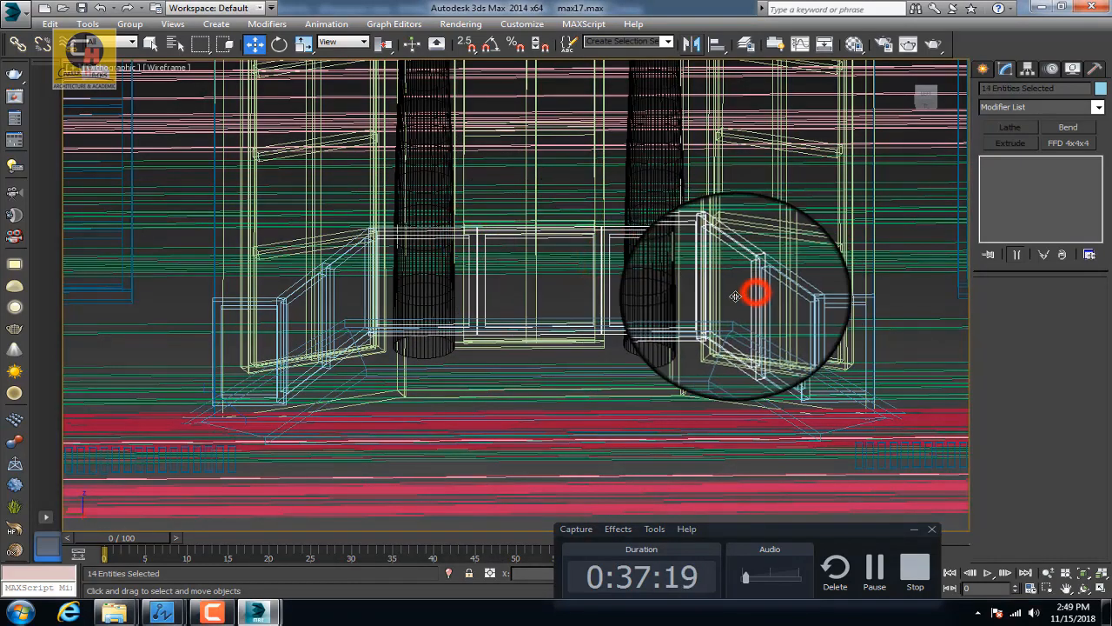
left_click(740, 294, "ctrl")
left_click(810, 293, "ctrl")
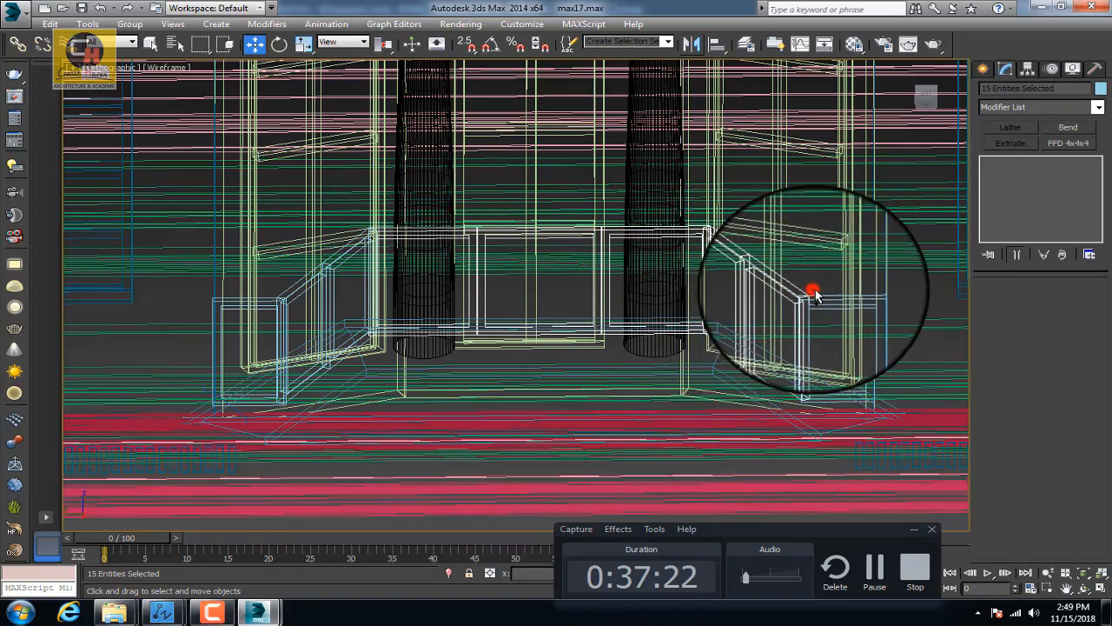
left_click(342, 301, "ctrl")
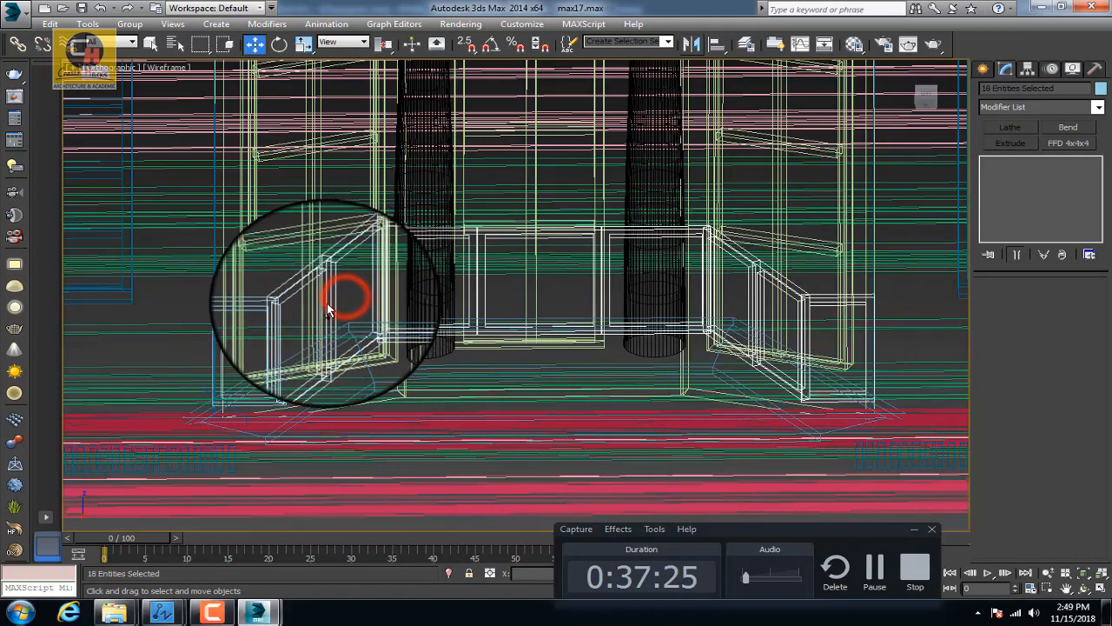
left_click(298, 307, "ctrl")
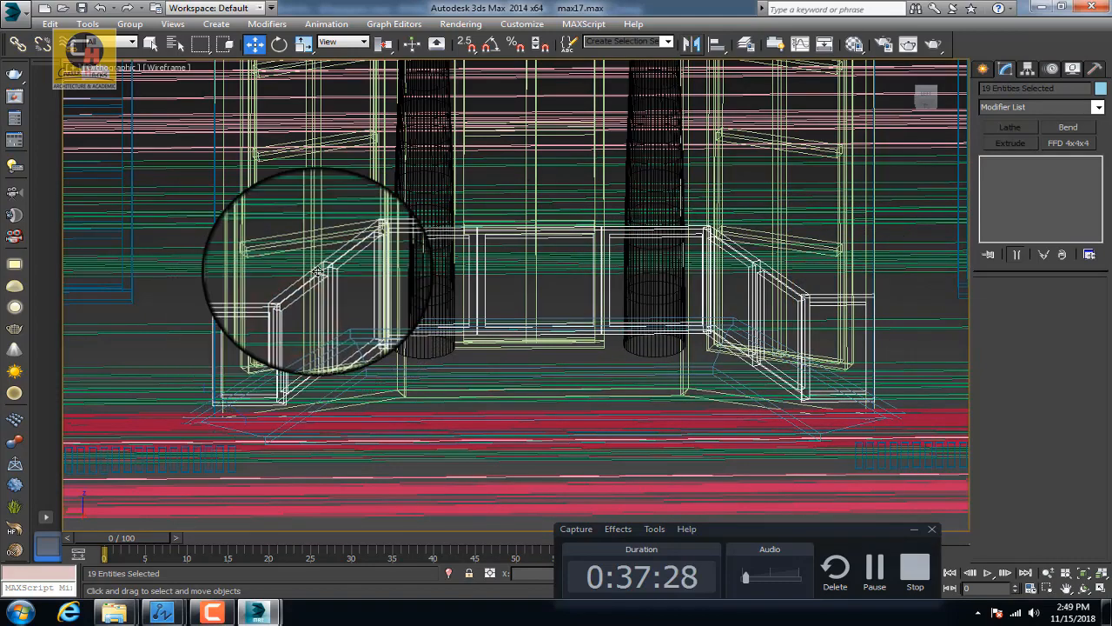
key("l")
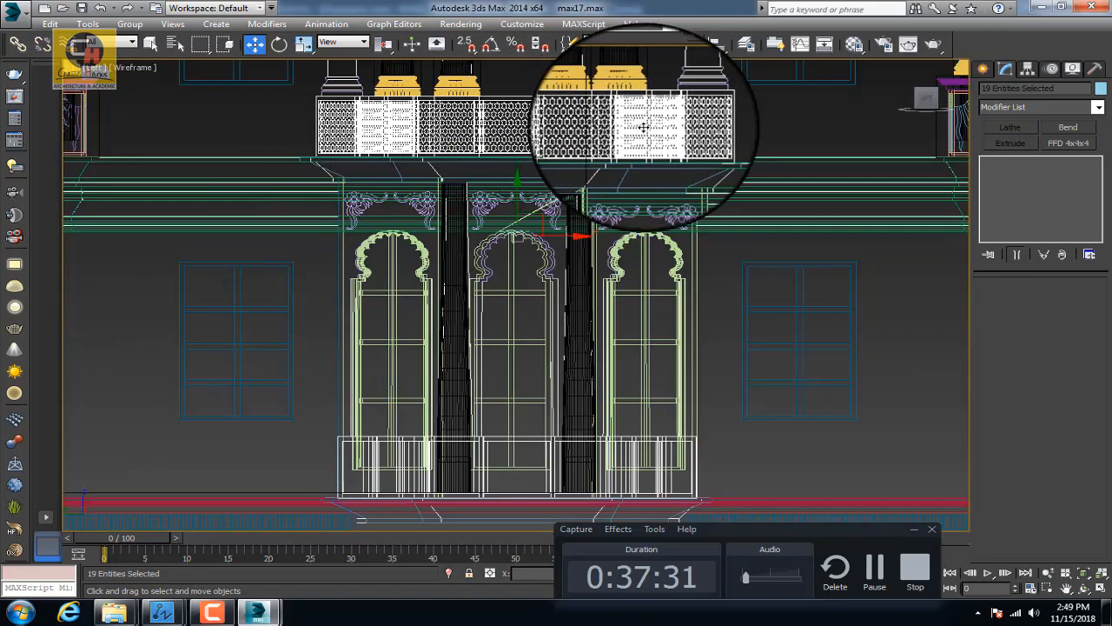
left_click_drag(757, 124, 295, 146)
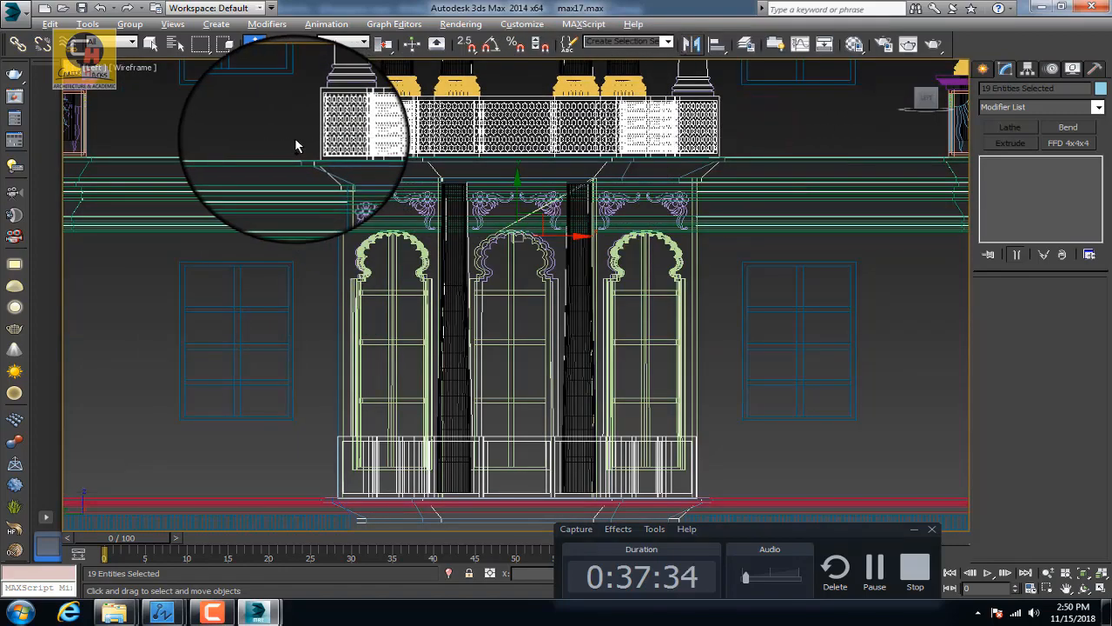
key("alt+q")
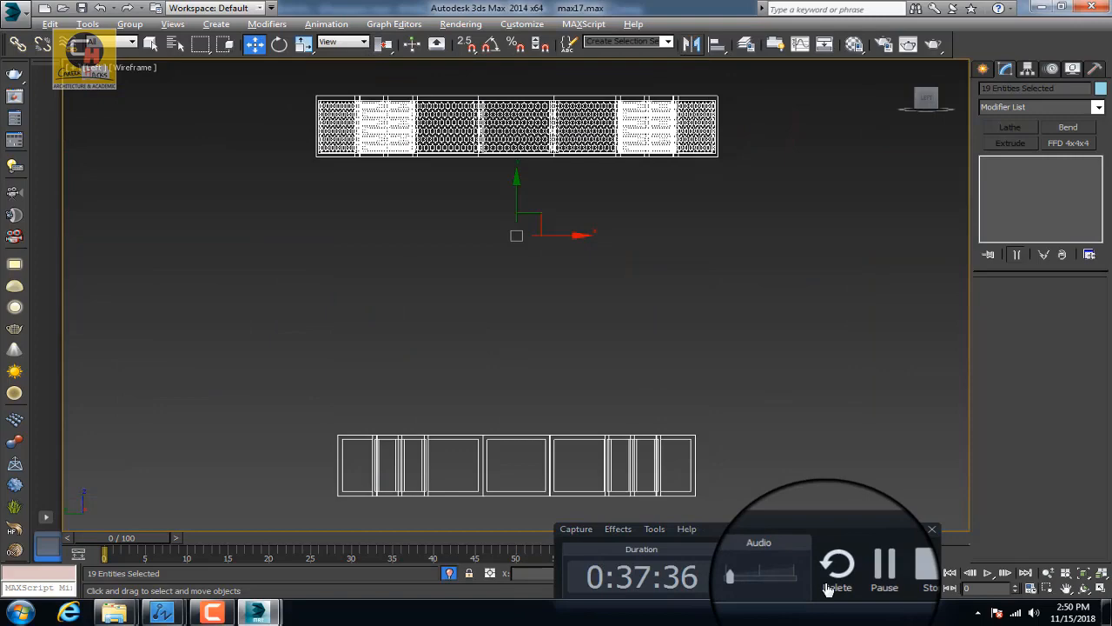
Step: Select only the nine lattice panels of the upper railing and copy them down to the lower balcony's railing frame
left_click(532, 323)
scroll(484, 79, "up", 4)
scroll(548, 161, "down", 4)
left_click_drag(815, 170, 388, 218)
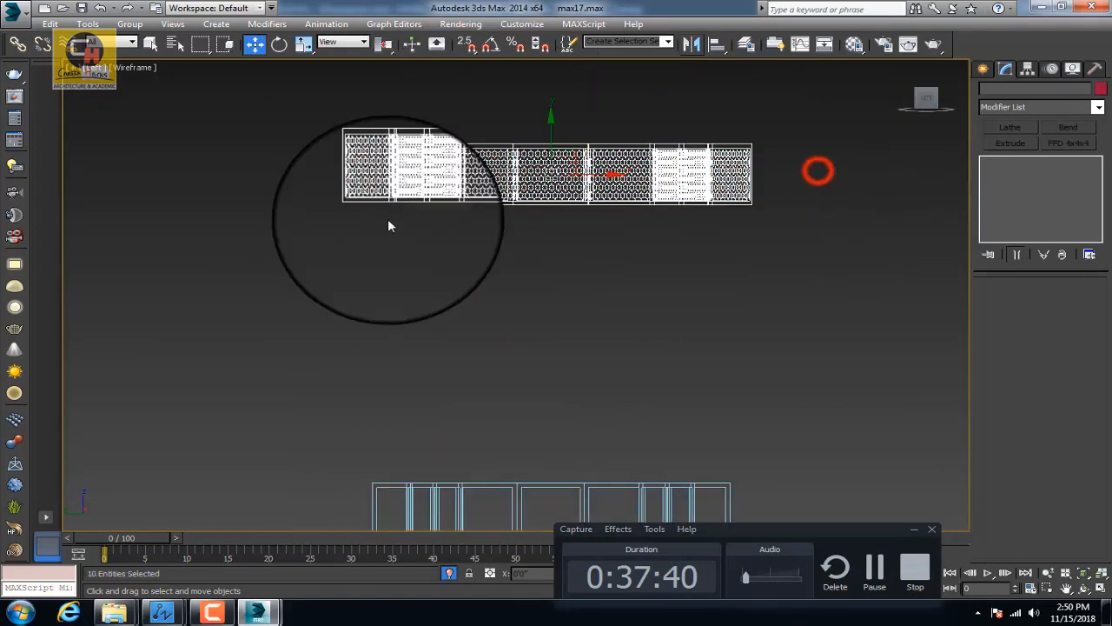
mouse_move(469, 103)
left_mouse_down()
mouse_move(514, 139)
mouse_move(473, 104)
left_mouse_up()
scroll(521, 108, "down", 4)
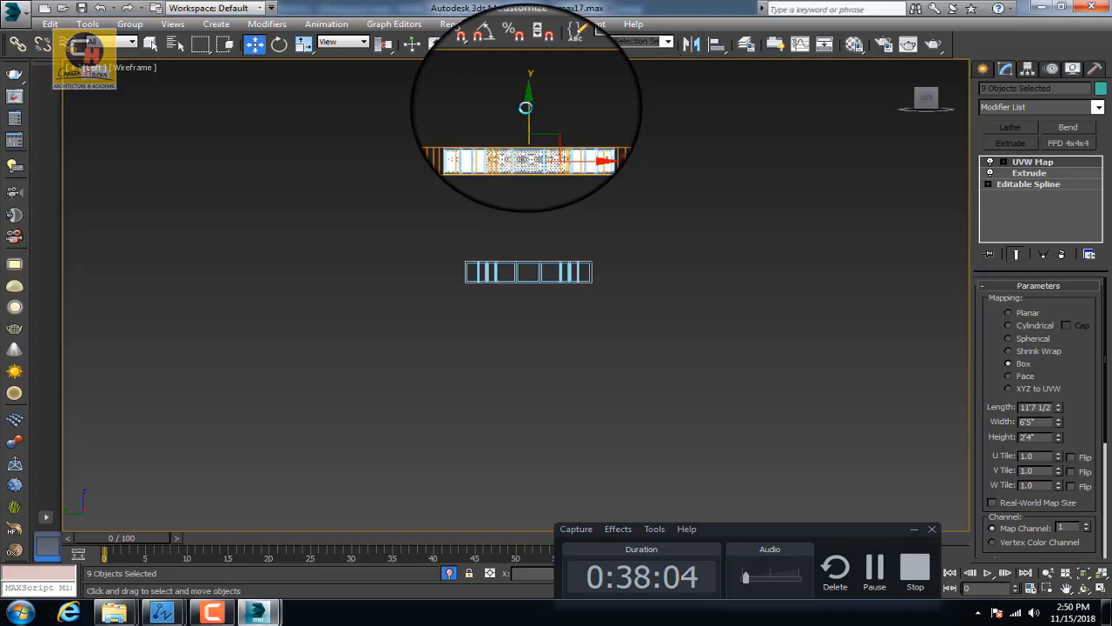
mouse_move(527, 107)
left_mouse_down("shift")
mouse_move(546, 236)
mouse_move(508, 194)
mouse_move(499, 201)
left_mouse_up("shift")
left_click(565, 377)
Step: Shift the nine copied panels in plan towards the building to meet the lower balcony's front railing frame
scroll(555, 313, "up", 5)
middle_click_drag(499, 201, 494, 306, "alt")
key("t")
scroll(493, 313, "up", 5)
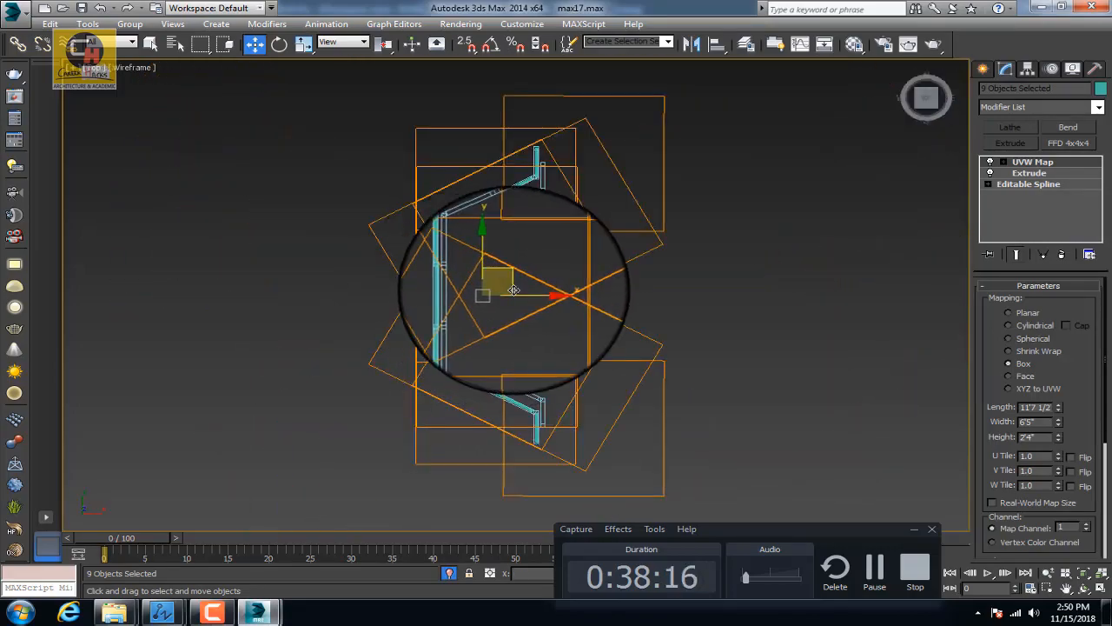
left_click_drag(494, 318, 509, 318)
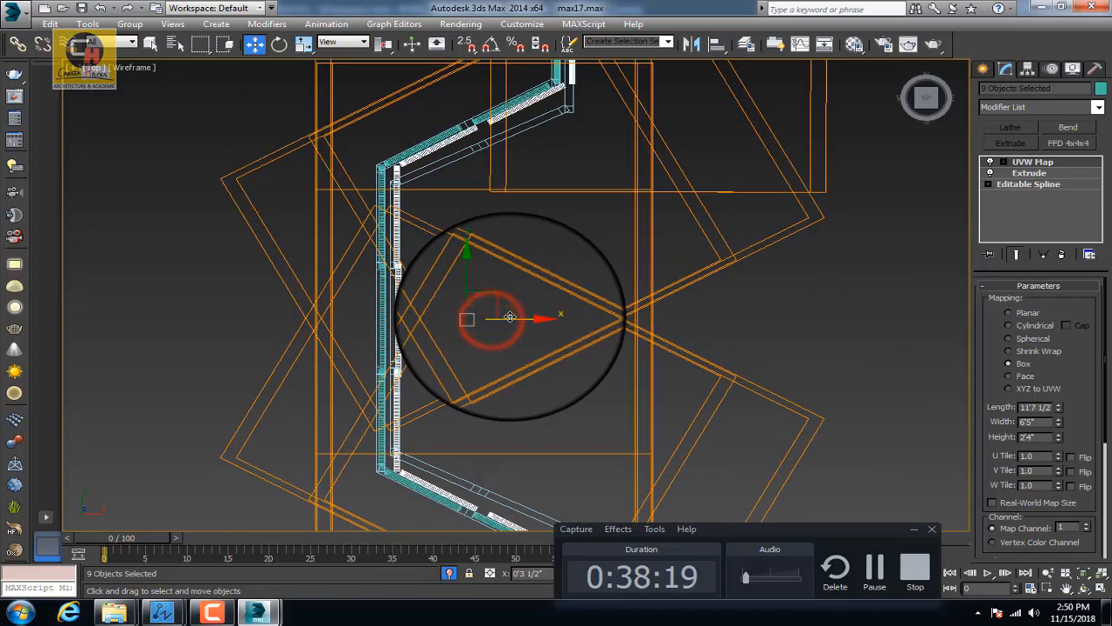
left_click_drag(475, 284, 472, 300)
Step: Move the copied panels along Y in plan until the end panel lines up lengthwise with the lower balcony's short end railing
middle_click_drag(492, 256, 465, 353)
scroll(559, 151, "up", 3)
scroll(519, 271, "up", 3)
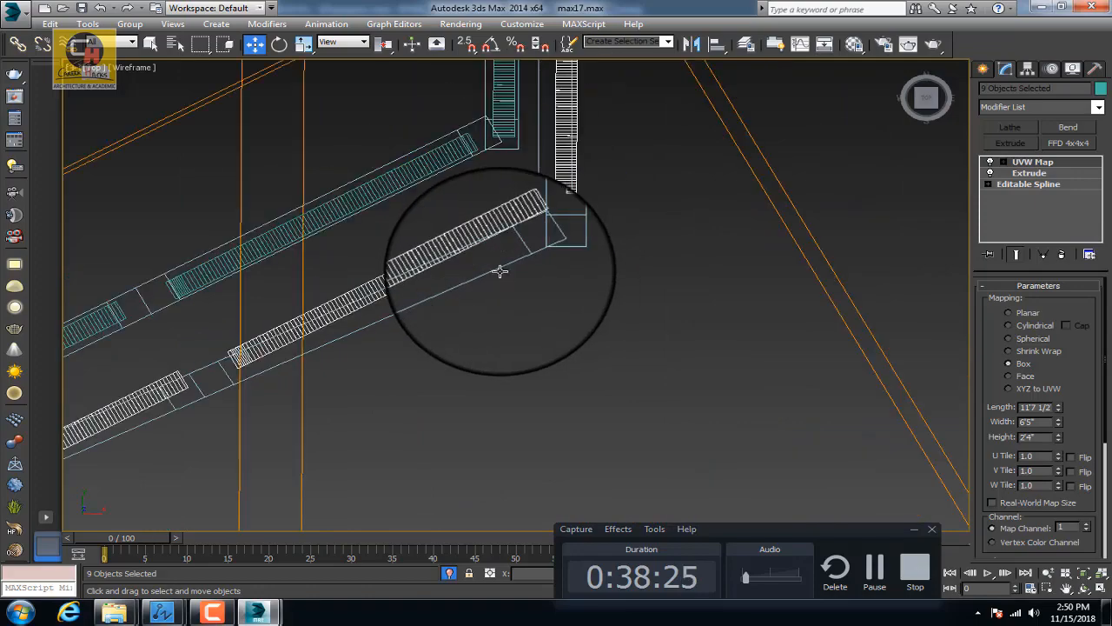
middle_click_drag(499, 270, 543, 210)
left_click_drag(603, 130, 589, 174)
scroll(600, 170, "down", 3)
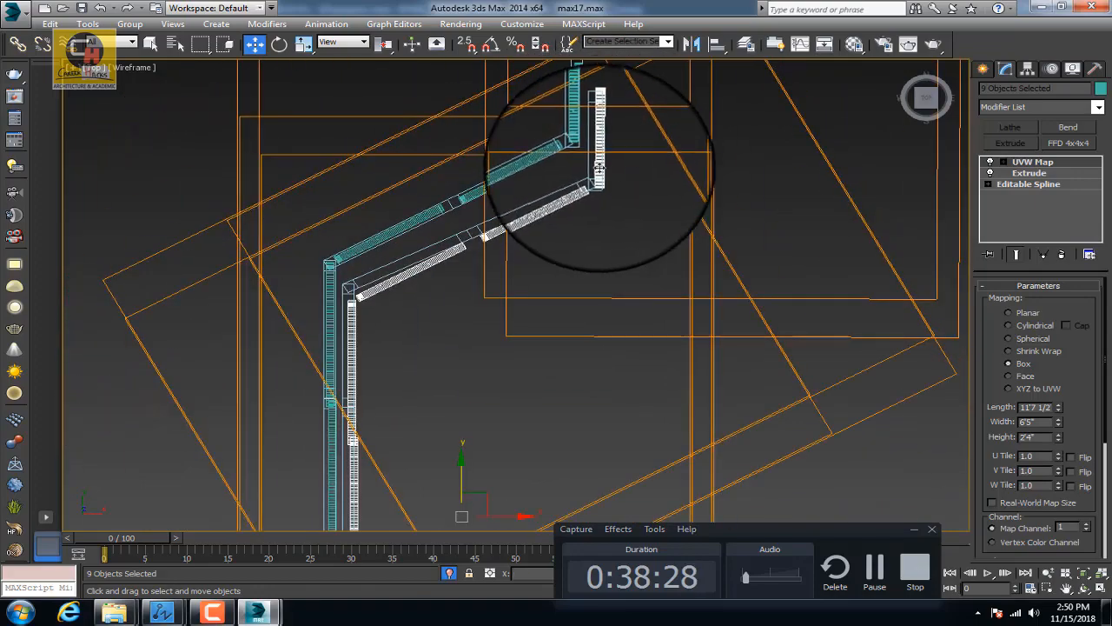
scroll(600, 142, "up", 2)
left_click_drag(600, 135, 601, 146)
middle_click_drag(602, 147, 586, 214)
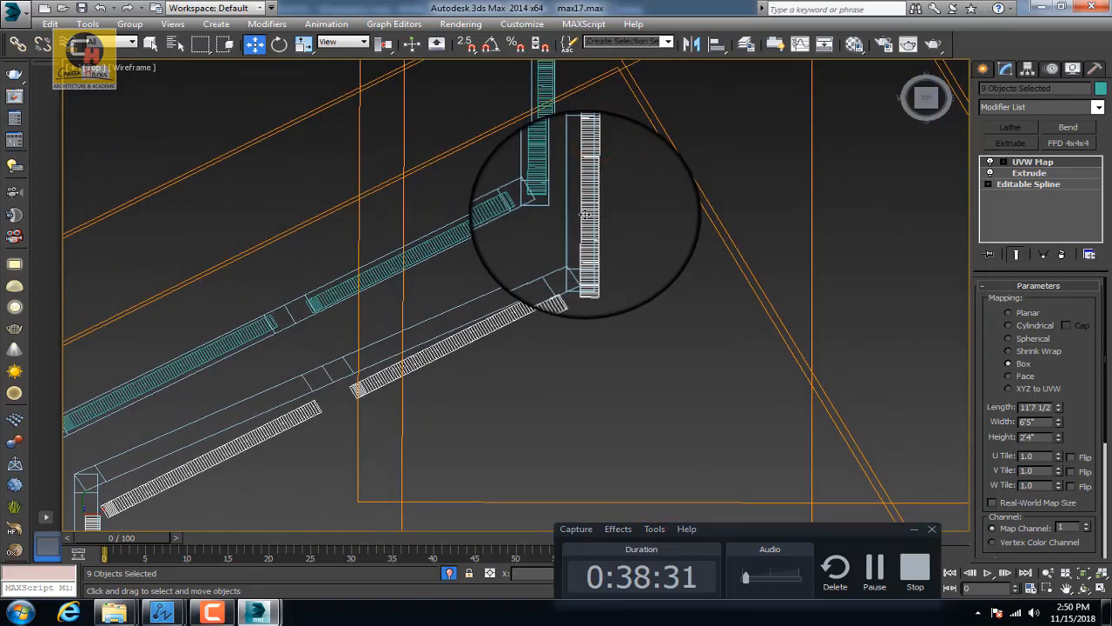
Step: Move the copied angled panel beside the +Y end railing into the lower balcony's angled frame and rotate it to match the frame's slope
scroll(588, 174, "down", 3)
scroll(501, 287, "up", 2)
left_click(584, 237)
left_click(559, 215)
scroll(556, 219, "up", 3)
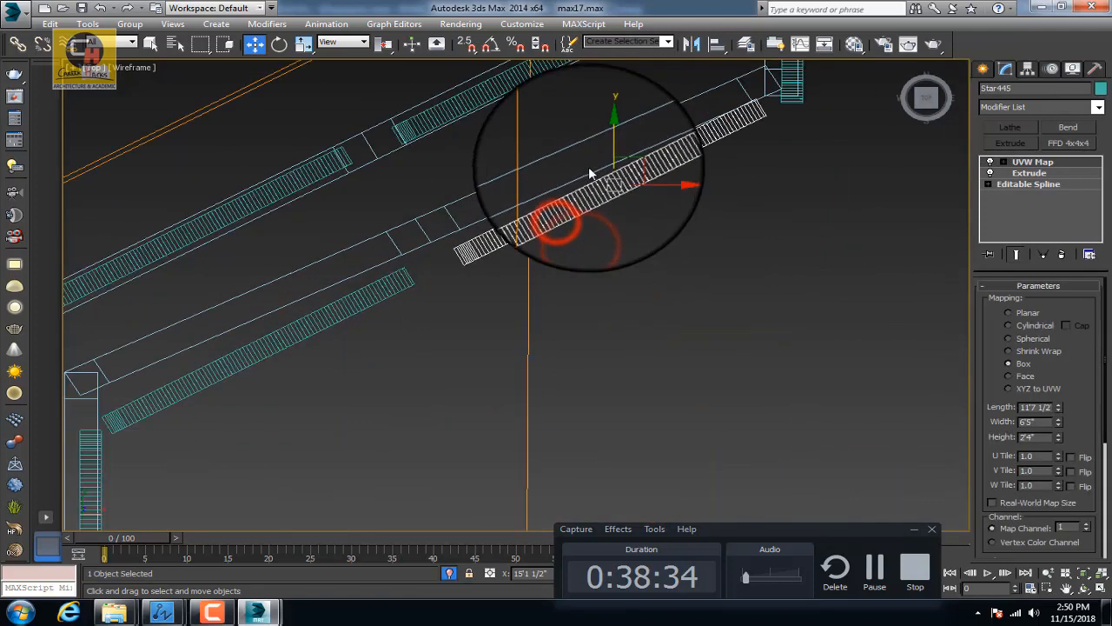
left_click_drag(606, 152, 601, 124)
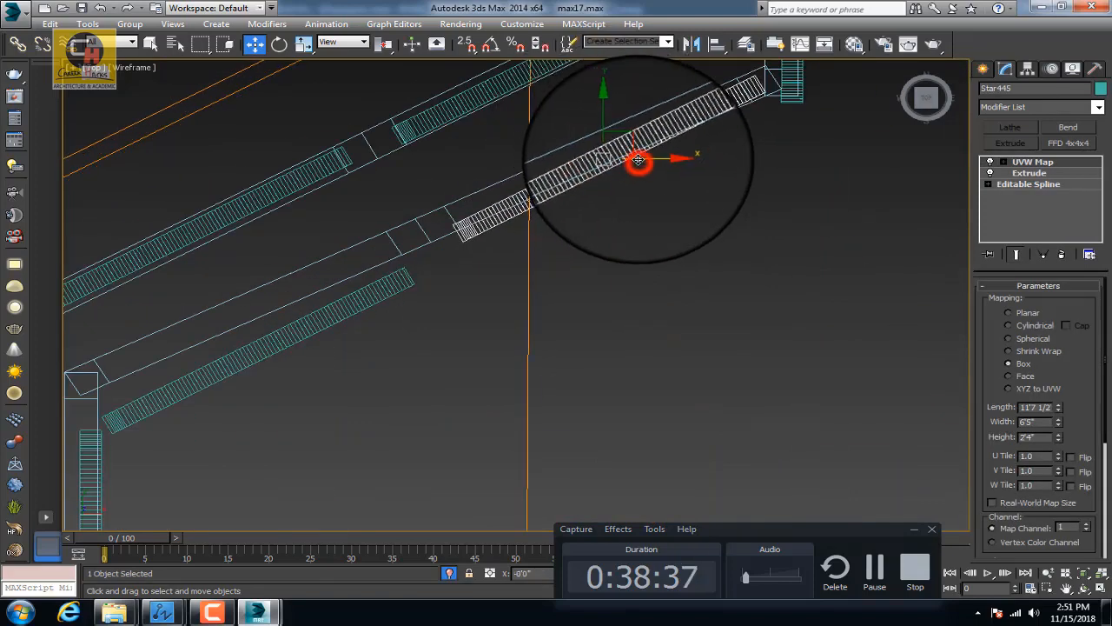
left_click_drag(638, 160, 629, 162)
left_click(279, 43)
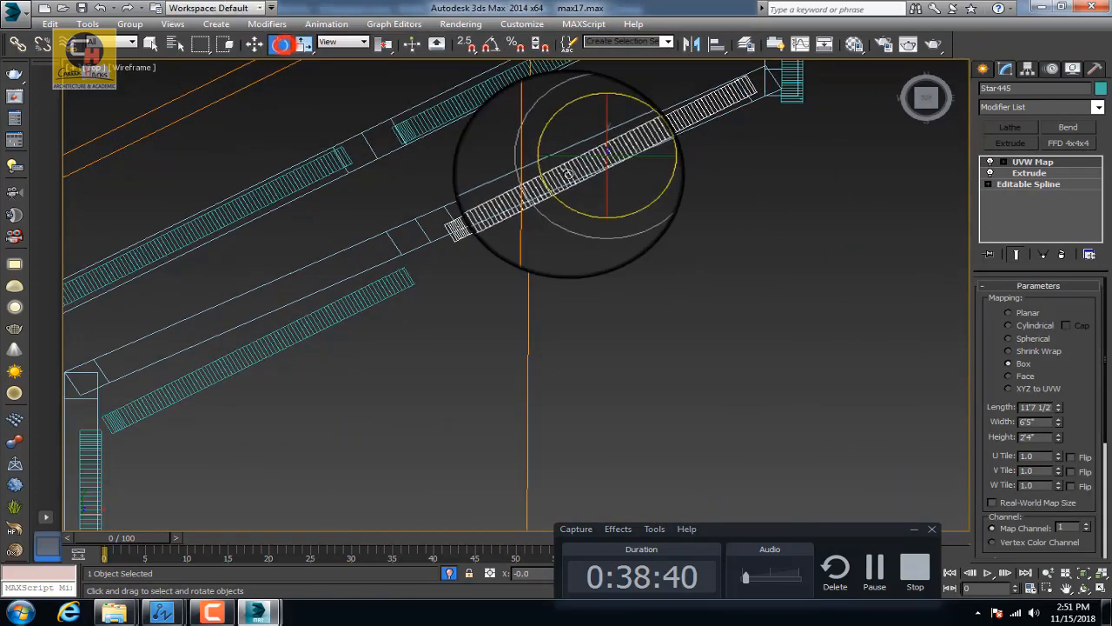
left_click_drag(640, 211, 635, 202)
Step: Move the +Y angled side's panel beside the front corner into its frame section and rotate it about 3.5 degrees to follow the frame
scroll(540, 224, "down", 3)
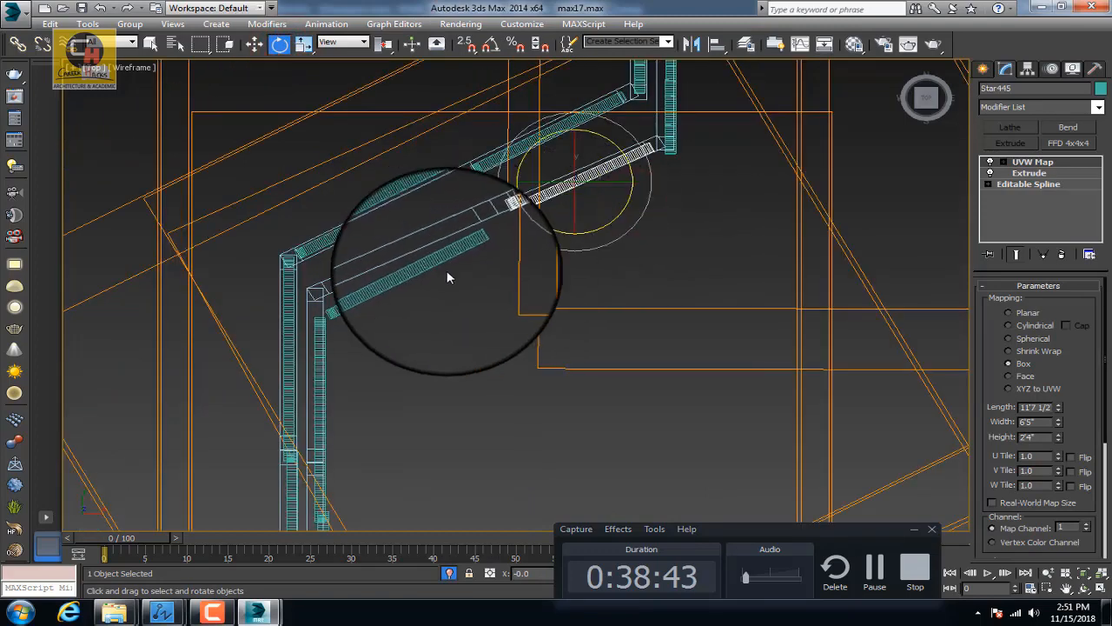
left_click(438, 261)
scroll(402, 267, "up", 3)
left_click(257, 44)
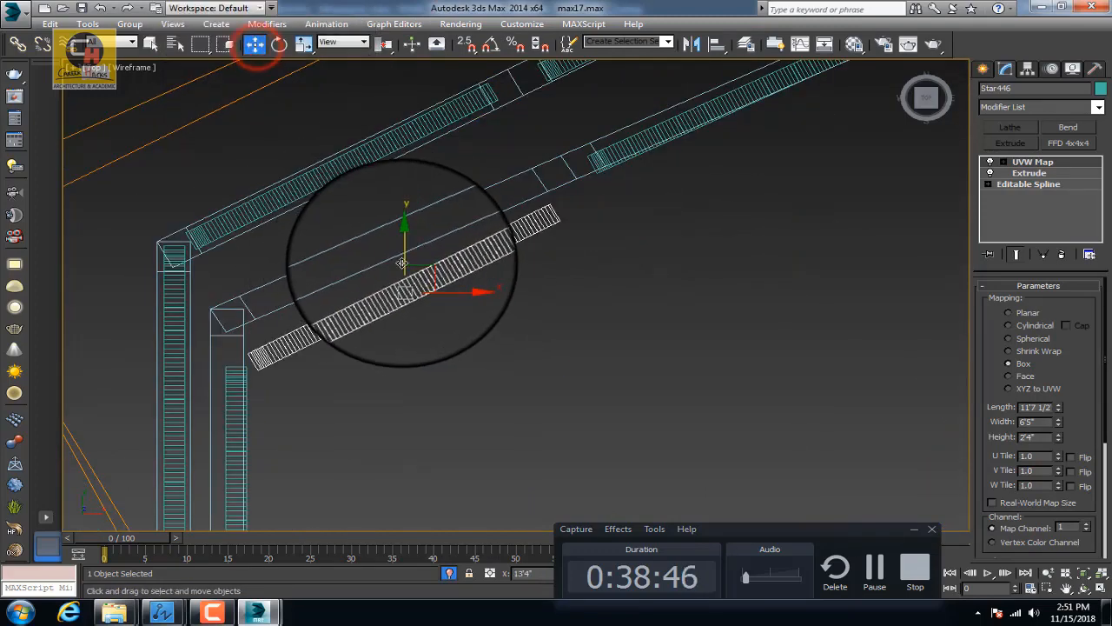
left_click_drag(402, 263, 402, 229)
left_click(279, 44)
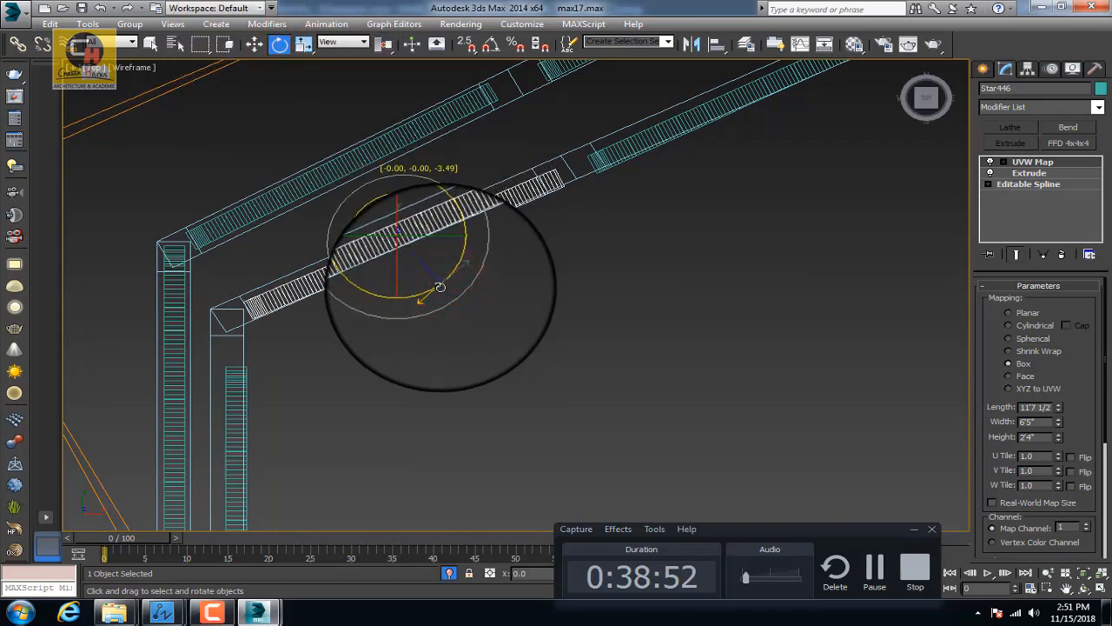
left_click_drag(444, 286, 444, 286)
Step: Move the front railing's lattice panel nearest the +Y corner along Y into its section of the lower frame
scroll(347, 313, "down", 4)
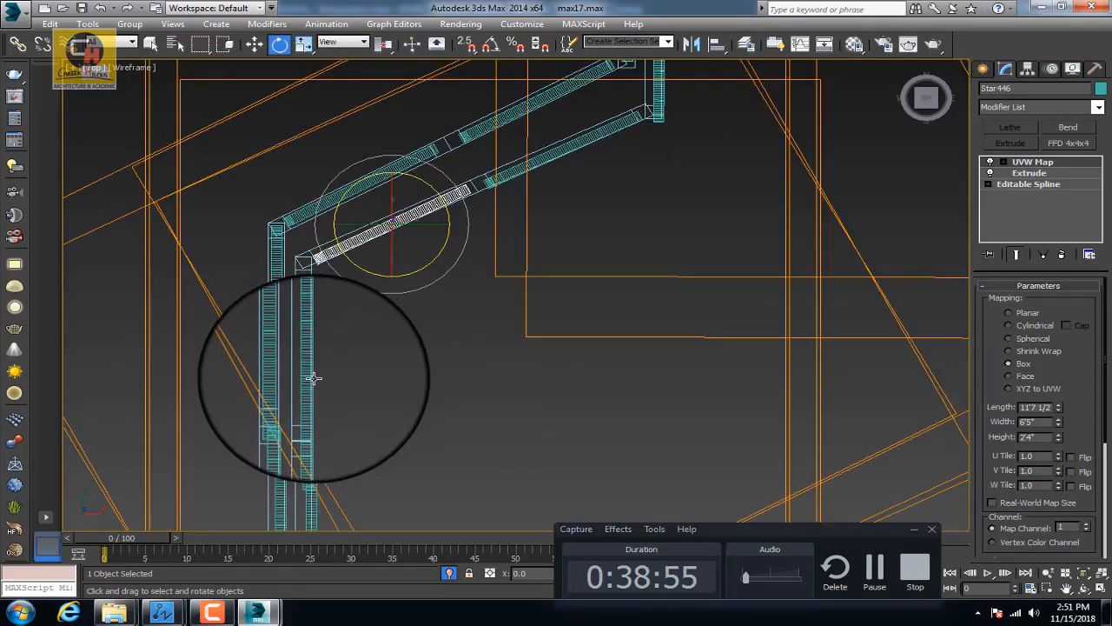
scroll(313, 377, "up", 4)
left_click(291, 377)
left_click(252, 43)
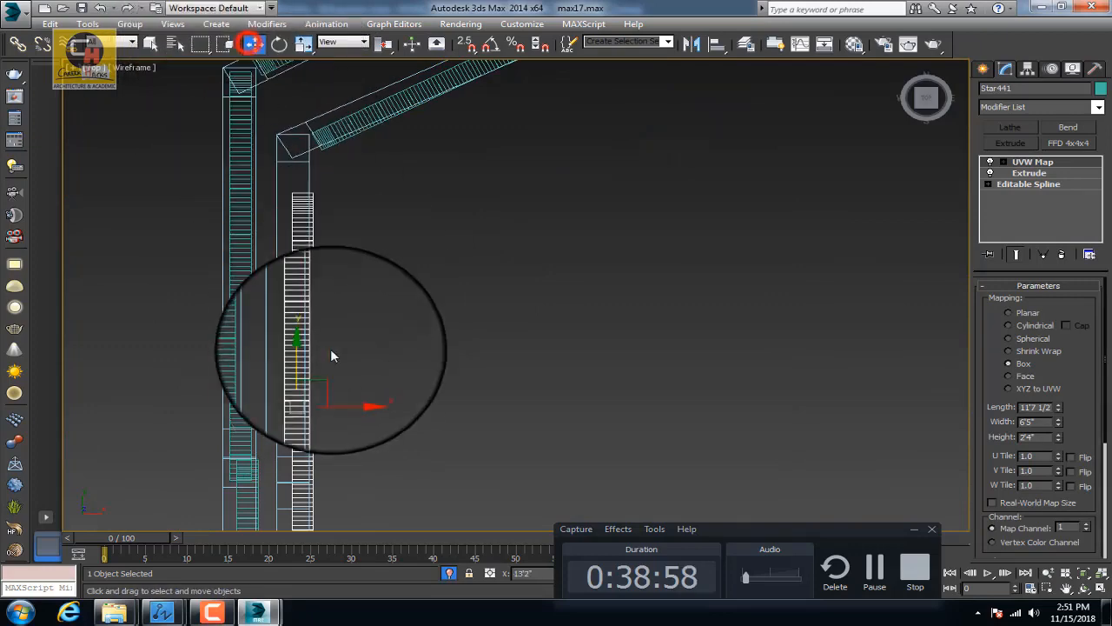
left_click_drag(303, 350, 310, 304)
Step: Select the front railing's middle lattice panel and move it along Y and X into its section of the lower frame
scroll(316, 296, "down", 3)
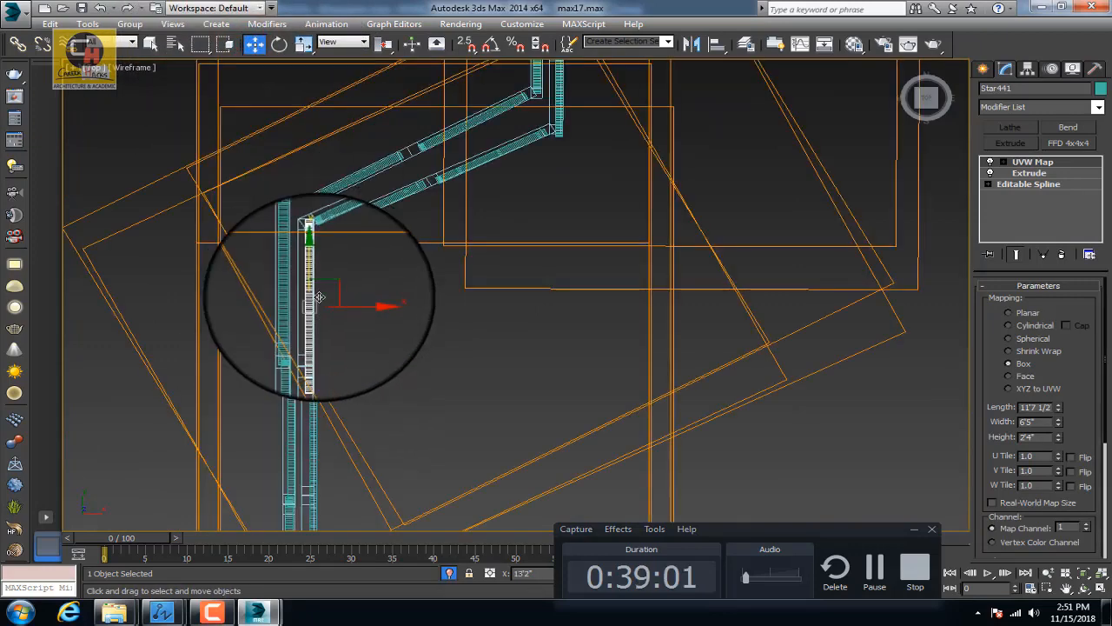
scroll(323, 298, "up", 4)
left_click(329, 353)
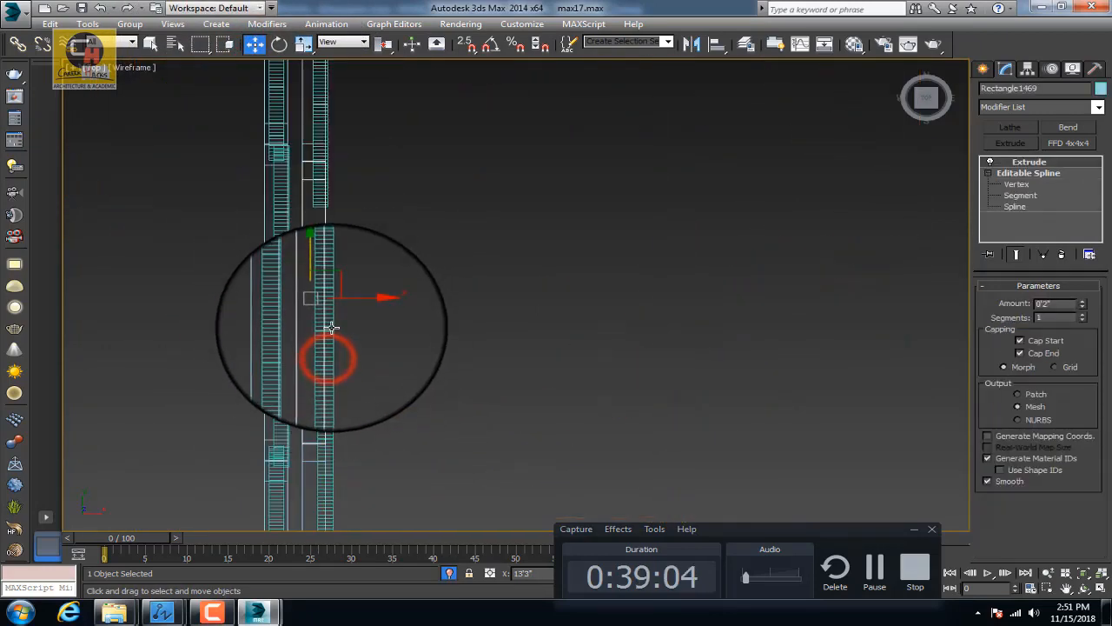
left_click(331, 327)
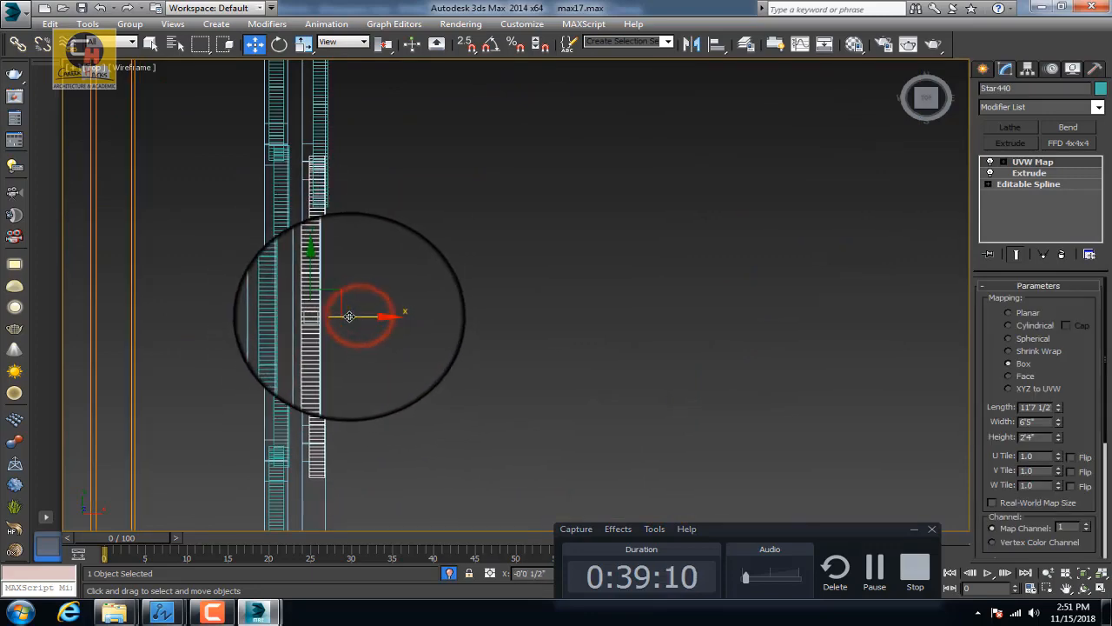
Step: Move the front railing's panel nearest the -Y corner into its section and scale it shorter along Y to fit before the corner post
scroll(350, 324, "down", 3)
scroll(329, 382, "up", 4)
left_click(333, 367)
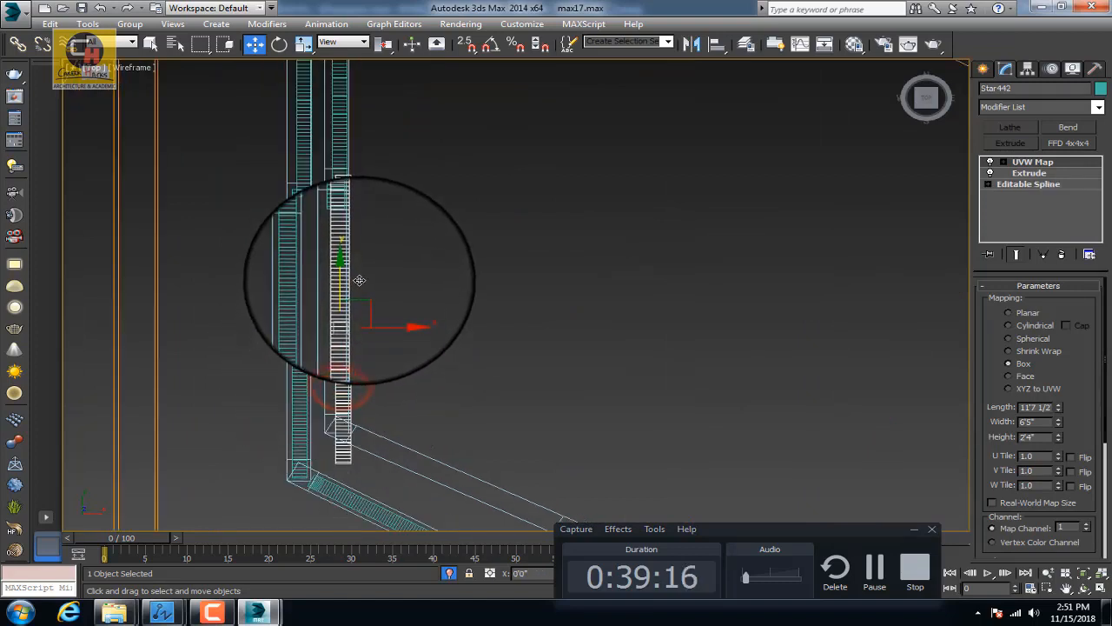
left_click(303, 43)
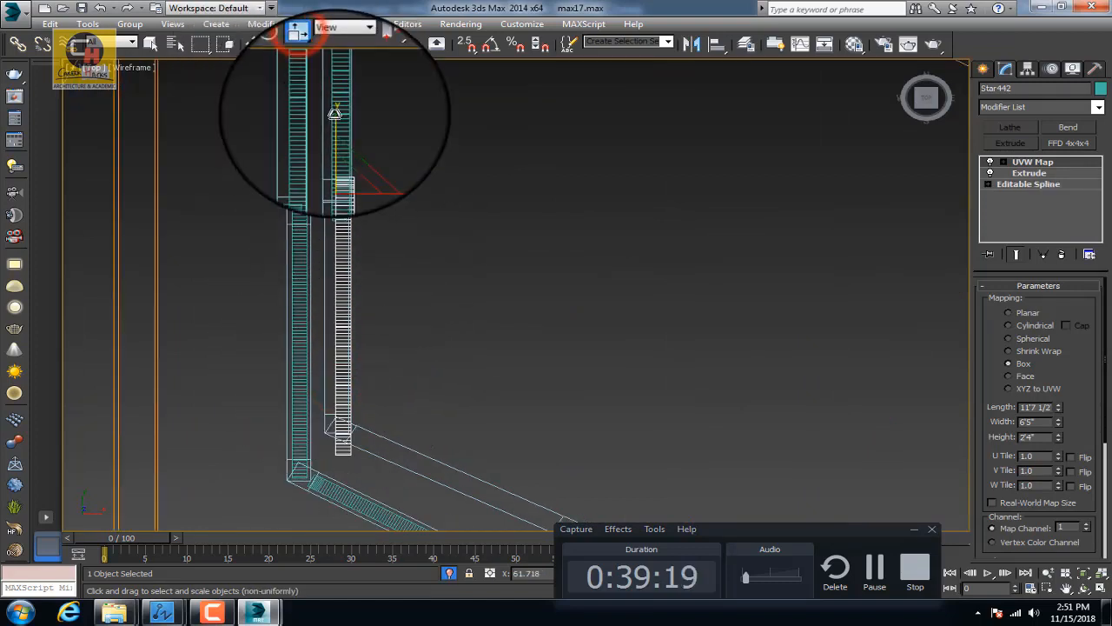
left_click(337, 115)
left_click(257, 42)
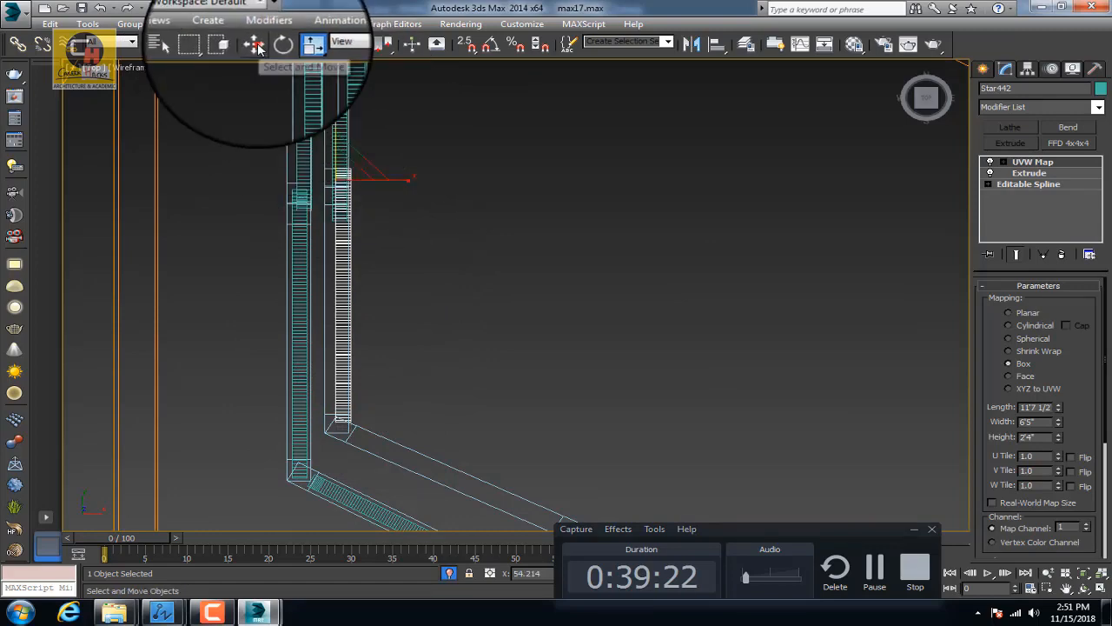
Step: Move the -Y angled side's panel beside the front corner into the lower frame and rotate it parallel to the rails
middle_click_drag(567, 319, 359, 183)
scroll(359, 185, "down", 2)
left_click(267, 395)
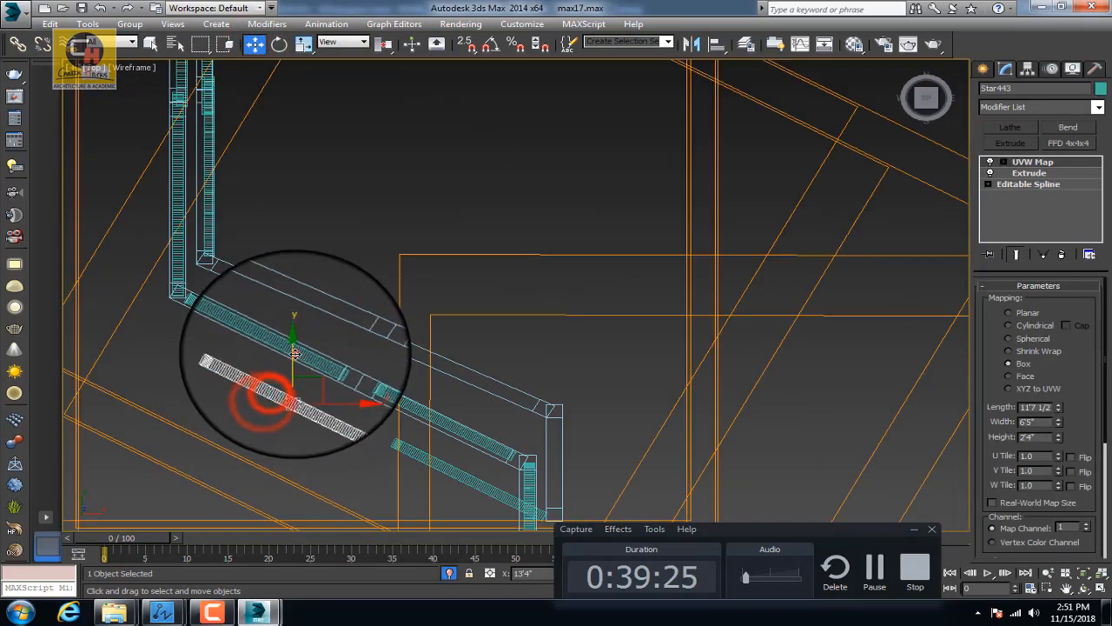
scroll(330, 259, "up", 3)
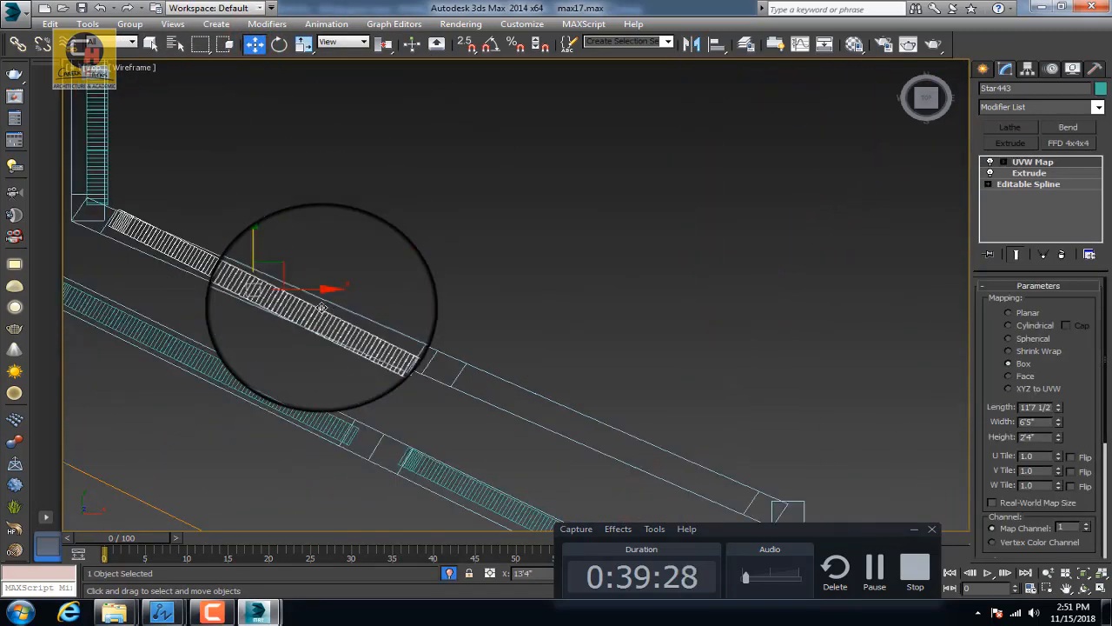
left_click(279, 44)
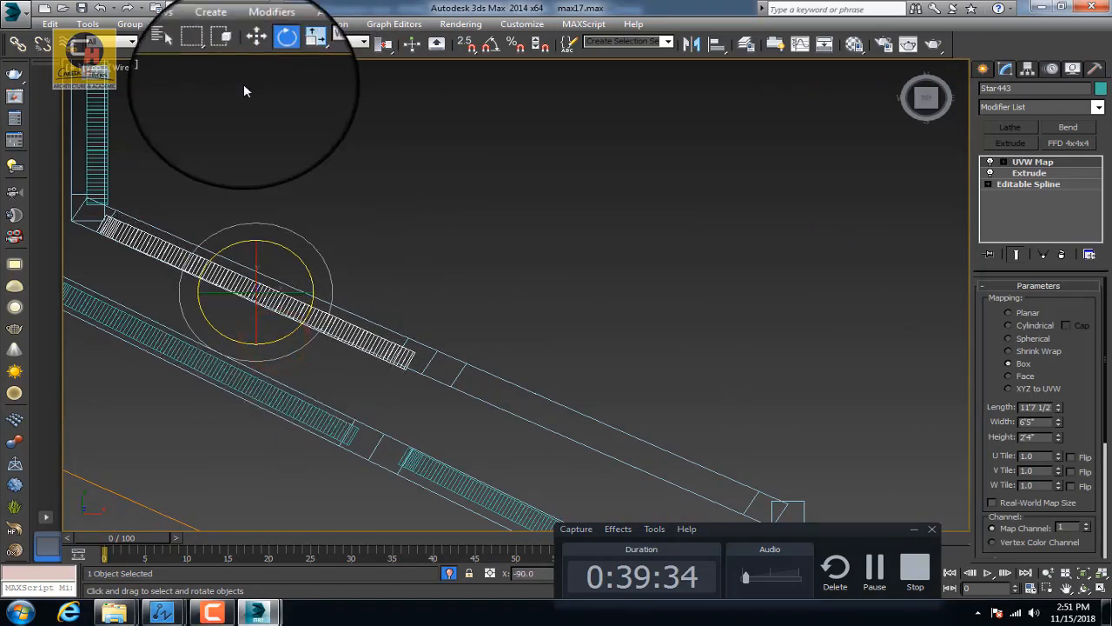
left_click(254, 43)
left_click(258, 254)
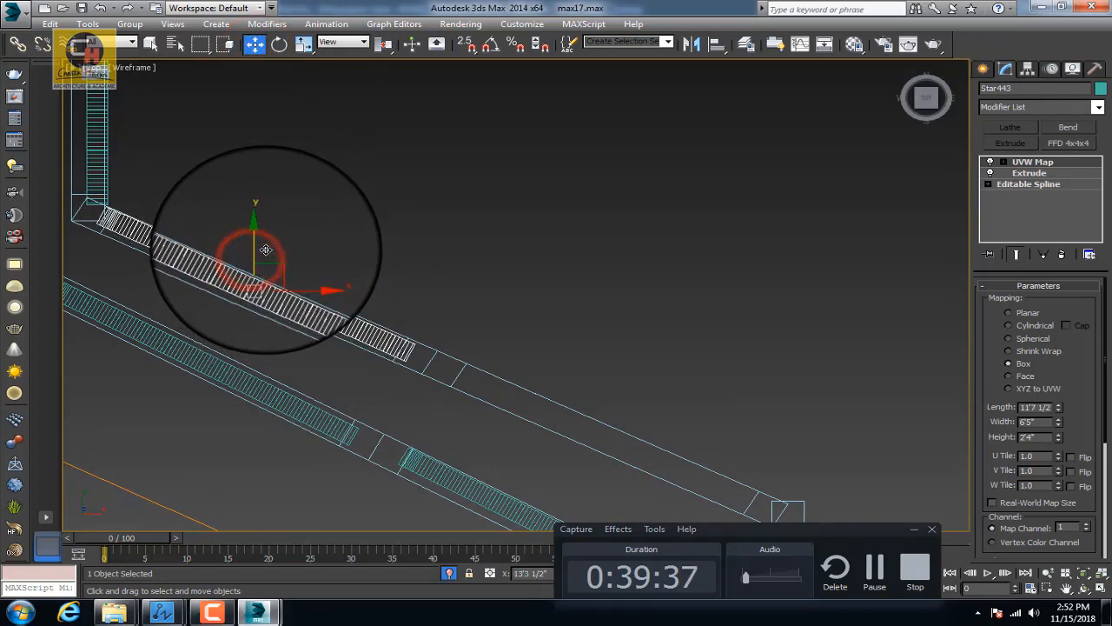
Step: Fit the remaining -Y angled panel between the middle post and the end railing by moving it and rotating it to the frame's slope
scroll(266, 251, "down", 3)
left_click_drag(438, 418, 448, 363)
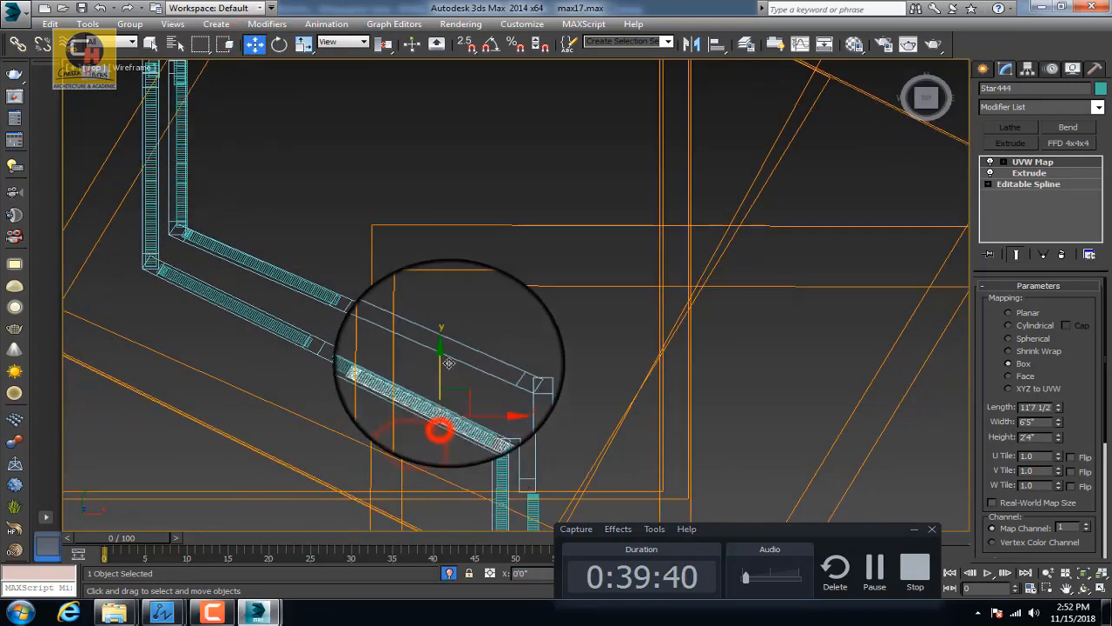
scroll(437, 343, "up", 3)
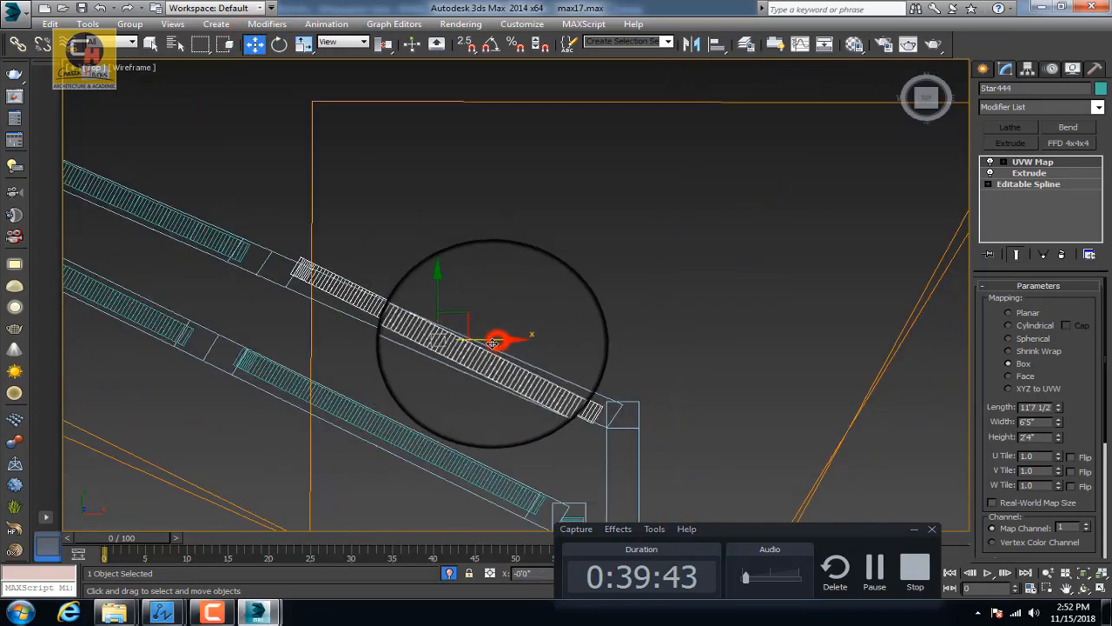
left_click(278, 43)
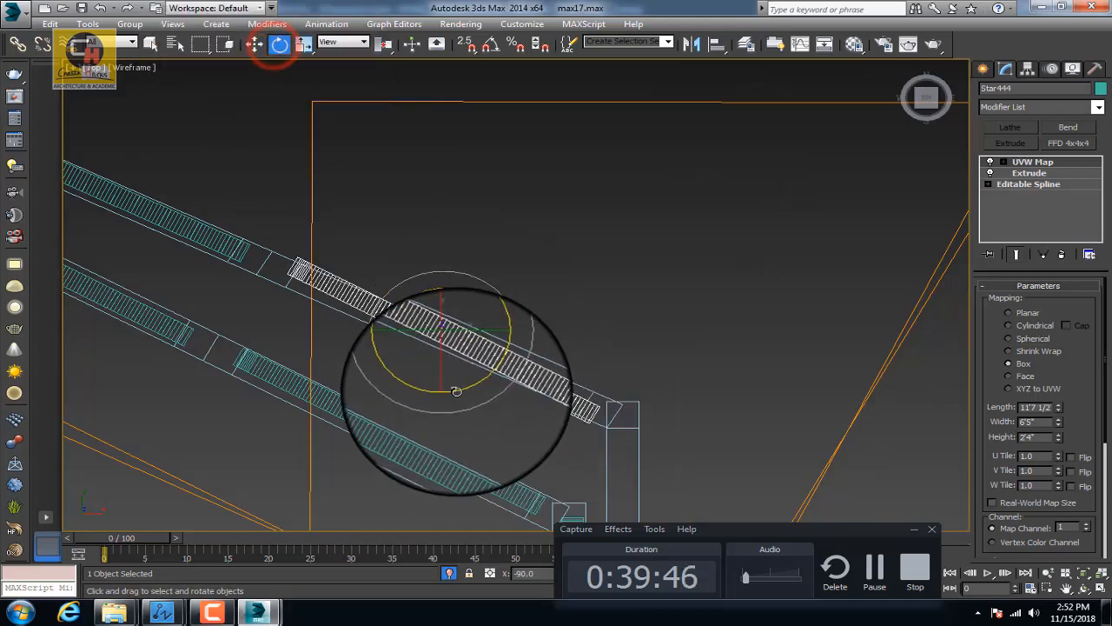
left_click_drag(463, 388, 460, 390)
Step: Move the -Y end lattice panel along Y and X into the lower balcony's short end railing frame
scroll(336, 283, "down", 6)
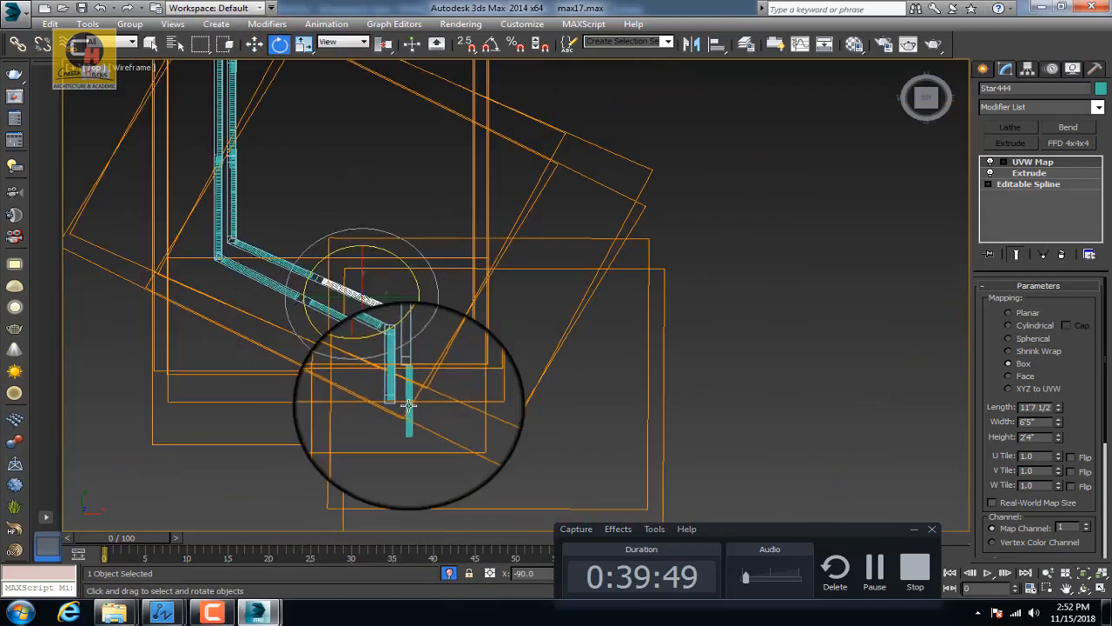
scroll(410, 407, "up", 5)
left_click(418, 393)
left_click(254, 43)
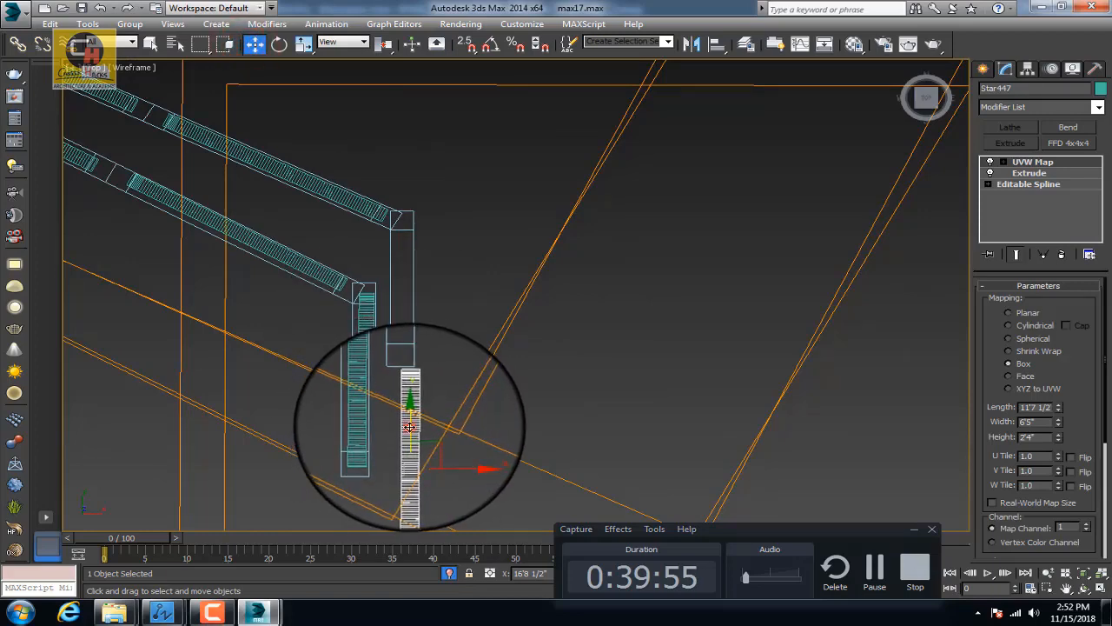
left_click_drag(408, 427, 402, 259)
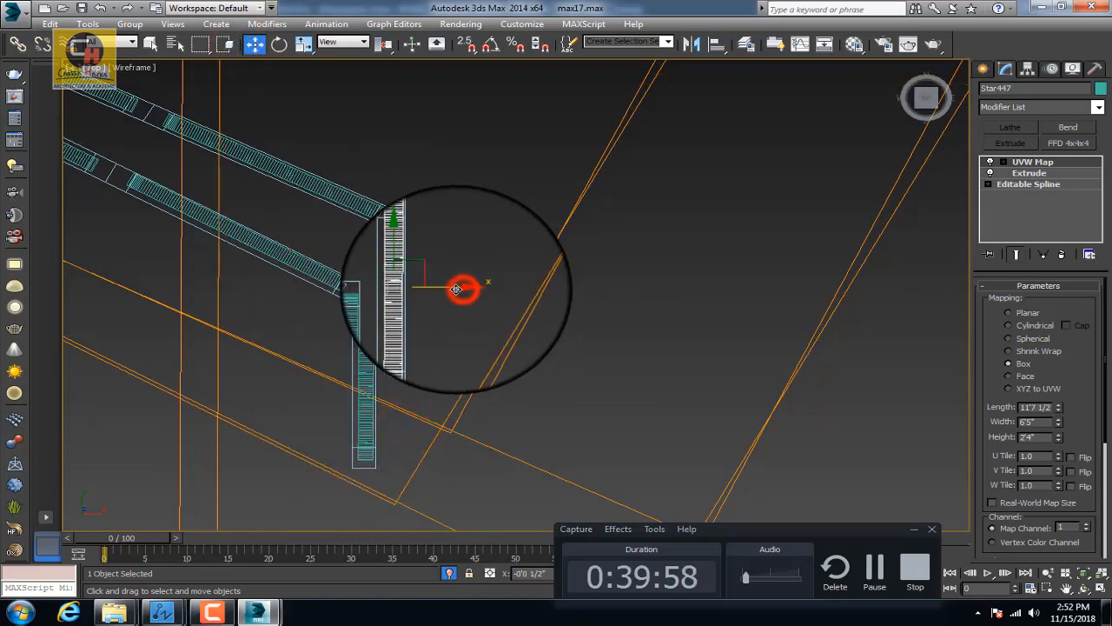
Step: Exit isolation and show the model shaded in an angled view to check the lower railing's lattice panels on the building
scroll(456, 291, "down", 8)
middle_click_drag(380, 350, 469, 271, "alt")
left_click(570, 335)
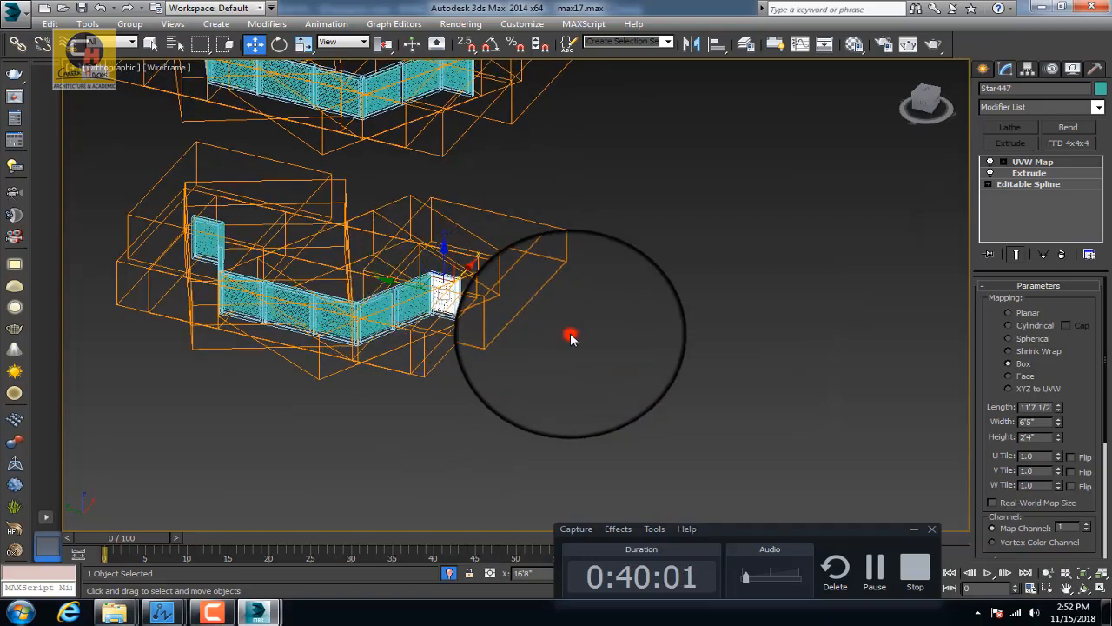
scroll(385, 316, "up", 6)
left_click(410, 306)
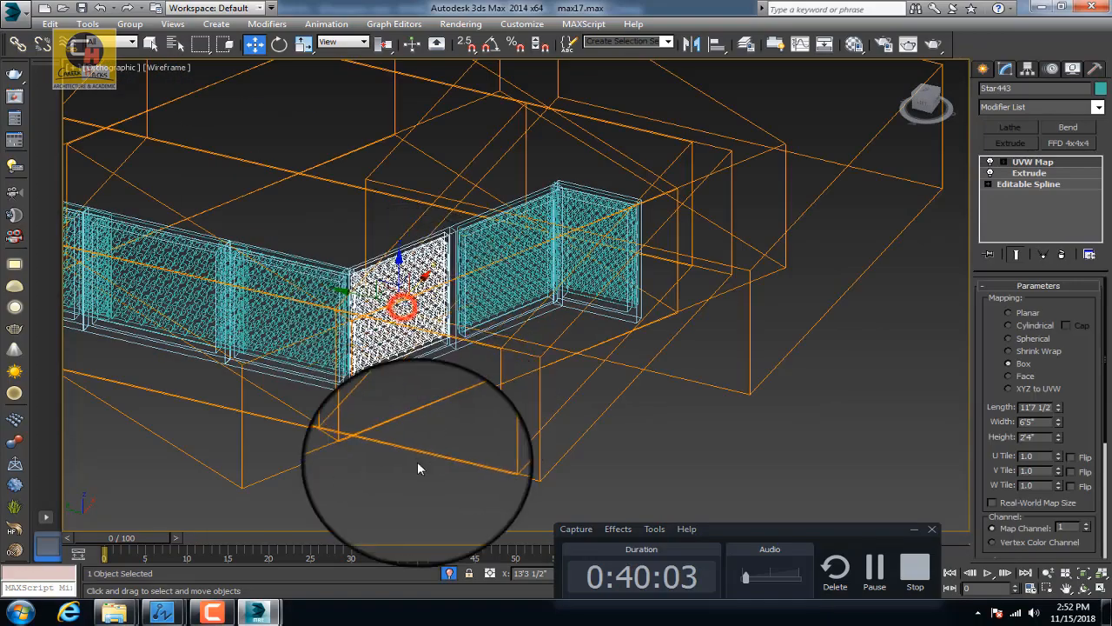
left_click(449, 574)
key("F3")
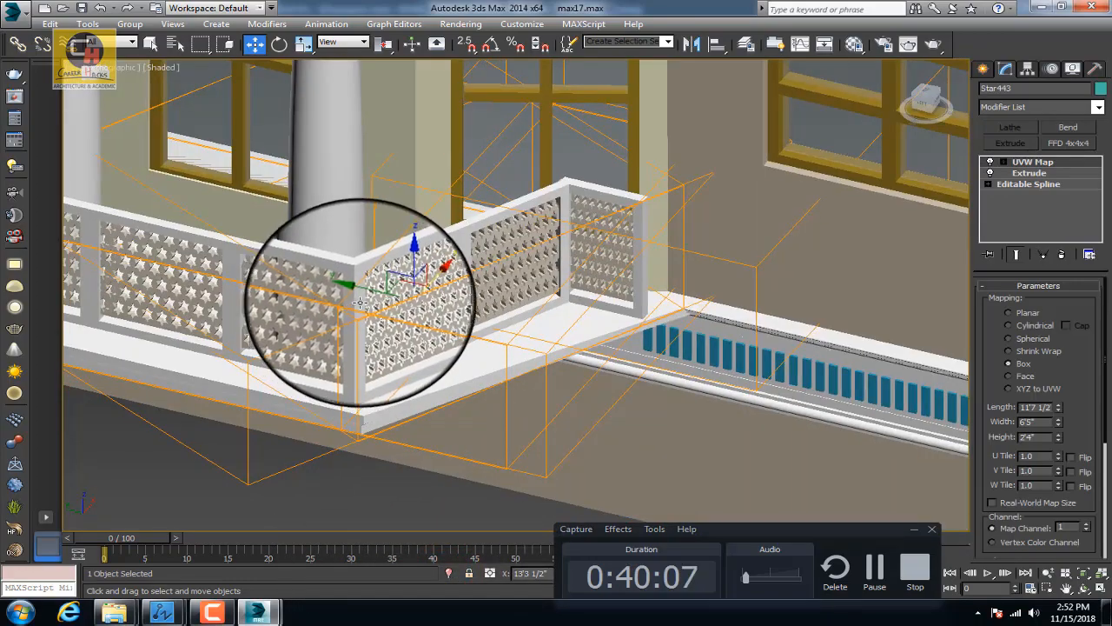
scroll(359, 303, "down", 7)
middle_click_drag(371, 352, 876, 521, "alt")
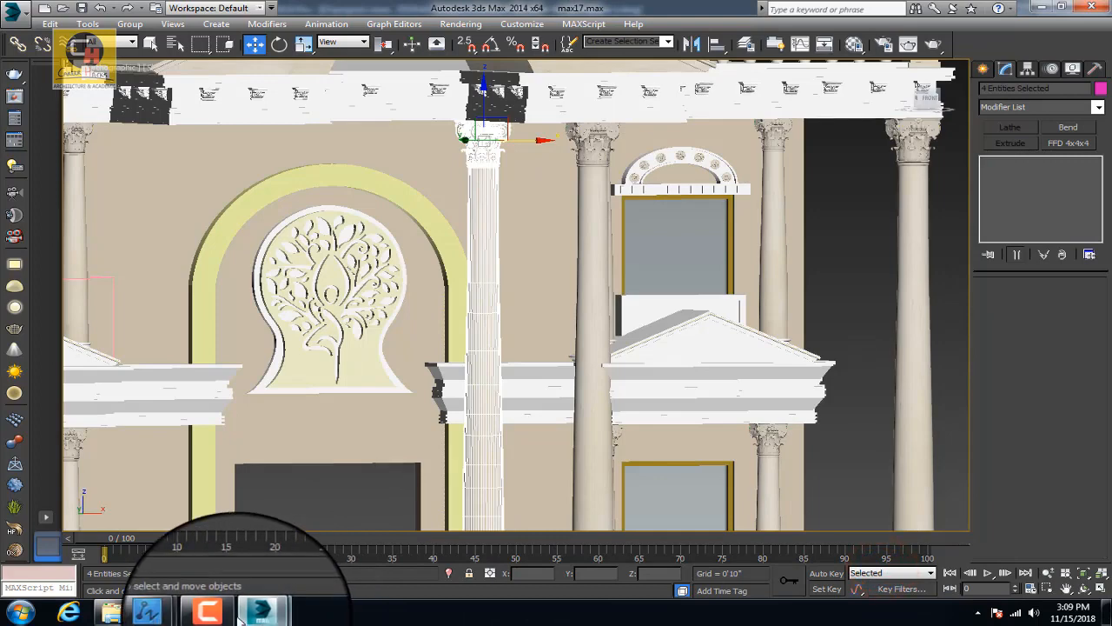
Step: Bring the entrance facade into a straight-on front view and display it in wireframe
middle_click_drag(374, 389, 484, 374)
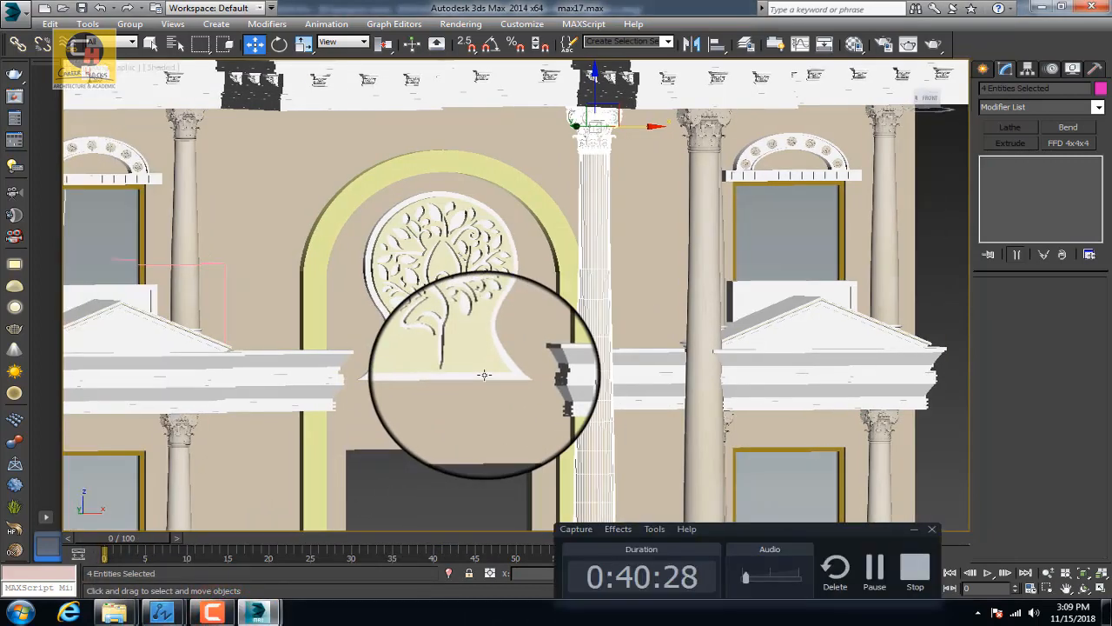
scroll(484, 375, "down", 6)
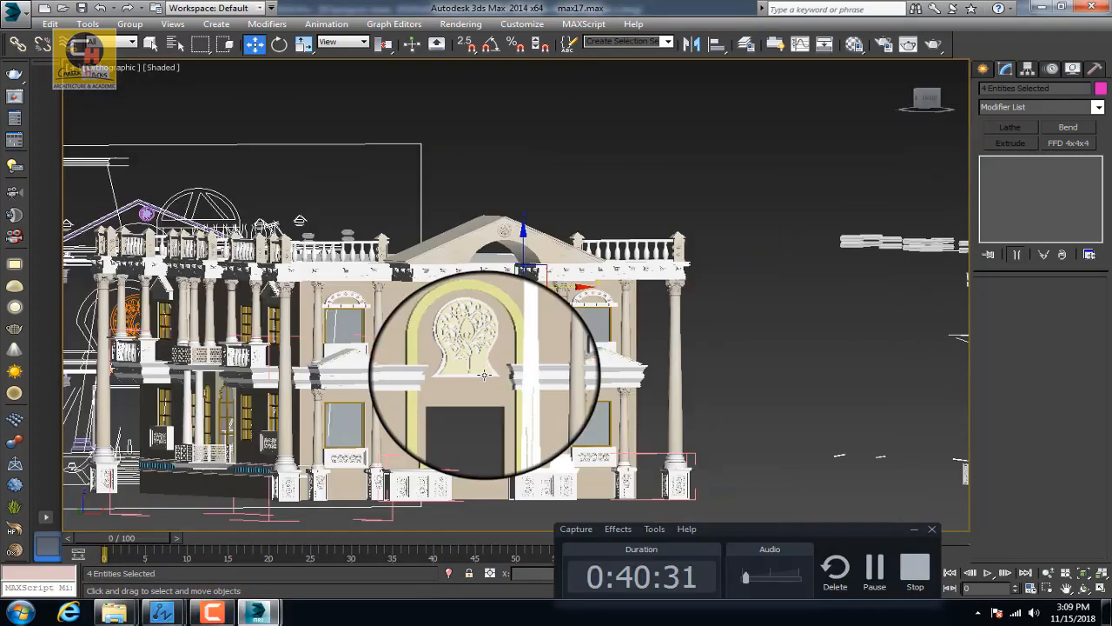
scroll(484, 374, "up", 4)
scroll(465, 324, "down", 2)
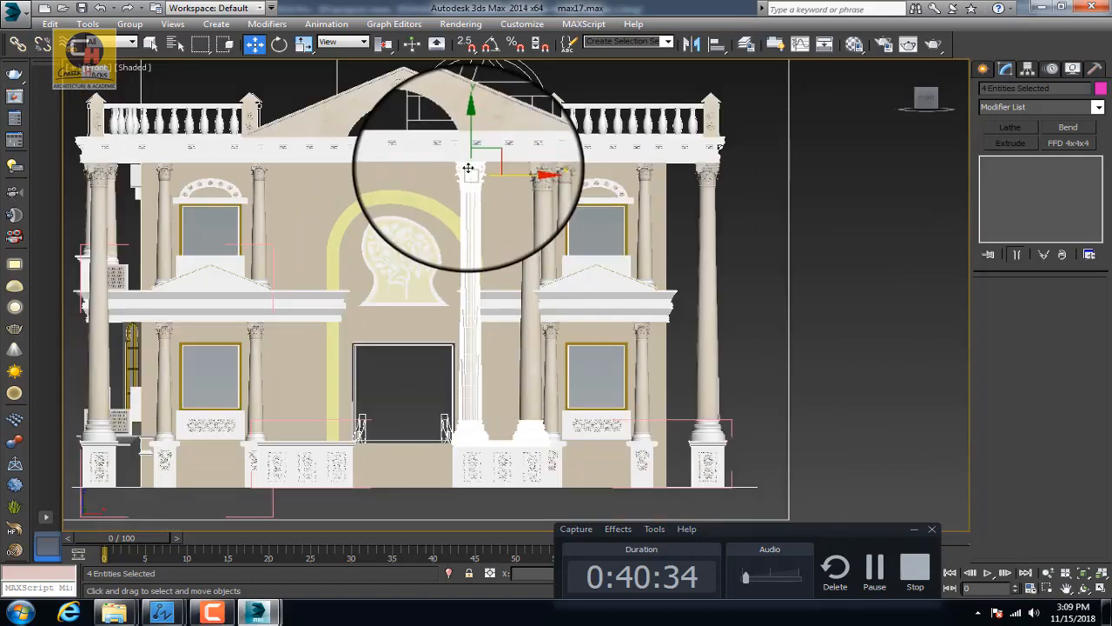
key("F3")
scroll(467, 171, "up", 4)
scroll(465, 175, "down", 1)
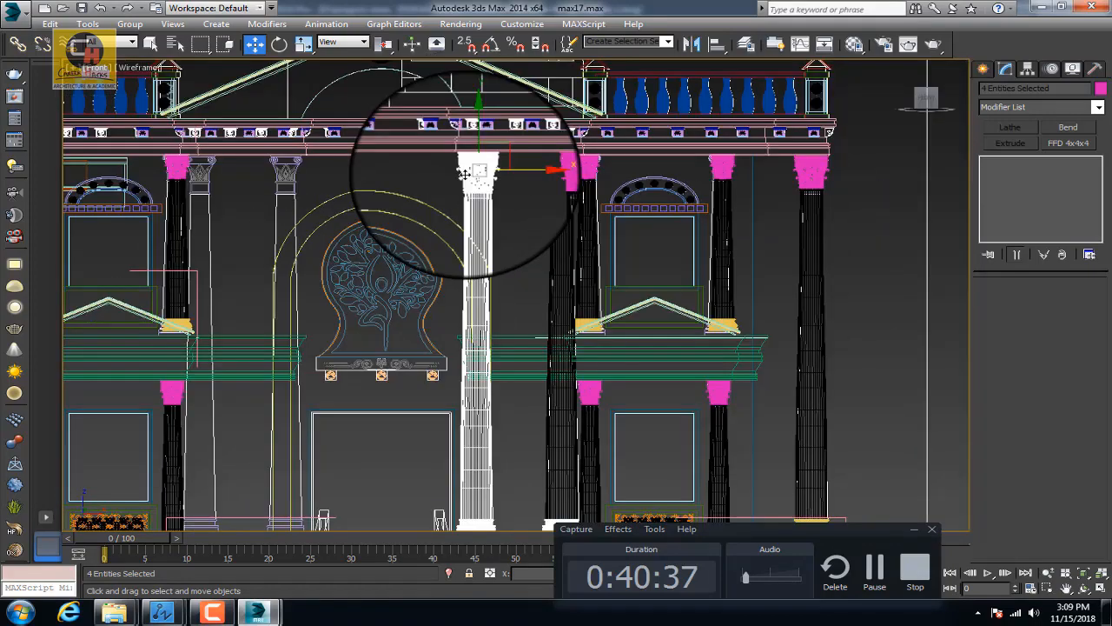
scroll(465, 175, "down", 3)
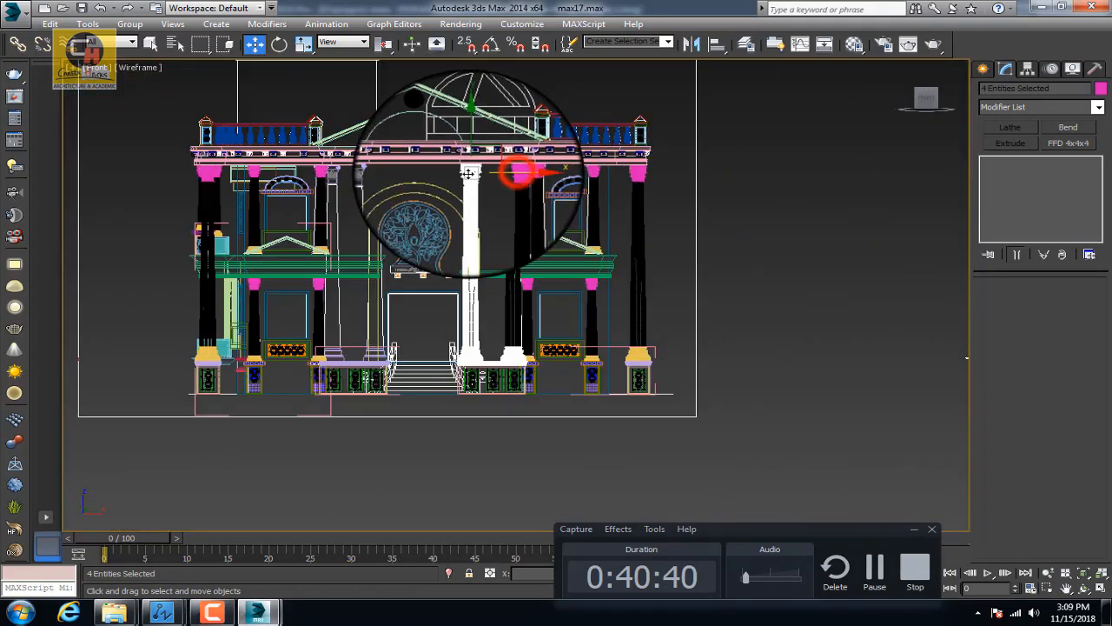
Step: Try to copy the four selected entrance column parts as instances to the opposite side of the doorway
left_click_drag(422, 203, 416, 207, "shift")
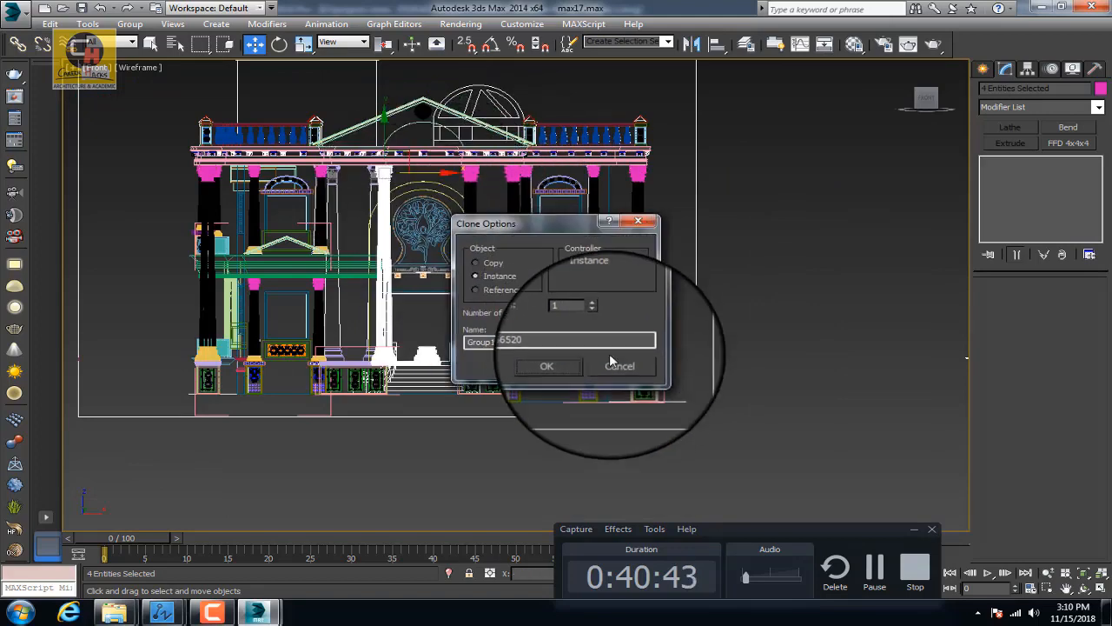
left_click(602, 365)
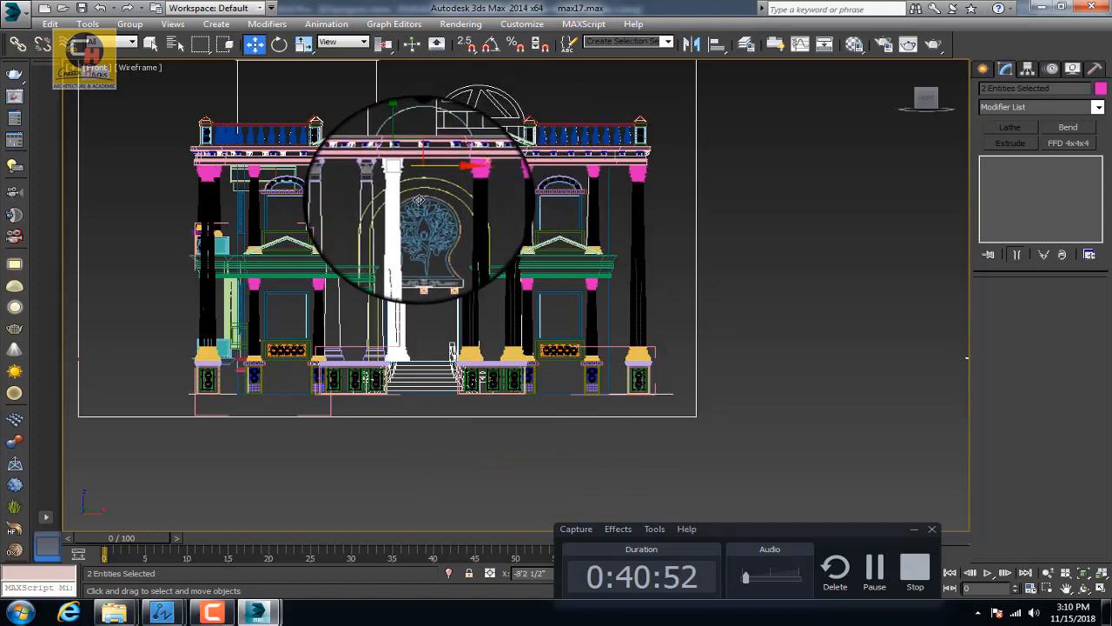
Step: Clone the two selected entrance column parts as one instance across the doorway and align them along X beneath the entablature
left_click_drag(510, 259, 513, 263, "shift")
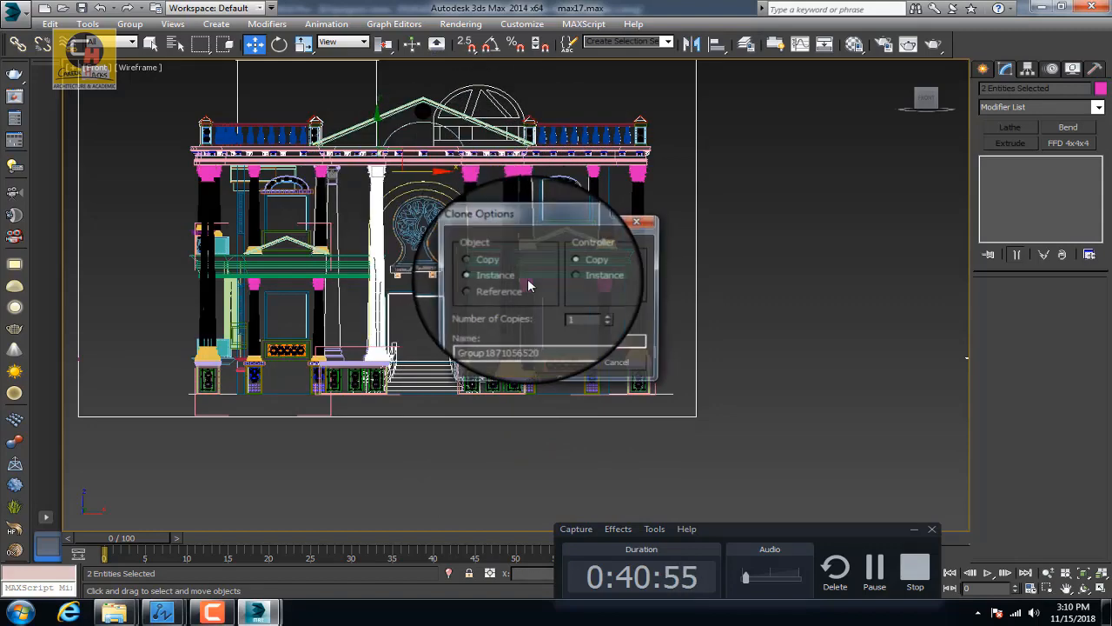
left_click(555, 358)
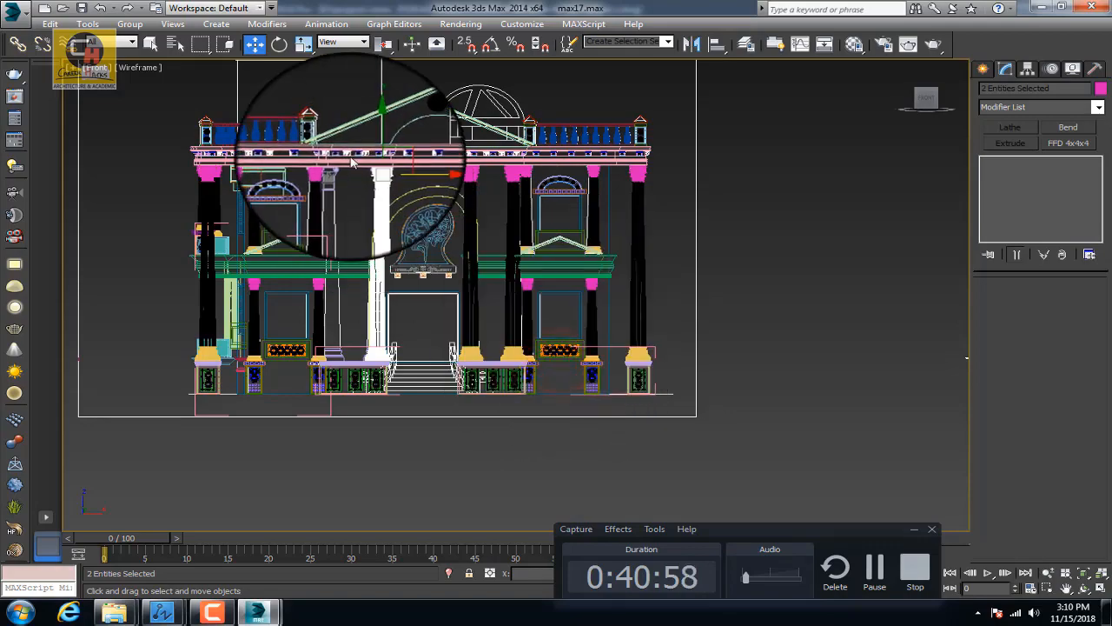
scroll(352, 160, "up", 5)
scroll(413, 200, "up", 3)
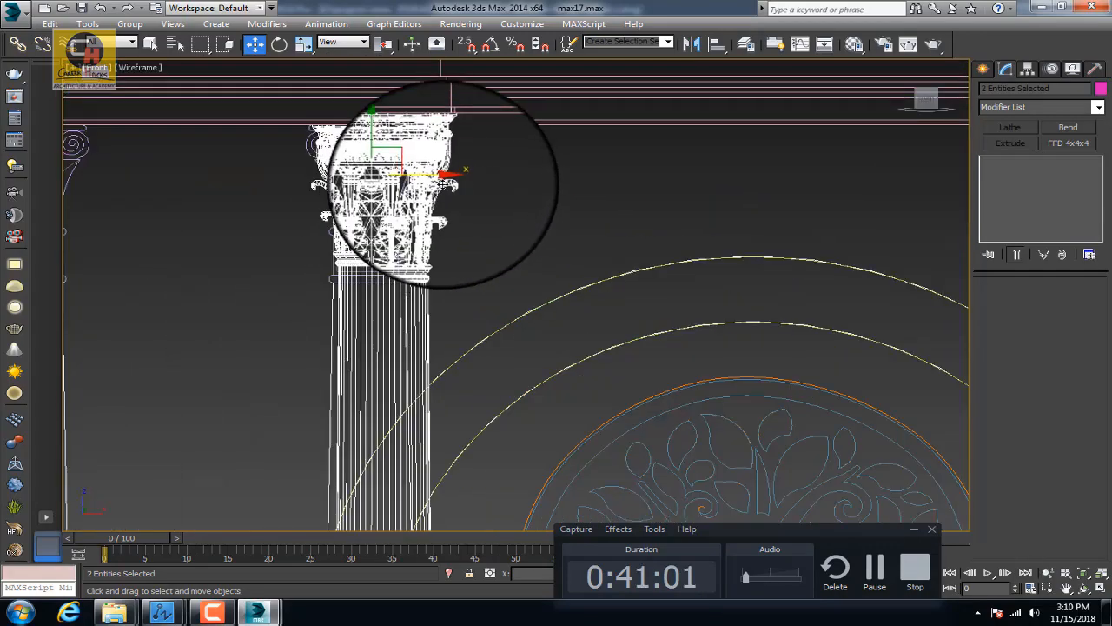
scroll(430, 178, "down", 5)
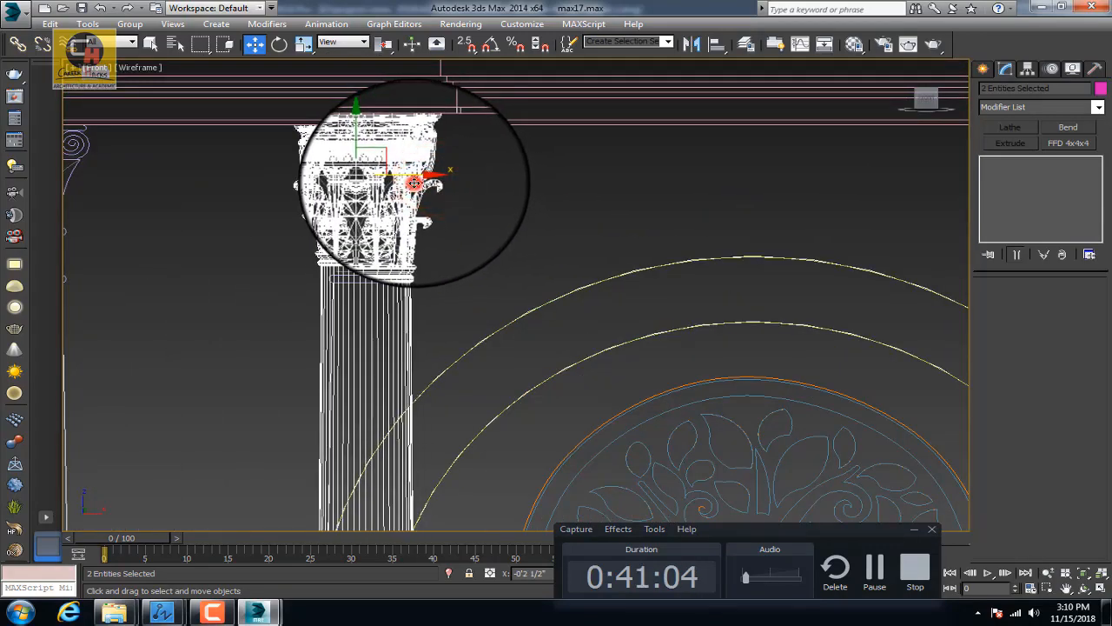
left_click(411, 174)
scroll(411, 174, "down", 6)
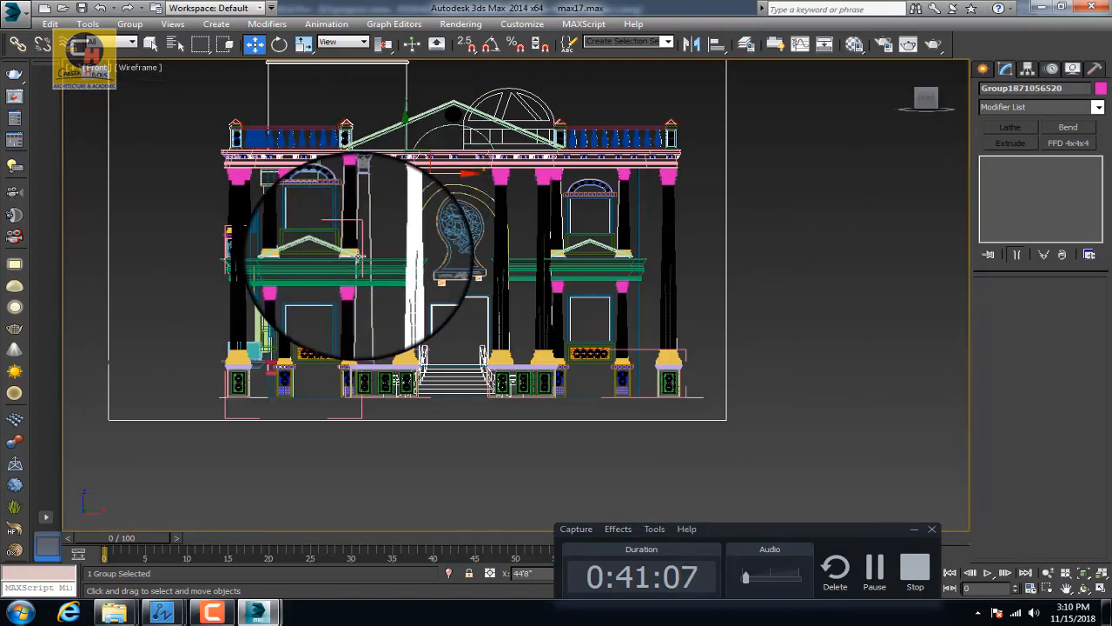
Step: Select the copied inner column together with its base and clone it once as an instance to the outer side of the entrance plinth
scroll(428, 396, "up", 4)
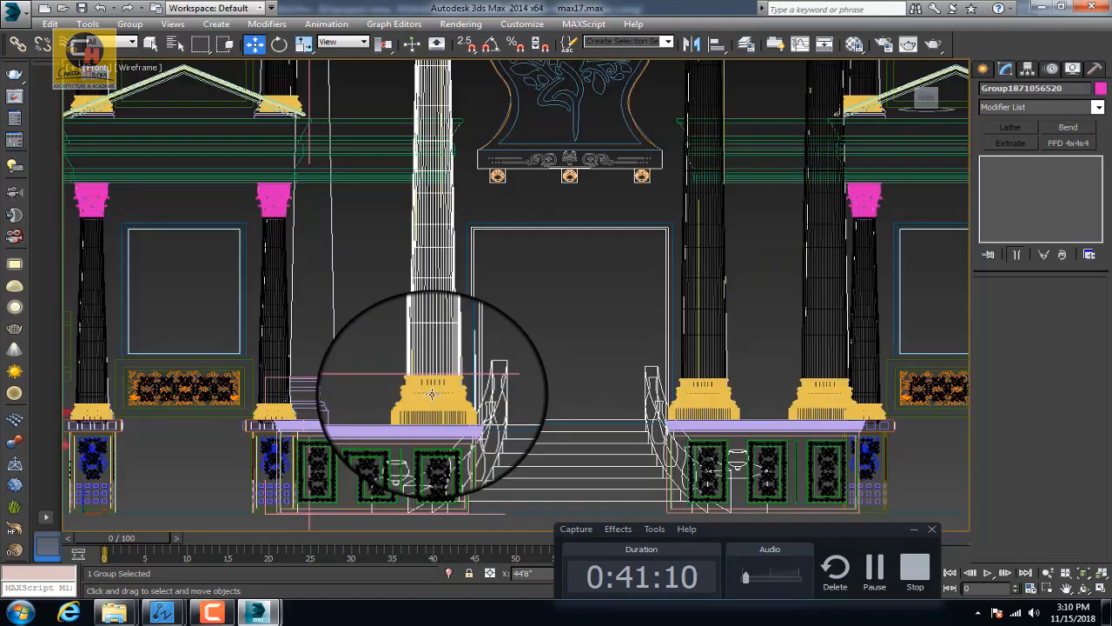
left_click(432, 393)
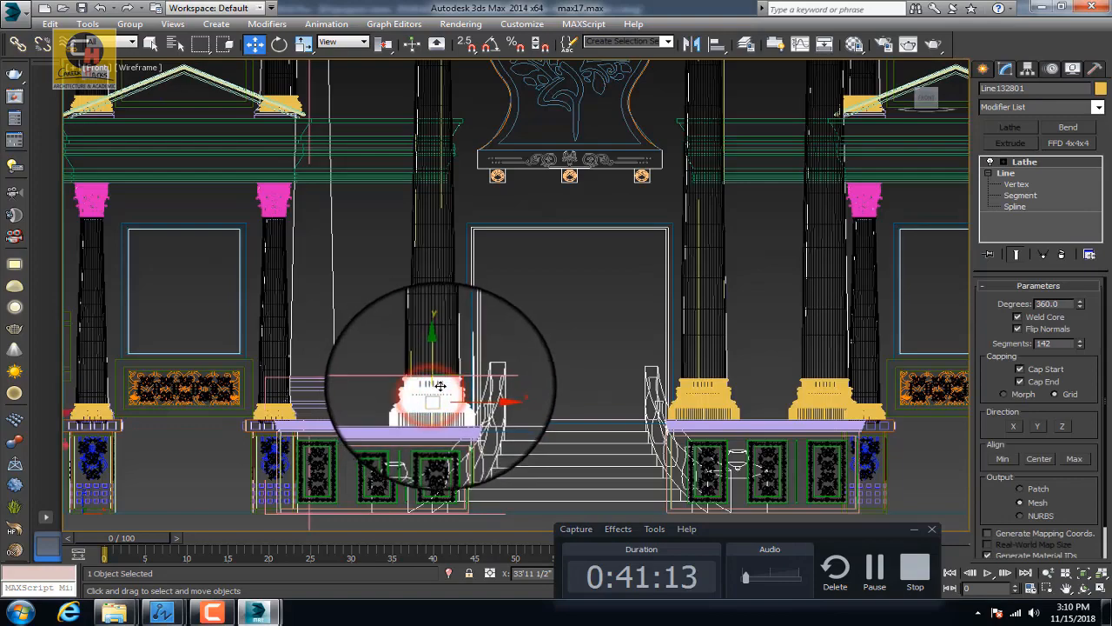
mouse_move(441, 386)
middle_mouse_down("alt")
mouse_move(450, 392)
mouse_move(443, 379)
middle_mouse_up("alt")
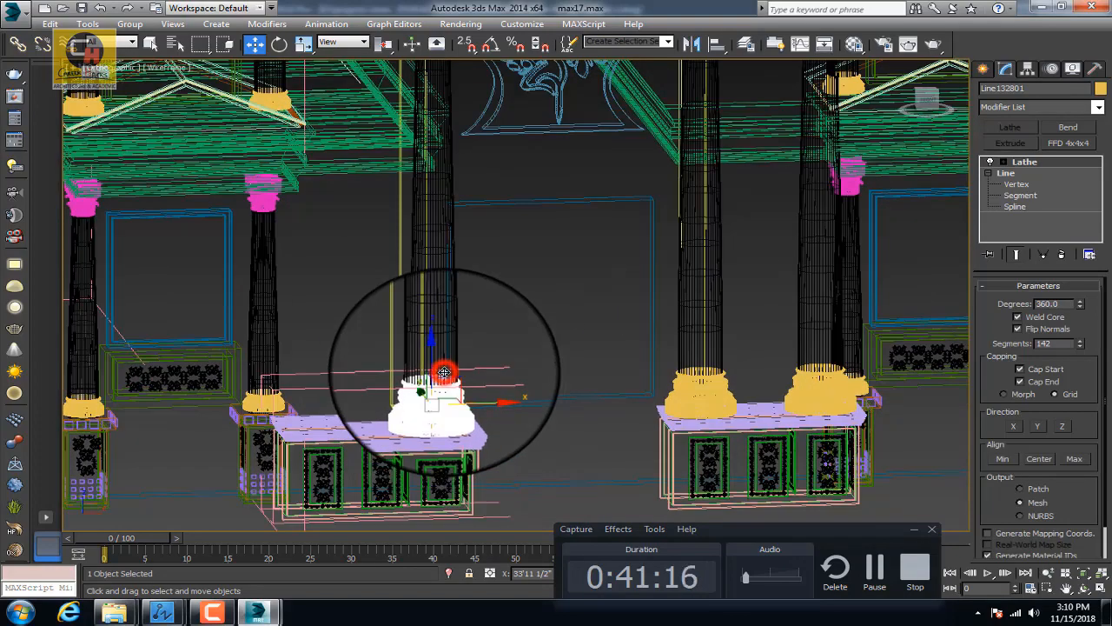
left_click(444, 372, "ctrl")
key("f")
scroll(445, 371, "up", 2)
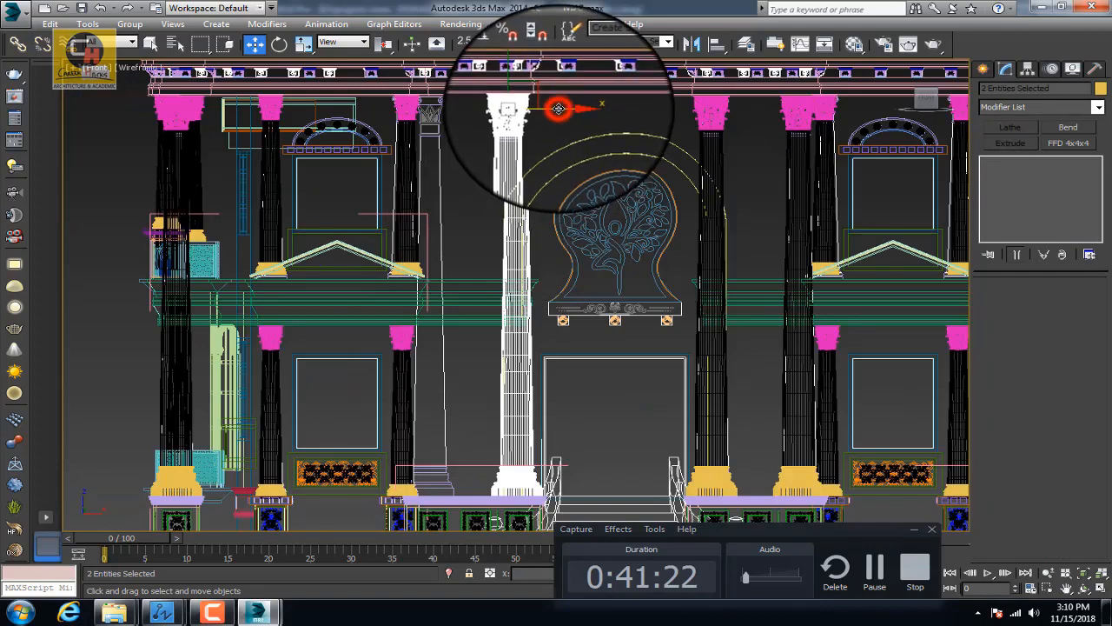
left_click_drag(530, 115, 513, 127)
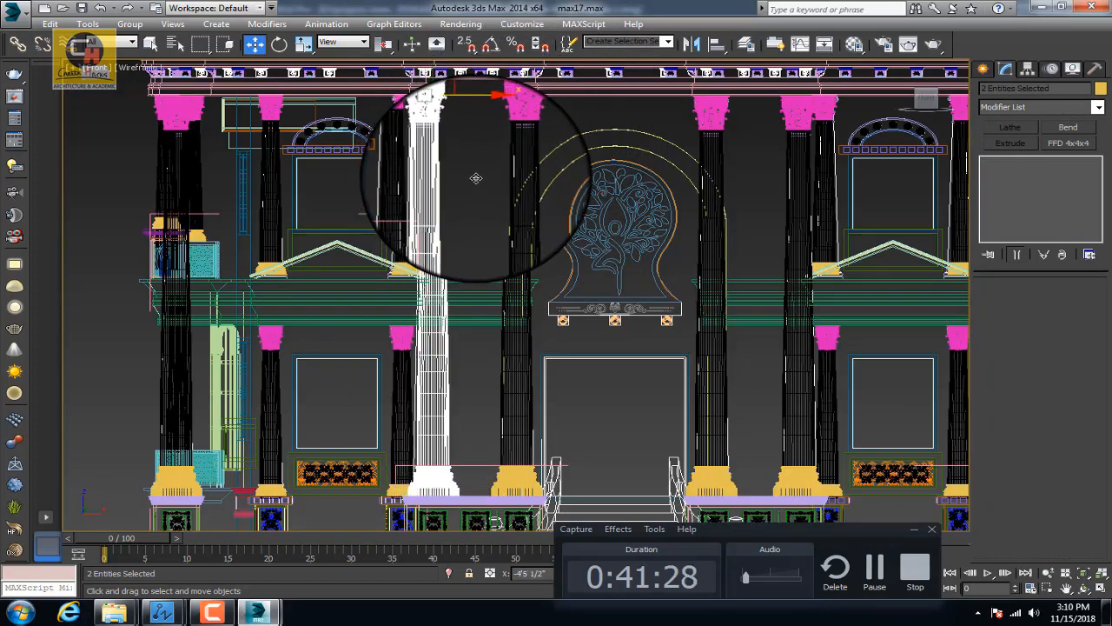
left_click_drag(470, 179, 470, 179, "shift")
left_click(565, 366)
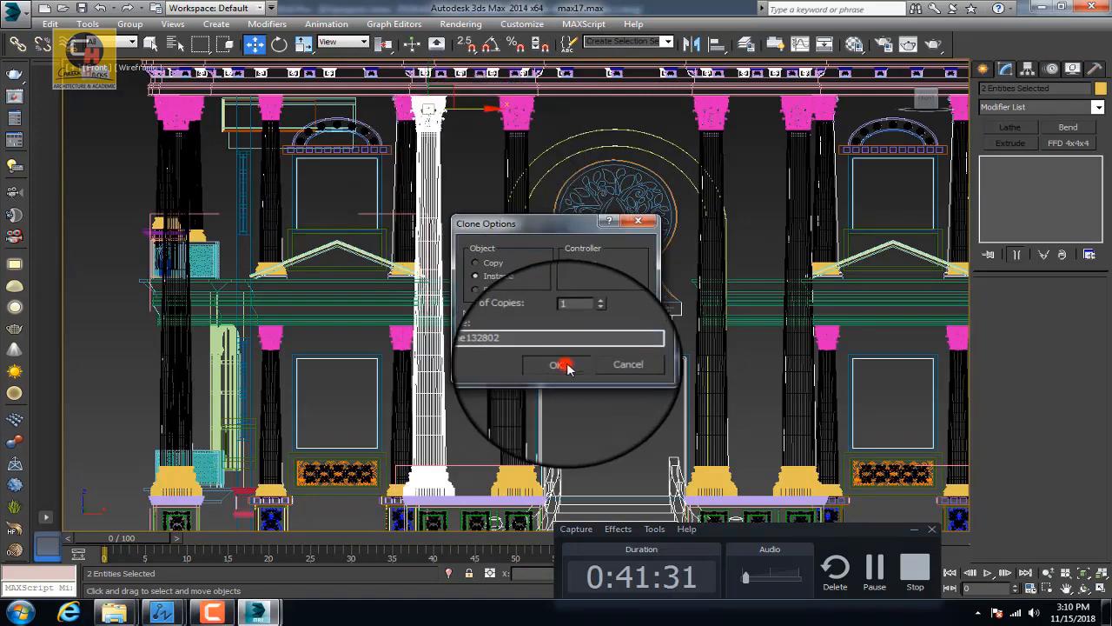
Step: Check the copied entrance columns against the entablature up close and in a shaded, angled view of the facade
middle_click_drag(453, 250, 461, 291)
scroll(438, 186, "up", 5)
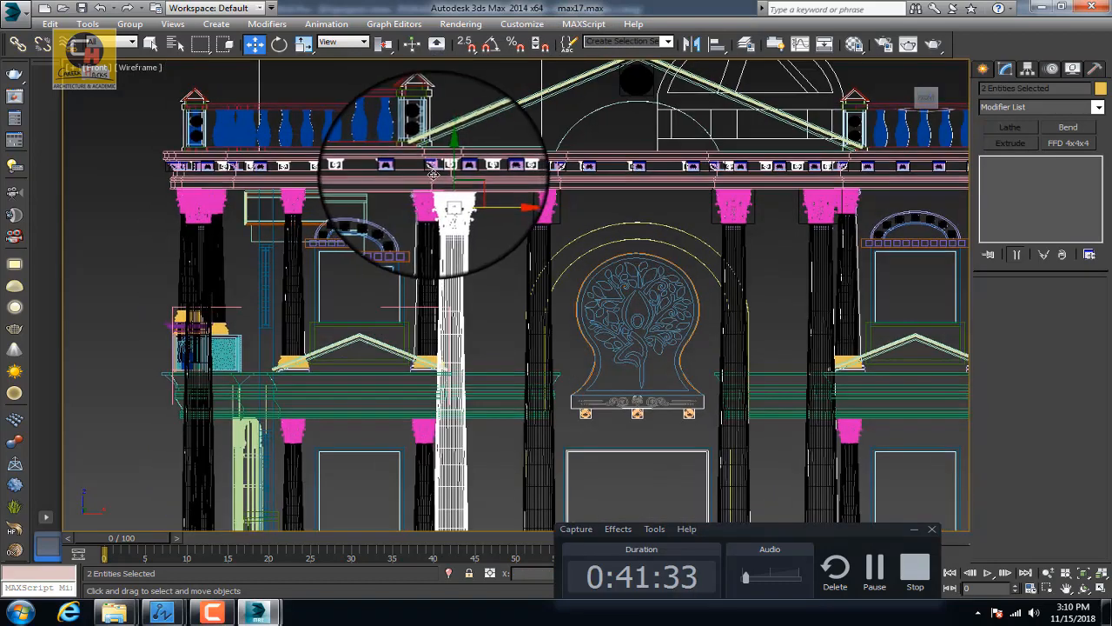
scroll(449, 198, "up", 2)
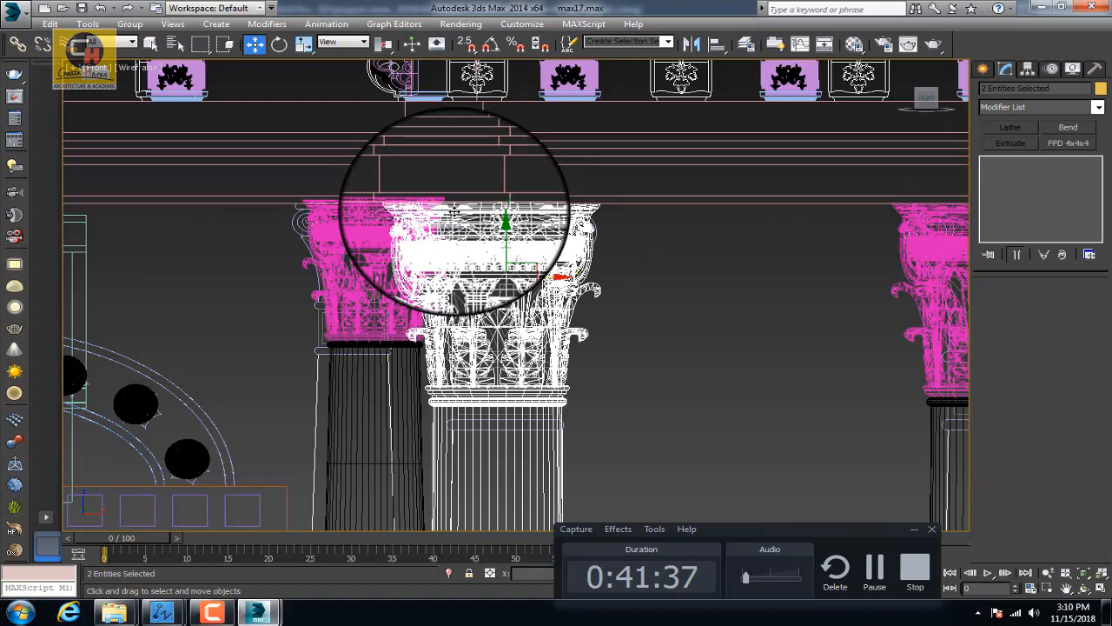
key("F3")
scroll(459, 235, "down", 6)
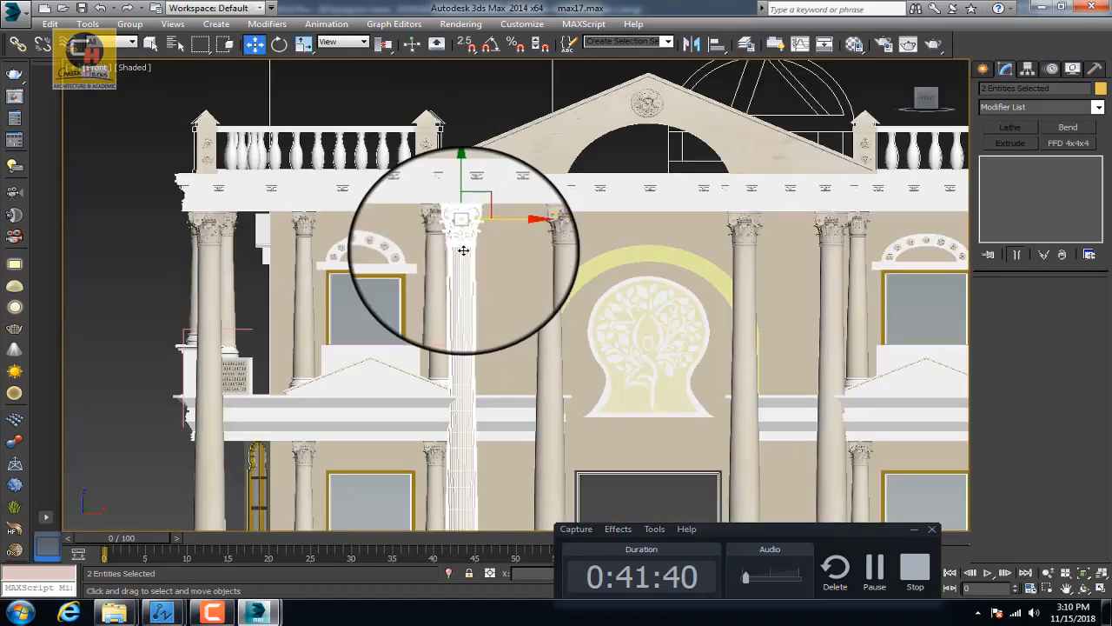
scroll(468, 221, "down", 2)
scroll(509, 259, "down", 5)
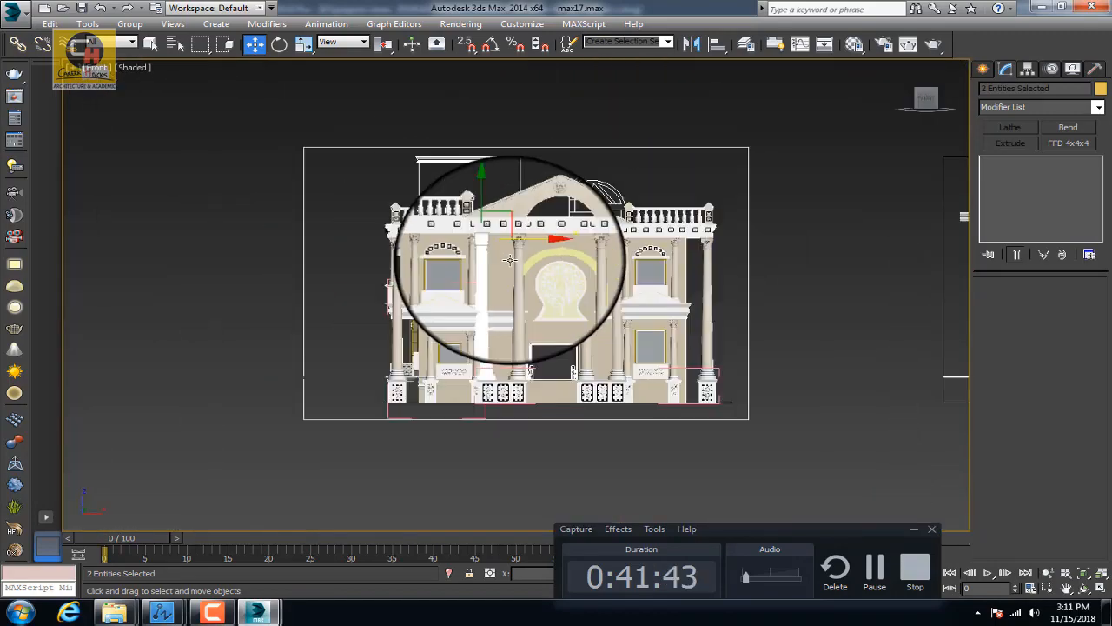
middle_click_drag(512, 273, 533, 304, "alt")
scroll(530, 306, "up", 5)
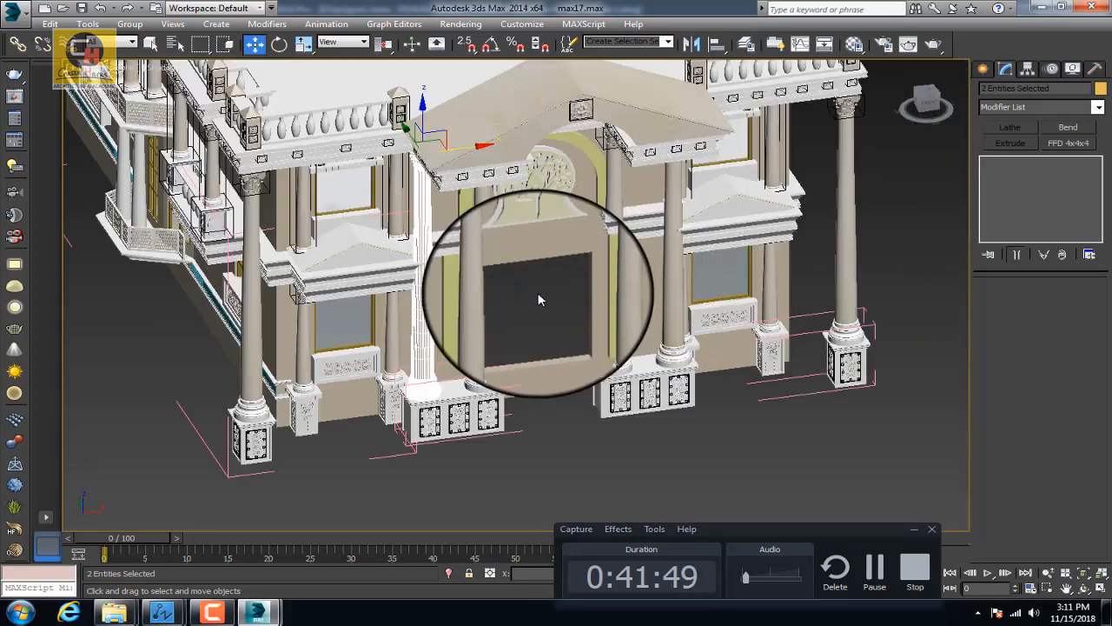
Step: Isolate the front facade wall in a straight-on front view and duplicate it in place as an independent copy
scroll(539, 250, "up", 2)
left_click(537, 249)
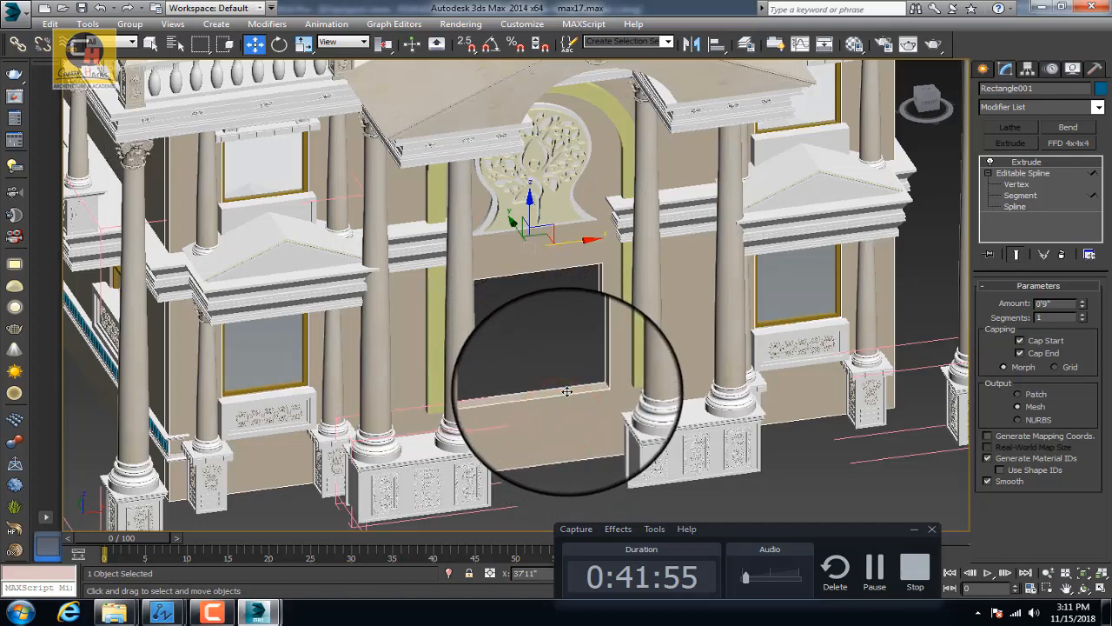
key("alt+q")
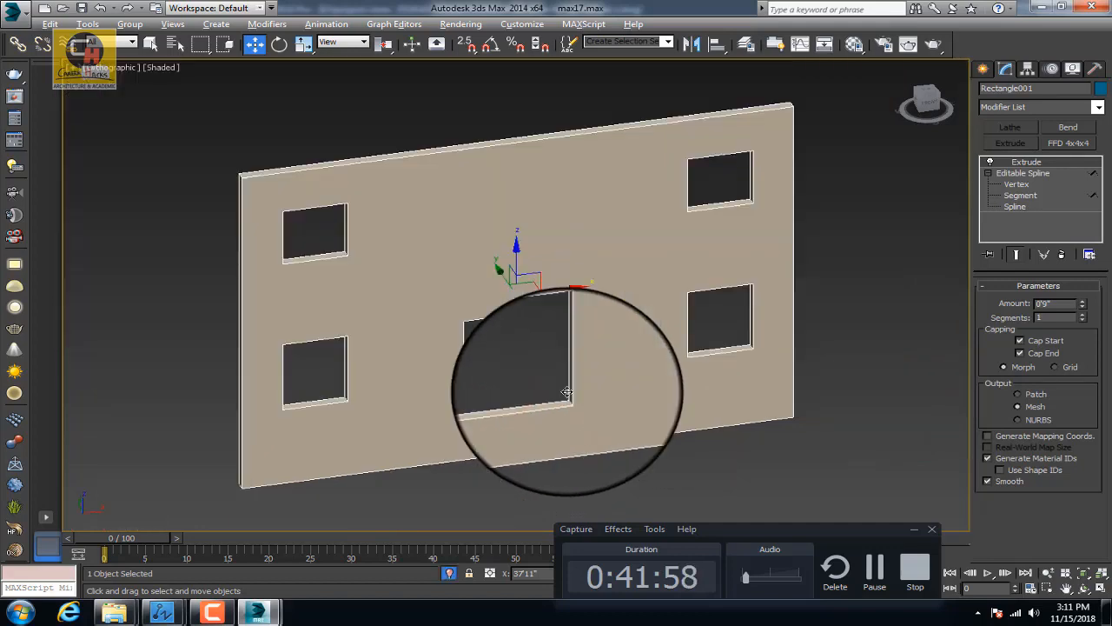
key("f")
key("z")
key("ctrl+v")
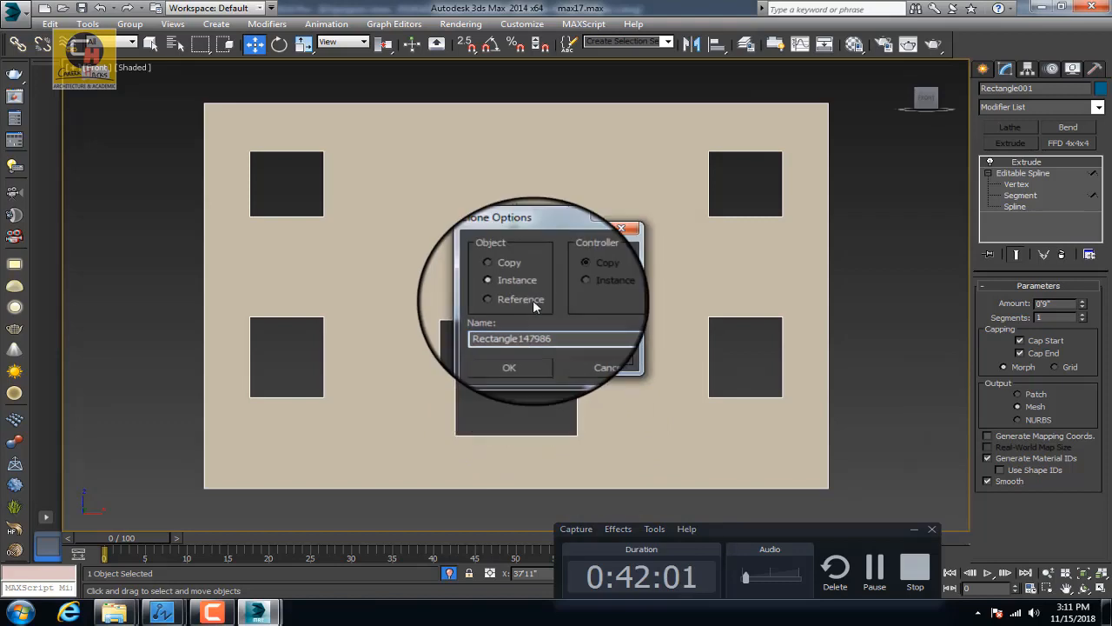
left_click(480, 265)
left_click(533, 354)
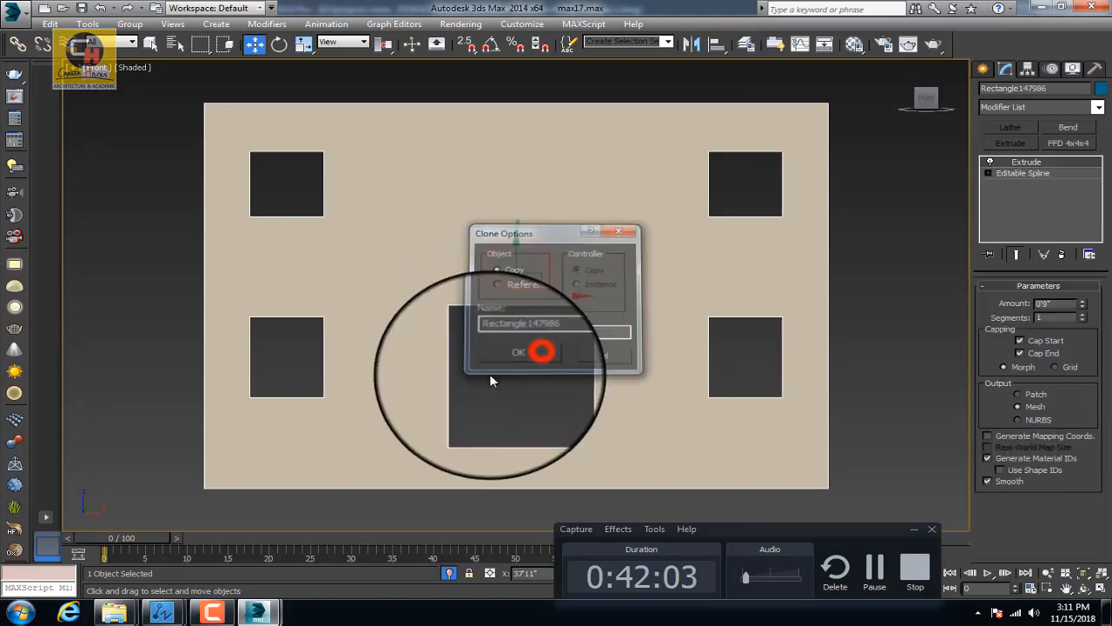
Step: Delete the copied wall's outer outline and four window splines, keeping only the central doorway rectangle
left_click(988, 173)
left_click(1015, 206)
key("F3")
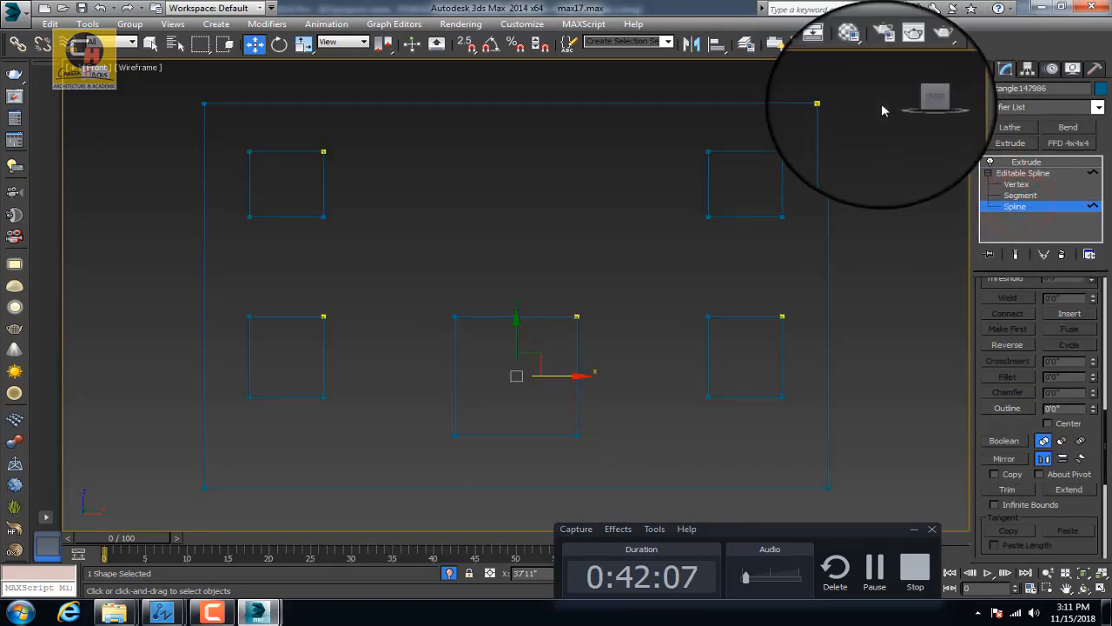
left_click_drag(881, 93, 666, 400)
key("Delete")
left_click_drag(345, 117, 259, 287)
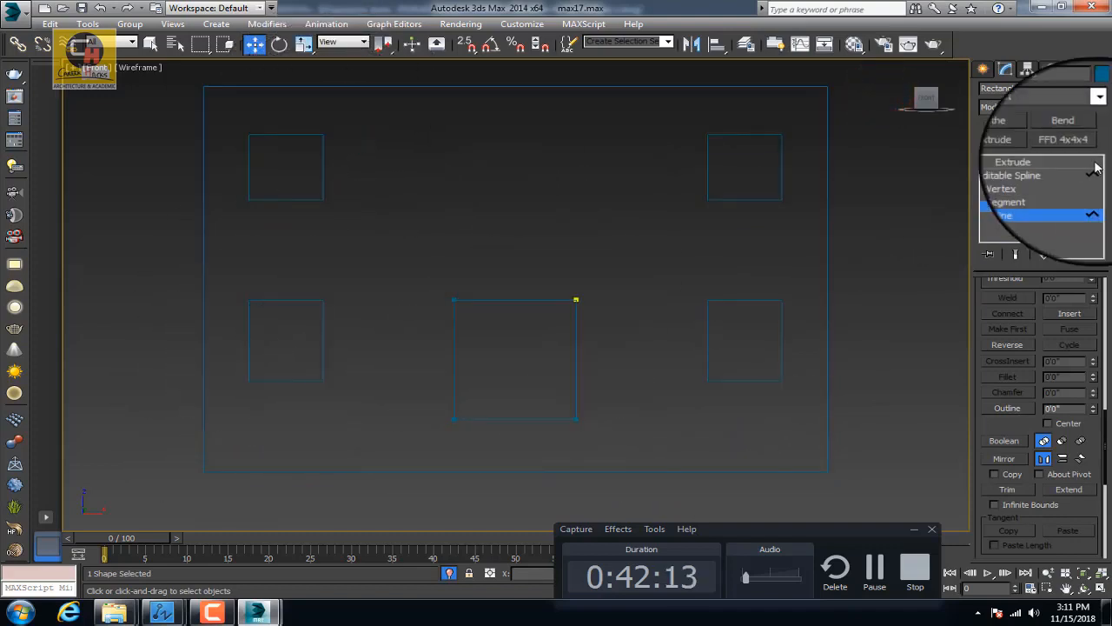
Step: Remove the bottom segment of the doorway rectangle and outline the open spline by 2.5 to form the door frame
left_click(1021, 194)
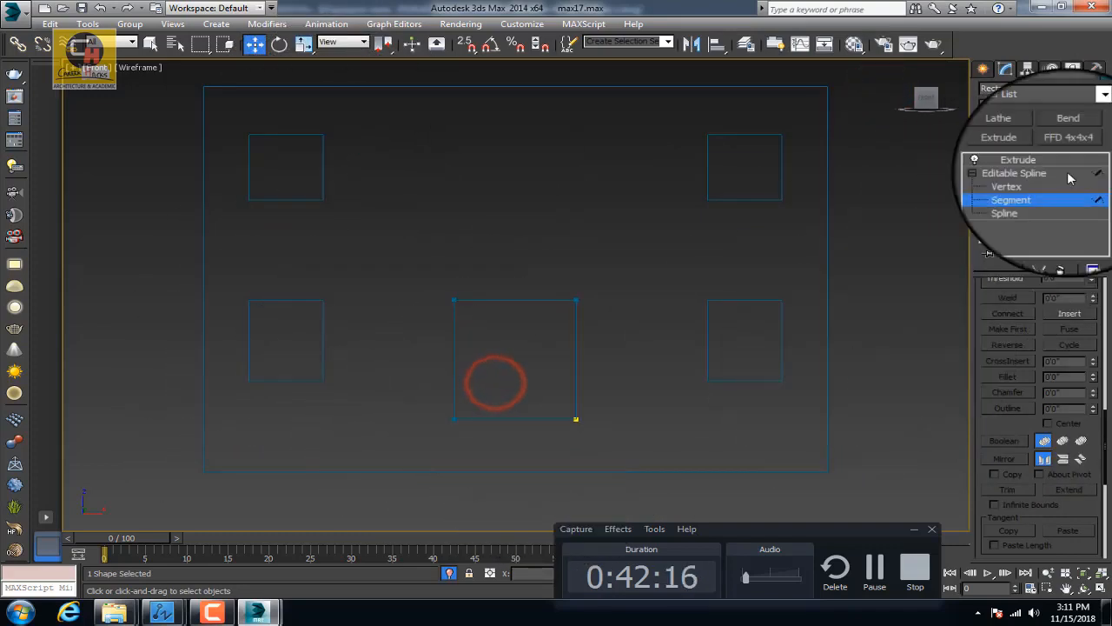
left_click(1015, 206)
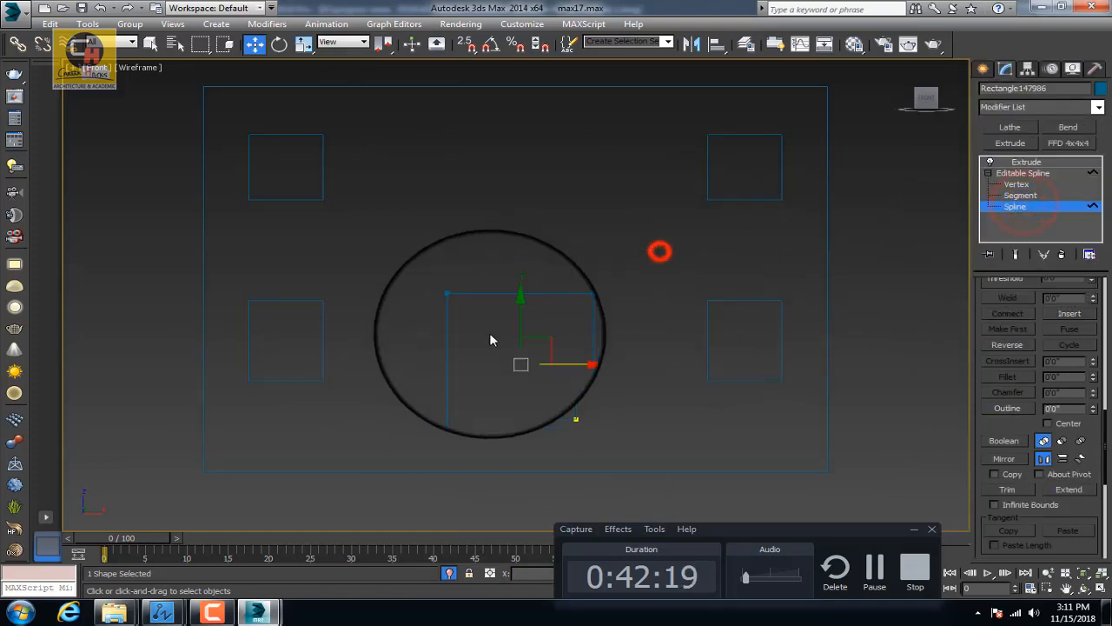
double_click(1074, 407)
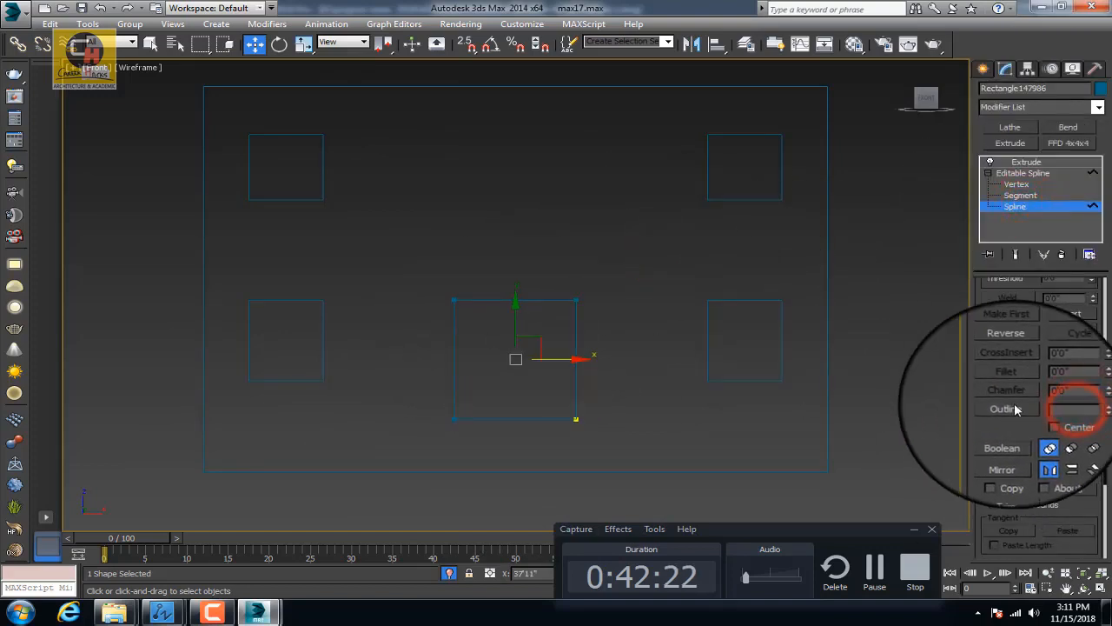
type("2.5")
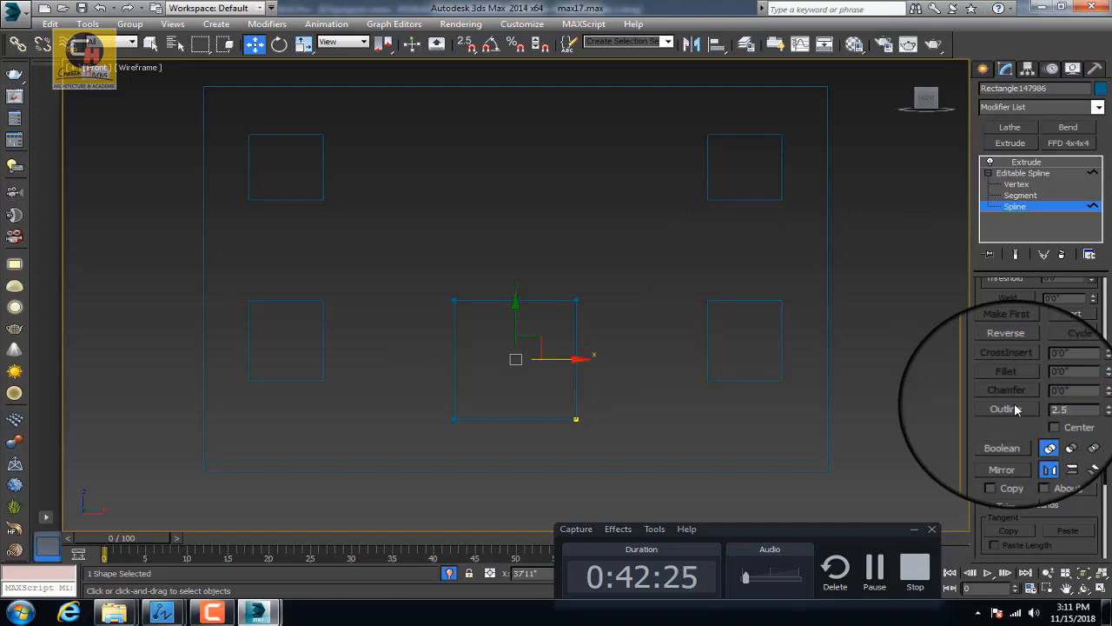
key("Return")
scroll(491, 417, "up", 4)
scroll(427, 330, "up", 5)
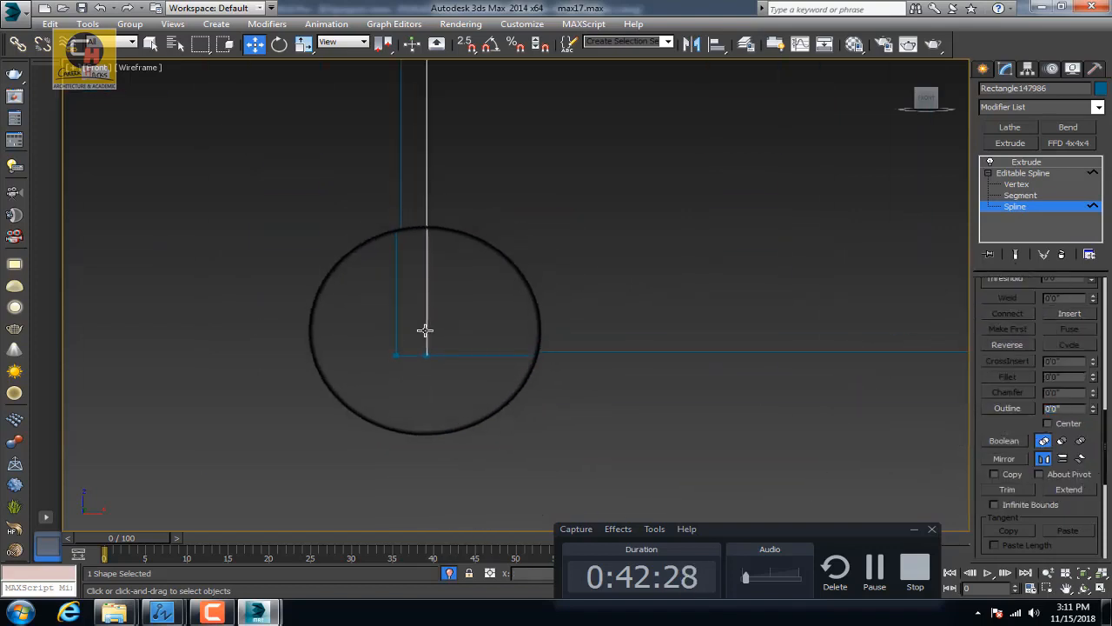
scroll(496, 304, "down", 5)
Step: Set the door frame's extrusion amount to 0'4 1/2" and move it along Y to the middle of the wall thickness
left_click(1029, 164)
middle_click_drag(746, 204, 581, 221)
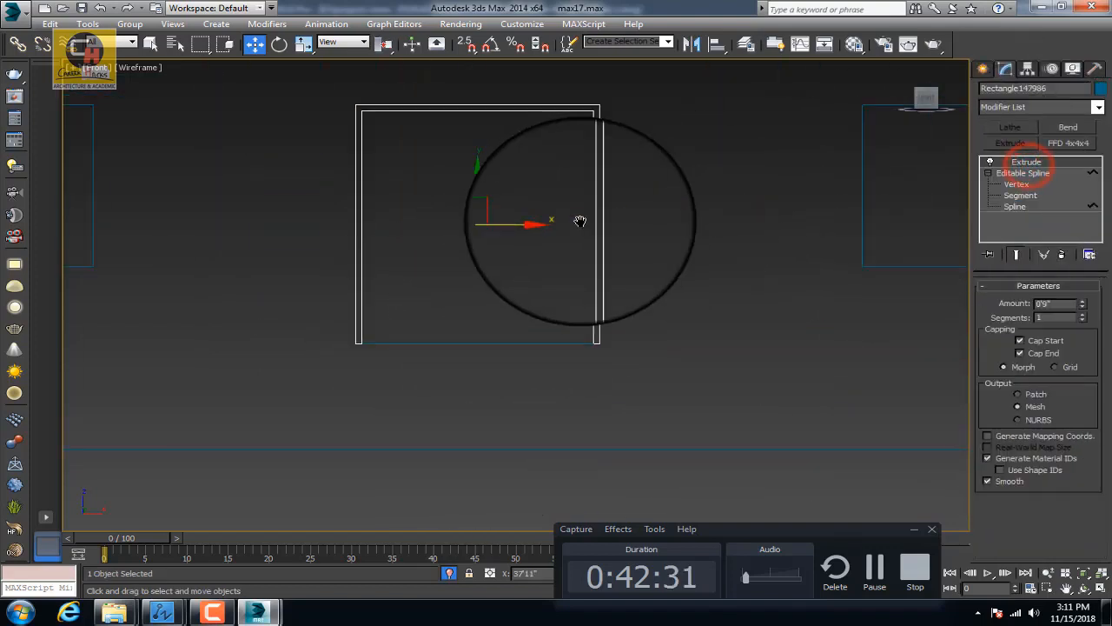
double_click(1058, 304)
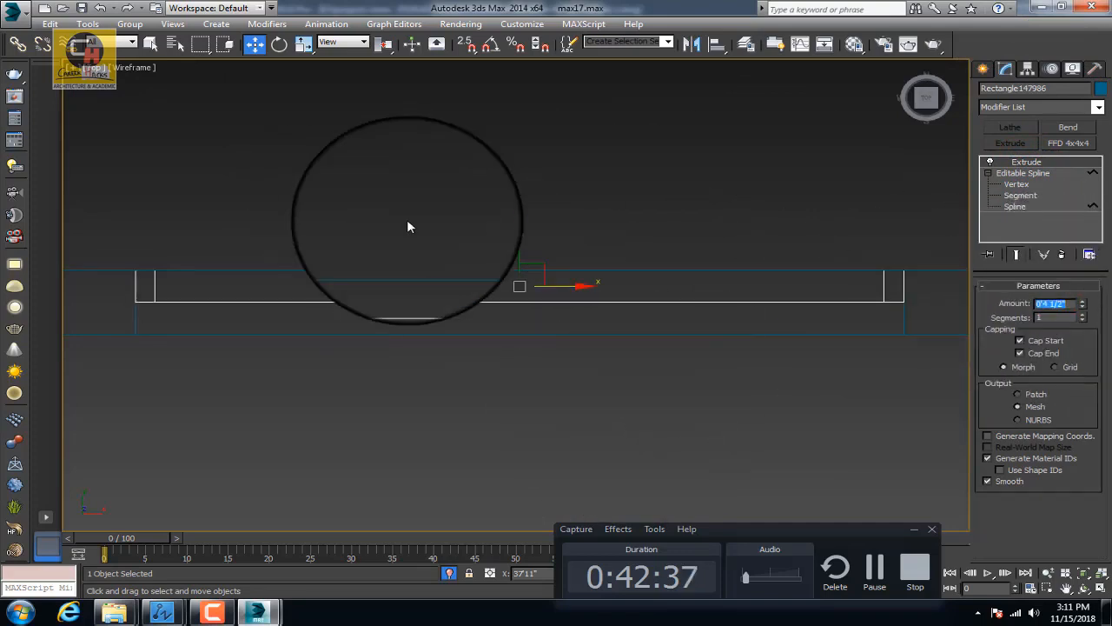
left_click(520, 250)
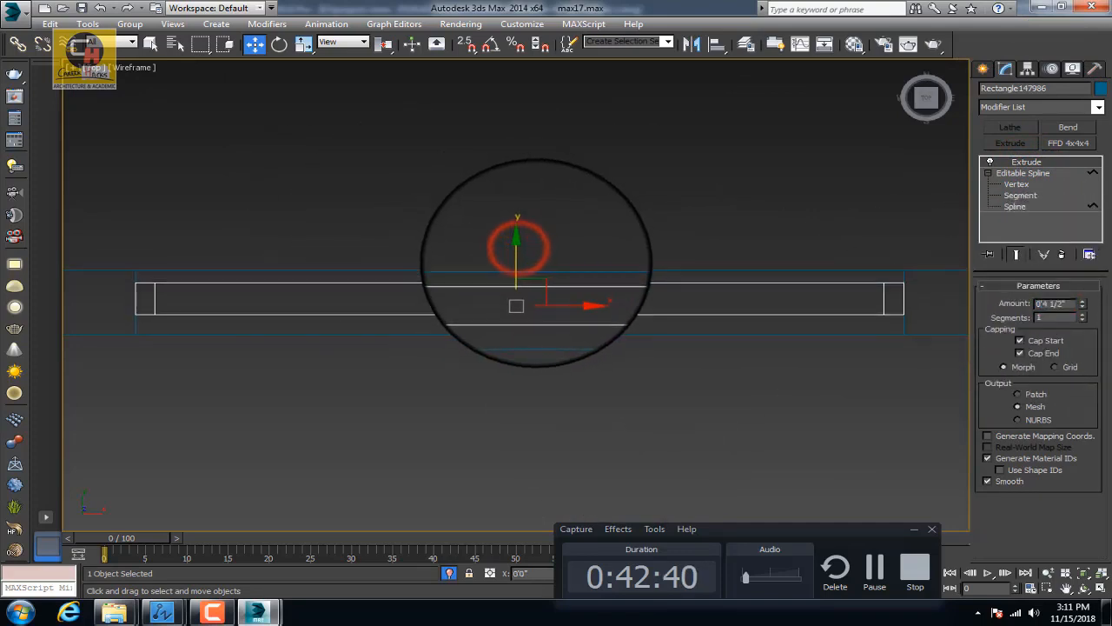
Step: Duplicate the door frame in place and show the duplicate in the front view
key("ctrl+v")
left_click(511, 359)
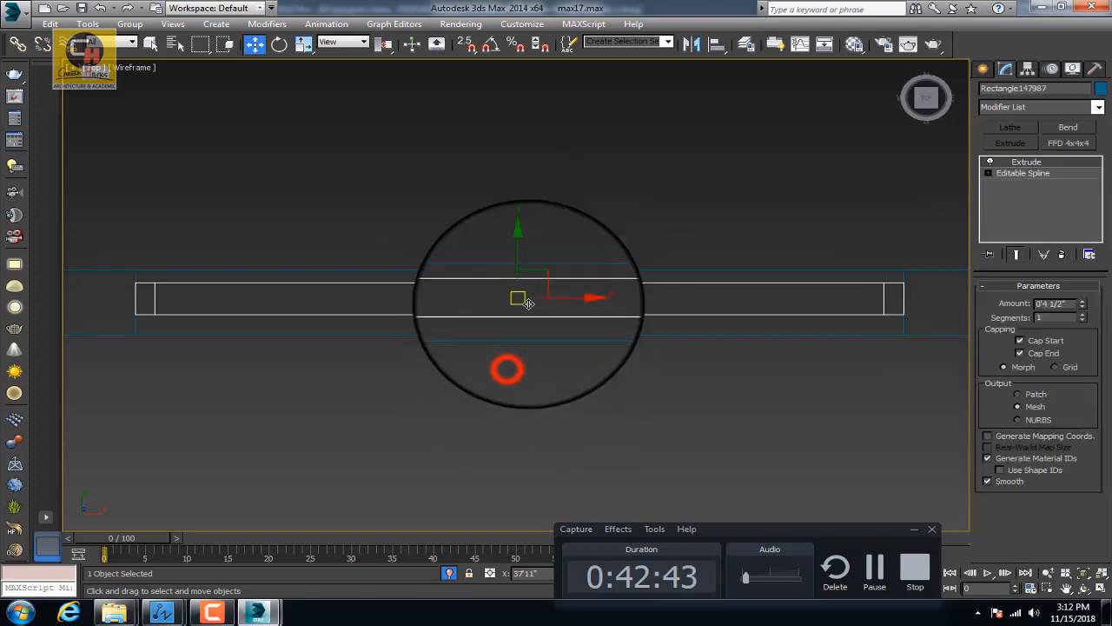
middle_click_drag(528, 305, 458, 326)
key("f")
Step: Delete the outer corner and bottom vertices of the duplicated door frame's spline, leaving only its inner outline
left_click(988, 173)
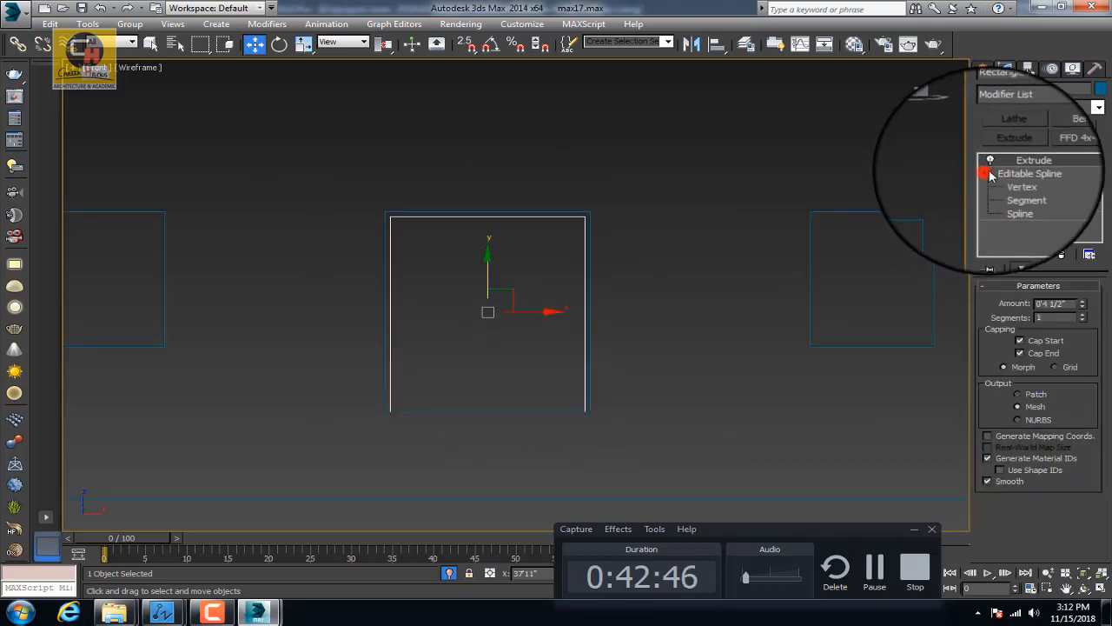
scroll(596, 199, "up", 5)
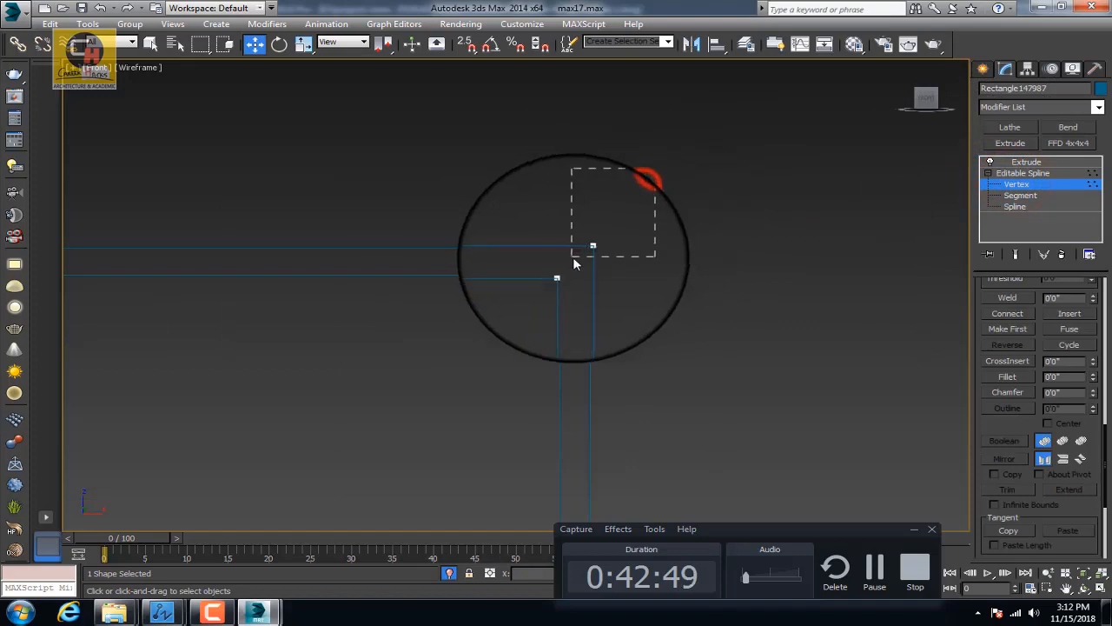
left_click_drag(653, 170, 573, 256)
scroll(695, 260, "down", 5)
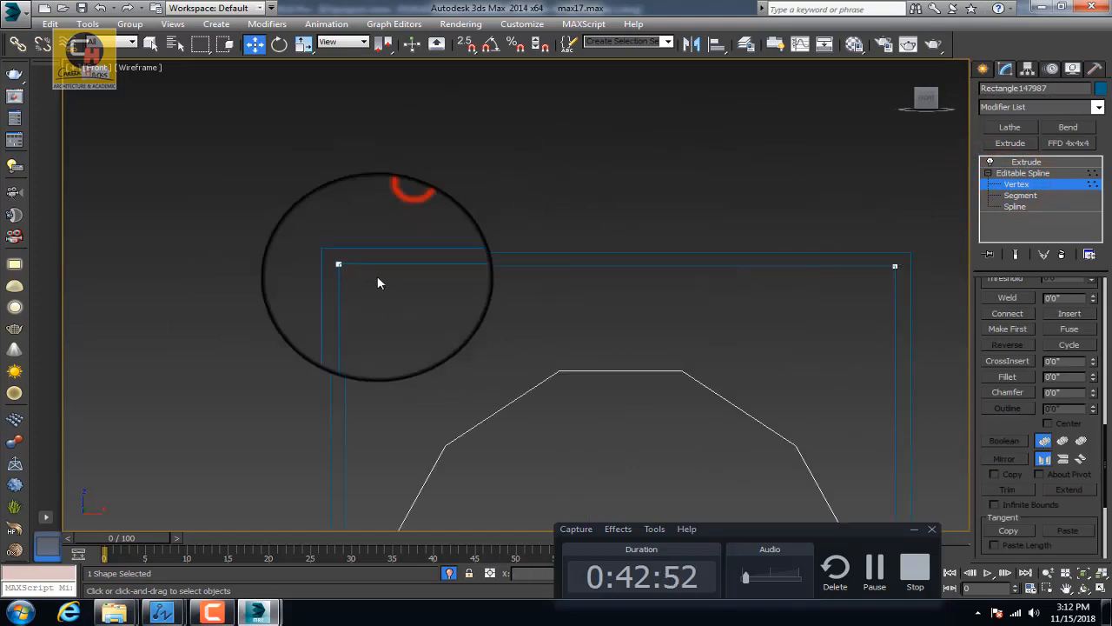
scroll(439, 200, "down", 3)
scroll(402, 300, "up", 6)
left_click_drag(265, 377, 265, 376)
scroll(372, 313, "down", 5)
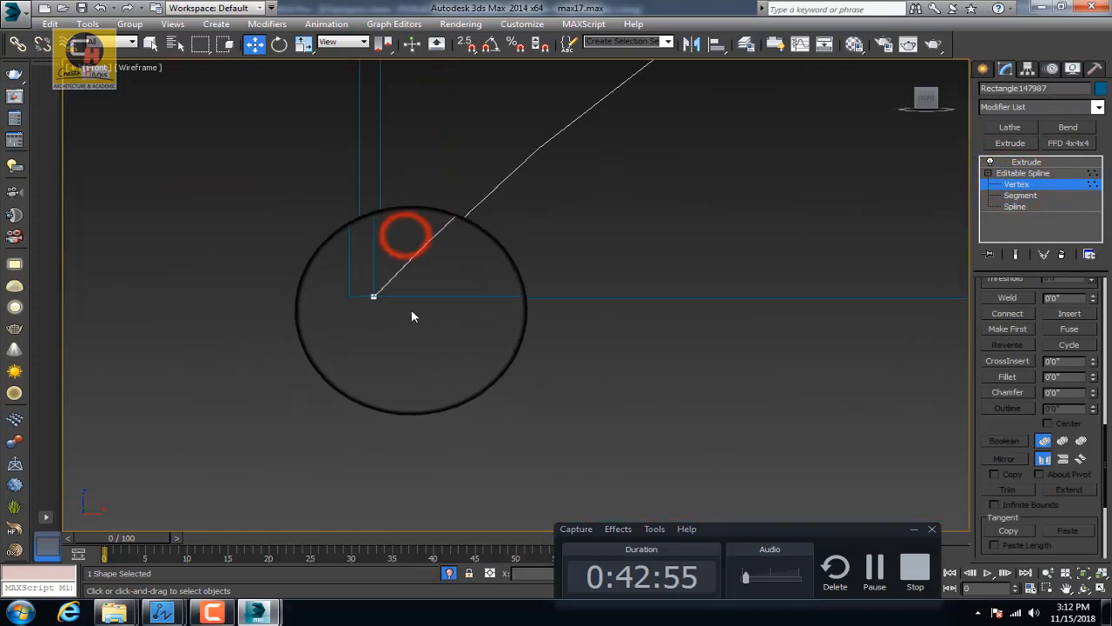
scroll(687, 307, "up", 4)
left_click(1047, 162)
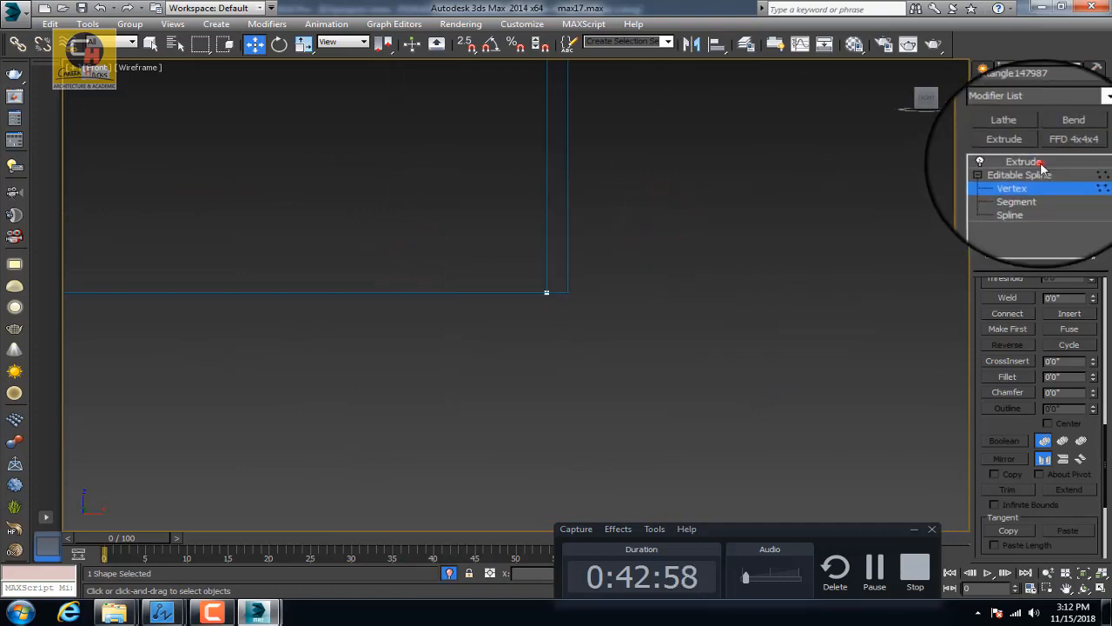
Step: Set the inner door panel's extrusion amount to 0'2" and move it along Y in the top view within the frame's thickness
key("t")
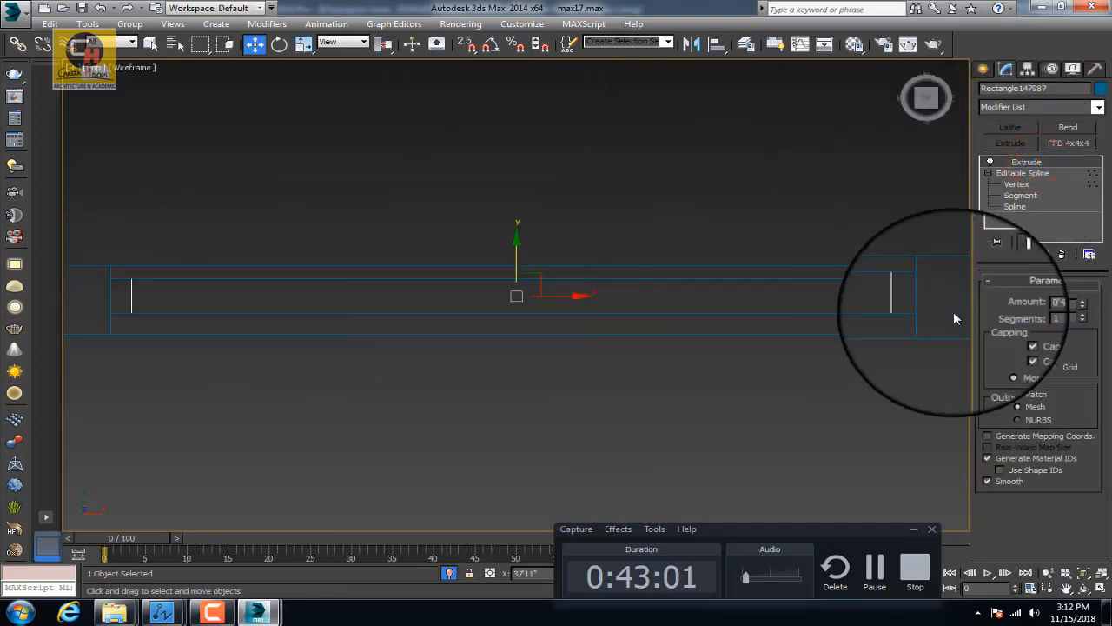
double_click(1056, 303)
type("2")
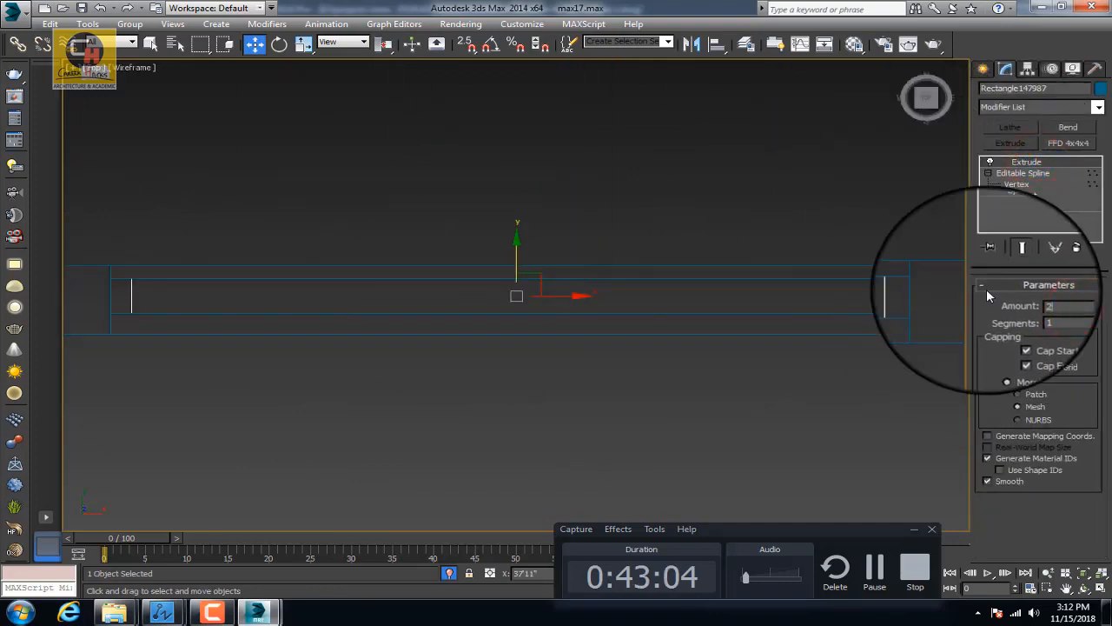
key("Return")
left_click_drag(513, 233, 540, 247)
Step: Show the model shaded and apply the light pink sample material to the door panel
key("F3")
scroll(540, 248, "down", 4)
mouse_move(512, 327)
middle_mouse_down("alt")
mouse_move(526, 228)
mouse_move(532, 258)
middle_mouse_up("alt")
key("m")
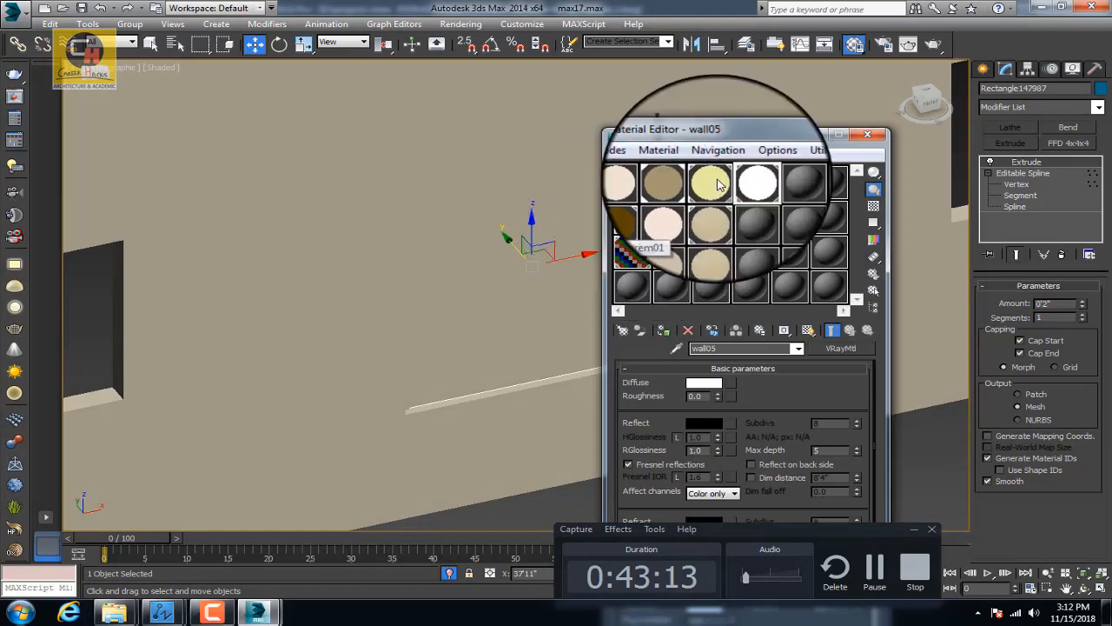
middle_click_drag(491, 222, 345, 217)
scroll(477, 198, "up", 6)
left_click_drag(640, 217, 580, 233)
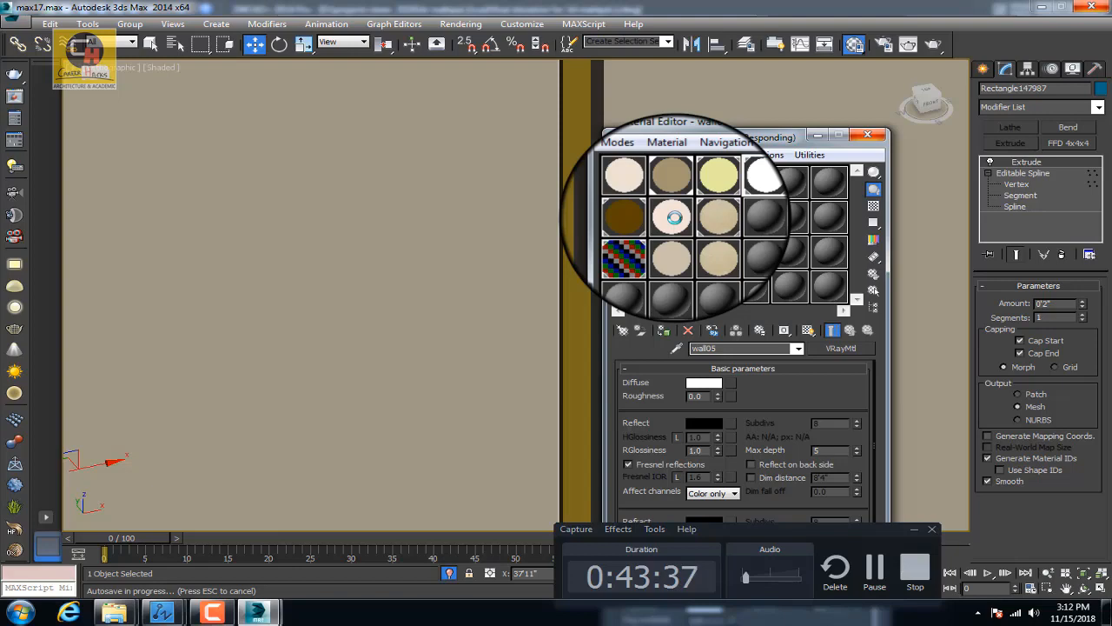
left_click_drag(676, 223, 473, 313)
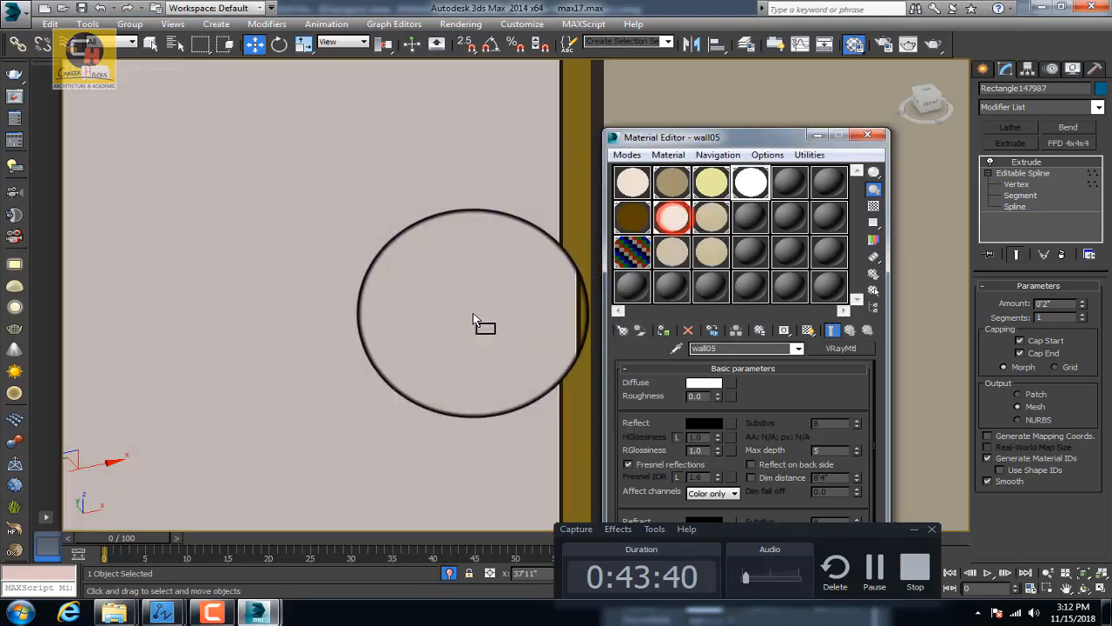
left_click(866, 135)
Step: End isolation to bring back the whole building and view its front entrance around the new door
scroll(568, 301, "down", 6)
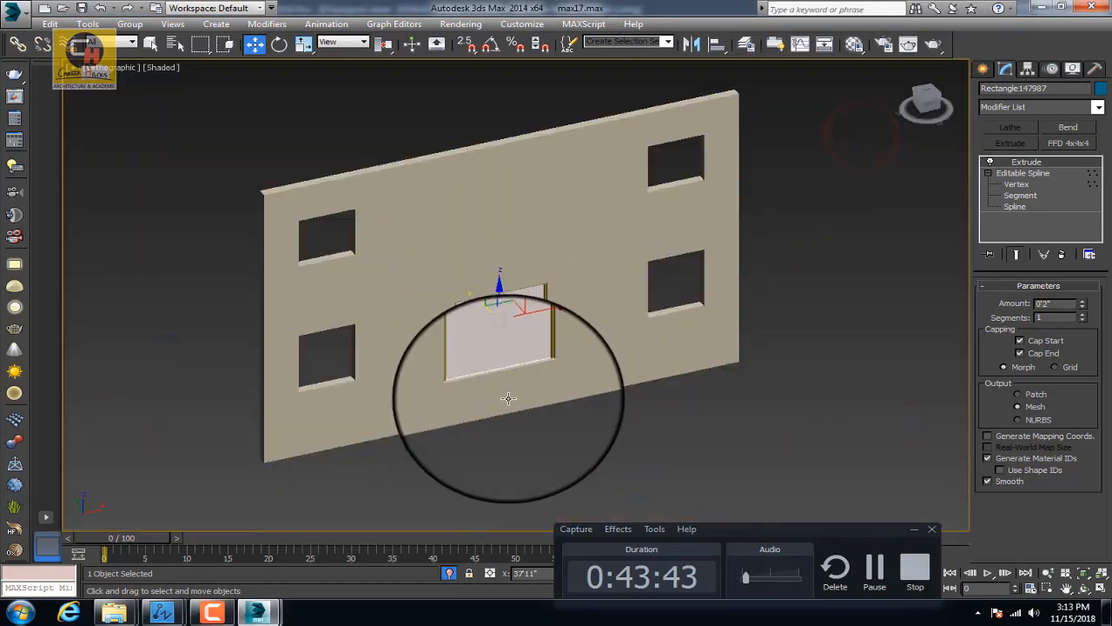
middle_click_drag(509, 397, 483, 399, "alt")
left_click(450, 574)
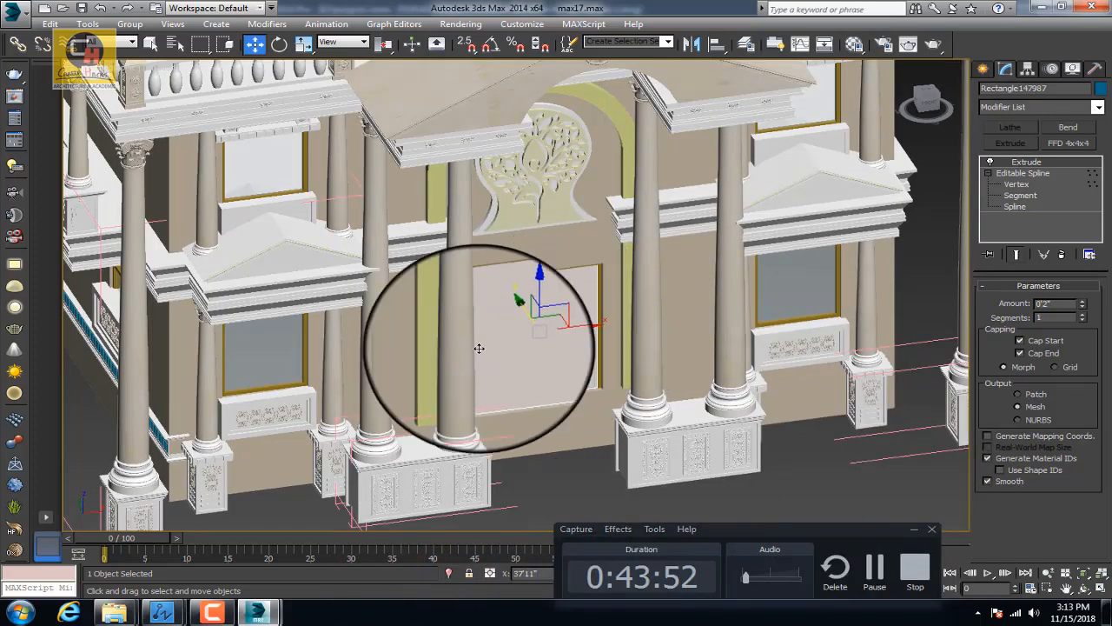
scroll(478, 347, "down", 5)
middle_click_drag(427, 350, 492, 179, "alt")
scroll(489, 209, "up", 6)
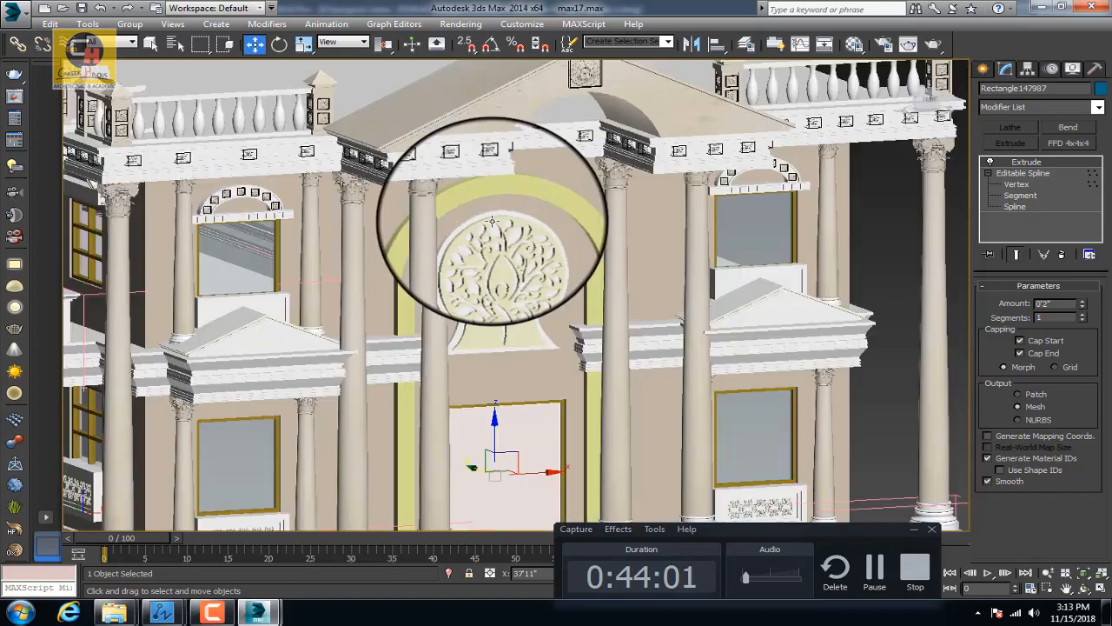
Step: Apply the white wall05 material to the front elevation's walls, mouldings, entrance arch and carved tree panel
key("m")
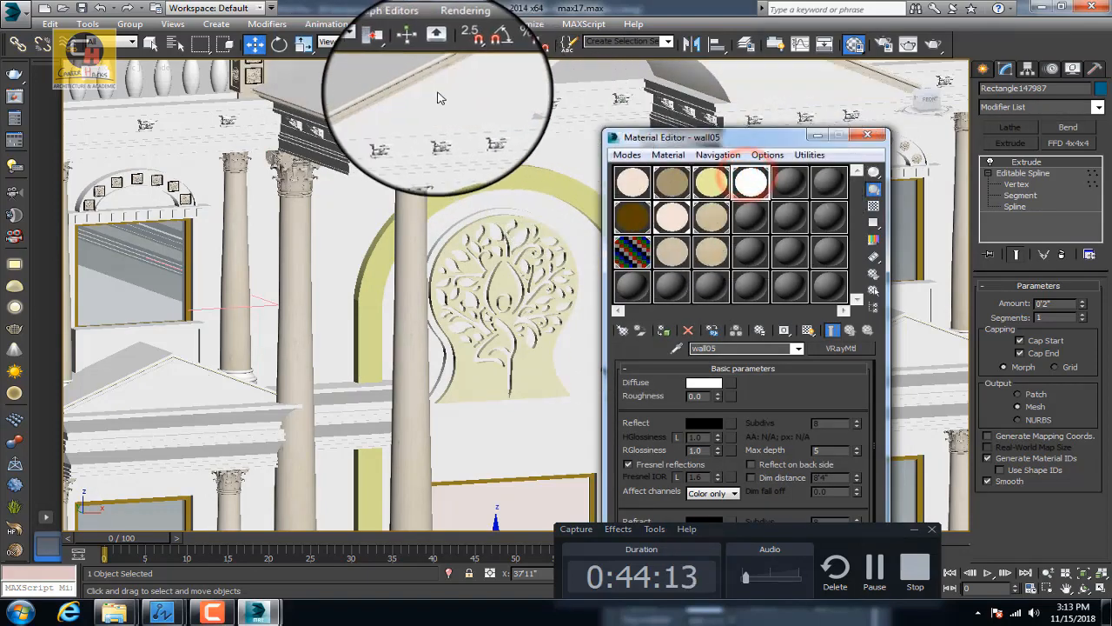
middle_click_drag(450, 139, 452, 149)
scroll(452, 149, "down", 8)
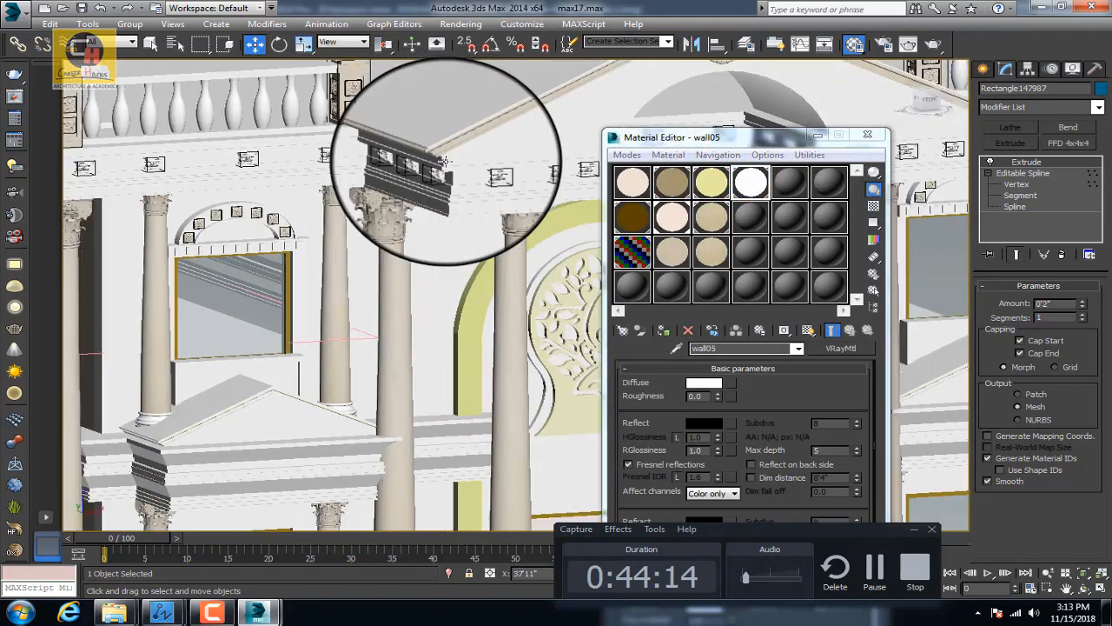
scroll(443, 165, "down", 3)
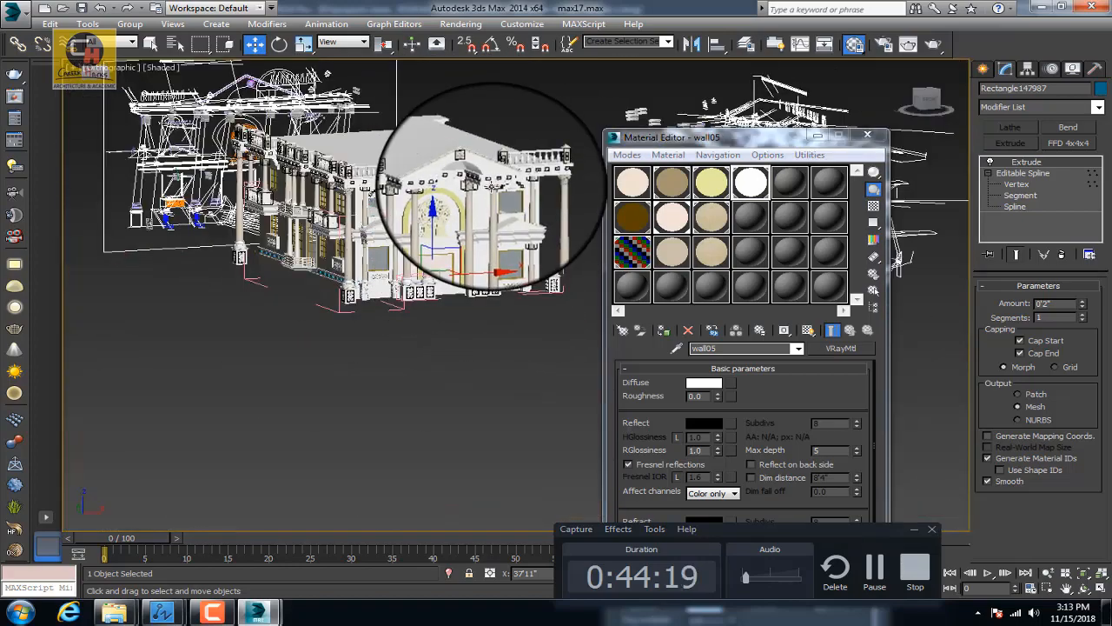
scroll(492, 189, "up", 4)
scroll(442, 209, "up", 3)
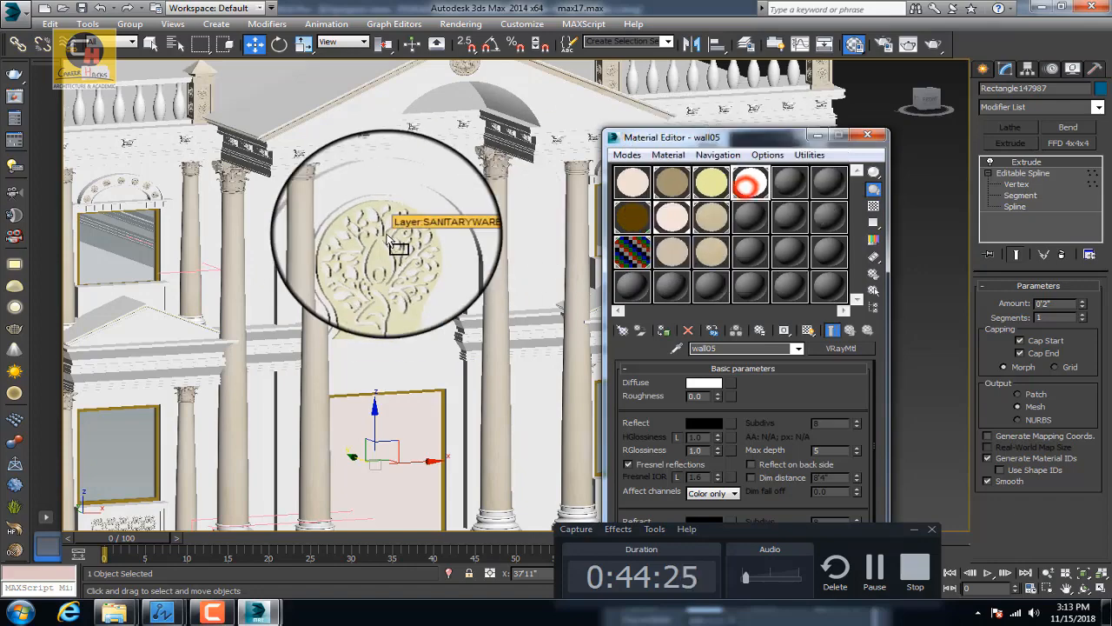
middle_click_drag(413, 337, 383, 236)
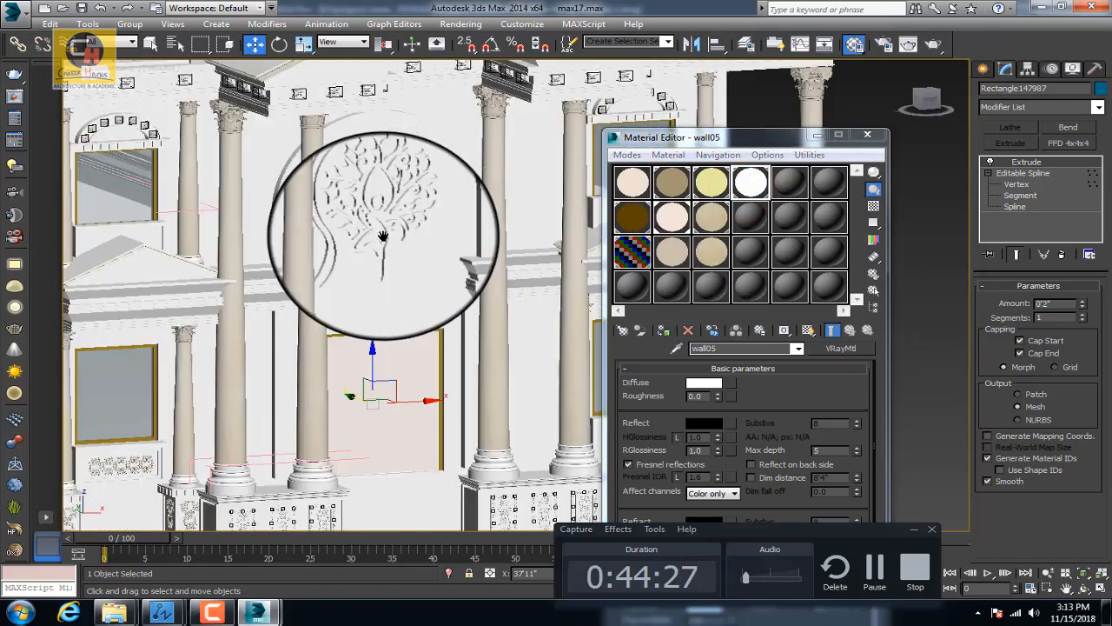
scroll(383, 235, "down", 4)
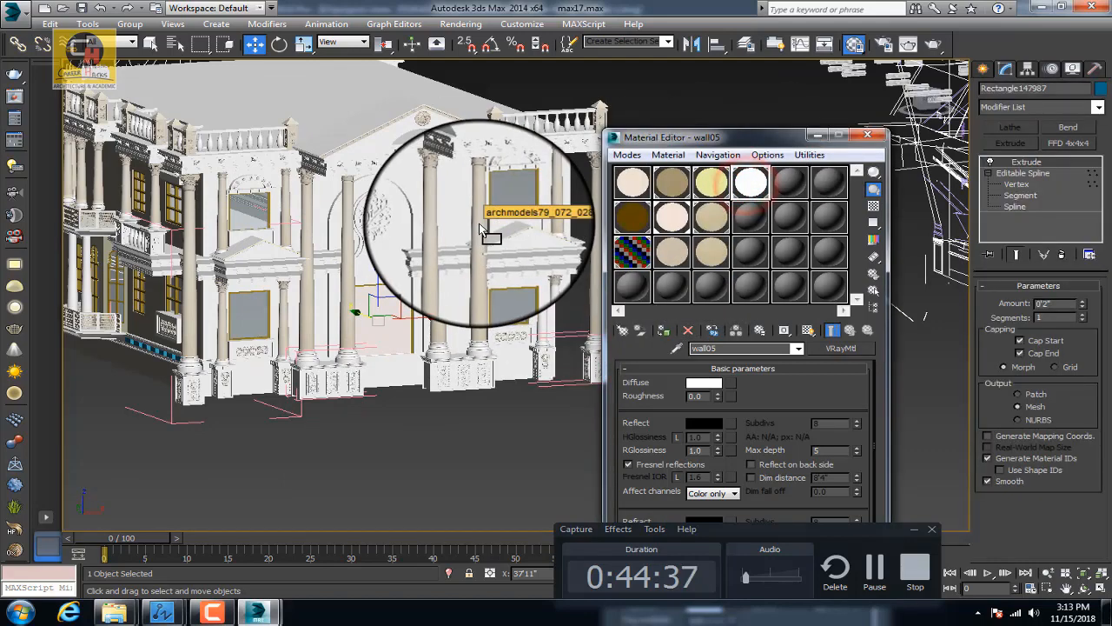
left_click(486, 245)
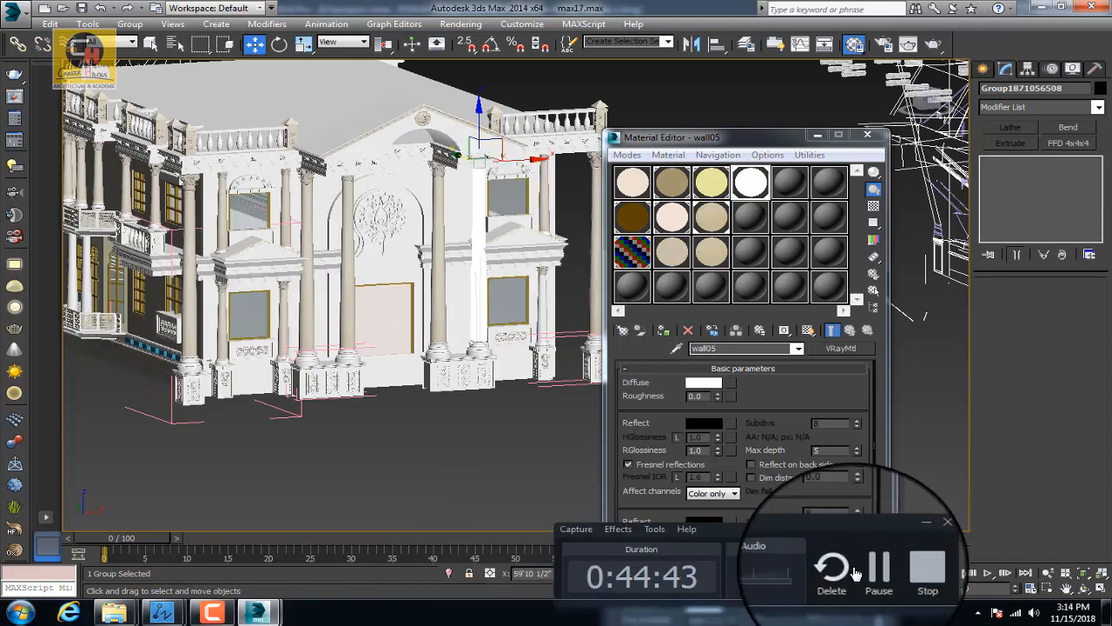
left_click(878, 569)
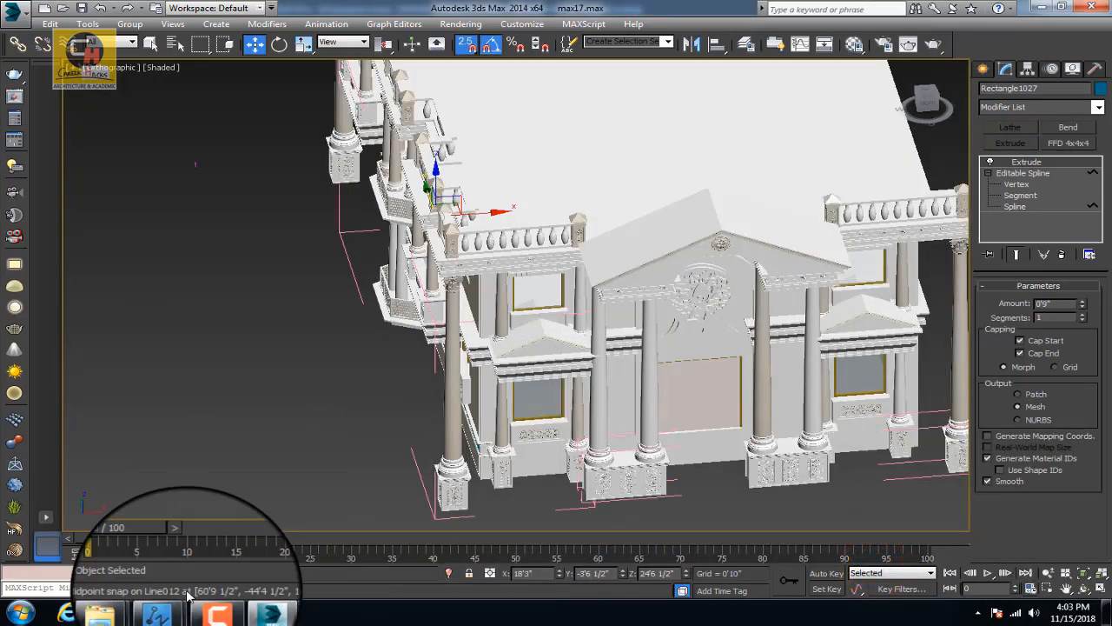
left_click(212, 611)
Step: Draw a rectangle about 108'7 1/2" long and 68' wide around the building's footprint in the top view
middle_click_drag(472, 397, 401, 360, "alt")
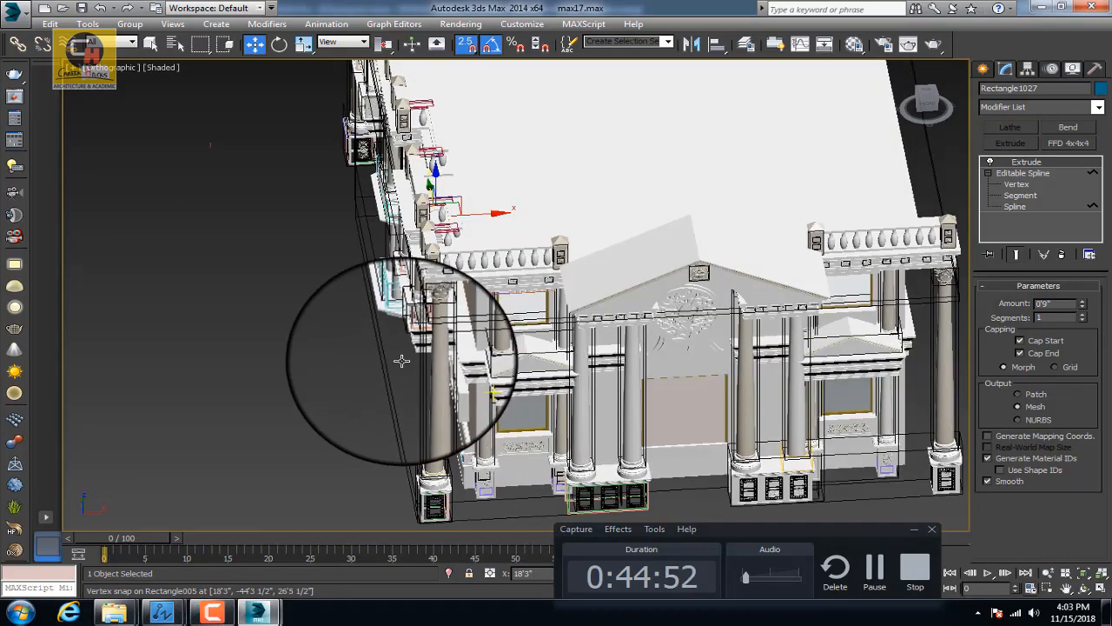
key("t")
scroll(374, 244, "down", 4)
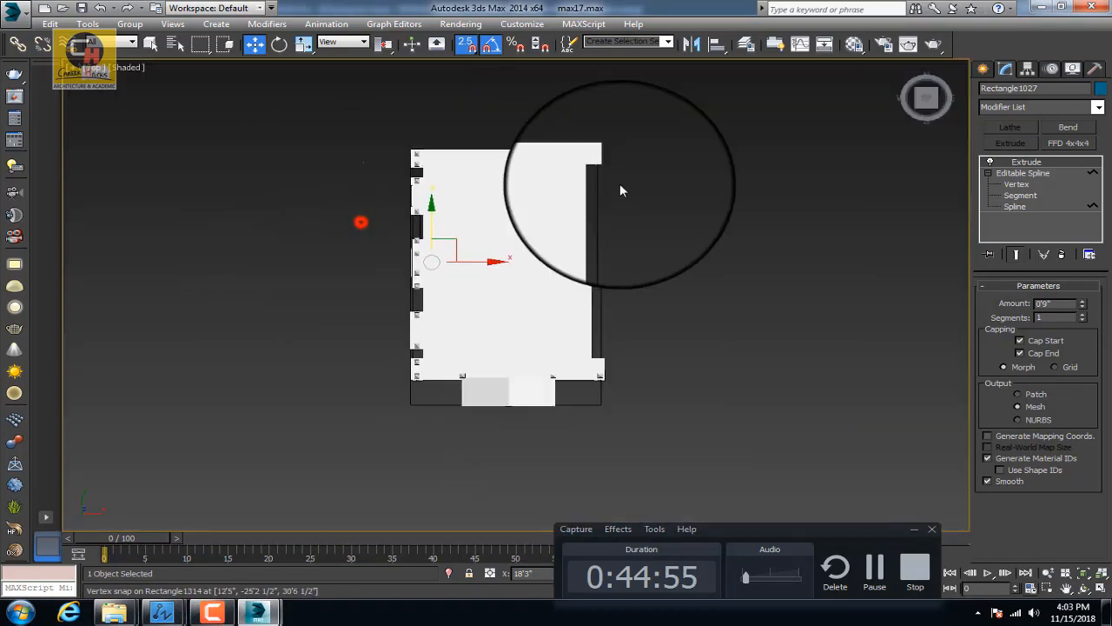
left_click(987, 70)
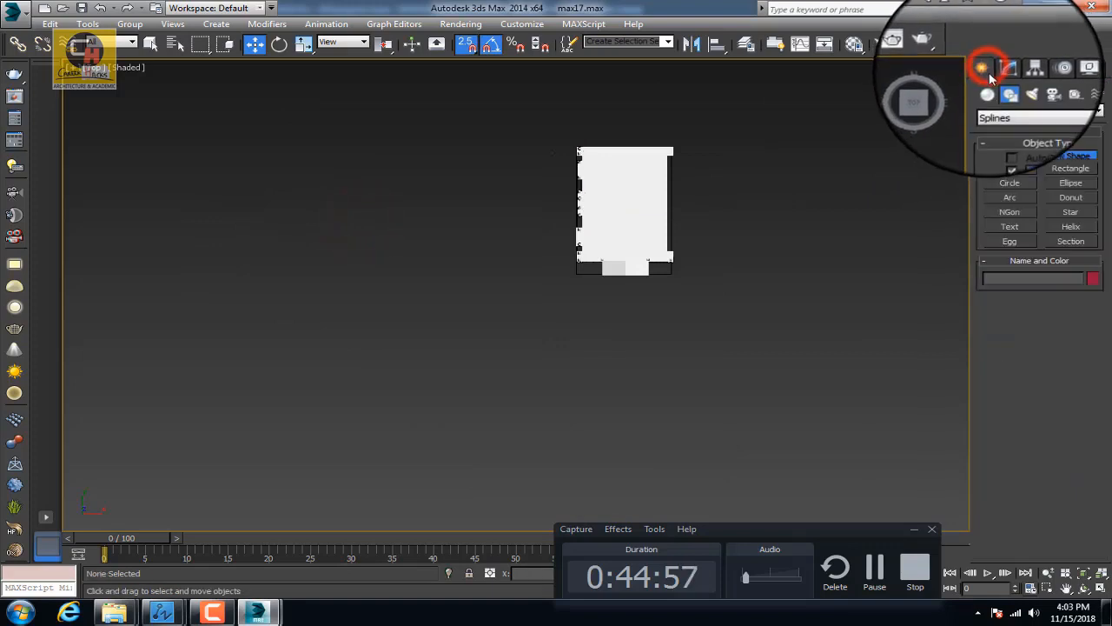
left_click(1069, 169)
left_click(553, 124)
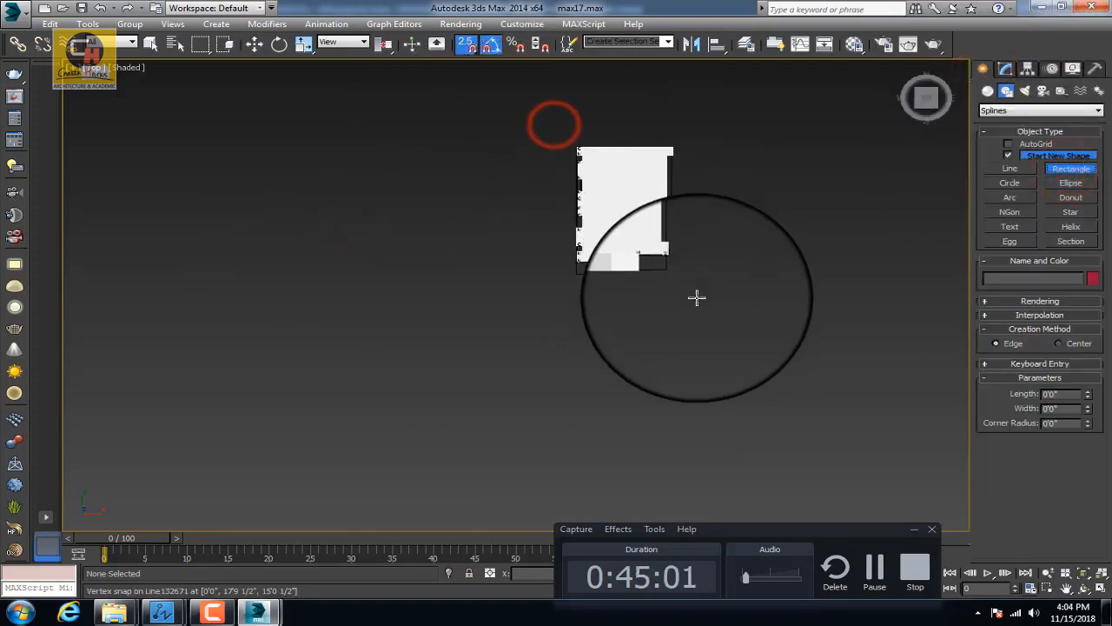
left_click_drag(723, 300, 684, 312)
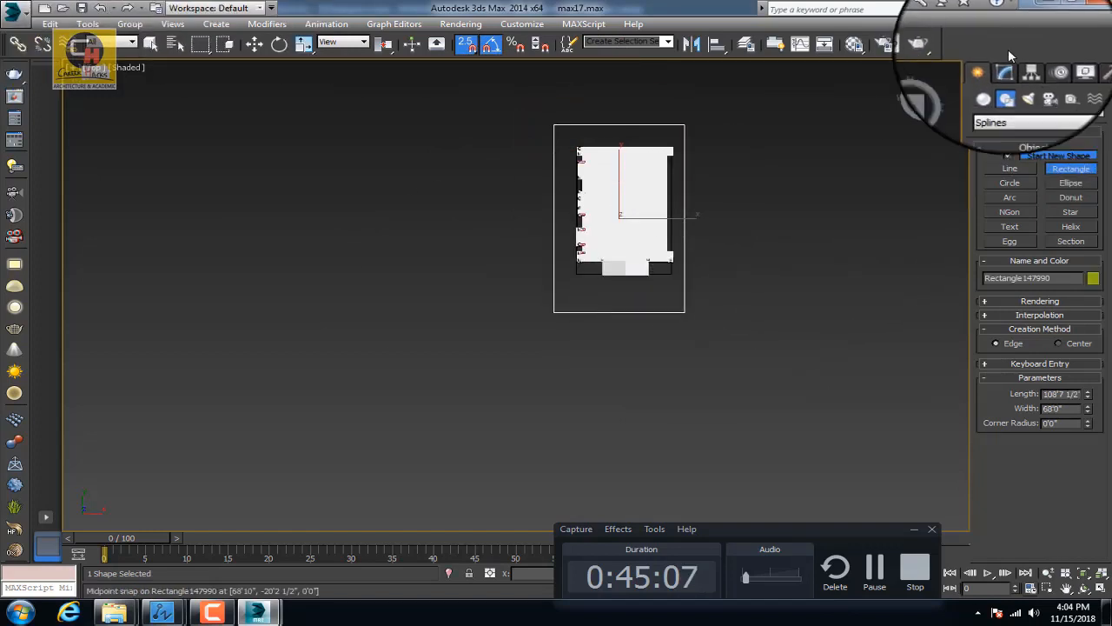
Step: Extrude the footprint rectangle by 0'6" to form a base slab
left_click(1008, 73)
left_click(1010, 142)
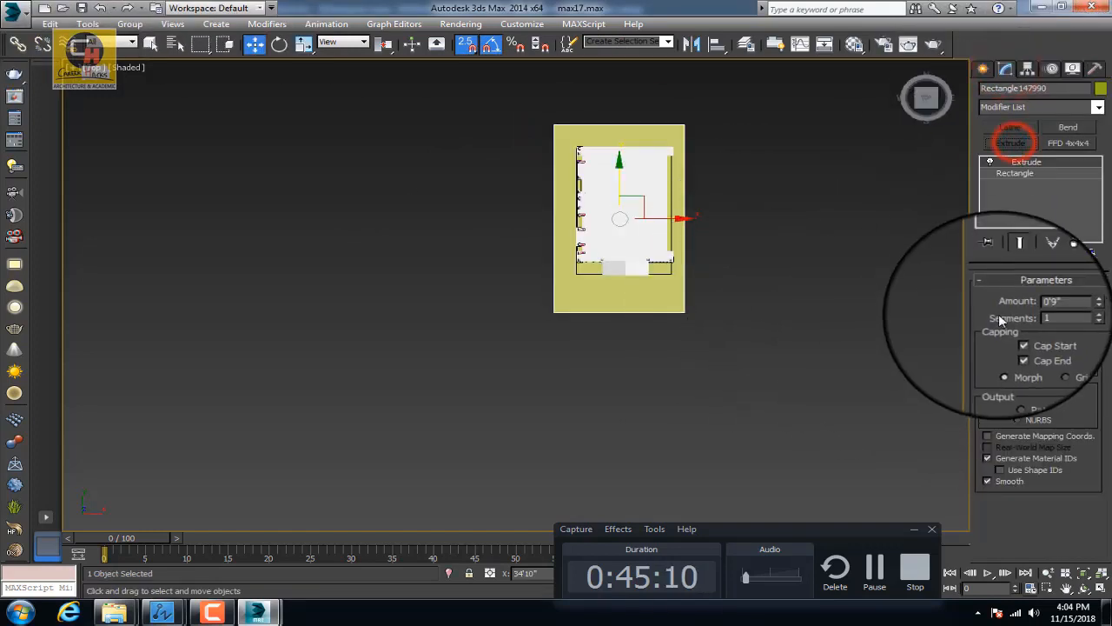
left_click(1071, 304)
left_click_drag(1072, 305, 985, 297)
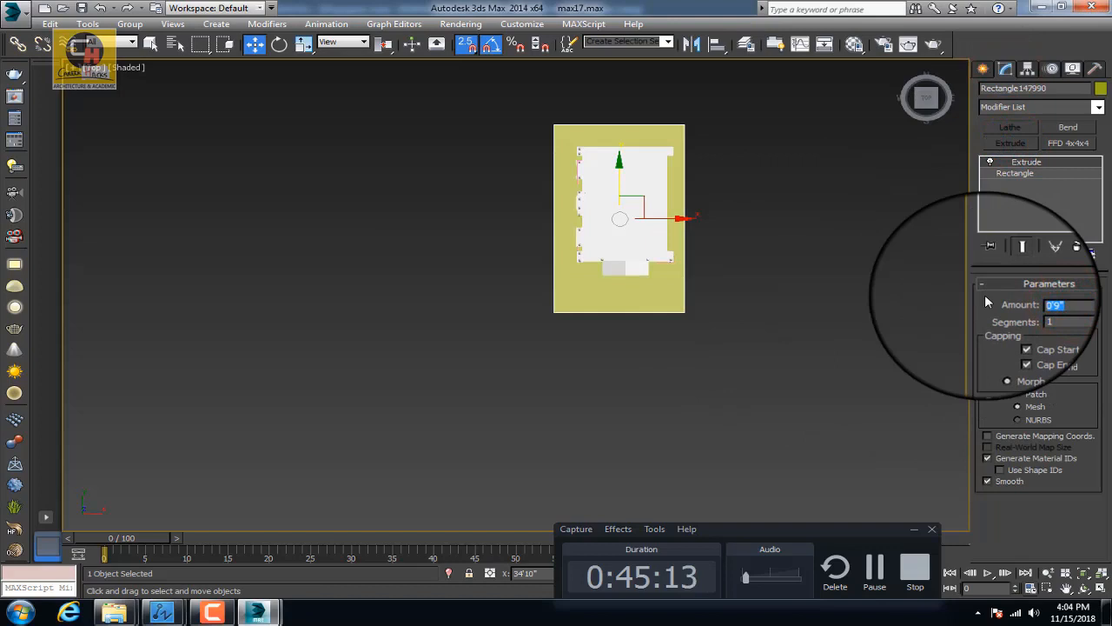
type("6")
key("Return")
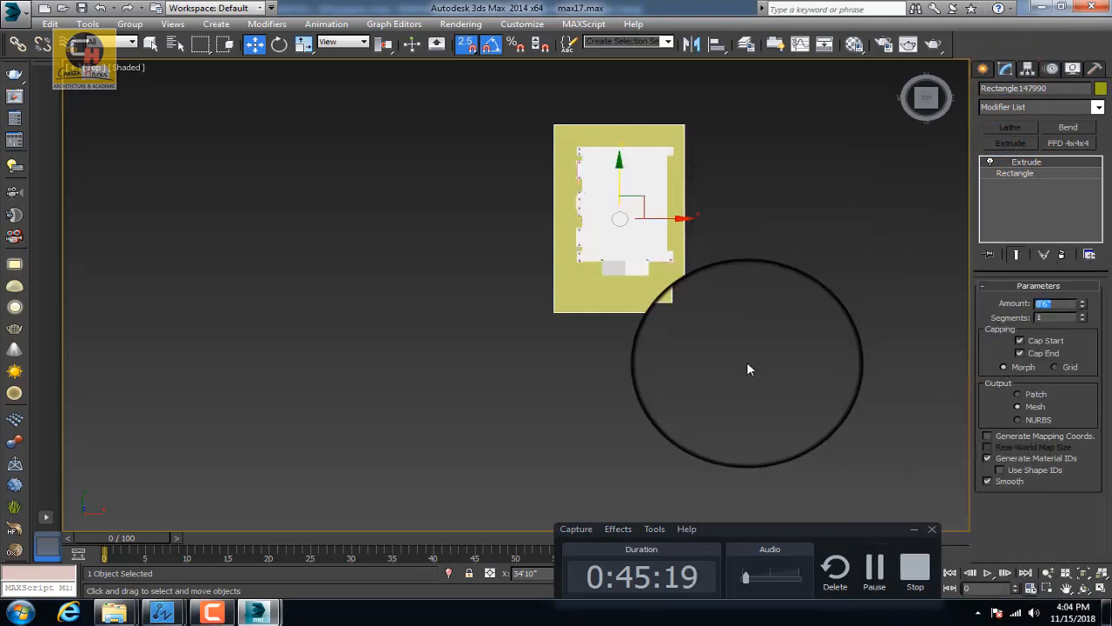
Step: Raise the base slab in the front view from below the building to the underside of the column plinths
left_click(732, 229)
left_click(652, 301)
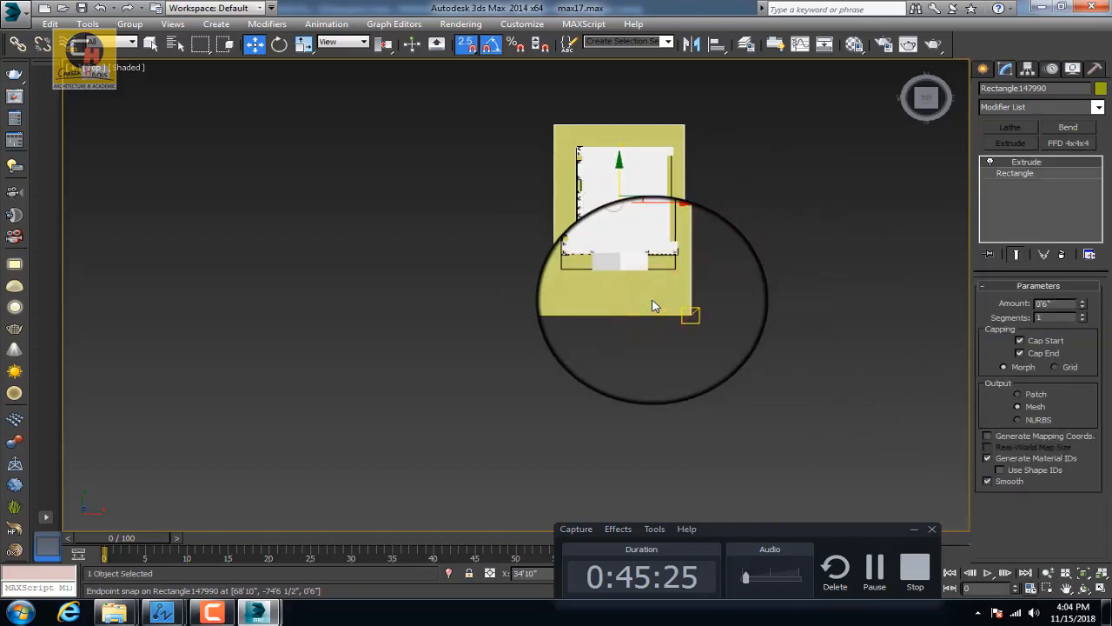
key("f")
key("z")
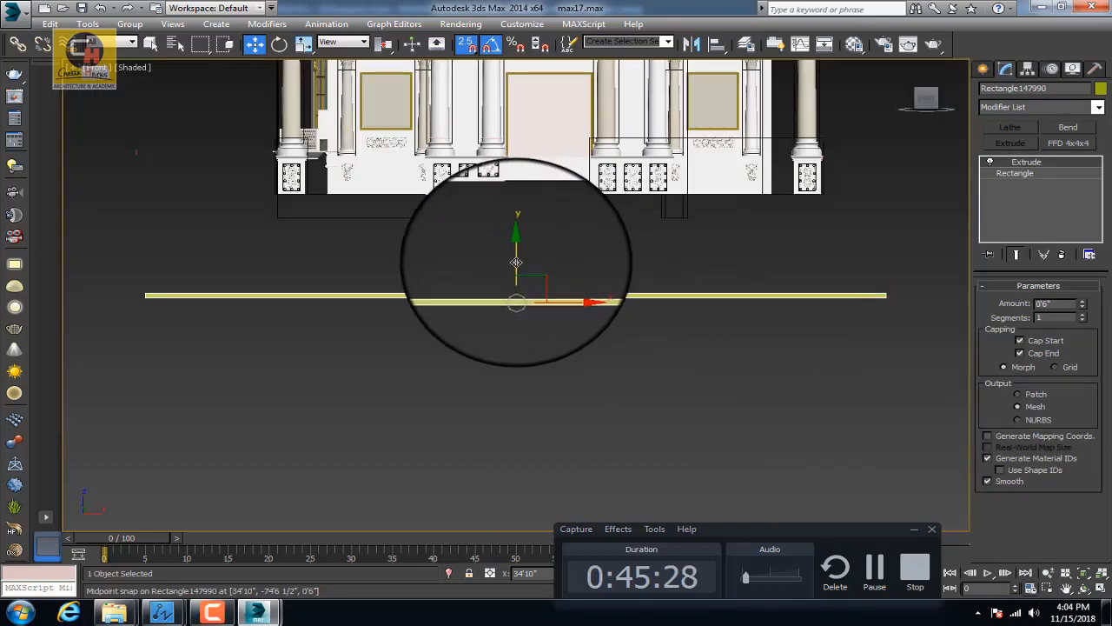
key("F3")
mouse_move(517, 261)
left_mouse_down()
mouse_move(591, 193)
mouse_move(608, 193)
mouse_move(554, 183)
mouse_move(570, 189)
left_mouse_up()
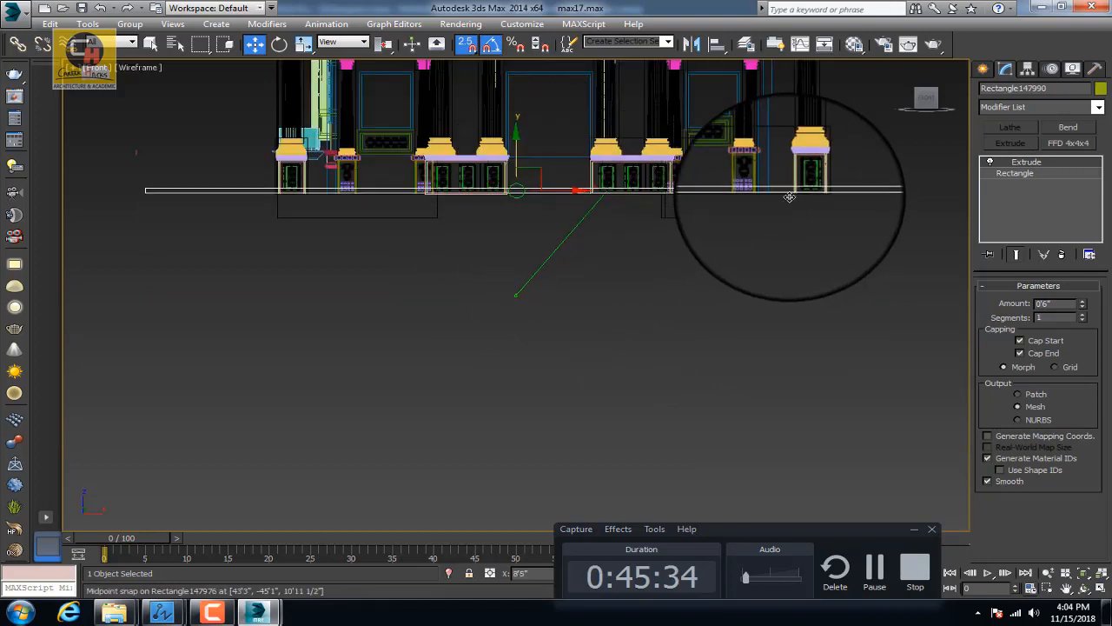
Step: Fine-align the slab's top face with the bottom edge of the column plinths at the building's front corner
scroll(828, 188, "up", 2)
scroll(895, 188, "up", 4)
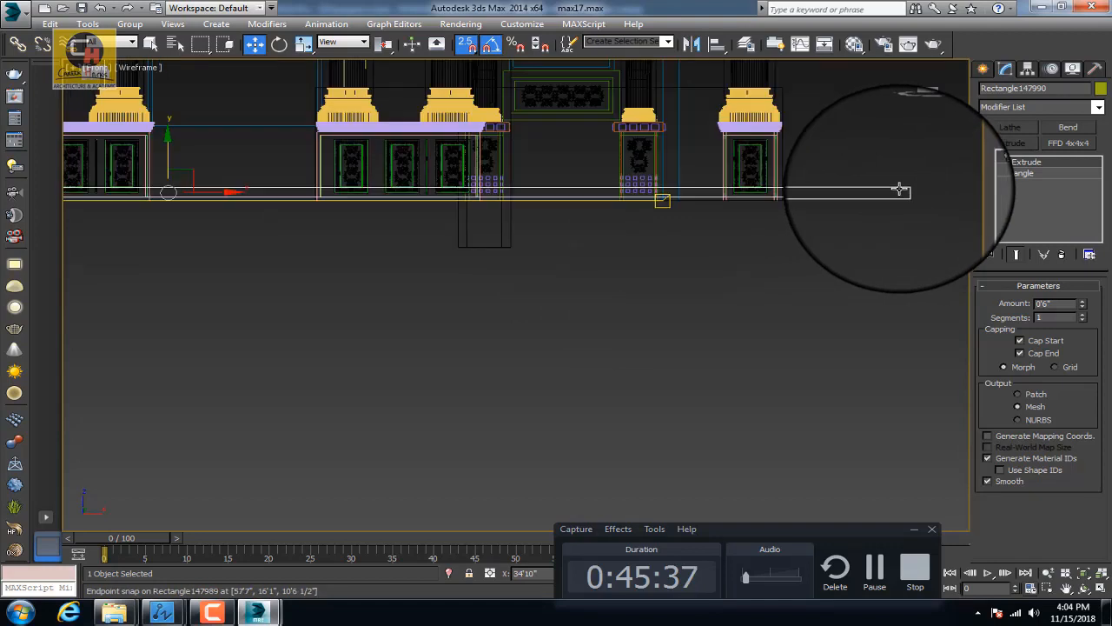
scroll(895, 188, "up", 5)
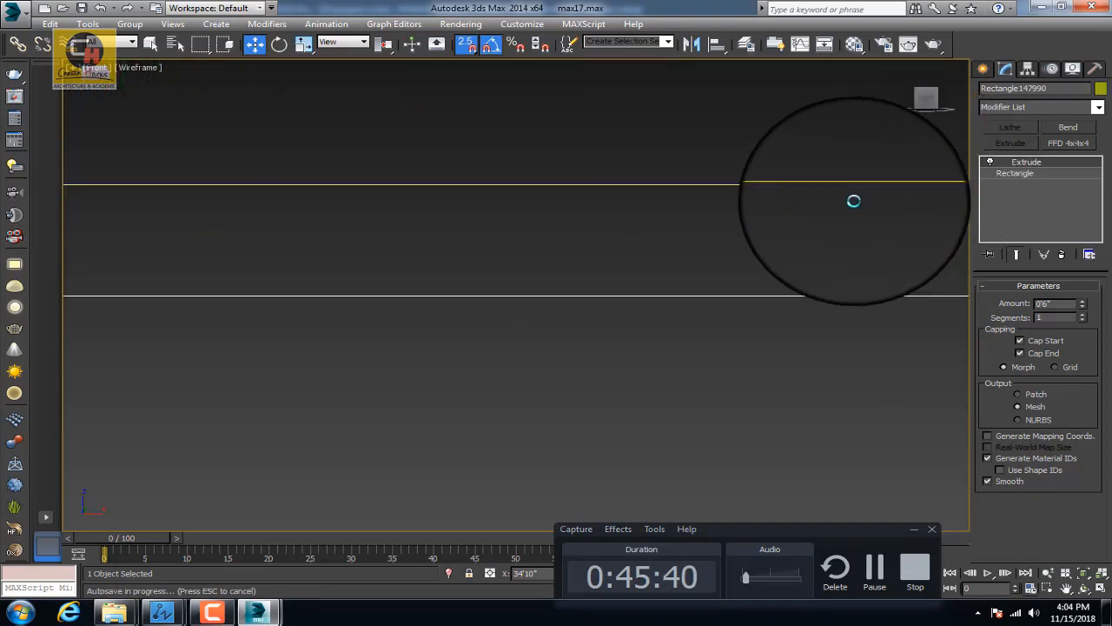
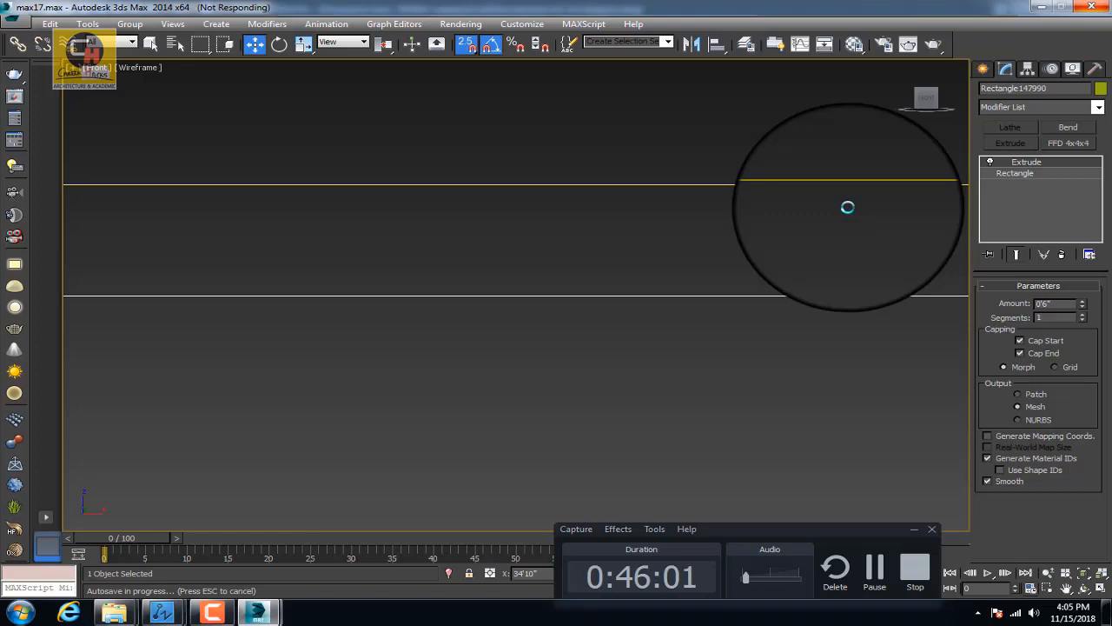
scroll(820, 229, "down", 3)
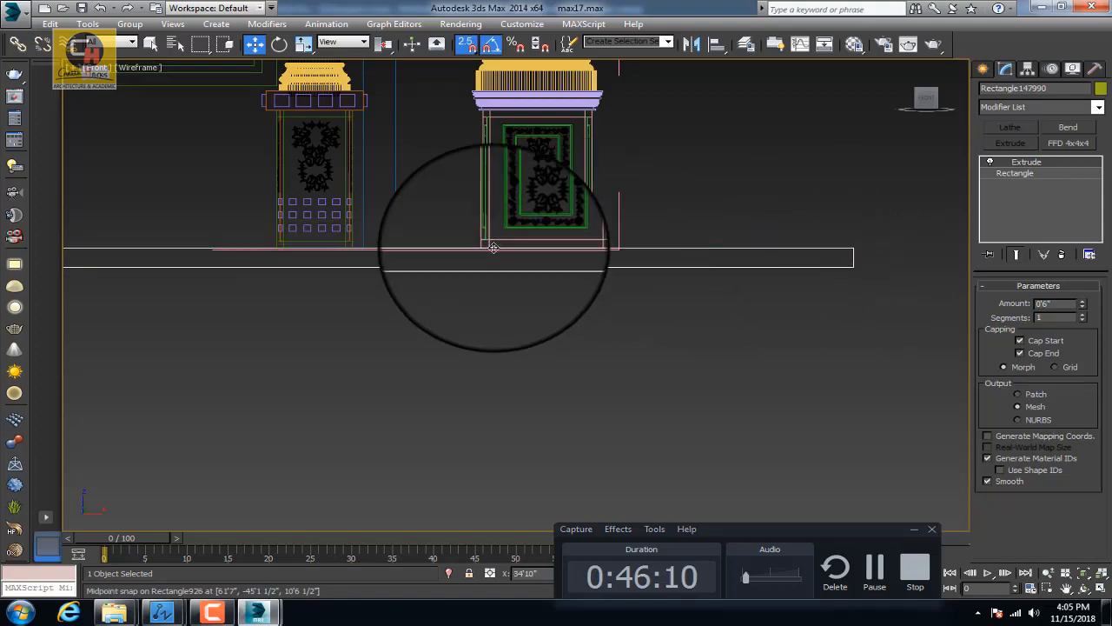
scroll(493, 248, "up", 2)
key("F3")
scroll(559, 246, "down", 1)
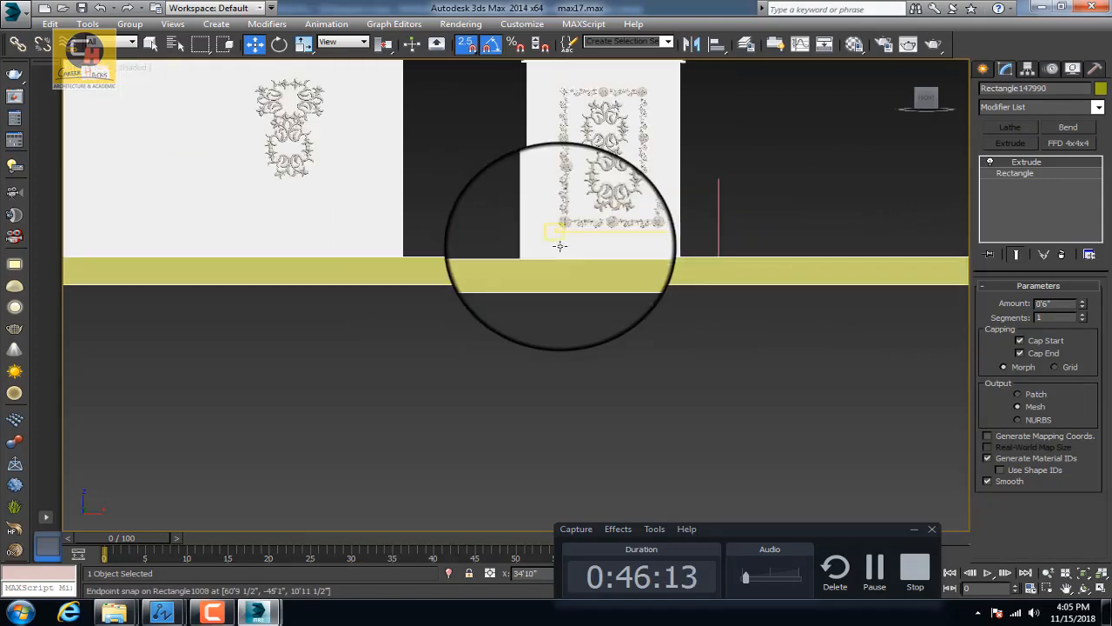
Step: Inspect how the slab sits beneath the whole building in the front and top views
scroll(560, 246, "down", 3)
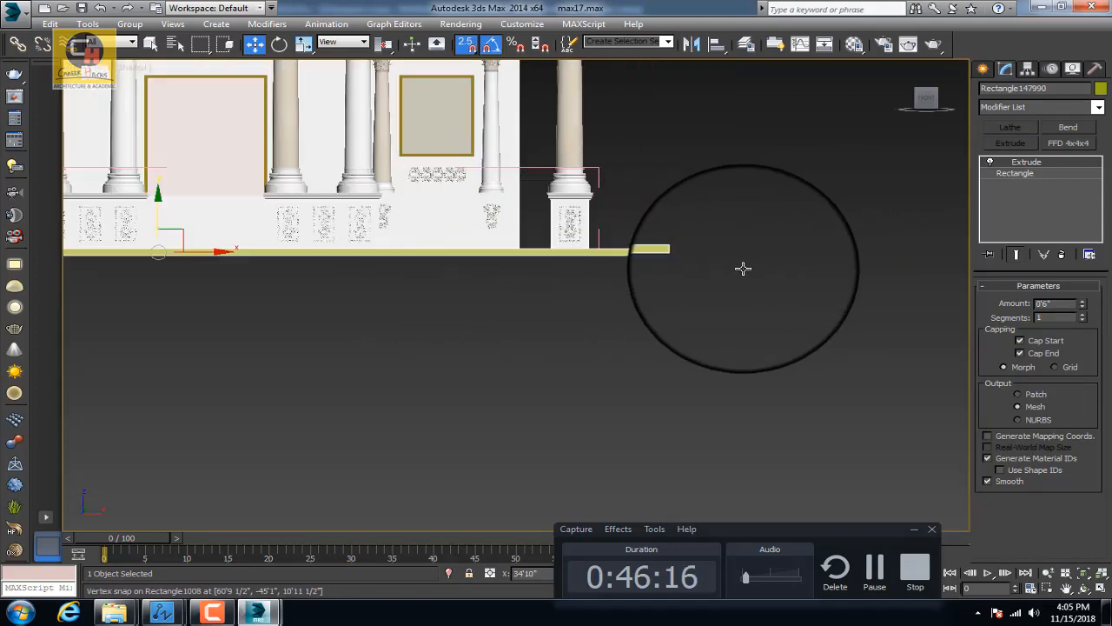
scroll(691, 287, "down", 2)
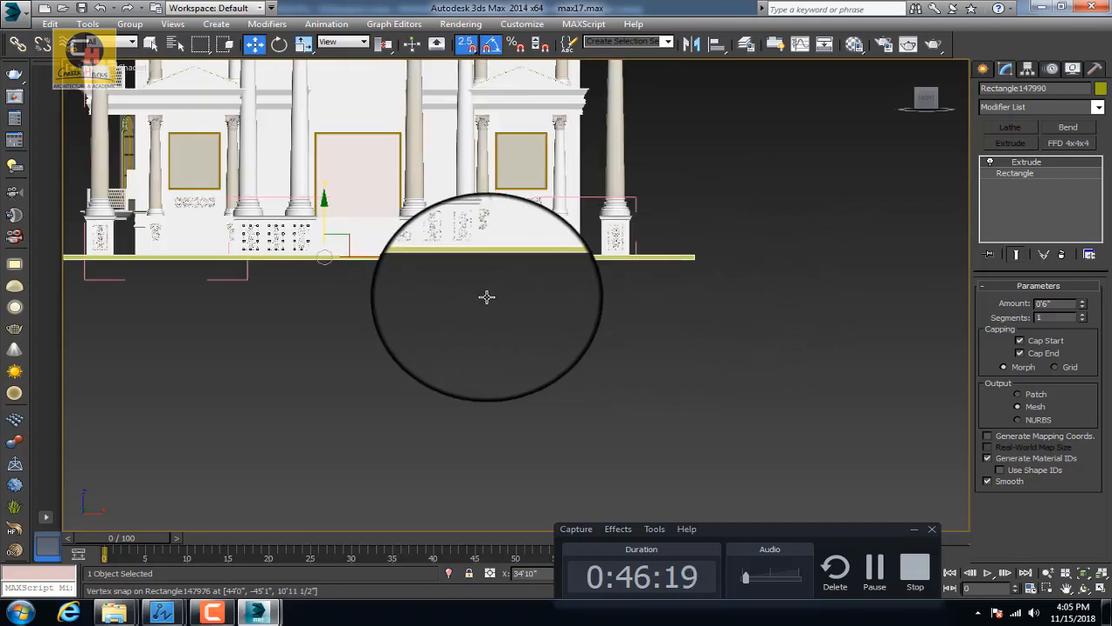
scroll(486, 297, "down", 4)
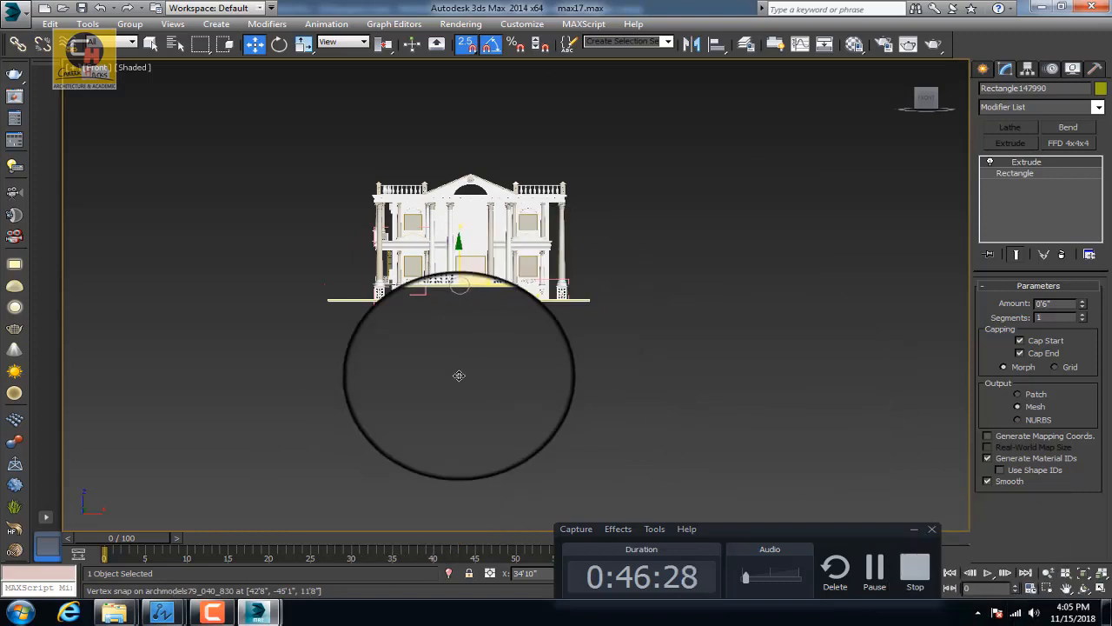
middle_click_drag(458, 502, 502, 395, "alt")
key("t")
key("z")
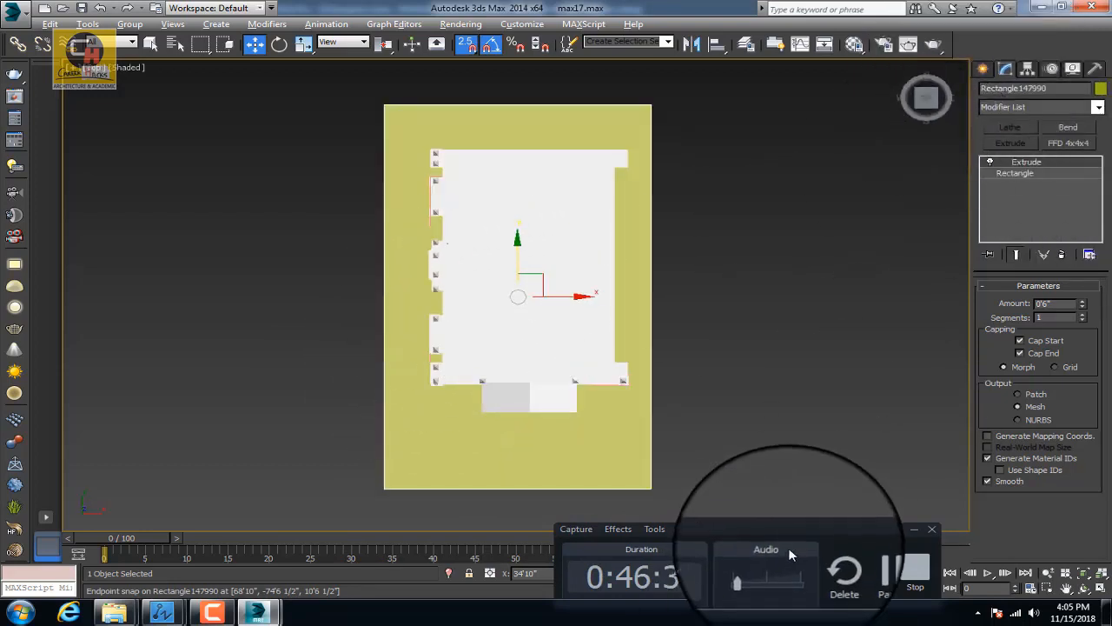
left_click_drag(918, 438, 918, 433)
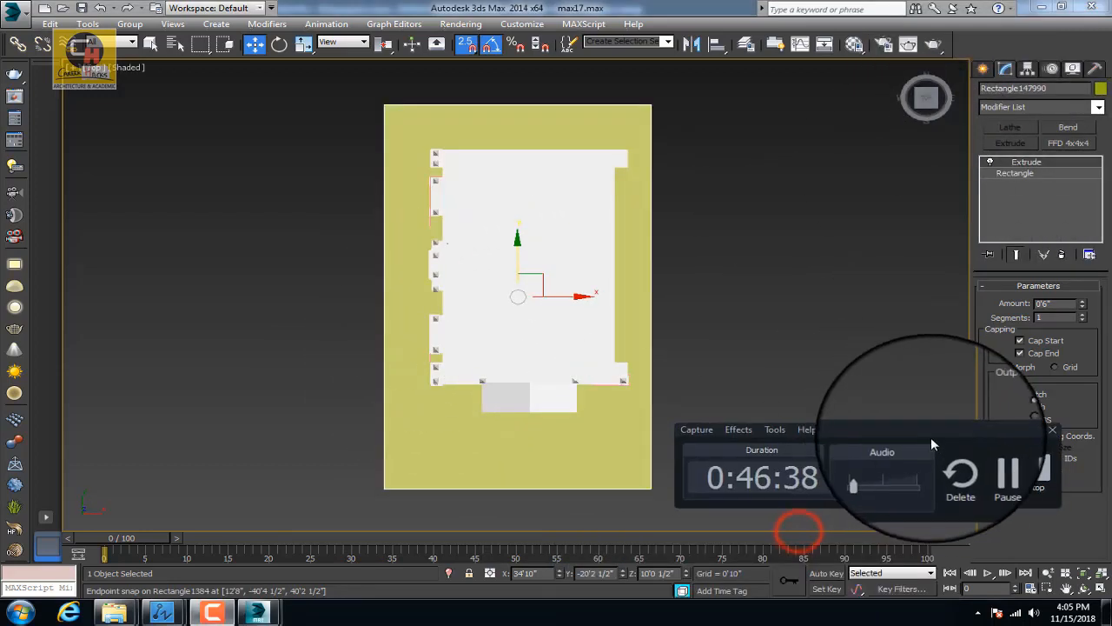
left_click(995, 476)
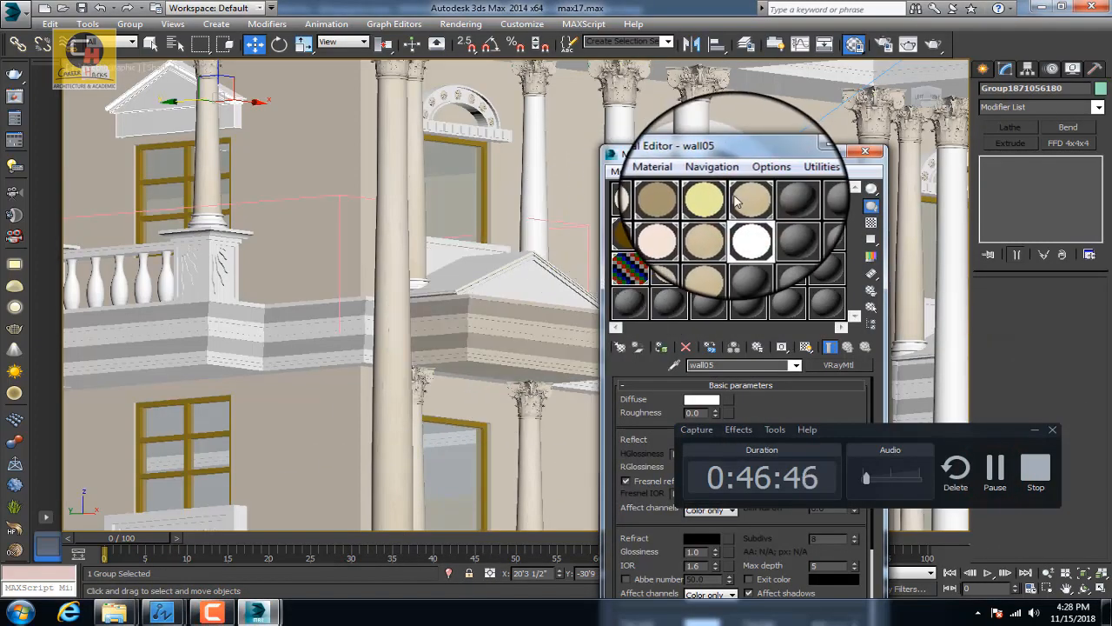
Step: Apply the beige wall material to the moulding bands between the floors on the side facade
left_click_drag(743, 198, 307, 332)
left_click_drag(742, 198, 239, 337)
middle_click_drag(244, 336, 283, 331)
scroll(283, 331, "down", 3)
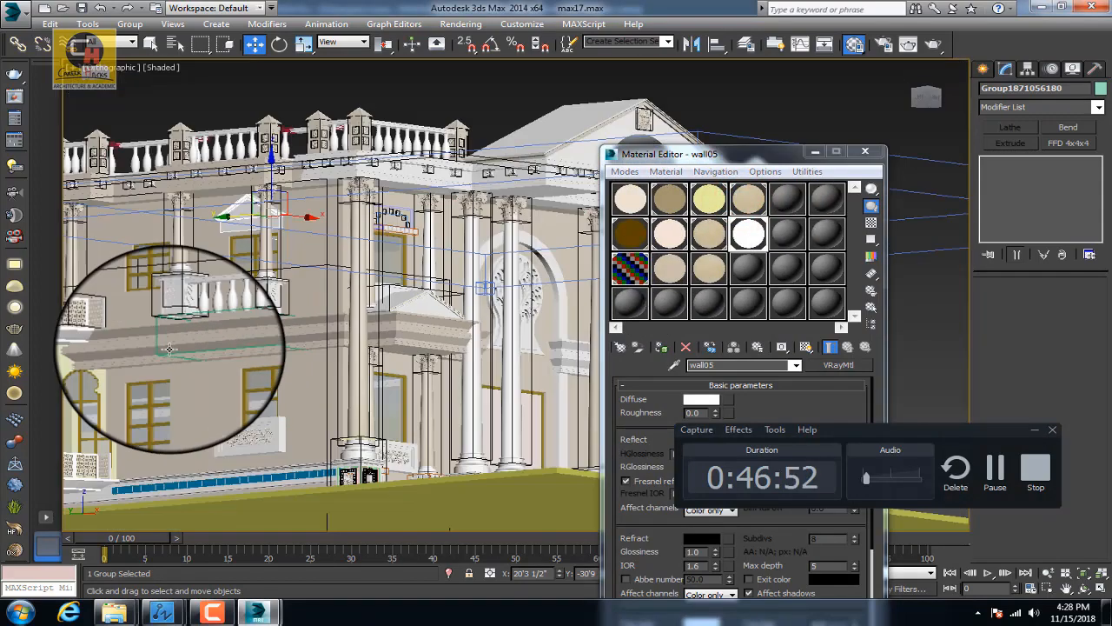
middle_click_drag(179, 347, 457, 338)
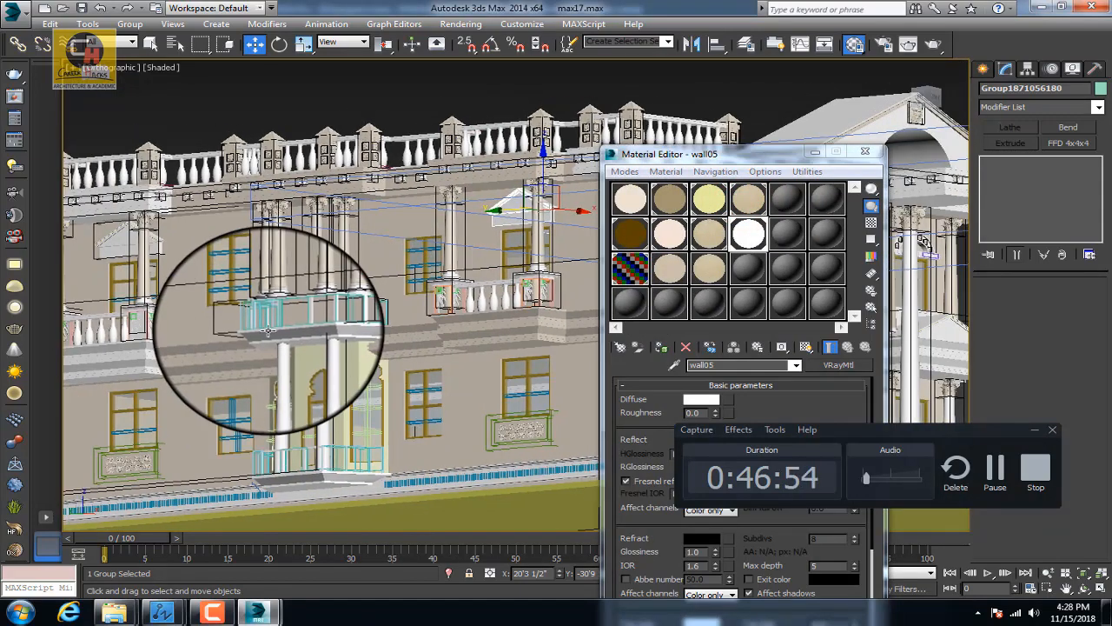
scroll(267, 328, "up", 6)
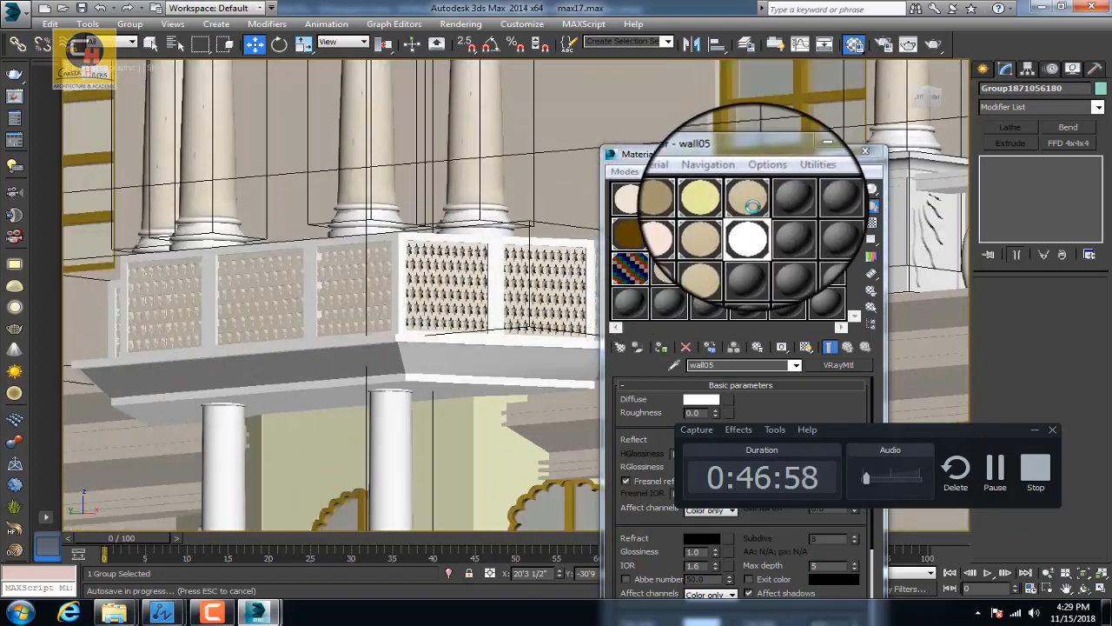
Step: Switch to ZWCAD to examine the entrance stairs and columns in the floor plan, and return to 3ds Max
mouse_move(161, 613)
left_click(99, 549)
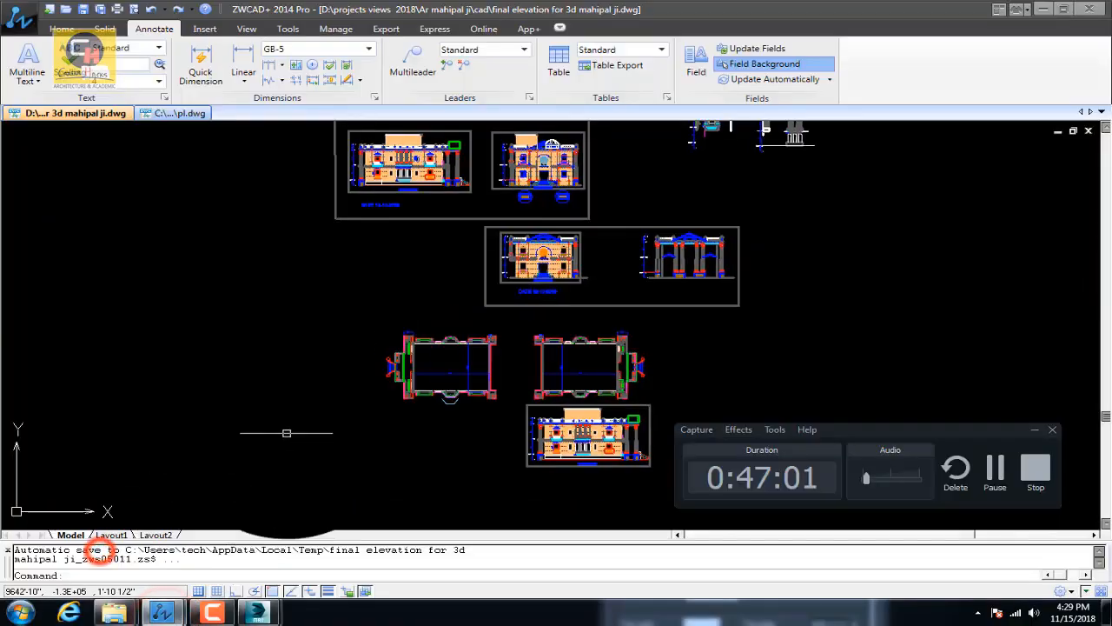
scroll(379, 299, "up", 8)
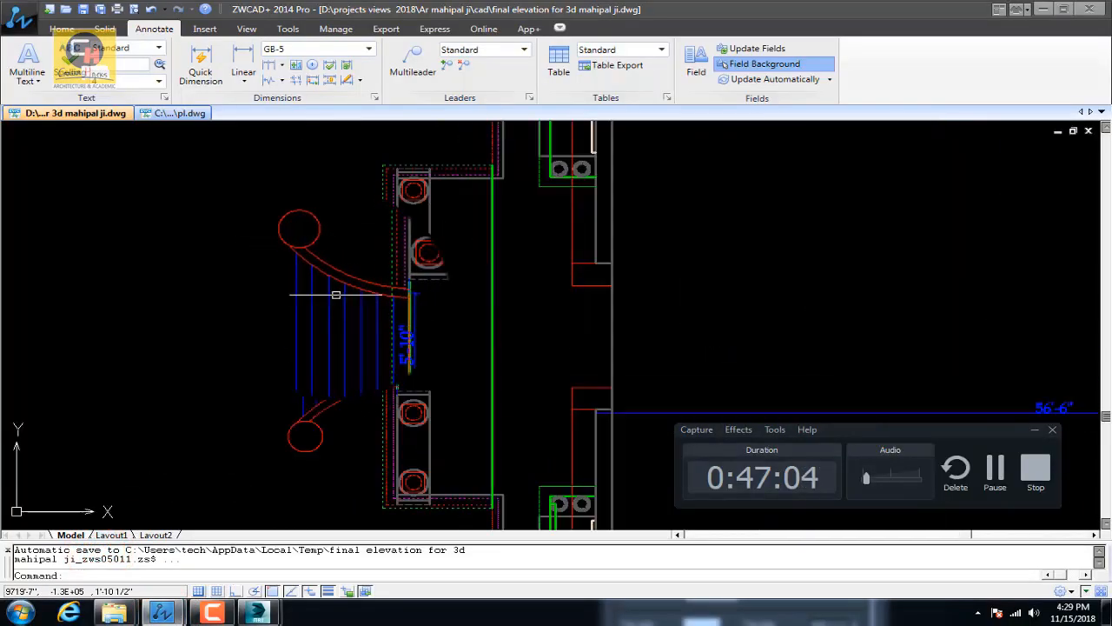
scroll(362, 358, "down", 8)
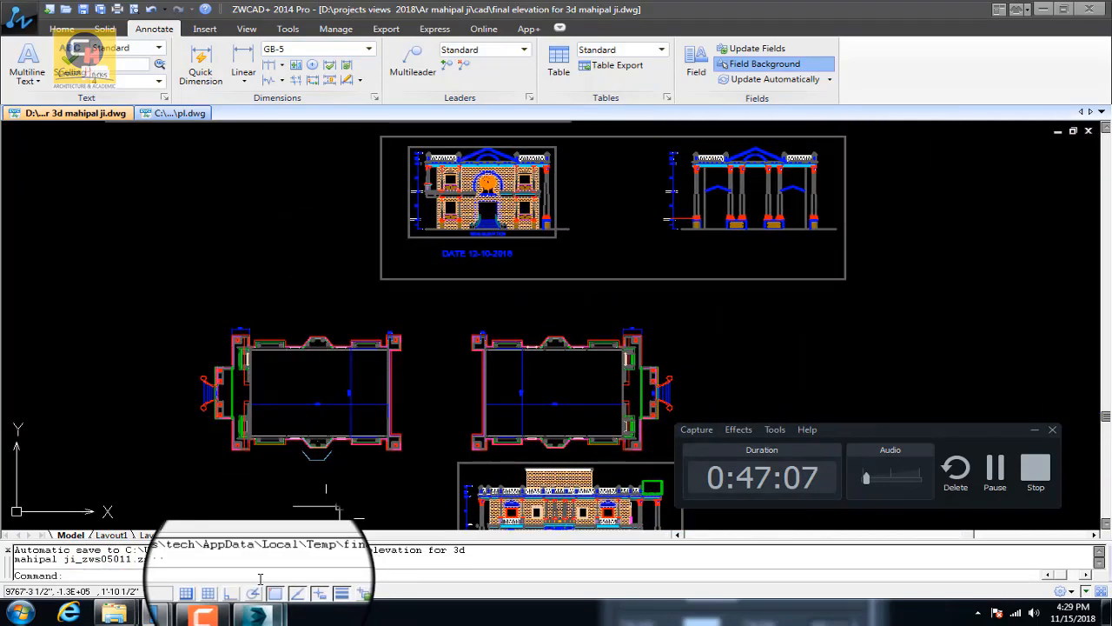
mouse_move(256, 613)
left_click(336, 536)
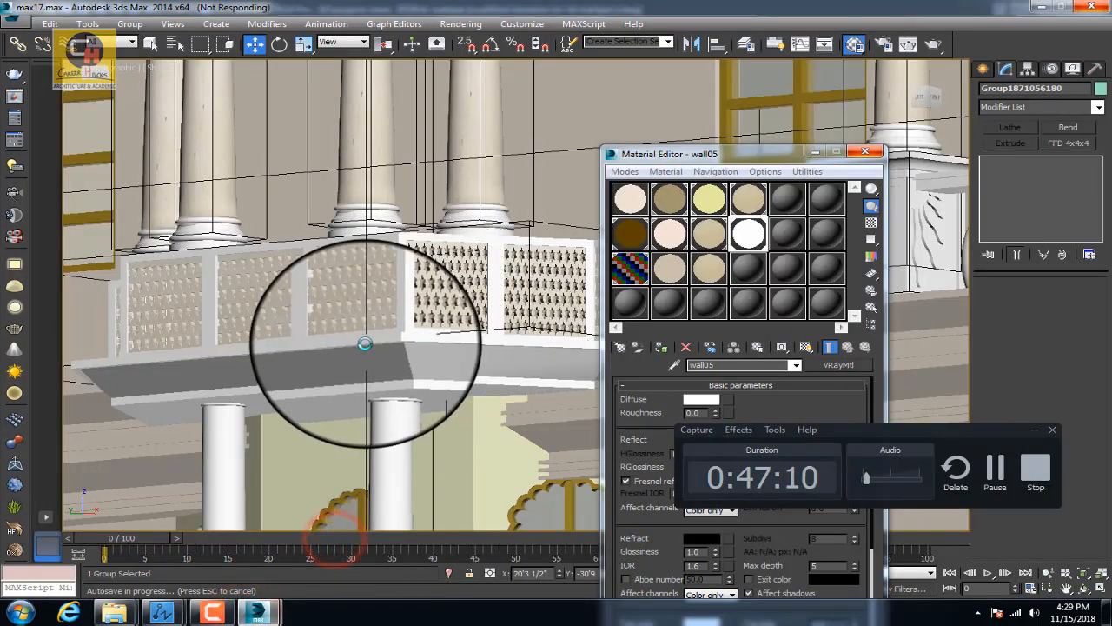
Step: Examine the finished reference model's front elevation, entrance steps, planting and tiled base slab
left_click(995, 469)
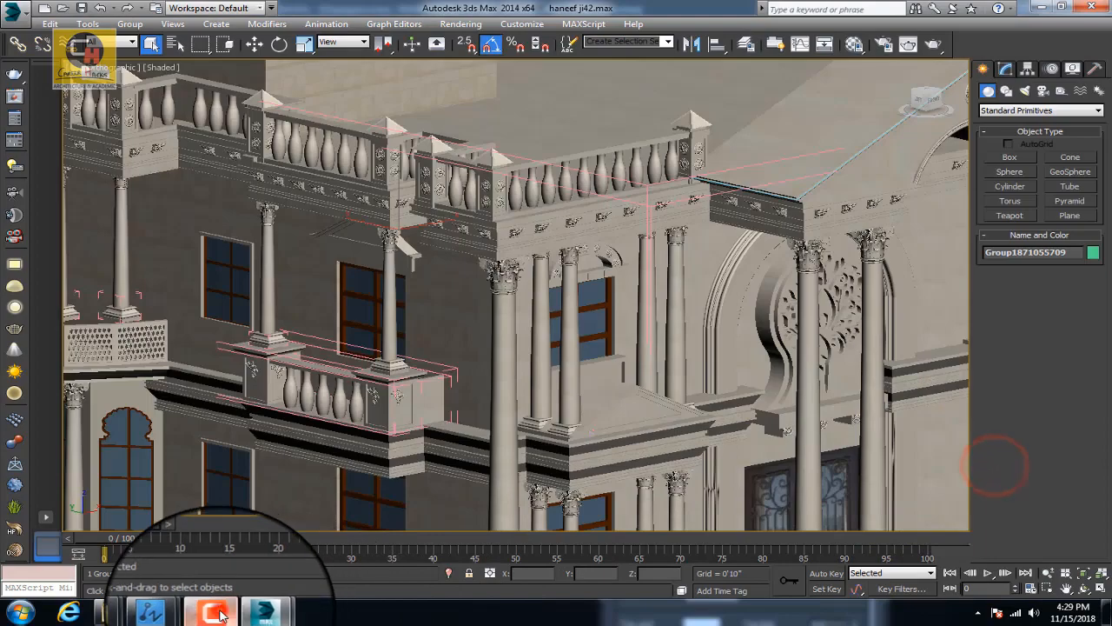
left_click(218, 614)
middle_click_drag(565, 360, 404, 273)
scroll(407, 275, "down", 3)
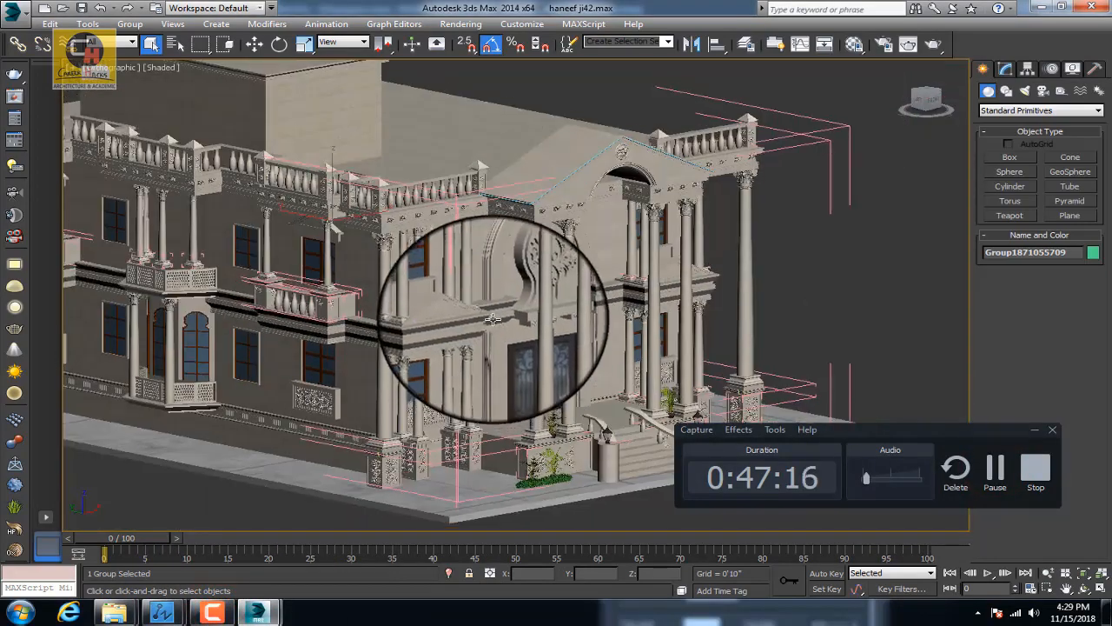
middle_click_drag(492, 320, 457, 401, "alt")
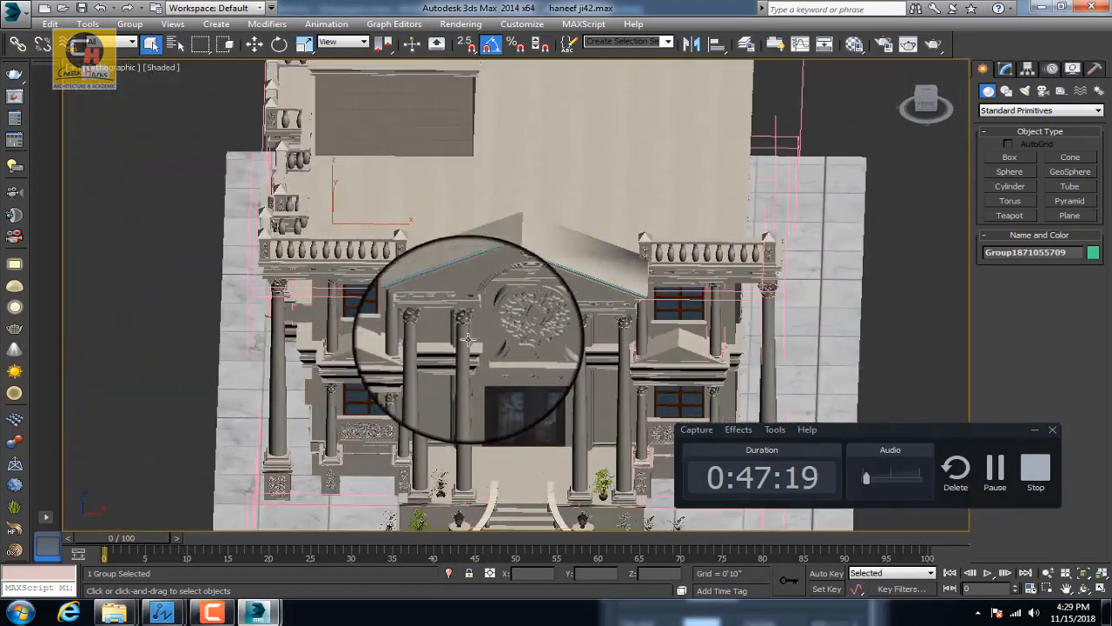
scroll(510, 409, "down", 5)
scroll(509, 460, "up", 8)
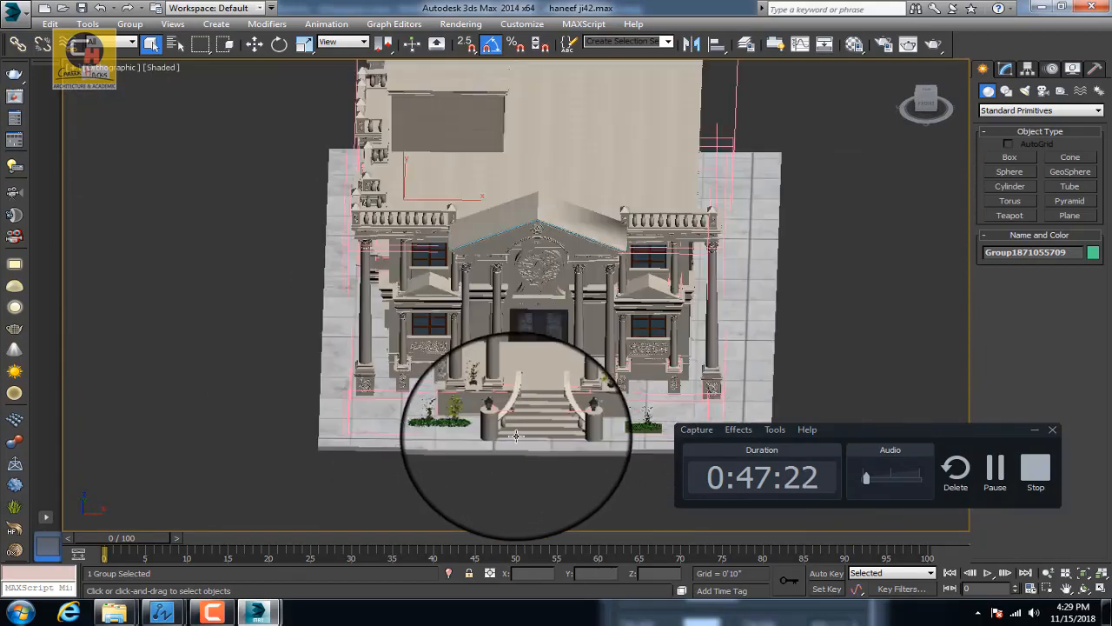
scroll(519, 438, "up", 2)
middle_click_drag(519, 437, 622, 397, "alt")
scroll(588, 402, "down", 4)
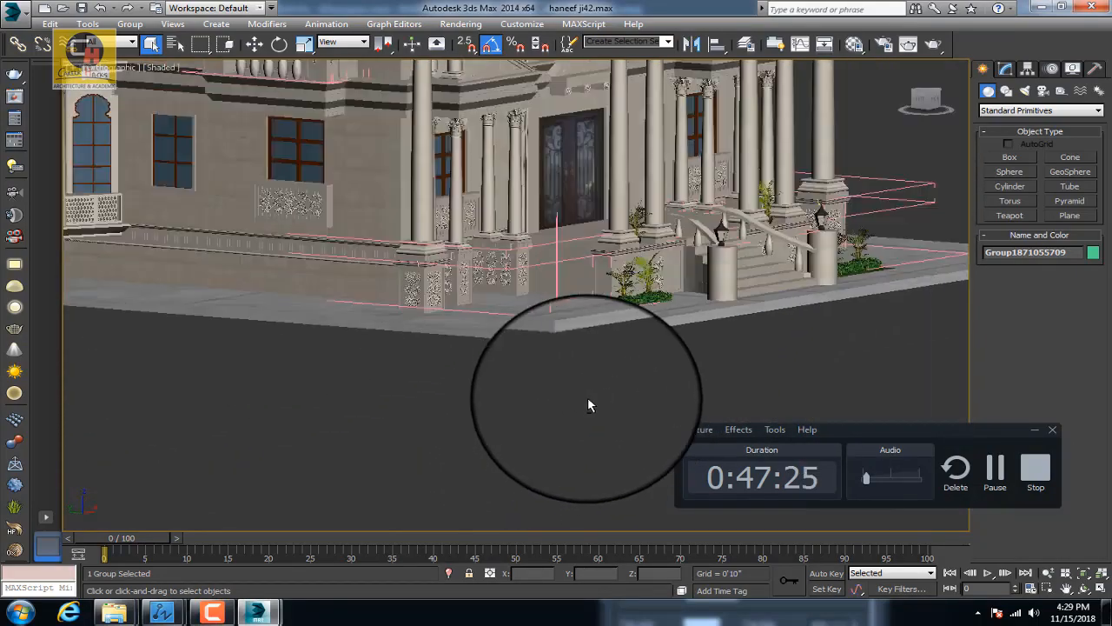
Step: View the finished model's side balconies and switch the viewport to the VRayCam002 camera
scroll(384, 290, "down", 2)
middle_click_drag(407, 317, 425, 334)
scroll(360, 243, "up", 4)
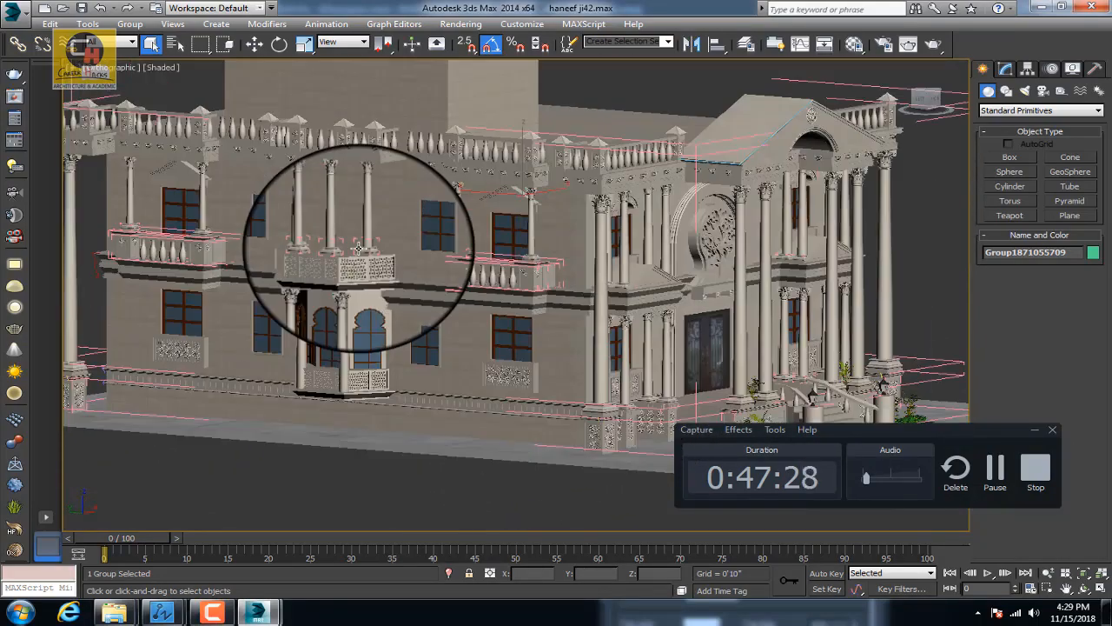
middle_click_drag(361, 256, 375, 287)
key("c")
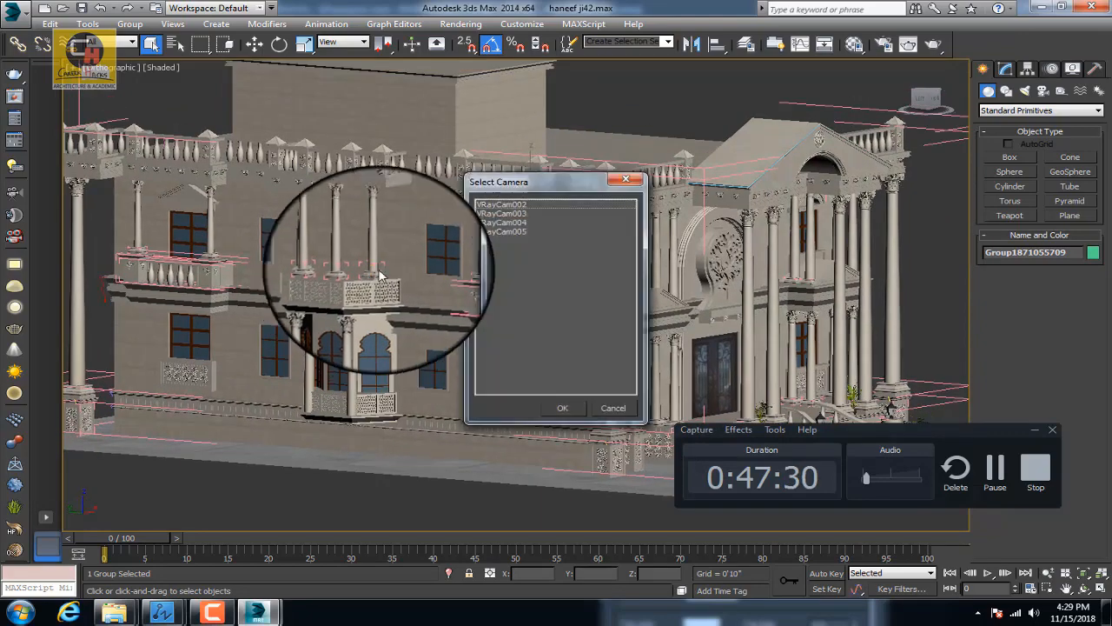
double_click(496, 207)
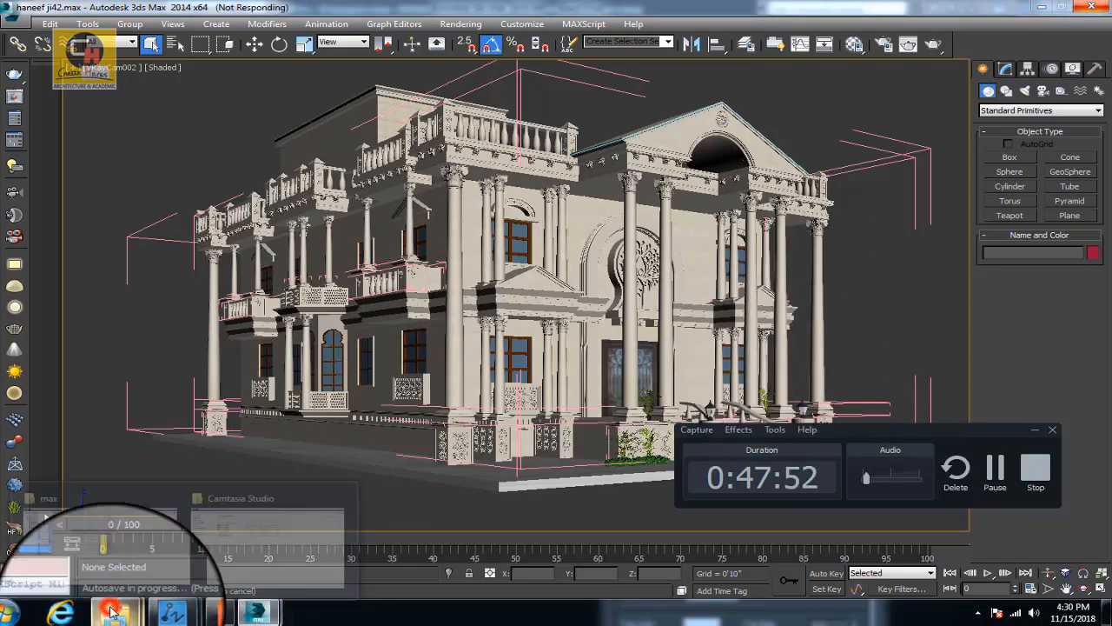
Step: Open the final render image dated 16-10-2018 from the project's render folder
mouse_move(104, 613)
left_click(120, 543)
left_click(11, 27)
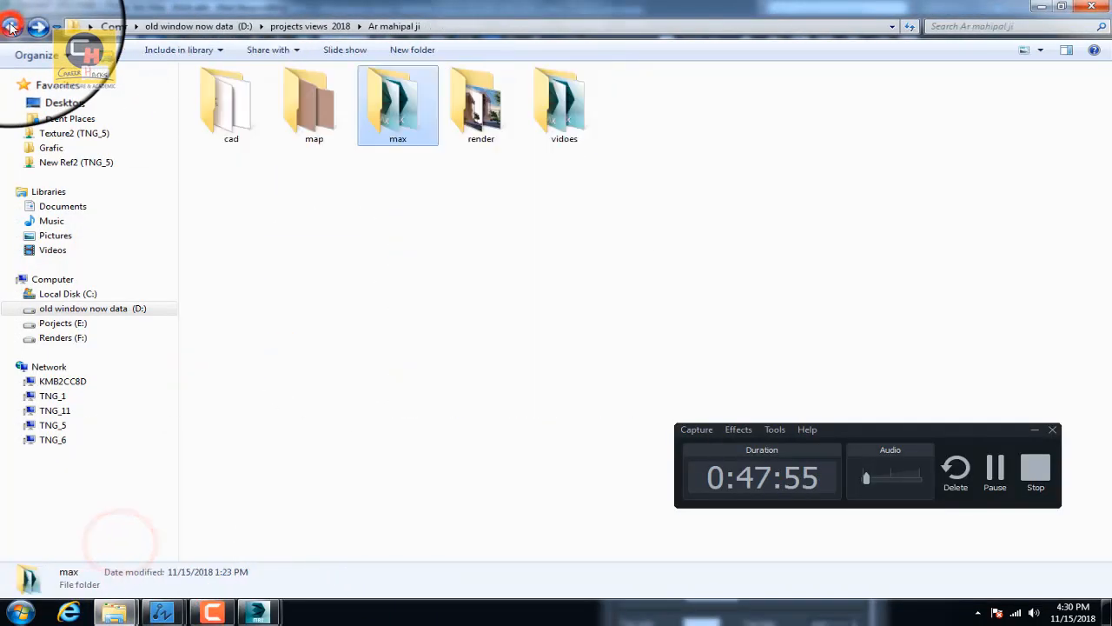
double_click(481, 104)
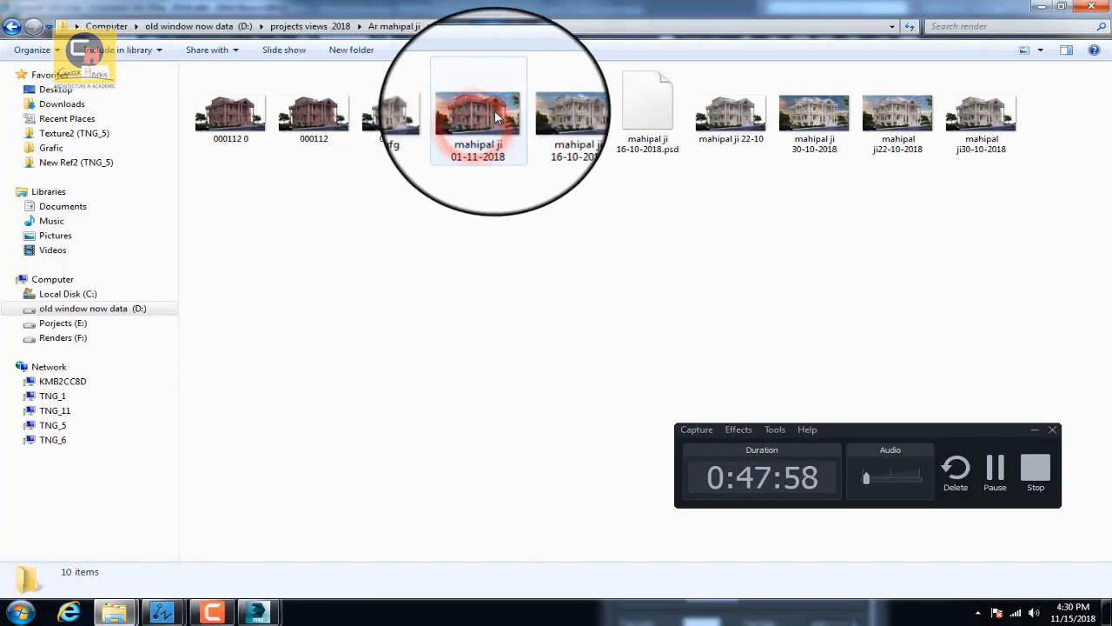
double_click(574, 122)
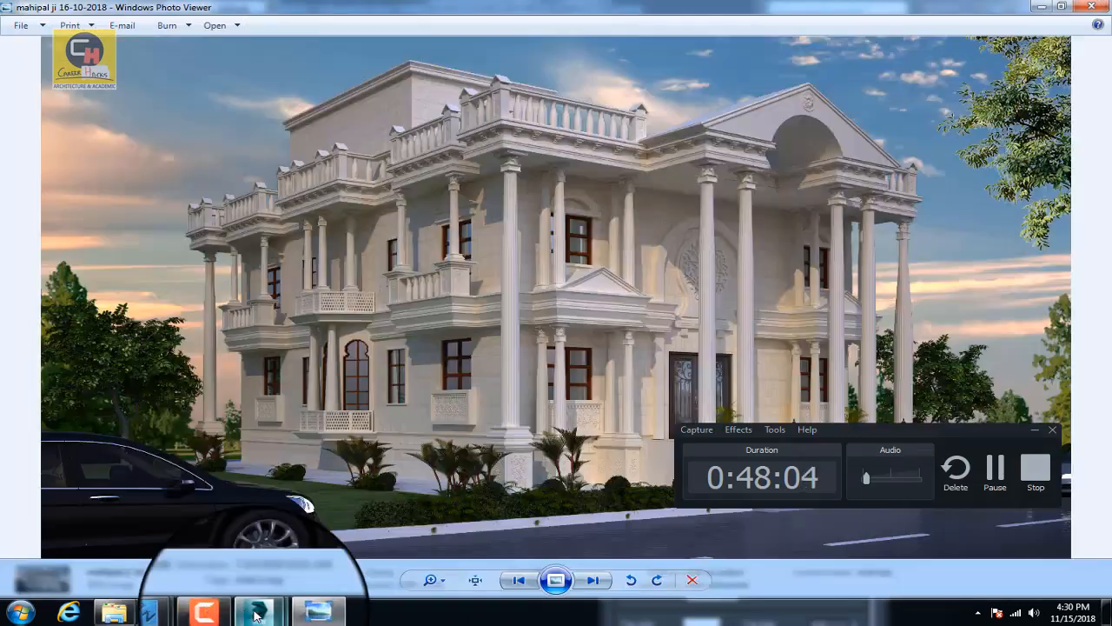
Step: Examine the rendered building's facades, columns, balconies, entrance pediment and landscaping up close
scroll(565, 201, "up", 5)
scroll(564, 195, "down", 6)
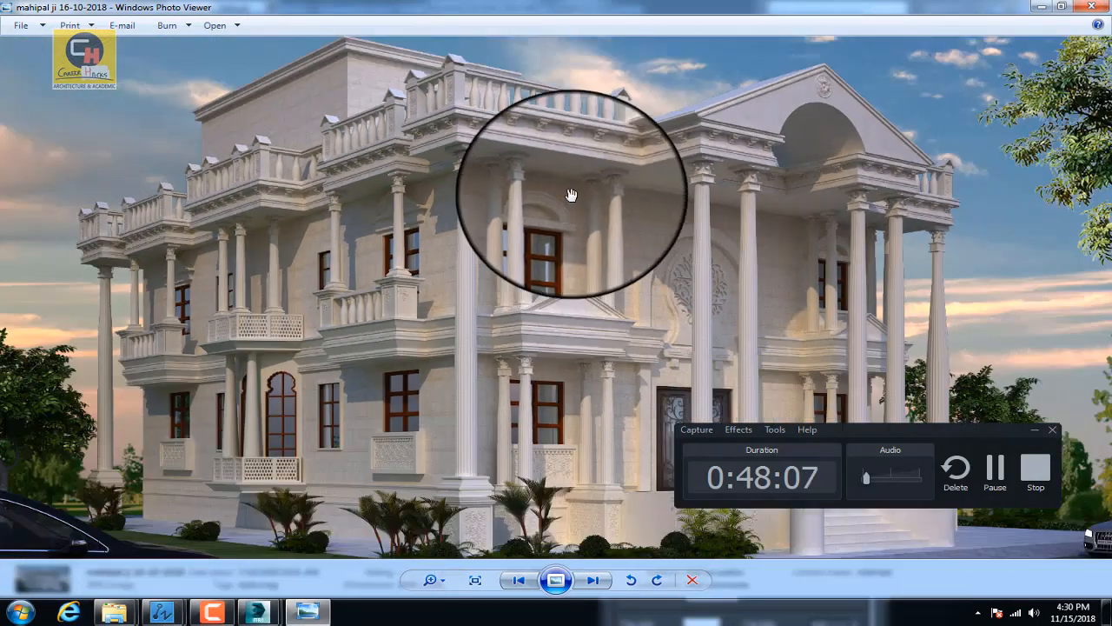
scroll(797, 114, "up", 6)
scroll(695, 131, "down", 6)
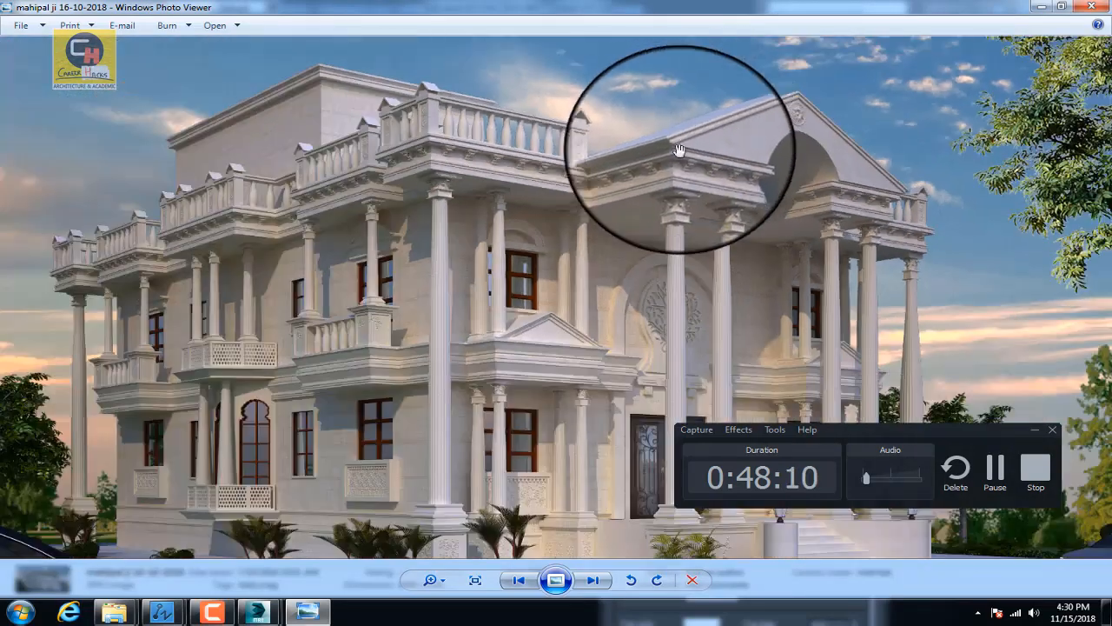
scroll(261, 426, "up", 6)
scroll(246, 325, "down", 6)
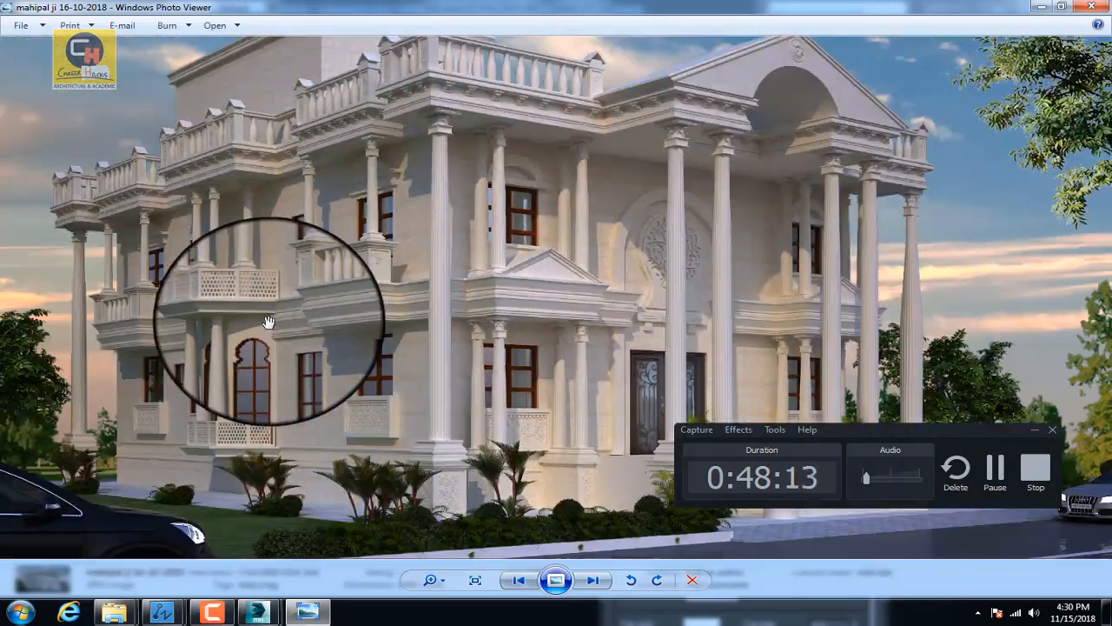
Step: Inspect the side balconies and columns in the 16-10-2018 render, and switch back to the finished building model in 3ds Max
scroll(839, 287, "up", 1)
scroll(838, 286, "up", 2)
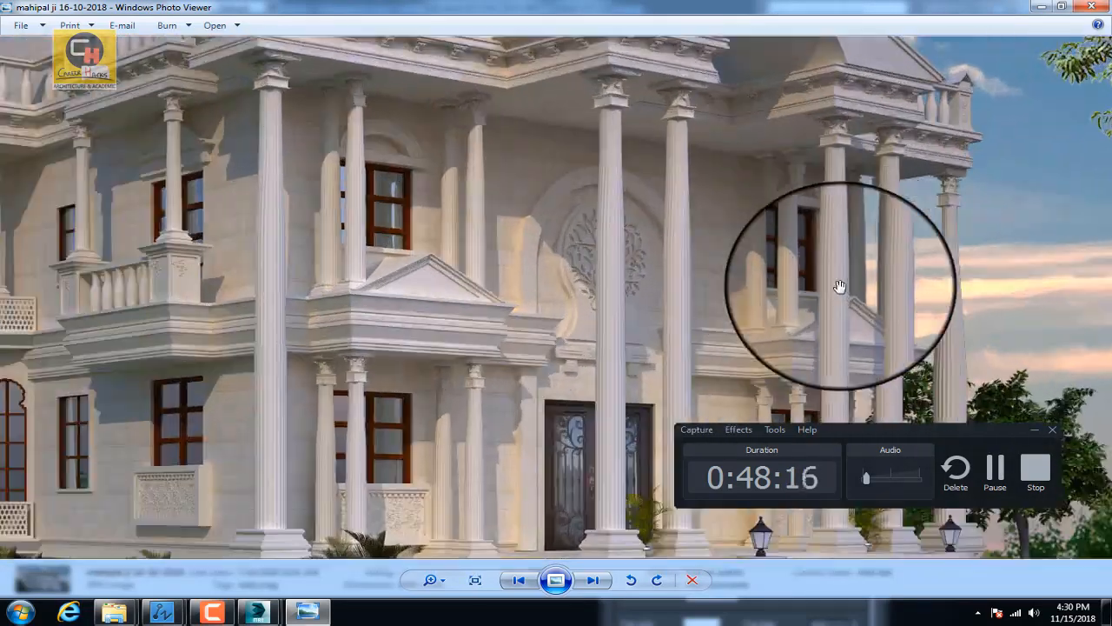
scroll(834, 288, "down", 5)
mouse_move(263, 614)
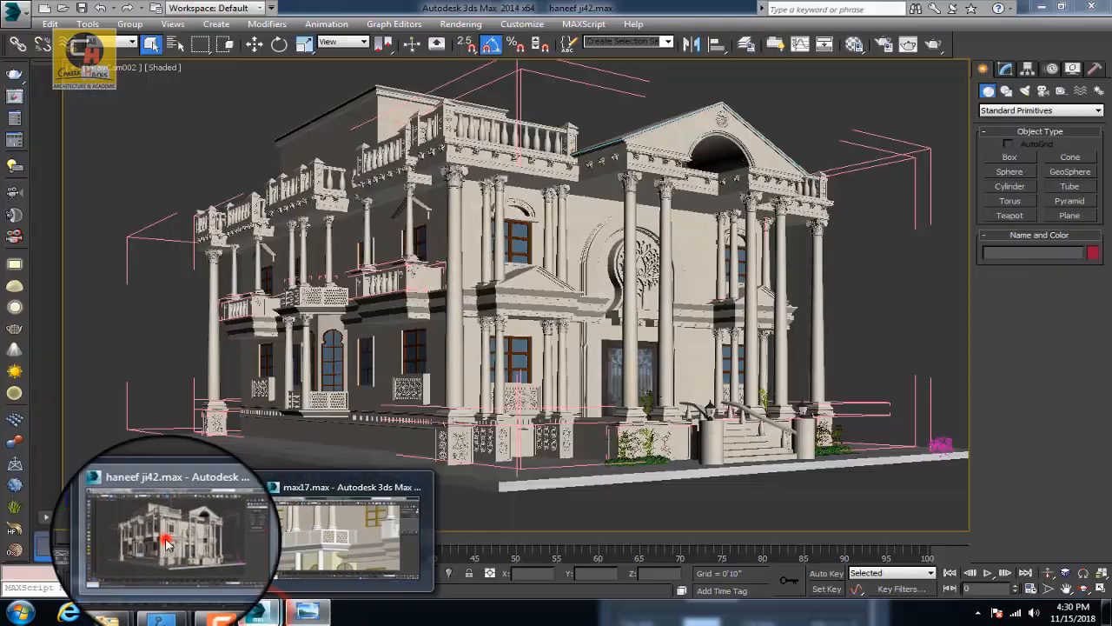
left_click(163, 532)
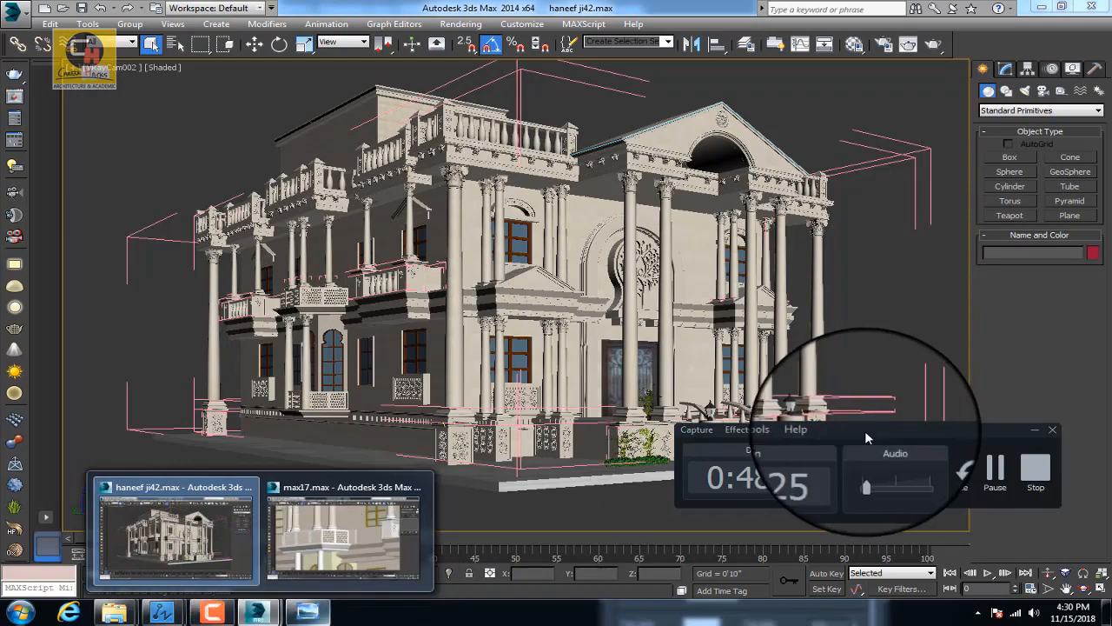
left_click(990, 471)
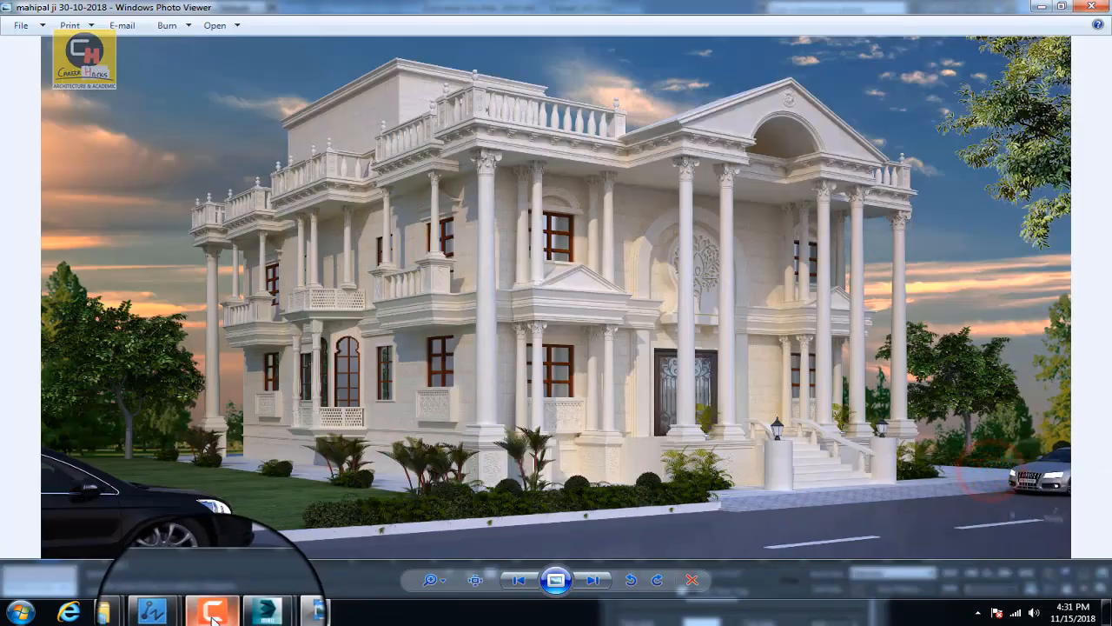
left_click(213, 614)
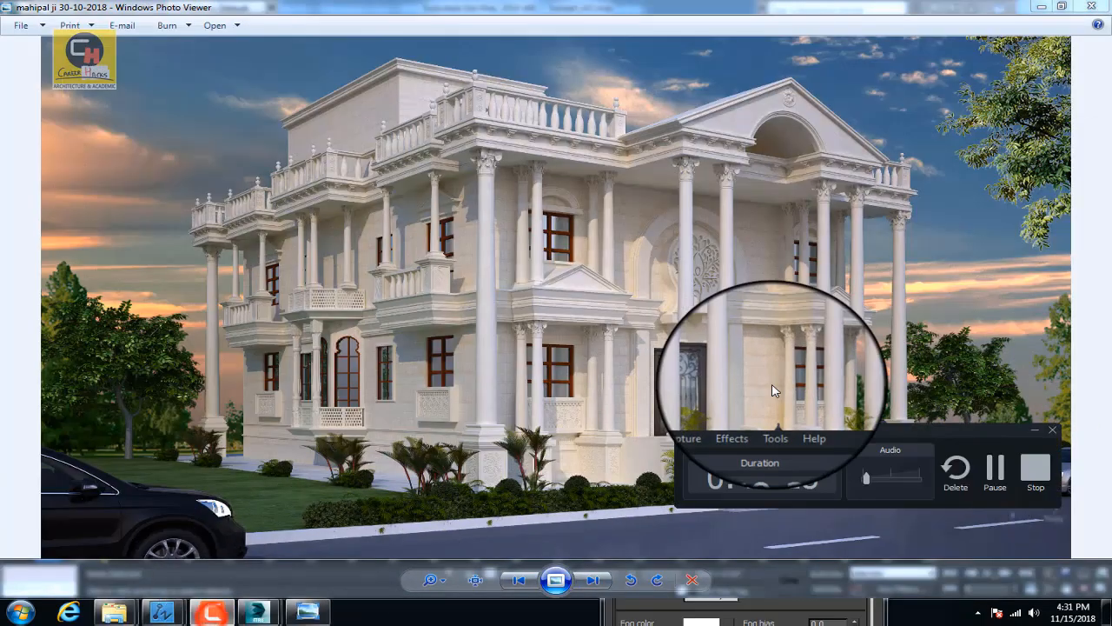
Step: Examine the 30-10-2018 render's stone facades, jali balconies, arched window, column capitals and entrance door up close
scroll(696, 330, "up", 4)
scroll(599, 290, "down", 3)
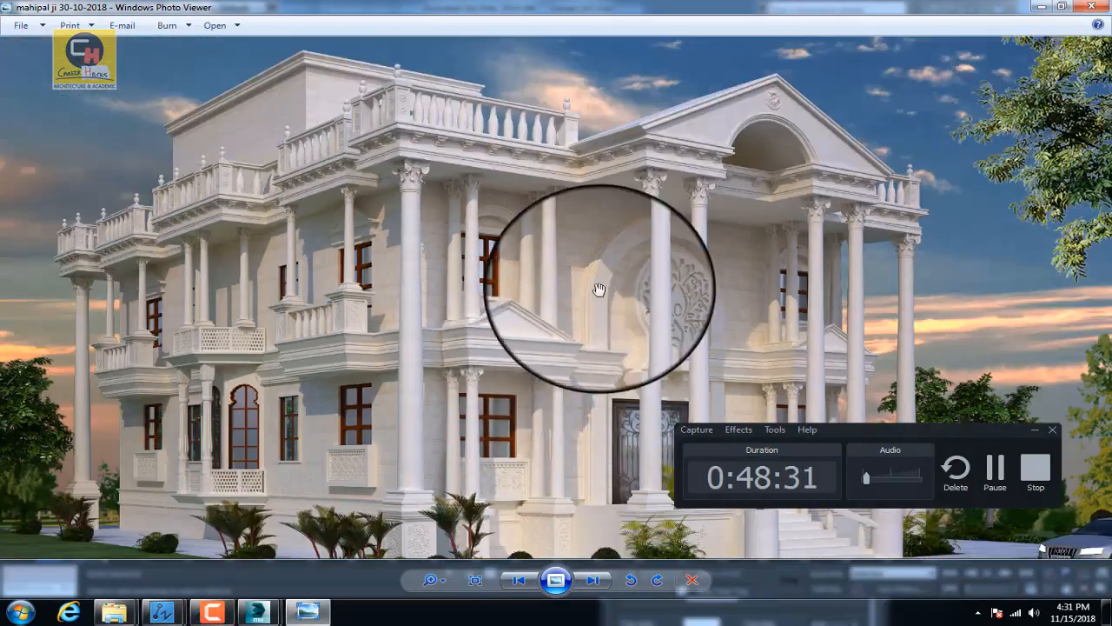
scroll(718, 113, "up", 5)
scroll(704, 172, "down", 3)
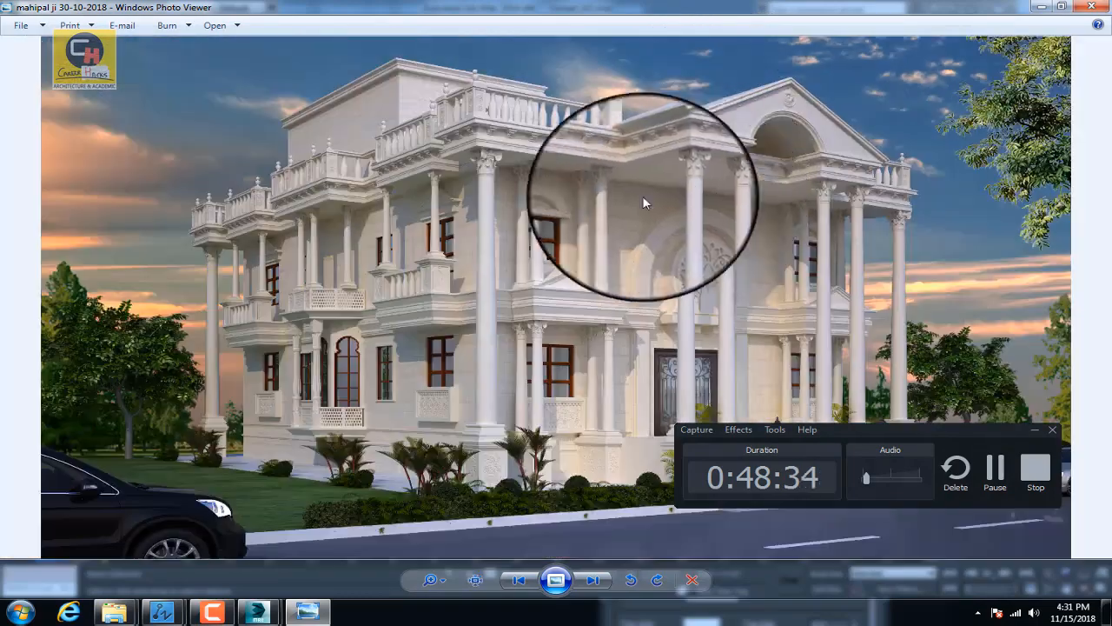
scroll(305, 209, "up", 3)
scroll(310, 204, "down", 3)
scroll(288, 328, "up", 3)
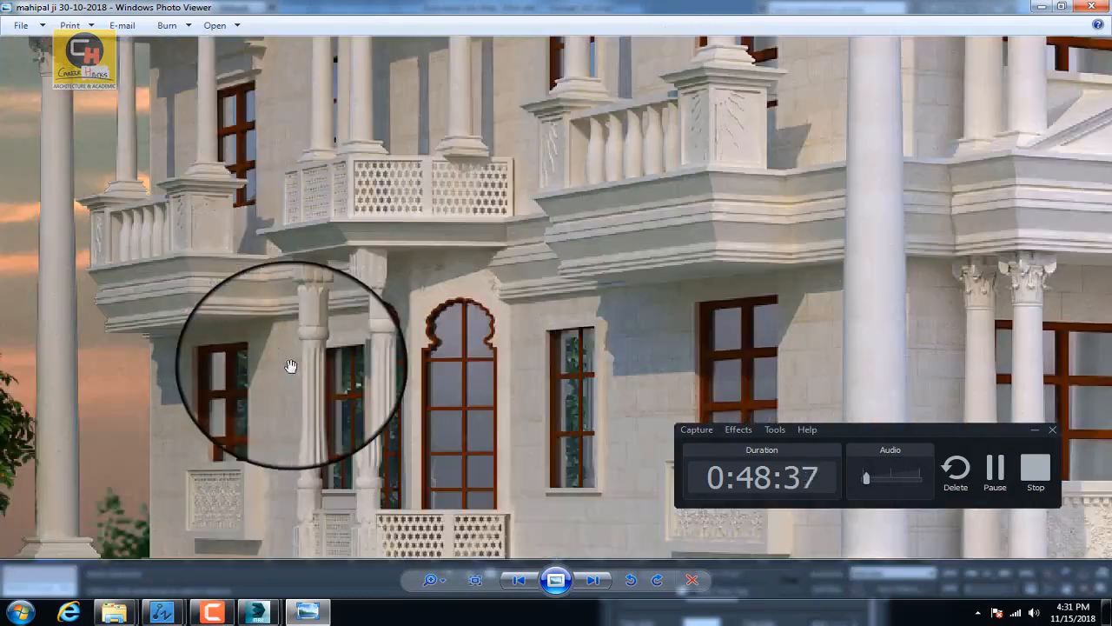
scroll(475, 313, "down", 3)
scroll(542, 381, "up", 3)
scroll(504, 348, "down", 4)
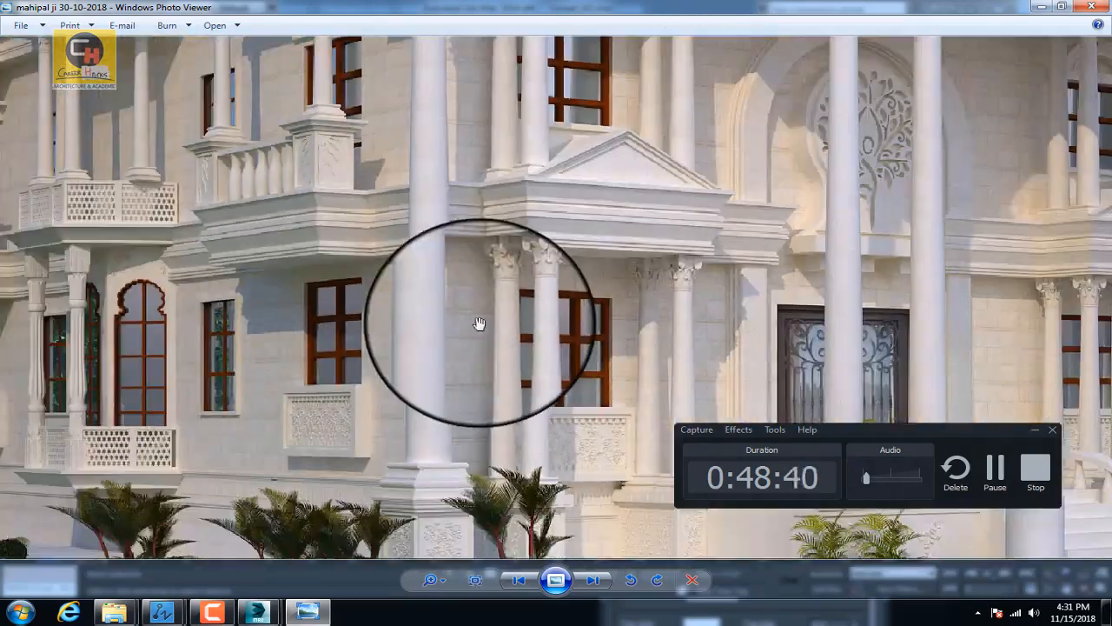
scroll(591, 383, "up", 2)
scroll(522, 391, "down", 1)
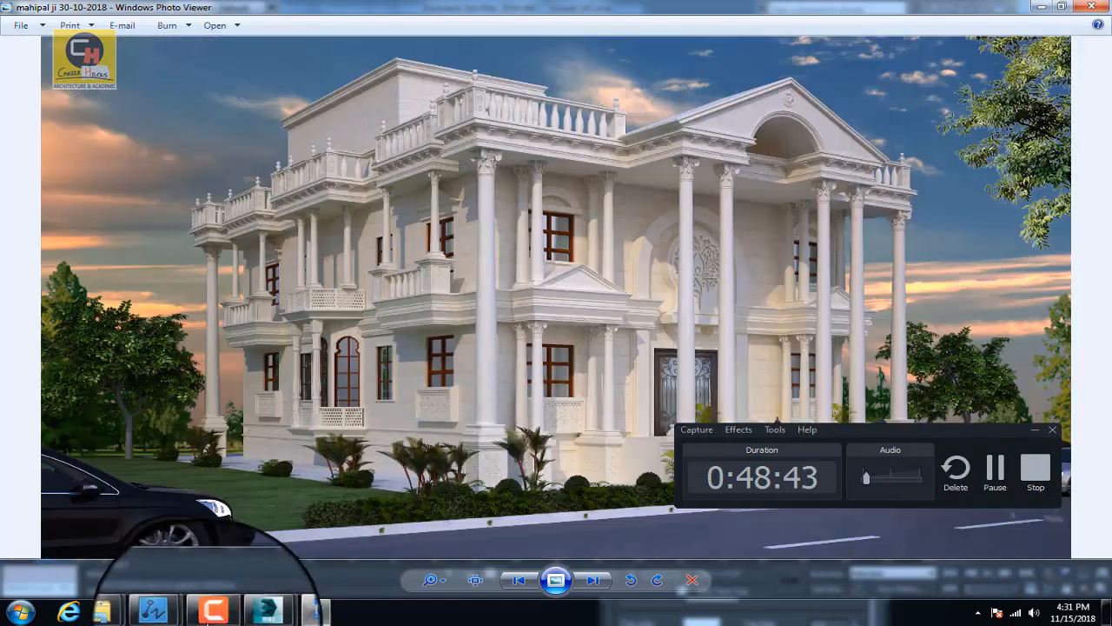
Step: Switch to the finished building model in 3ds Max, change the camera viewport to Perspective and view the front elevation
mouse_move(252, 612)
left_click(199, 532)
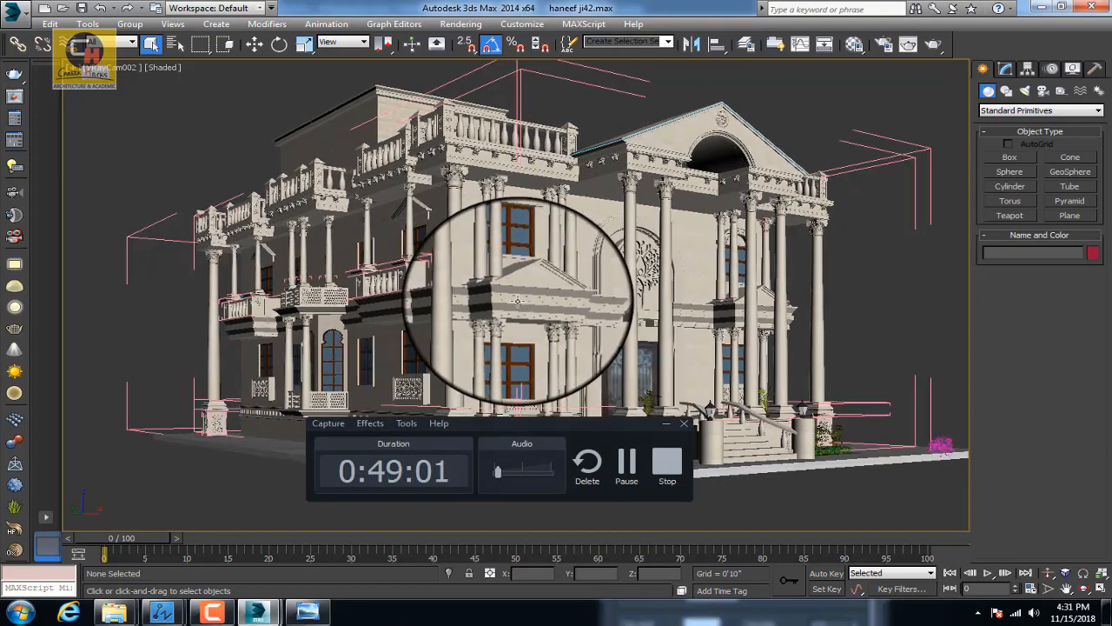
key("p")
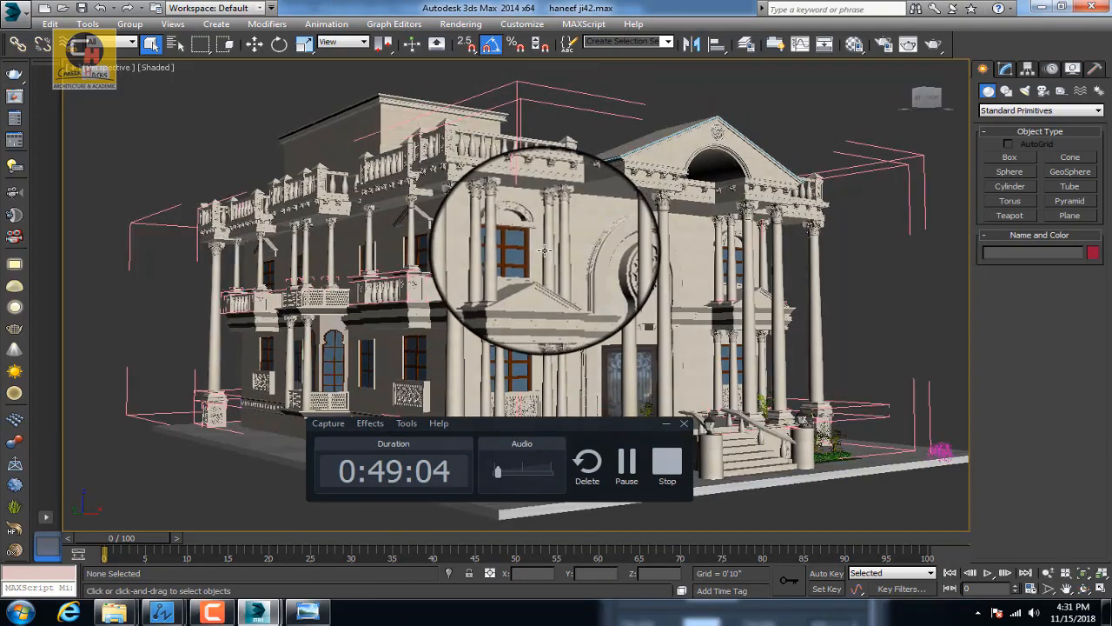
middle_click_drag(545, 250, 474, 245, "alt")
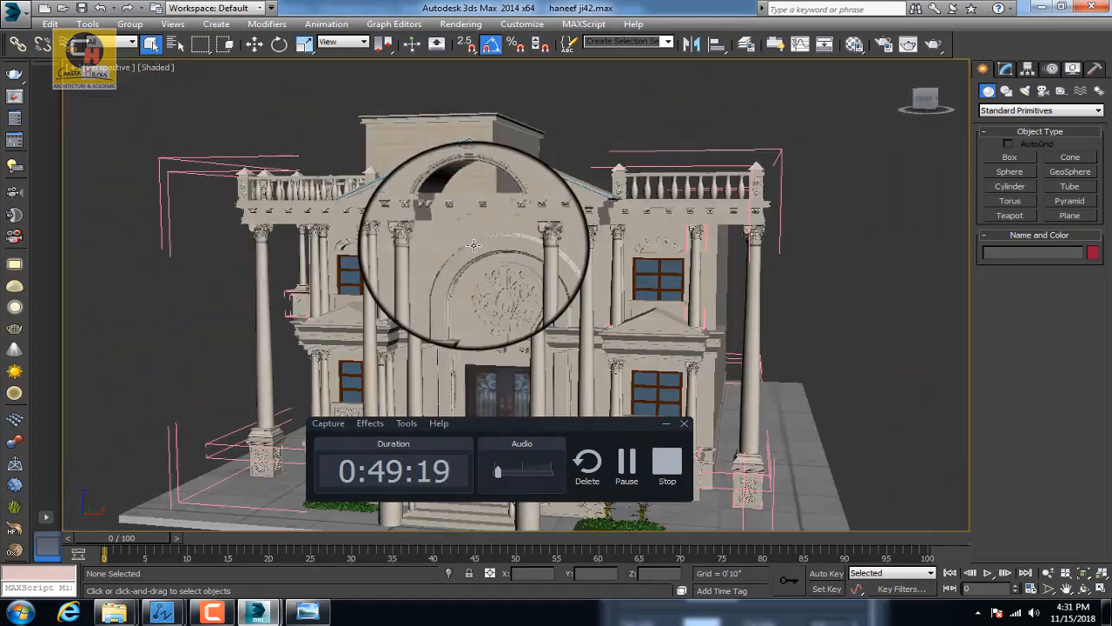